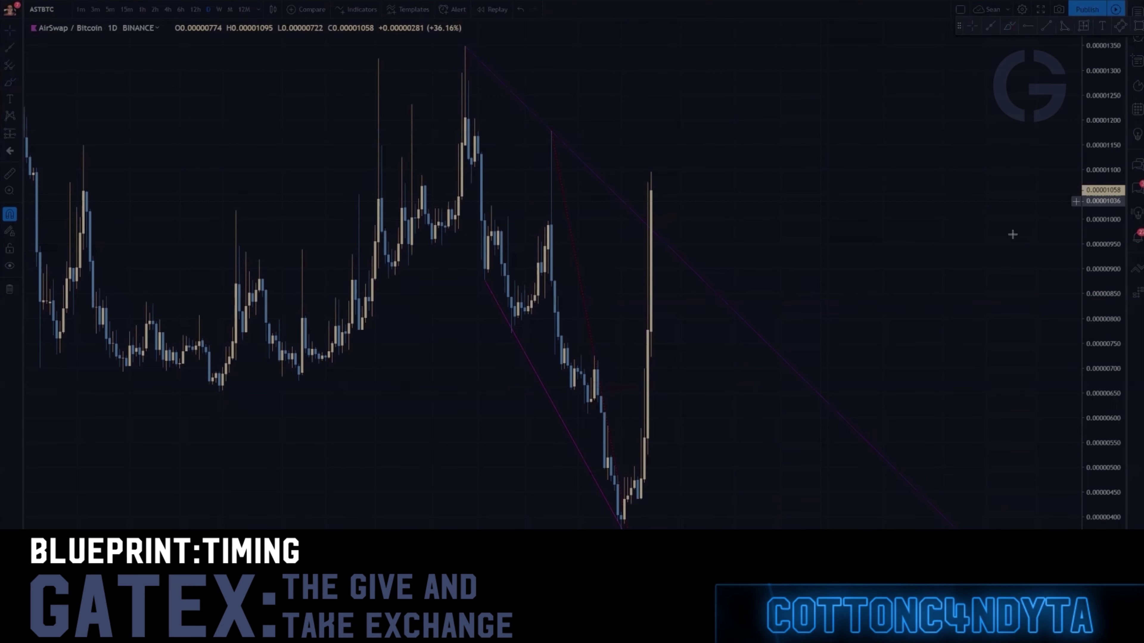
{"action": "left_click_drag", "start_coordinate": [1093, 152], "coordinate": [1094, 195]}
{"action": "scroll", "coordinate": [862, 207], "scroll_direction": "down", "scroll_amount": 2}
{"action": "left_click_drag", "start_coordinate": [858, 192], "coordinate": [836, 164]}
{"action": "left_click_drag", "start_coordinate": [1097, 80], "coordinate": [1016, 265]}
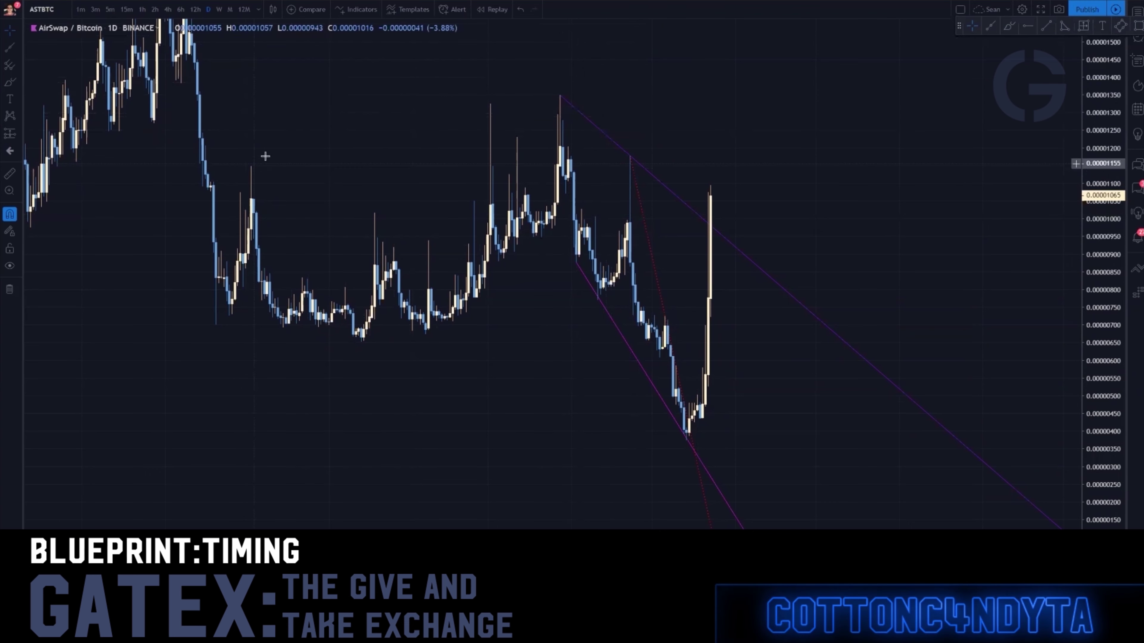
{"action": "left_click", "coordinate": [1026, 25]}
{"action": "left_click", "coordinate": [215, 180]}
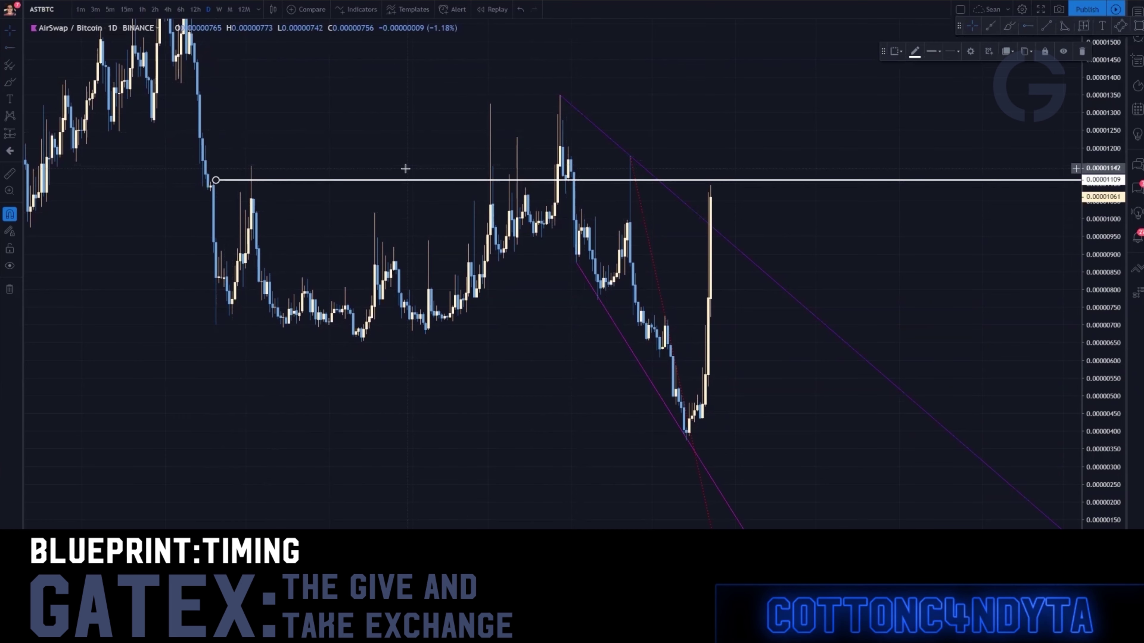
{"action": "key", "text": "Delete"}
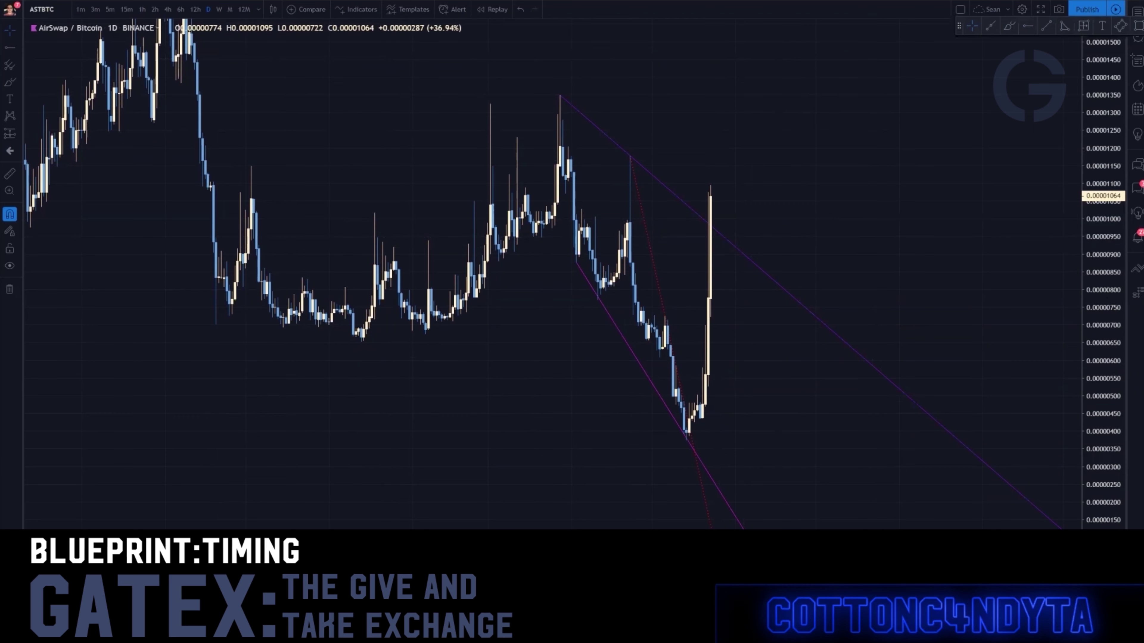
Step: Start Bar Replay on the 1-hour ASTBTC chart from the sharp drop after the last high touching the red trend line
{"action": "scroll", "coordinate": [759, 480], "scroll_direction": "up", "scroll_amount": 3}
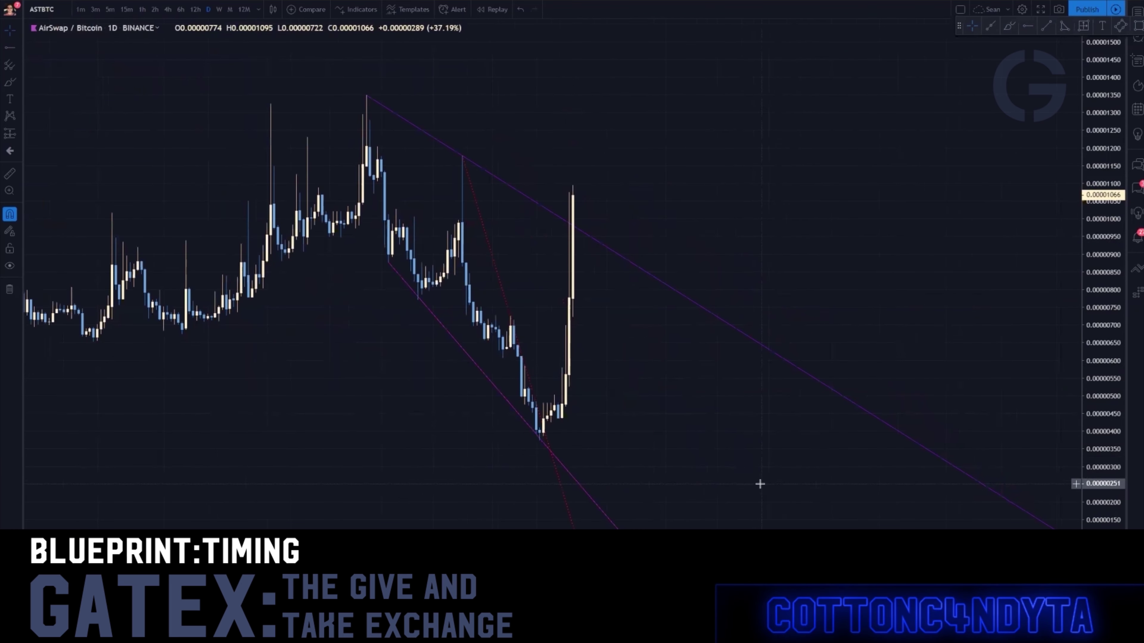
{"action": "scroll", "coordinate": [759, 484], "scroll_direction": "up", "scroll_amount": 2}
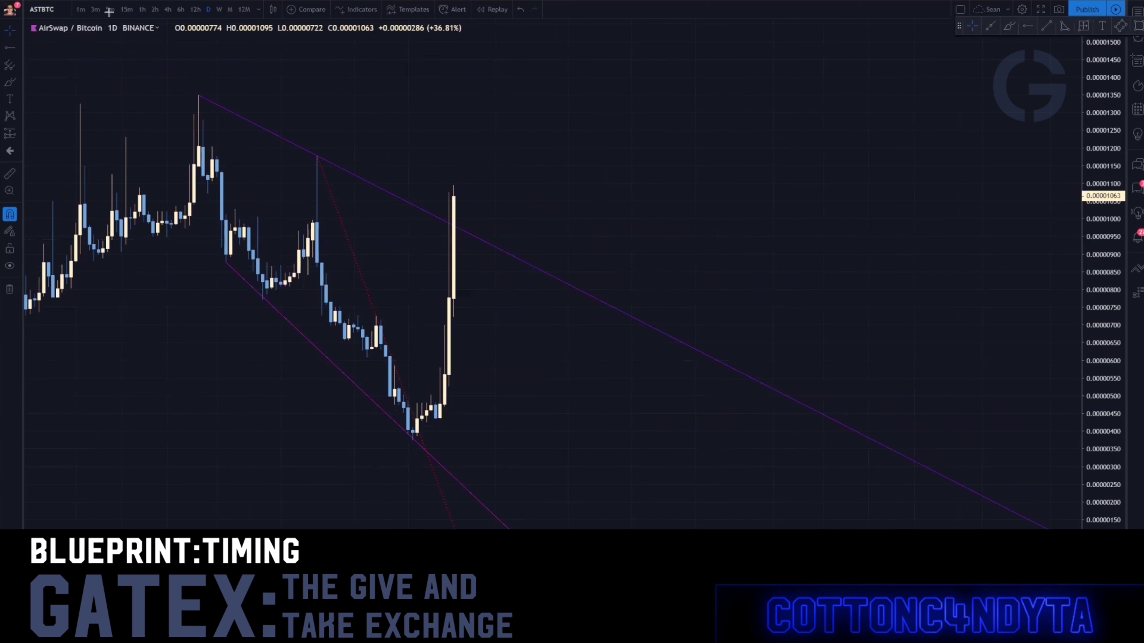
{"action": "left_click", "coordinate": [493, 9]}
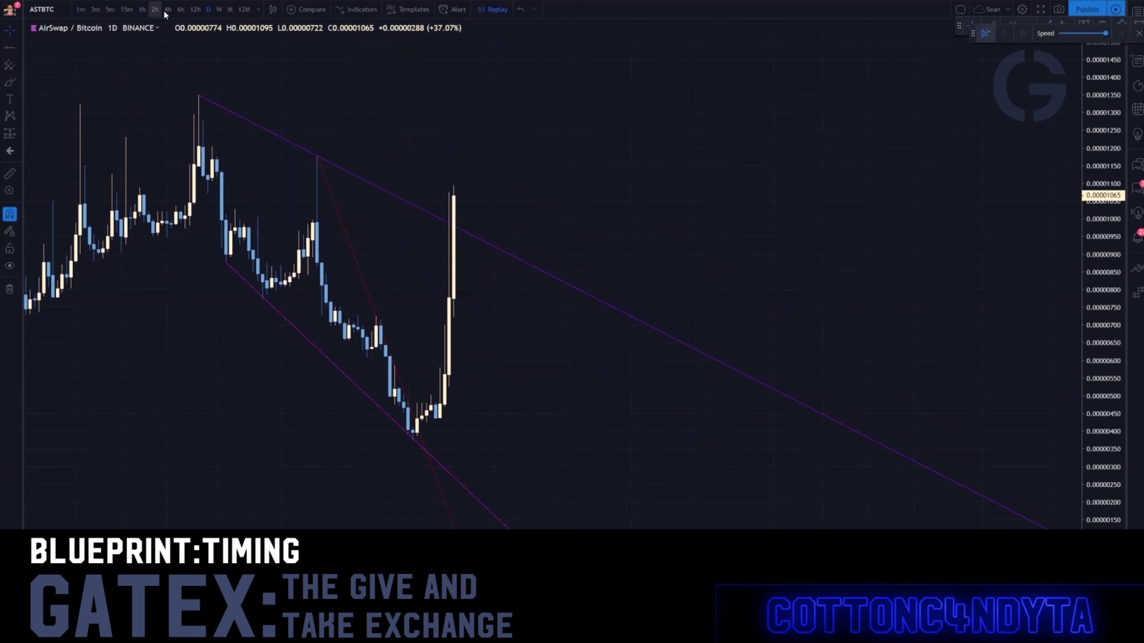
{"action": "left_click", "coordinate": [142, 9]}
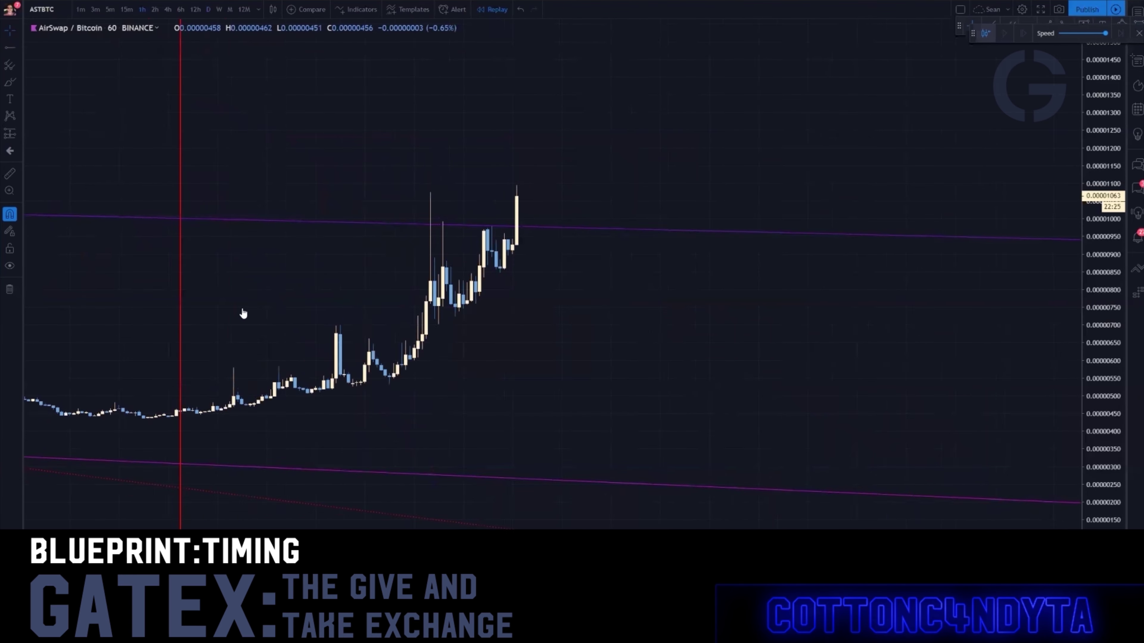
{"action": "left_click", "coordinate": [850, 358]}
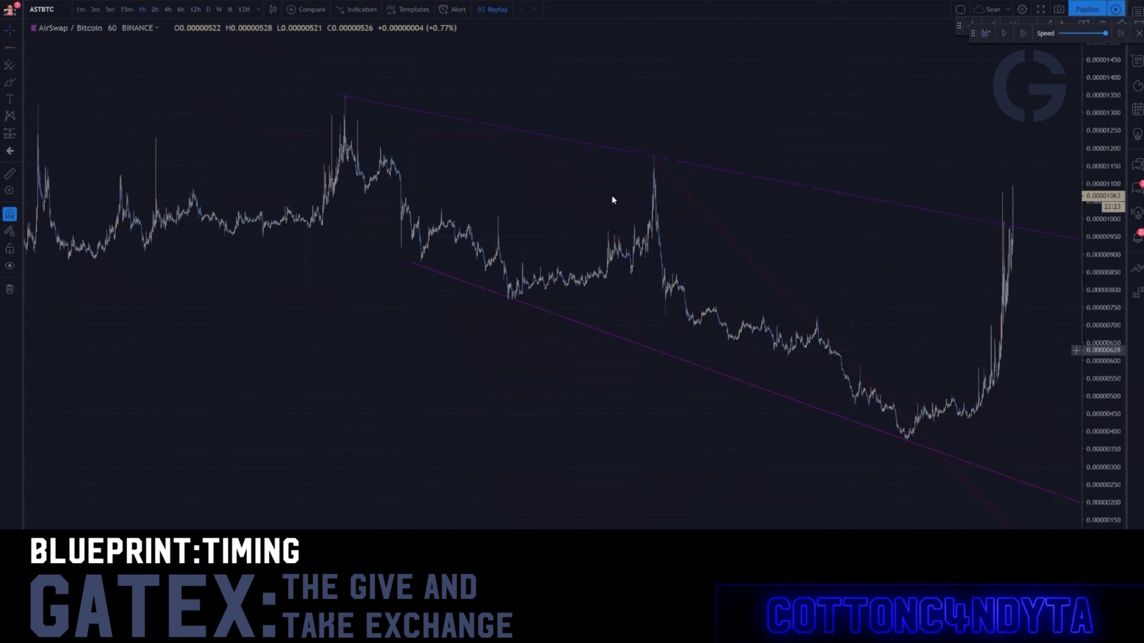
Step: Reposition the red trend line's two anchors on the declining highs at about 0.00001143 and 0.00000709
{"action": "left_click", "coordinate": [14, 31]}
{"action": "left_click_drag", "start_coordinate": [752, 386], "coordinate": [456, 360]}
{"action": "left_click_drag", "start_coordinate": [912, 352], "coordinate": [368, 349]}
{"action": "left_click_drag", "start_coordinate": [671, 274], "coordinate": [1133, 243]}
{"action": "left_click_drag", "start_coordinate": [1099, 299], "coordinate": [1024, 207]}
{"action": "scroll", "coordinate": [748, 257], "scroll_direction": "up", "scroll_amount": 3}
{"action": "left_click_drag", "start_coordinate": [927, 298], "coordinate": [871, 377]}
{"action": "scroll", "coordinate": [871, 377], "scroll_direction": "down", "scroll_amount": 3}
{"action": "scroll", "coordinate": [918, 307], "scroll_direction": "down", "scroll_amount": 2}
{"action": "left_click_drag", "start_coordinate": [1105, 229], "coordinate": [939, 260]}
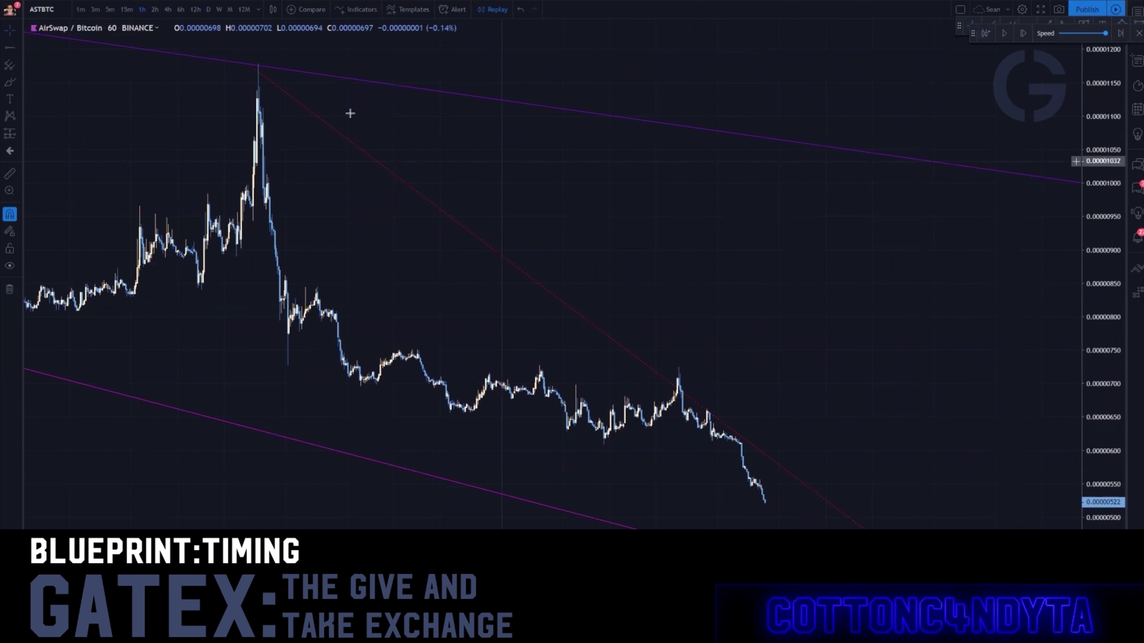
{"action": "left_click", "coordinate": [258, 63]}
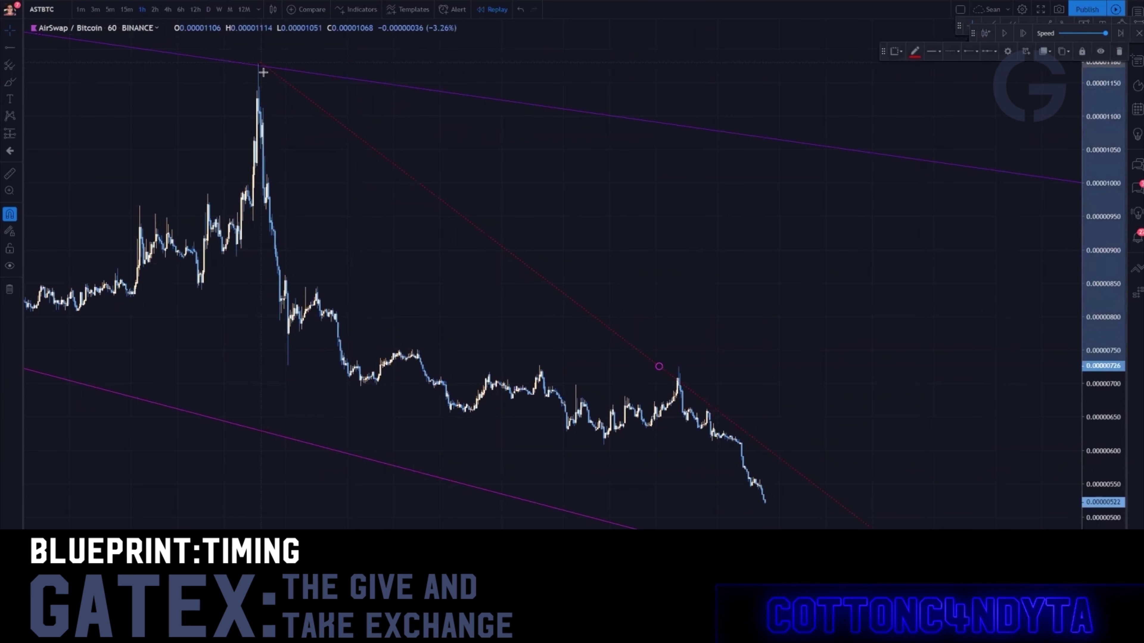
{"action": "mouse_move", "coordinate": [659, 367]}
{"action": "left_mouse_down"}
{"action": "mouse_move", "coordinate": [679, 364]}
{"action": "mouse_move", "coordinate": [677, 387]}
{"action": "mouse_move", "coordinate": [677, 376]}
{"action": "left_mouse_up"}
{"action": "left_click_drag", "start_coordinate": [256, 63], "coordinate": [256, 88]}
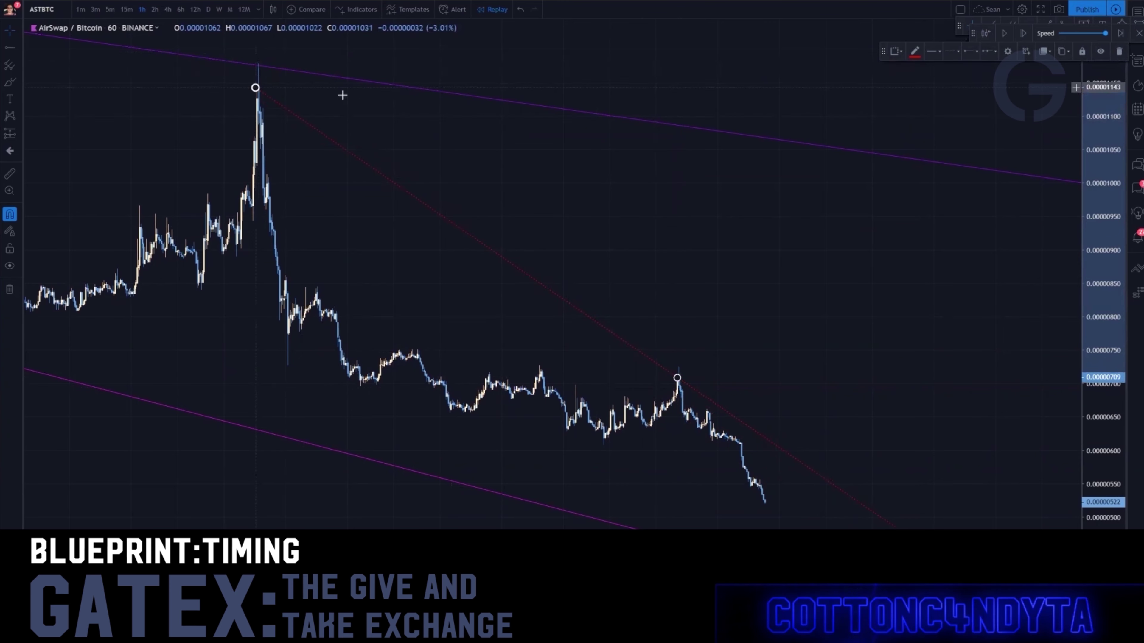
Step: Examine the replayed price decline between the red descending trend line and the magenta lower channel line
{"action": "left_click_drag", "start_coordinate": [513, 174], "coordinate": [454, 156]}
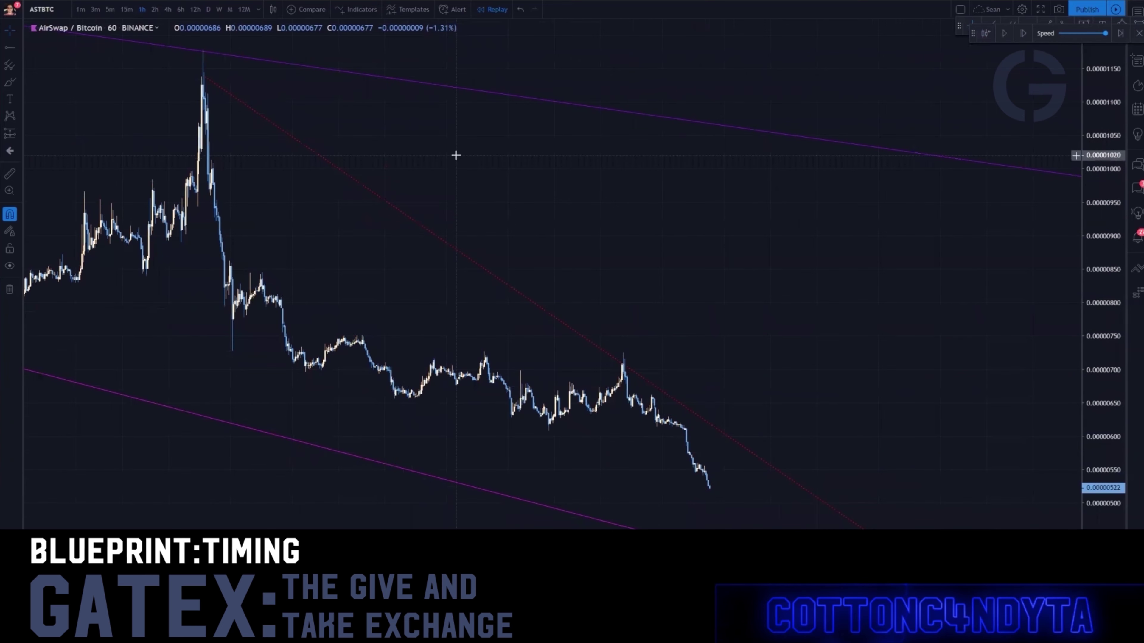
{"action": "left_click", "coordinate": [200, 75]}
{"action": "left_click", "coordinate": [590, 226]}
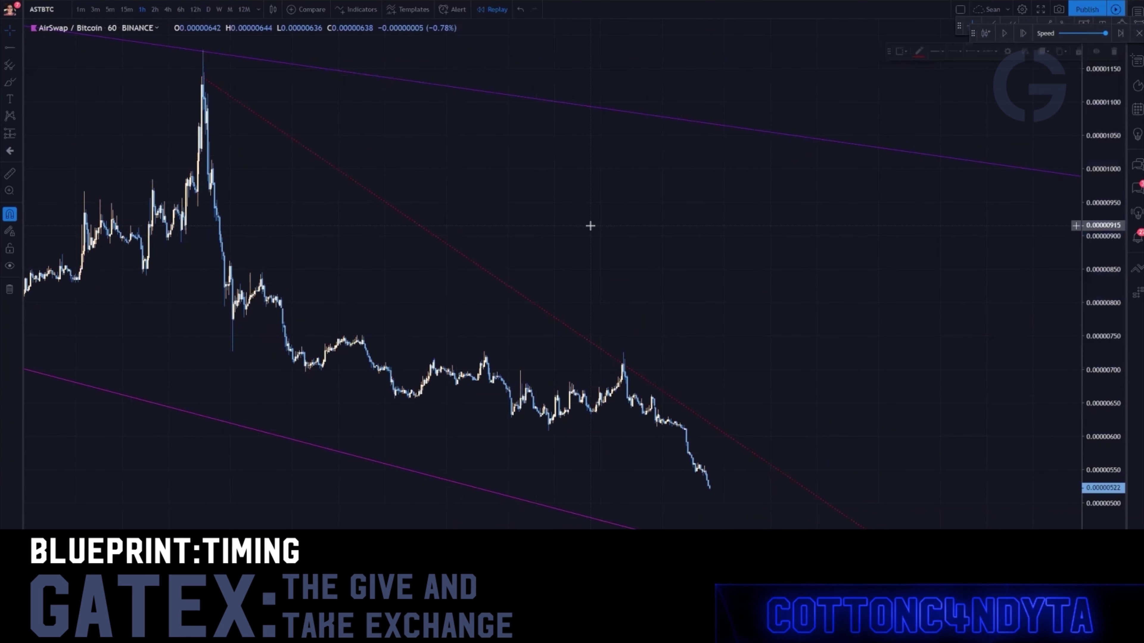
{"action": "left_click_drag", "start_coordinate": [891, 373], "coordinate": [689, 263]}
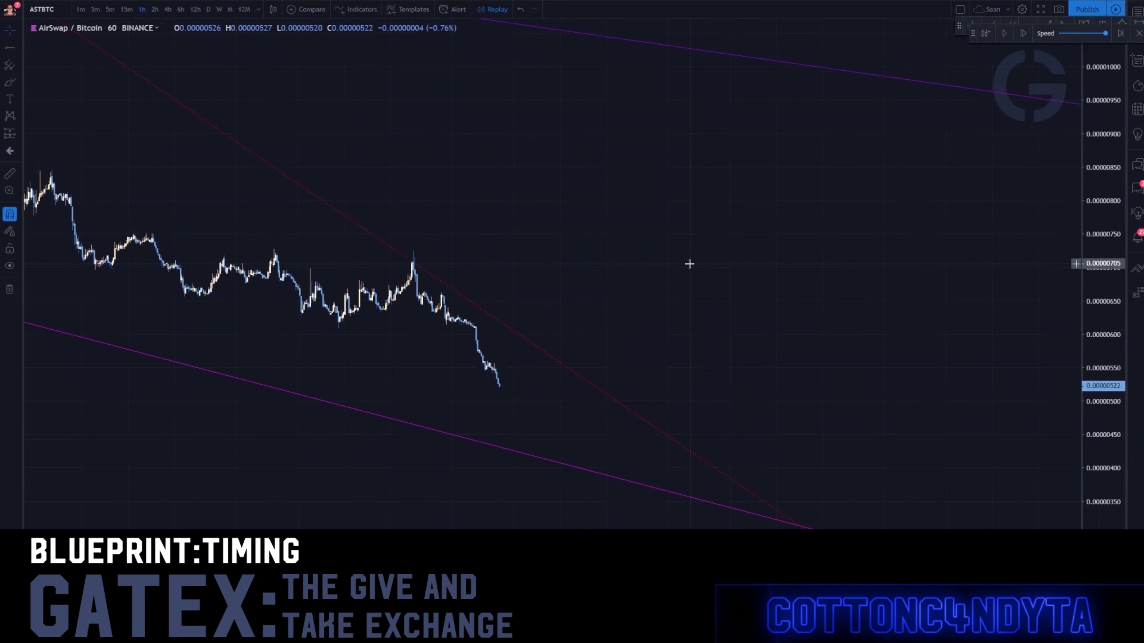
{"action": "left_click_drag", "start_coordinate": [409, 383], "coordinate": [812, 436]}
{"action": "scroll", "coordinate": [802, 440], "scroll_direction": "down", "scroll_amount": 3}
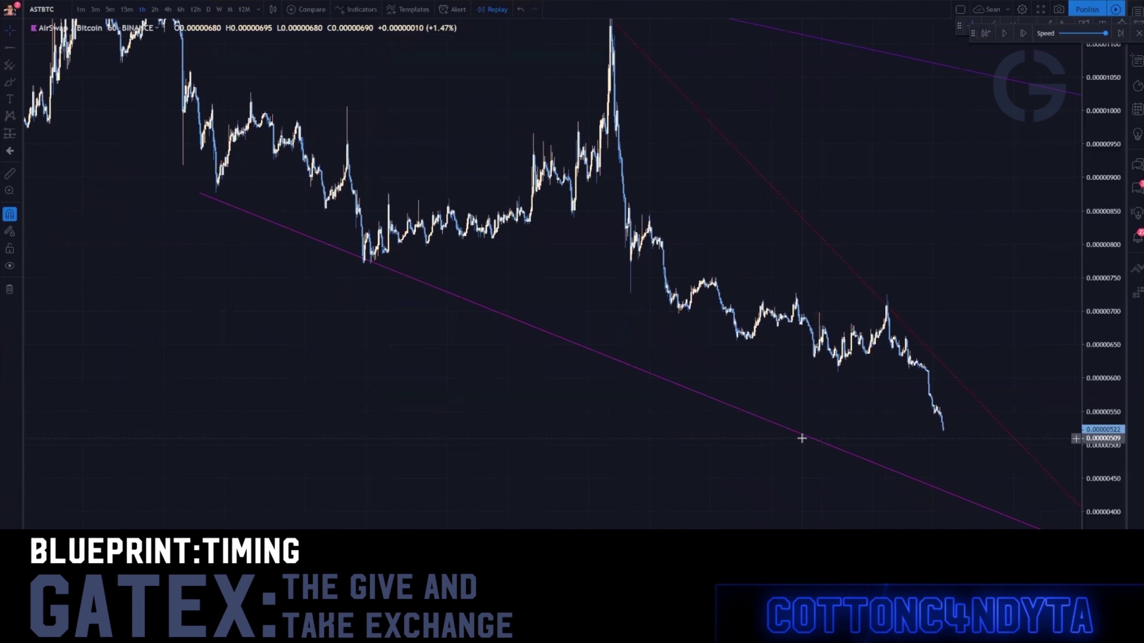
{"action": "scroll", "coordinate": [512, 449], "scroll_direction": "up", "scroll_amount": 2}
{"action": "scroll", "coordinate": [512, 449], "scroll_direction": "up", "scroll_amount": 2}
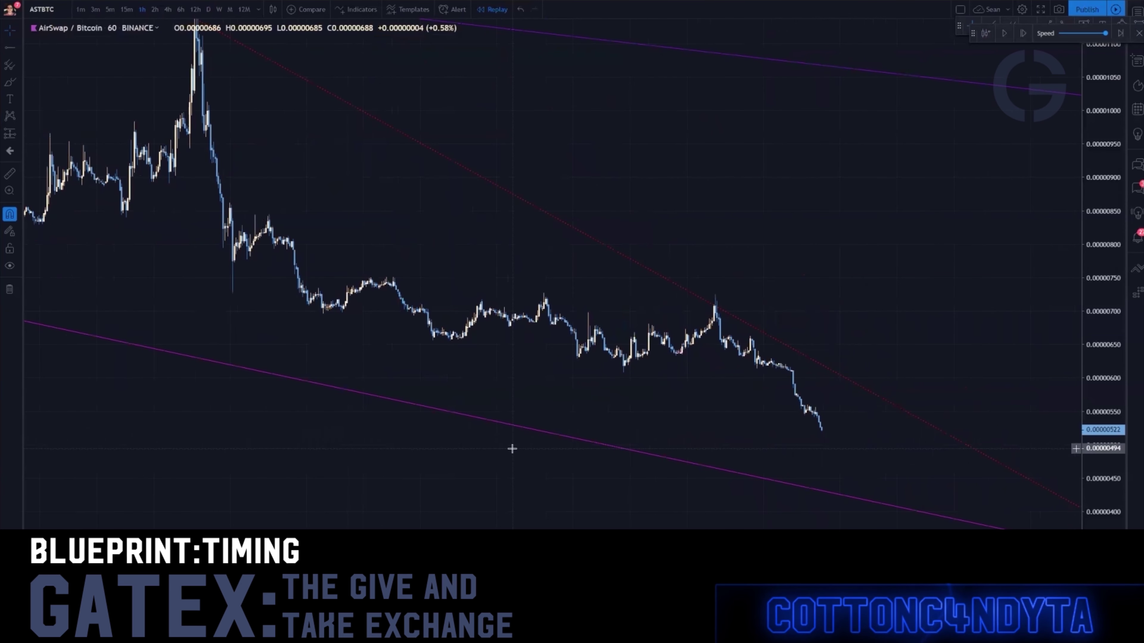
{"action": "left_click_drag", "start_coordinate": [885, 301], "coordinate": [805, 235]}
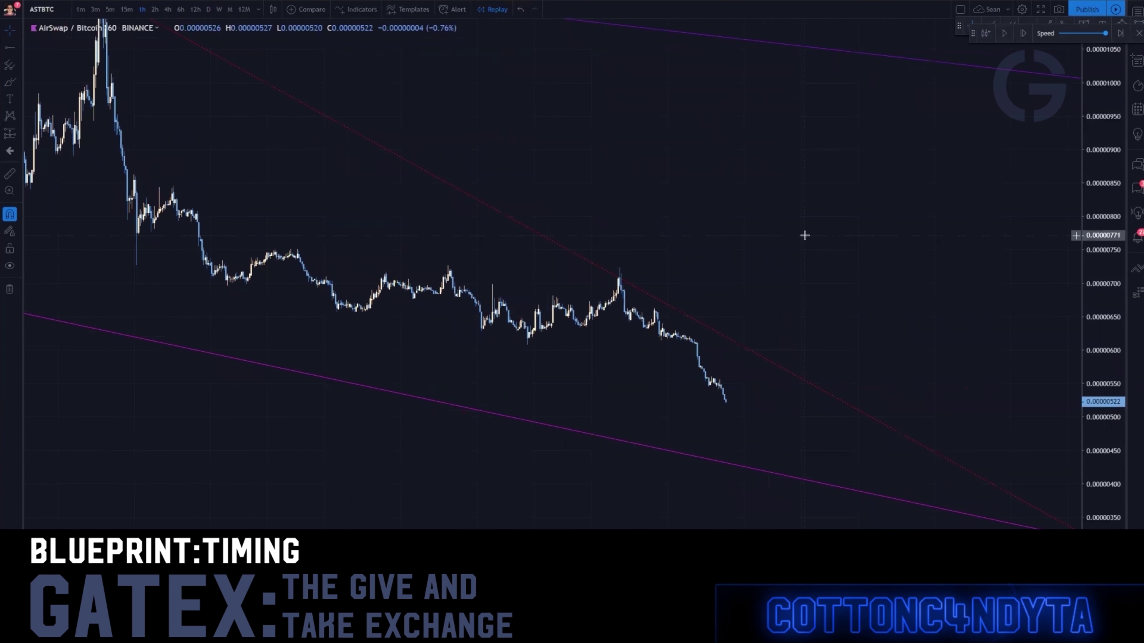
Step: Move the replay controls below the drawing tools and switch to a layout with two side-by-side charts
{"action": "left_click_drag", "start_coordinate": [972, 33], "coordinate": [960, 52]}
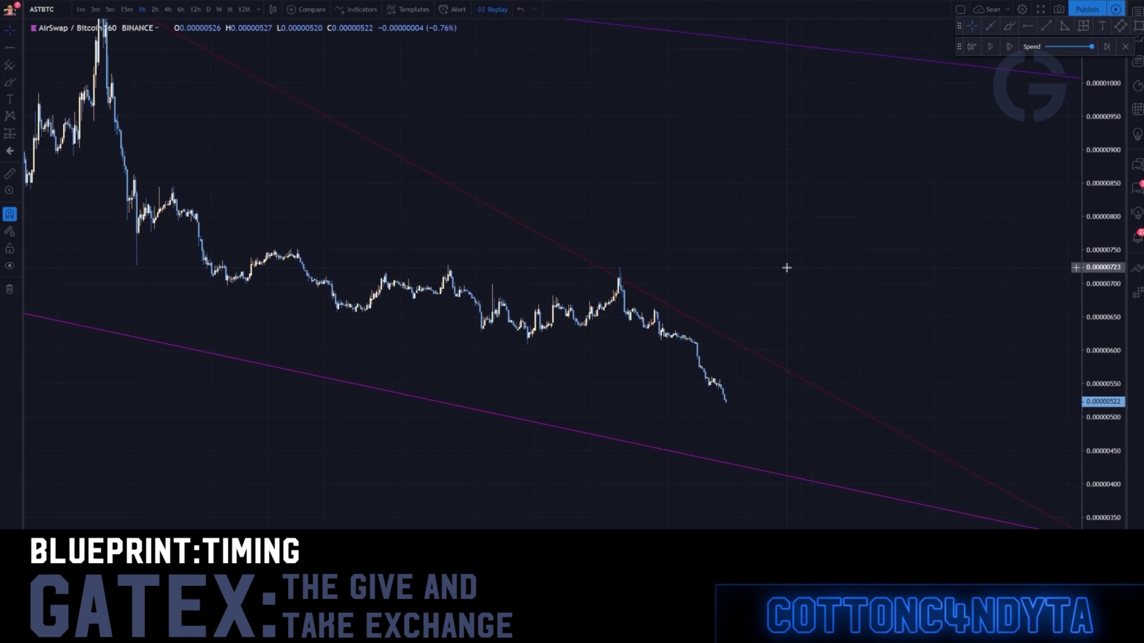
{"action": "left_click", "coordinate": [960, 9]}
{"action": "left_click", "coordinate": [975, 50]}
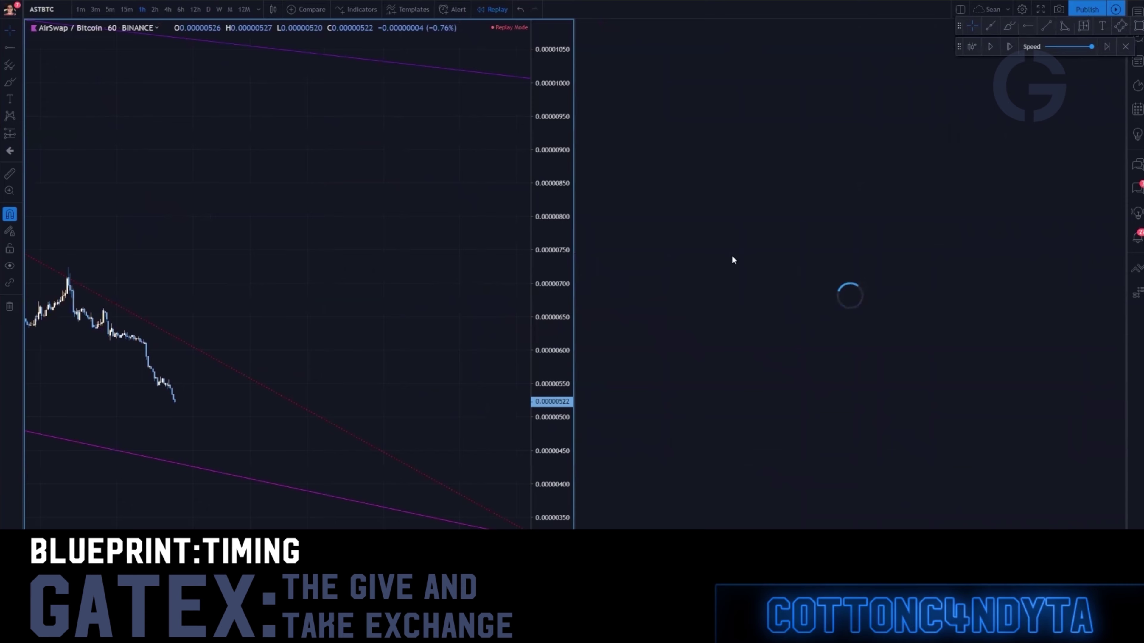
Step: Load DENTBTC in the second chart and set its interval to daily
{"action": "type", "text": "DENTBTC"}
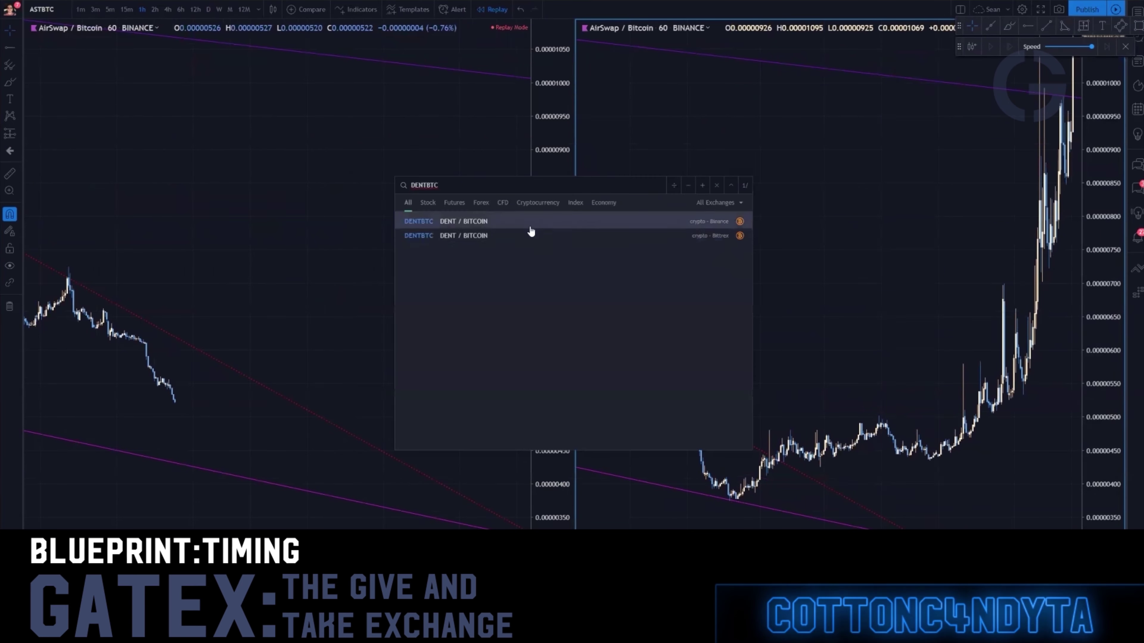
{"action": "left_click", "coordinate": [530, 231]}
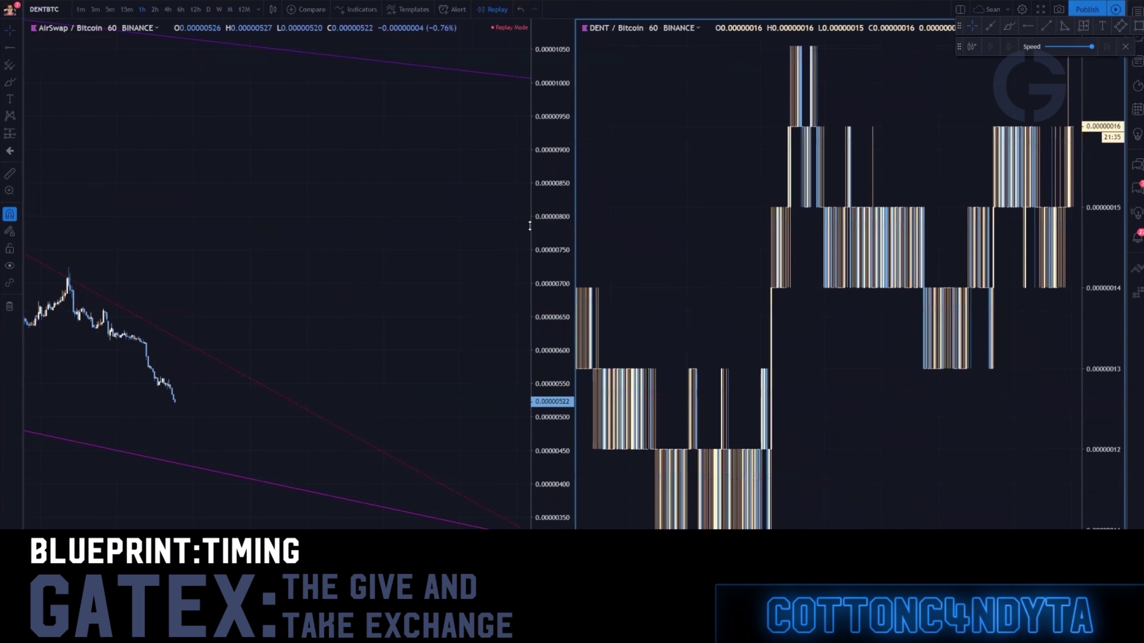
{"action": "right_click", "coordinate": [692, 159]}
{"action": "left_click", "coordinate": [765, 365]}
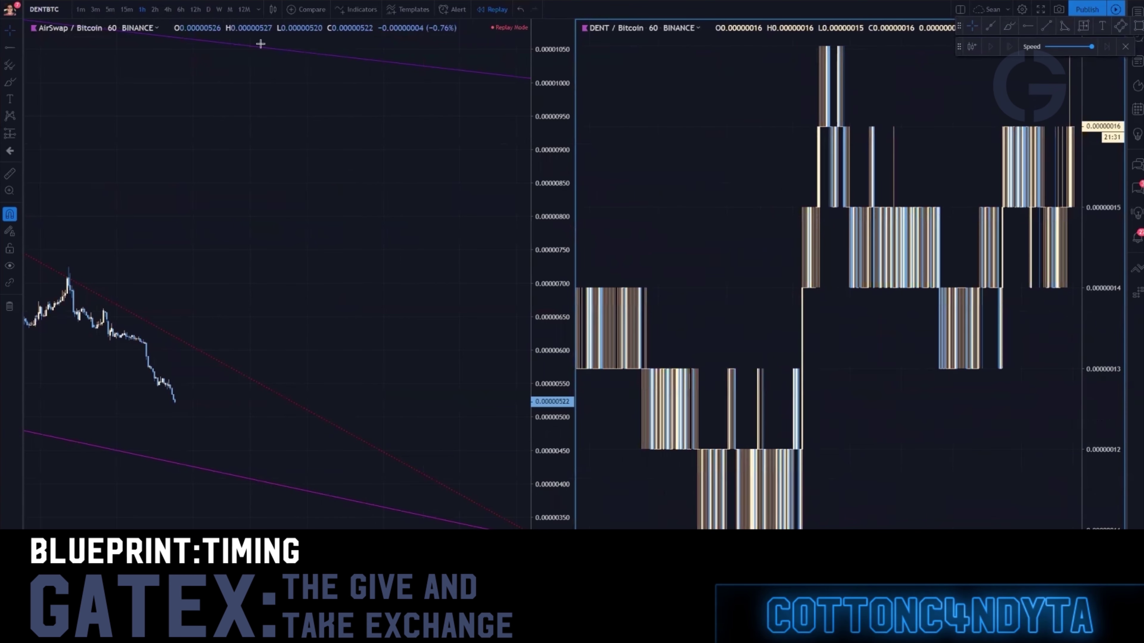
{"action": "left_click", "coordinate": [207, 9]}
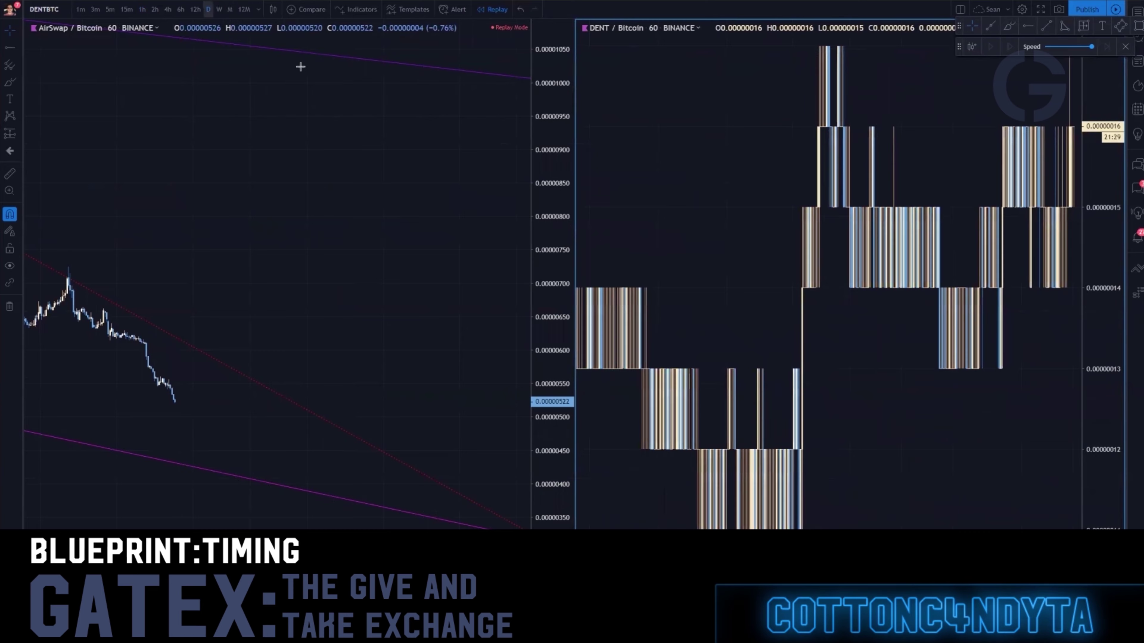
Step: Draw a trend line on the DENTBTC chart from about 0.00000064 to the first rebound high at about 0.00000059
{"action": "scroll", "coordinate": [799, 383], "scroll_direction": "up", "scroll_amount": 1}
{"action": "scroll", "coordinate": [922, 335], "scroll_direction": "right", "scroll_amount": 2}
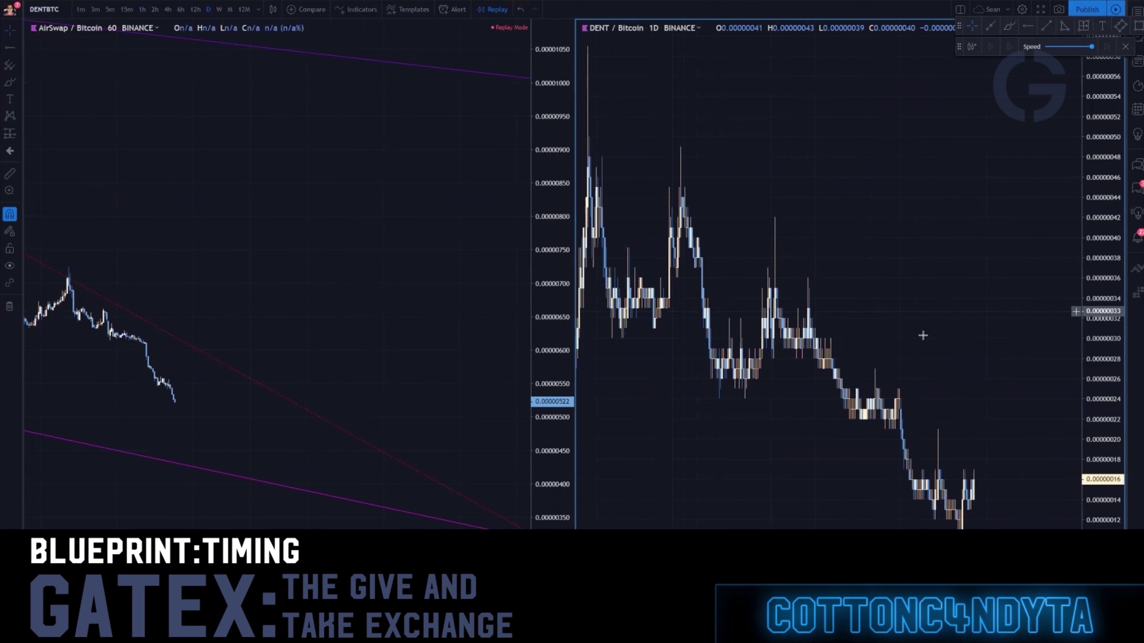
{"action": "scroll", "coordinate": [1059, 218], "scroll_direction": "left", "scroll_amount": 2}
{"action": "left_click_drag", "start_coordinate": [1088, 186], "coordinate": [1088, 288]}
{"action": "left_click_drag", "start_coordinate": [982, 271], "coordinate": [964, 230]}
{"action": "left_click", "coordinate": [989, 25]}
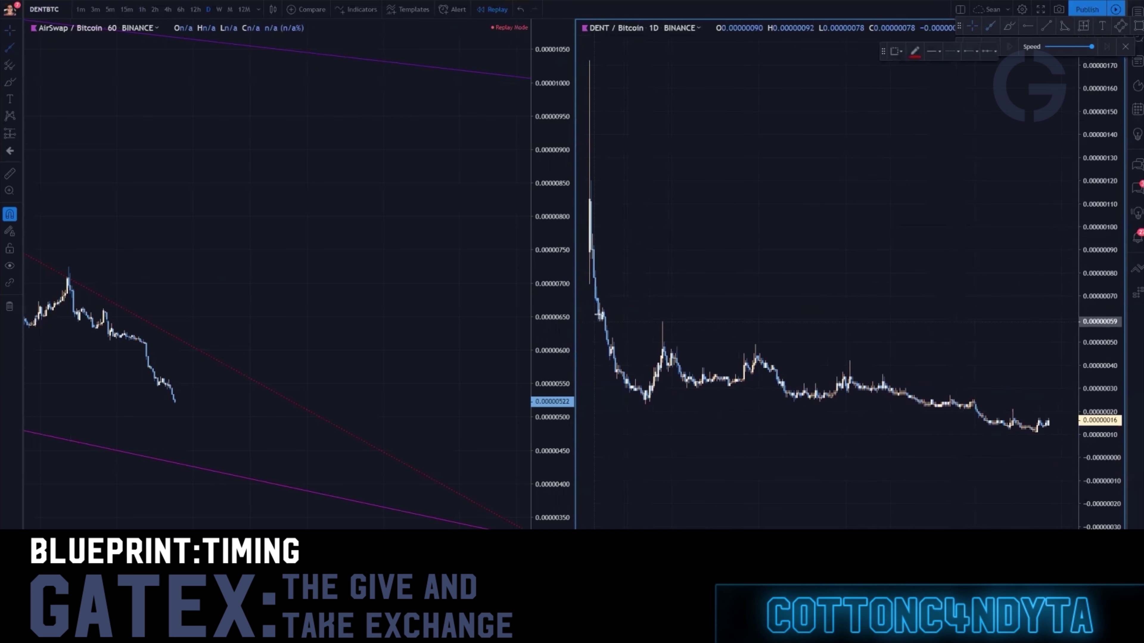
{"action": "left_click", "coordinate": [662, 322]}
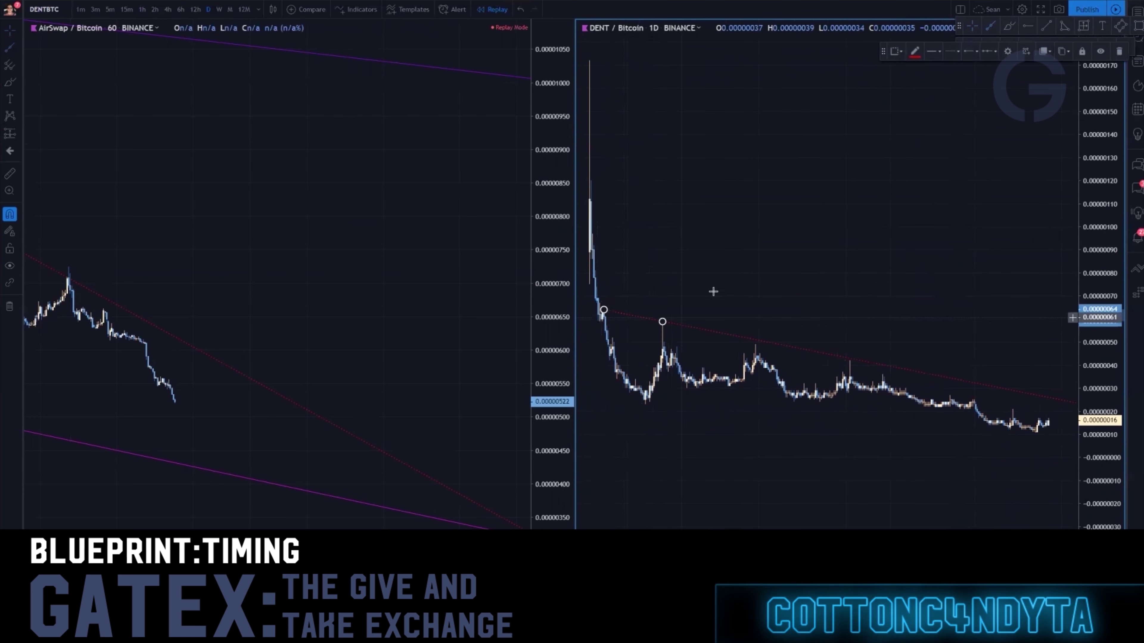
Step: Adjust the DENTBTC trend line to start at about 0.00000065 and slope more steeply along the descending highs
{"action": "left_click_drag", "start_coordinate": [712, 291], "coordinate": [706, 295]}
{"action": "left_click_drag", "start_coordinate": [595, 310], "coordinate": [656, 325]}
{"action": "left_click", "coordinate": [656, 325]}
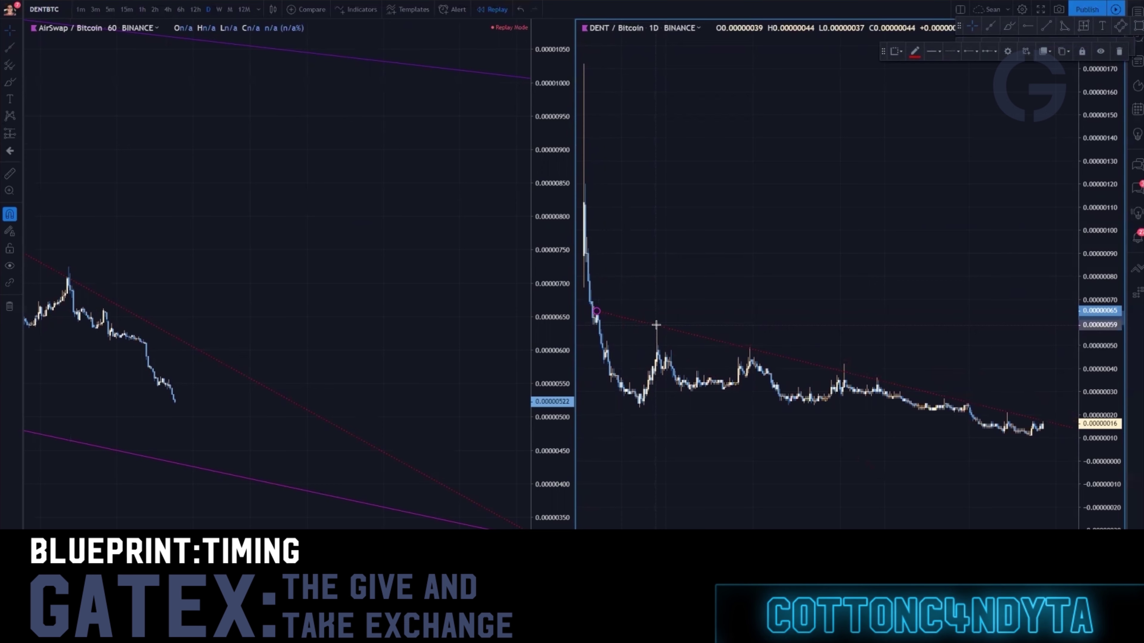
{"action": "left_click", "coordinate": [743, 299]}
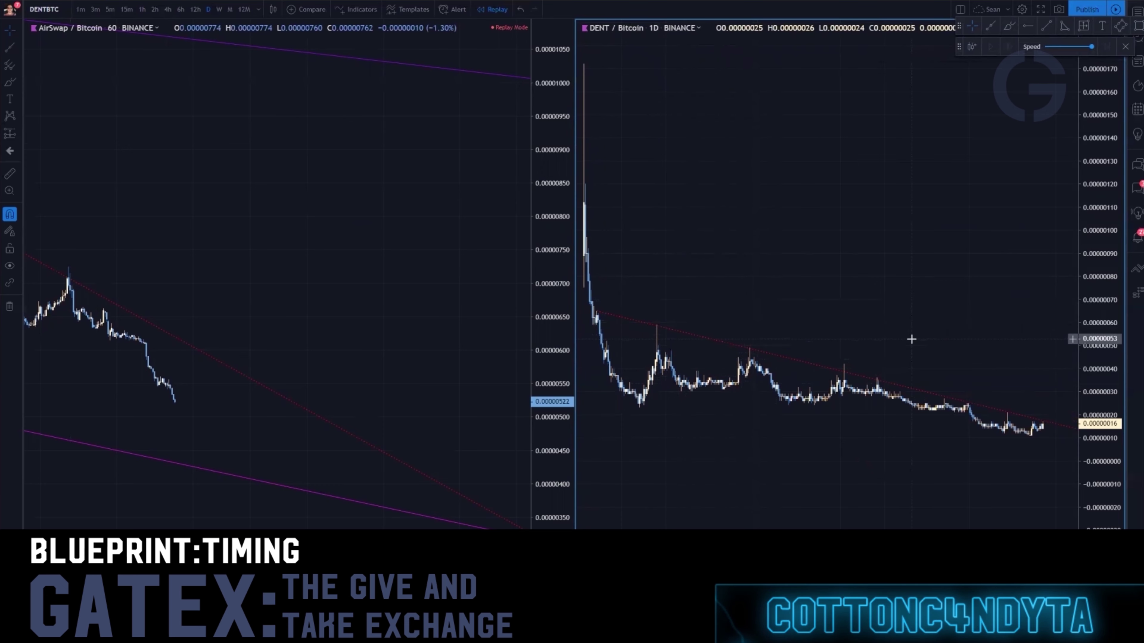
{"action": "left_click", "coordinate": [656, 324]}
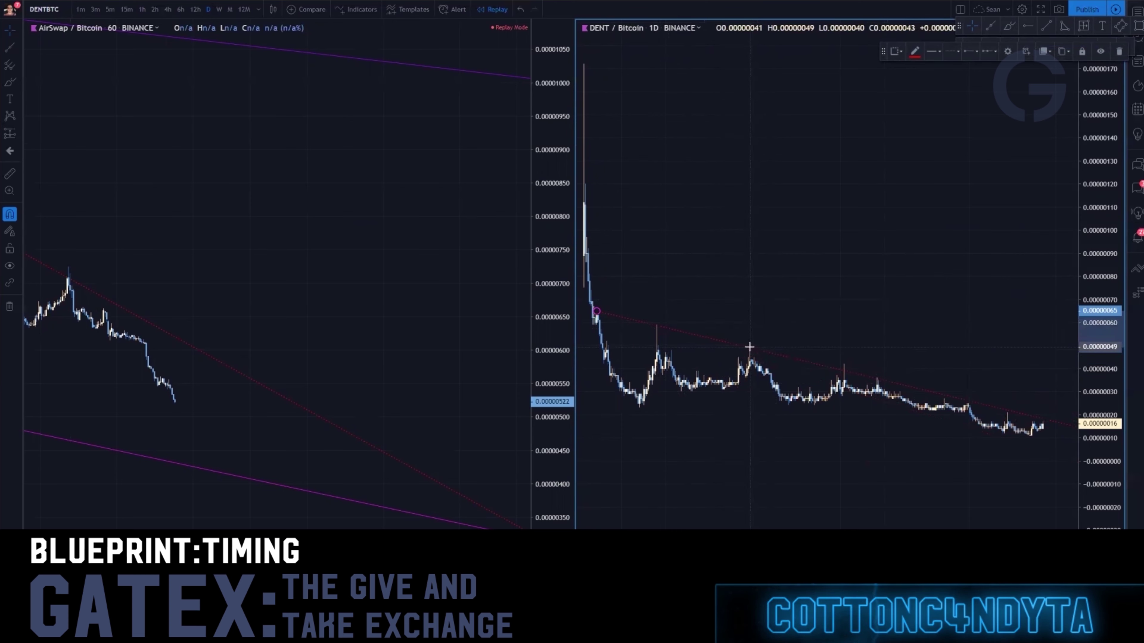
{"action": "left_click", "coordinate": [842, 261]}
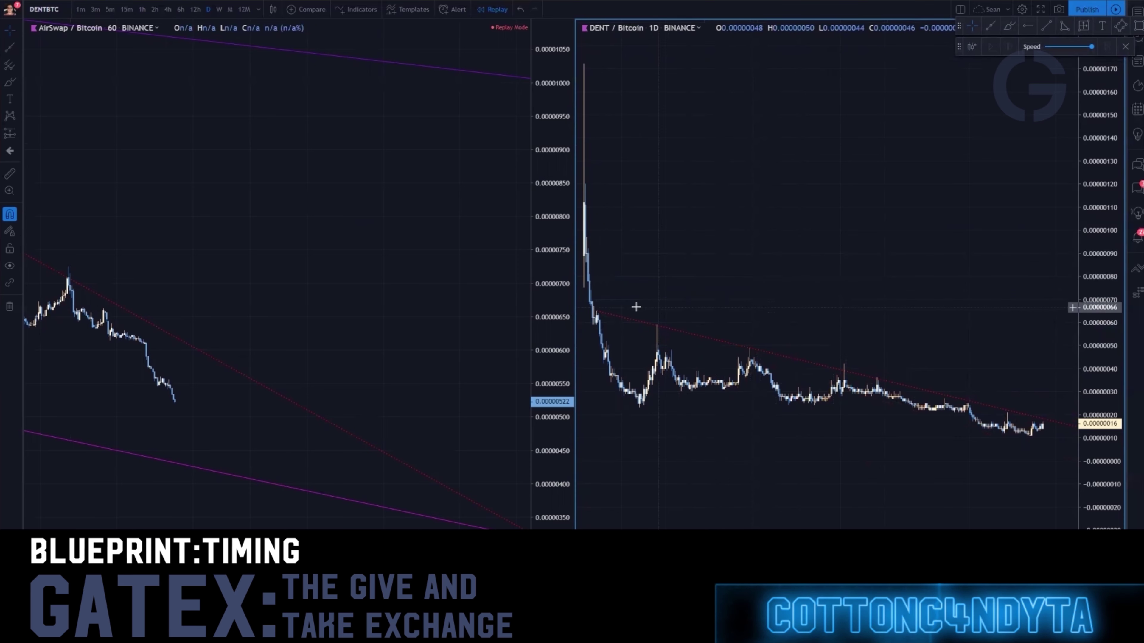
Step: Place a horizontal ray on the DENTBTC chart at 0.00000021, starting where price broke down before the latest lows
{"action": "left_click_drag", "start_coordinate": [1108, 446], "coordinate": [1108, 467]}
{"action": "scroll", "coordinate": [755, 317], "scroll_direction": "up", "scroll_amount": 5}
{"action": "left_click_drag", "start_coordinate": [599, 293], "coordinate": [857, 259]}
{"action": "scroll", "coordinate": [939, 256], "scroll_direction": "down", "scroll_amount": 2}
{"action": "left_click_drag", "start_coordinate": [1088, 208], "coordinate": [1089, 228]}
{"action": "left_click_drag", "start_coordinate": [868, 268], "coordinate": [888, 278]}
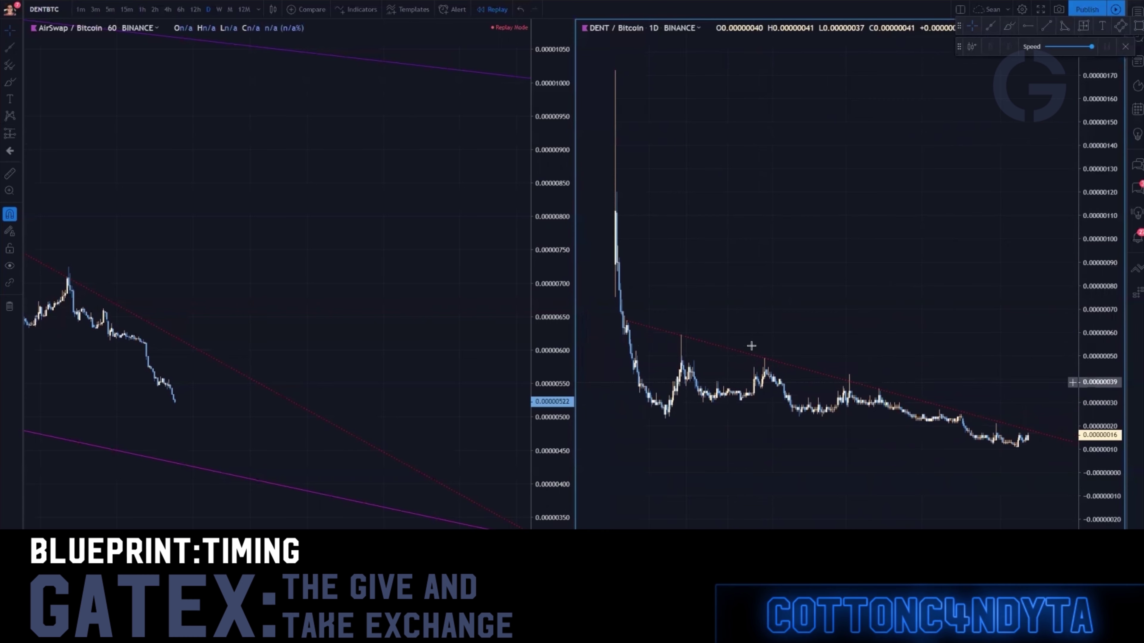
{"action": "scroll", "coordinate": [992, 238], "scroll_direction": "up", "scroll_amount": 3}
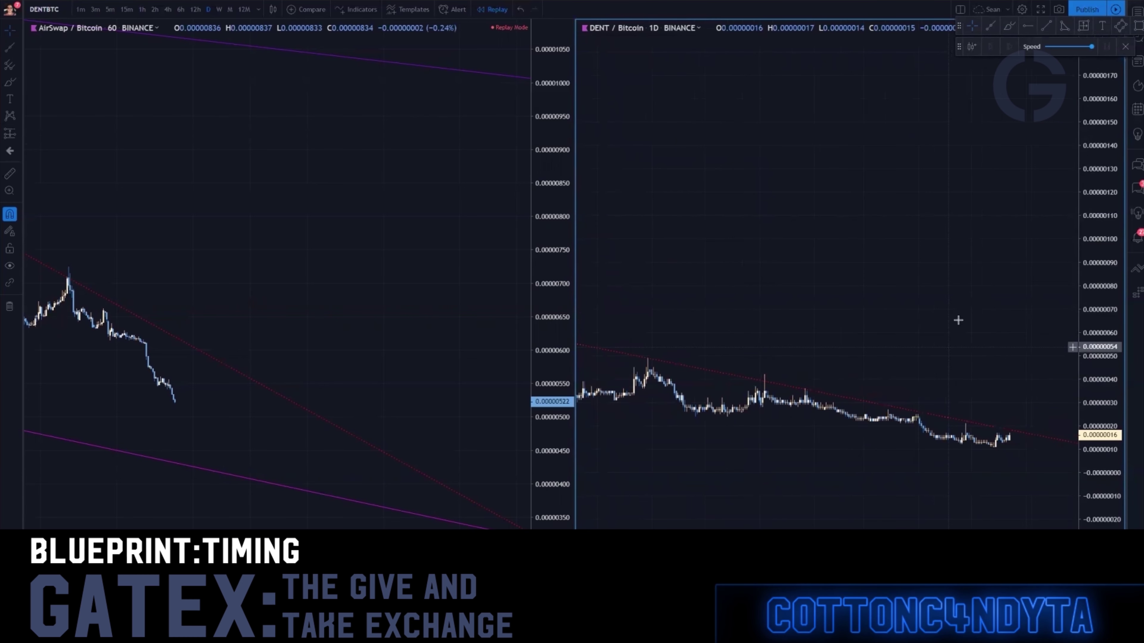
{"action": "left_click", "coordinate": [1029, 27]}
{"action": "left_click", "coordinate": [888, 424]}
Step: Restyle the DENTBTC horizontal ray at 0.00000021 as a thinner, dotted line
{"action": "left_click_drag", "start_coordinate": [895, 496], "coordinate": [799, 502]}
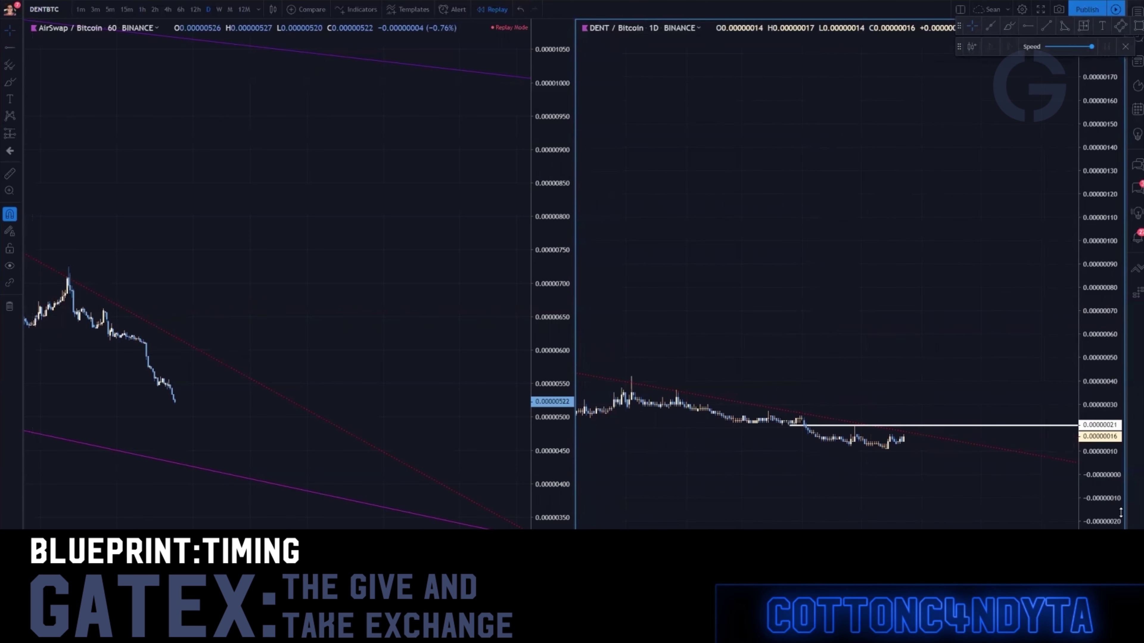
{"action": "left_click_drag", "start_coordinate": [1102, 498], "coordinate": [1098, 311]}
{"action": "left_click_drag", "start_coordinate": [896, 453], "coordinate": [863, 174]}
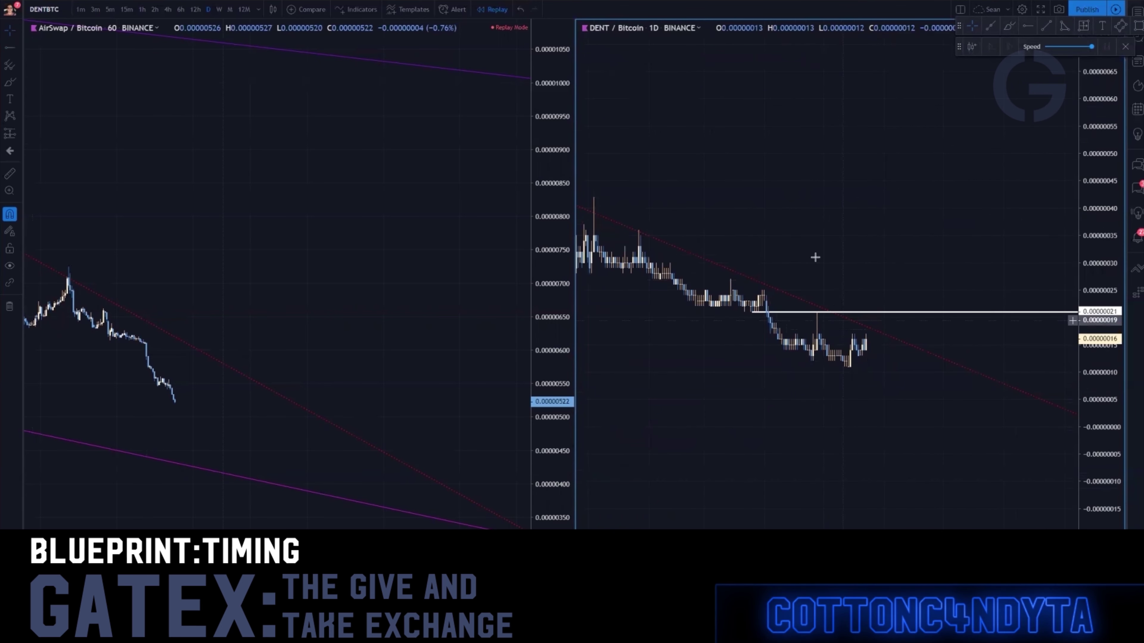
{"action": "double_click", "coordinate": [792, 312]}
{"action": "left_click_drag", "start_coordinate": [562, 242], "coordinate": [545, 242]}
{"action": "left_click", "coordinate": [631, 242]}
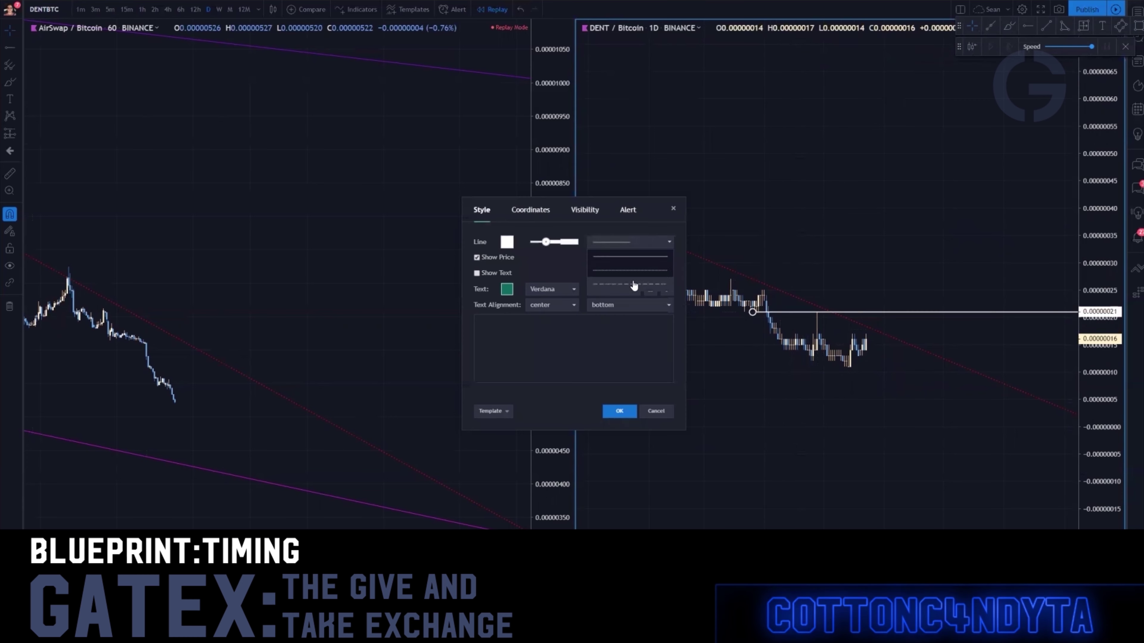
{"action": "left_click", "coordinate": [630, 272]}
{"action": "left_click", "coordinate": [619, 411]}
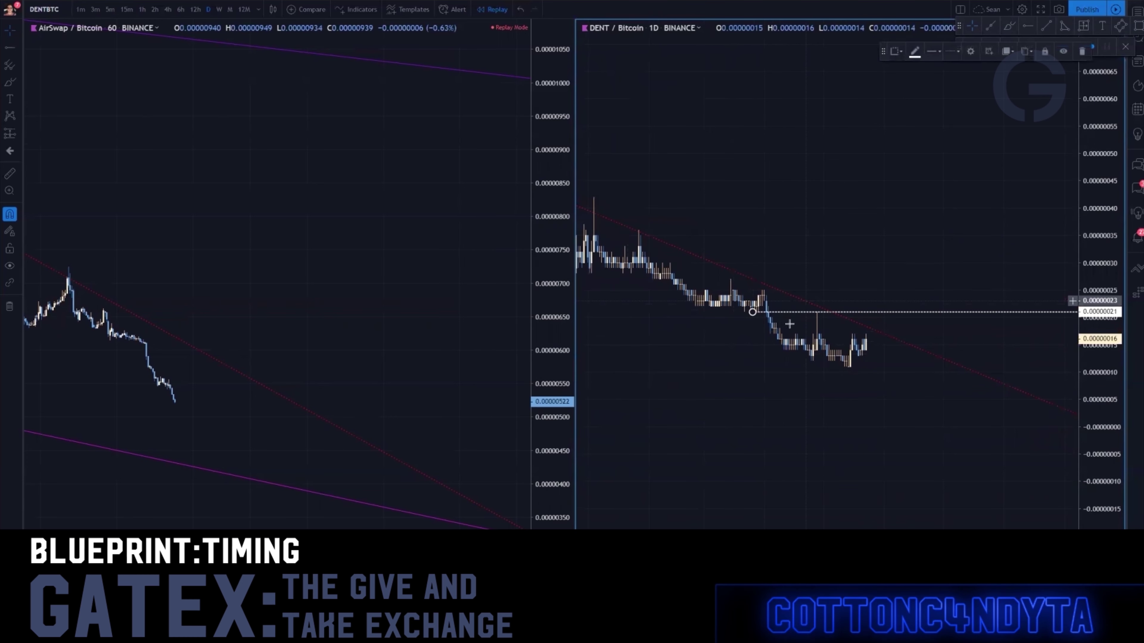
Step: Add a horizontal ray on DENTBTC at 0.00000024 from the last high before the breakdown, styled as a solid line of minimum thickness
{"action": "key", "text": "alt+j"}
{"action": "left_click_drag", "start_coordinate": [796, 286], "coordinate": [765, 294]}
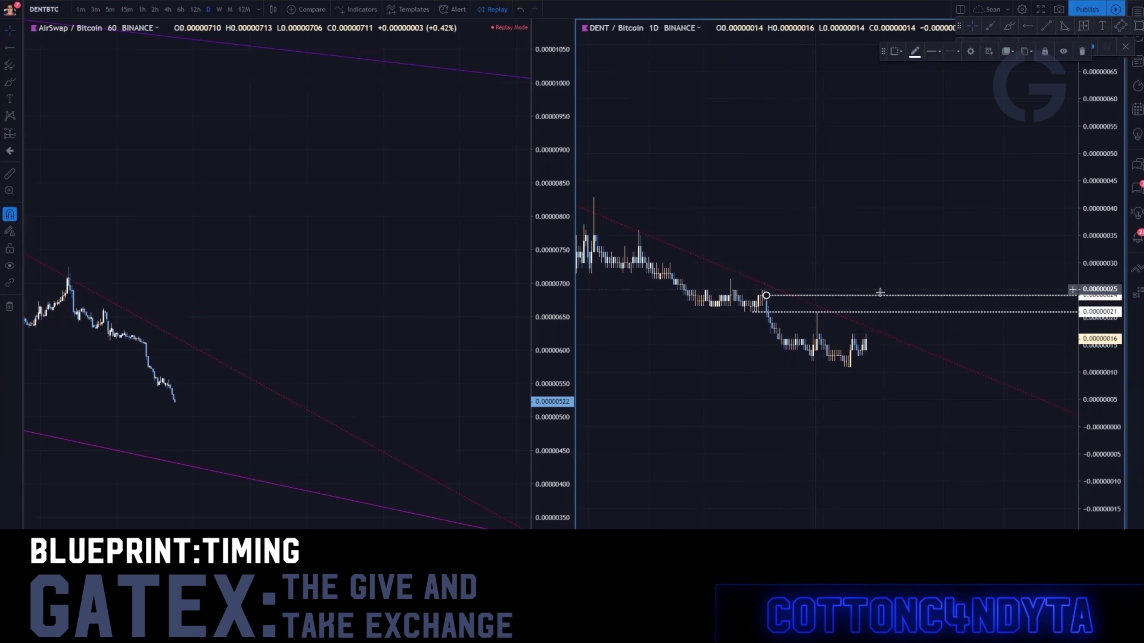
{"action": "double_click", "coordinate": [777, 296]}
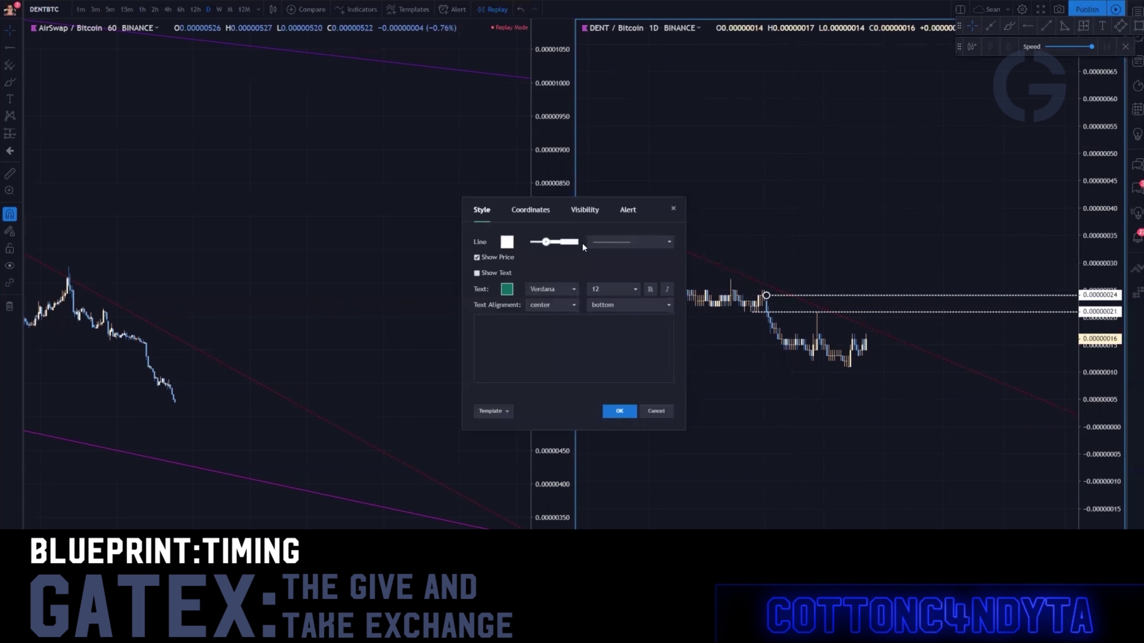
{"action": "left_click", "coordinate": [637, 256]}
{"action": "left_click_drag", "start_coordinate": [546, 241], "coordinate": [538, 244]}
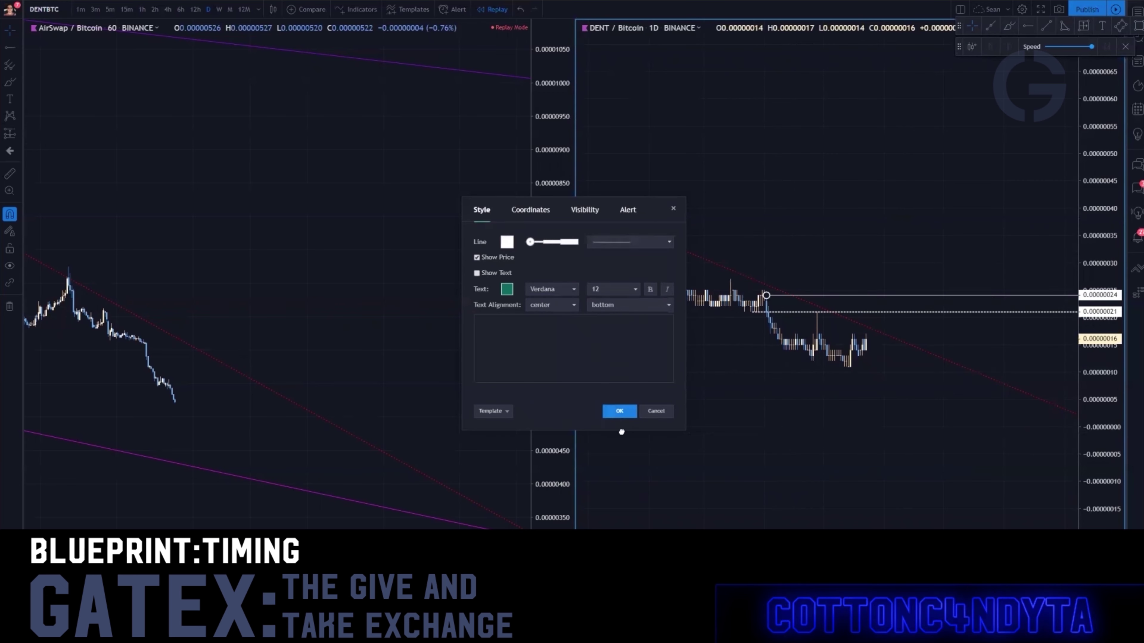
{"action": "left_click", "coordinate": [619, 410]}
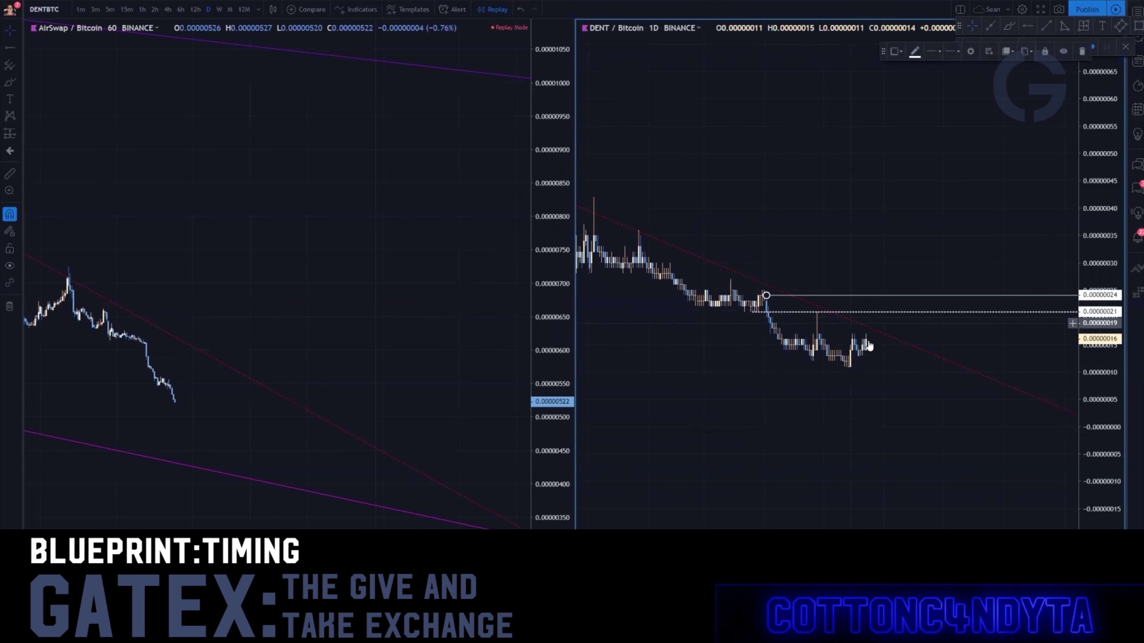
Step: Duplicate the thin solid ray and place the copy at 0.00000017, starting at the spike candle after the breakdown
{"action": "scroll", "coordinate": [923, 383], "scroll_direction": "up", "scroll_amount": 5}
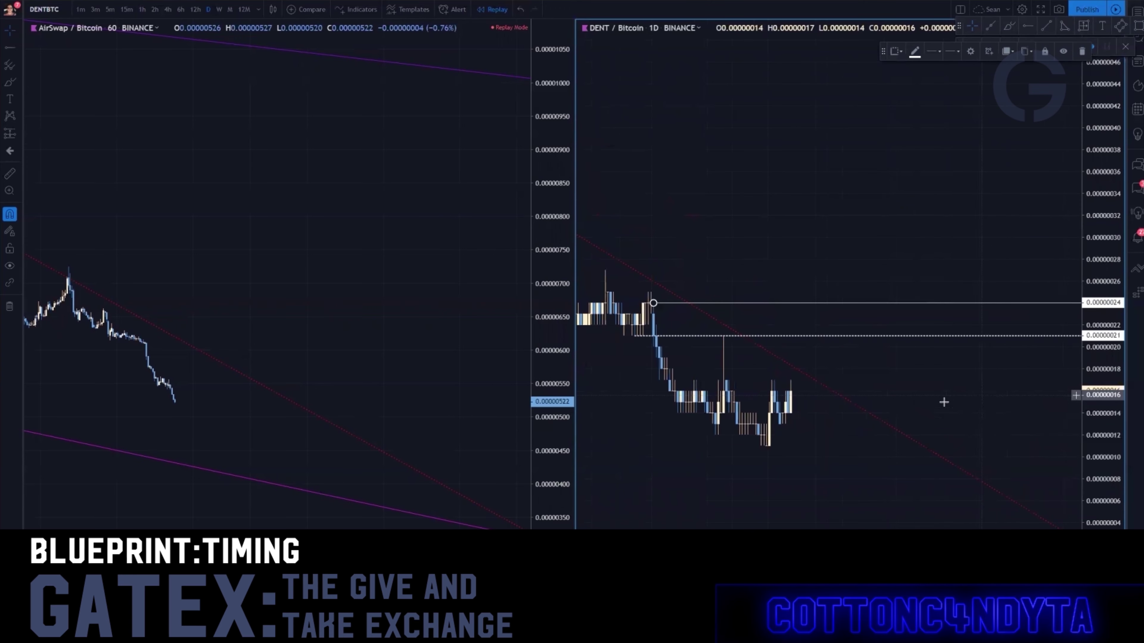
{"action": "left_click_drag", "start_coordinate": [890, 363], "coordinate": [988, 319]}
{"action": "left_click_drag", "start_coordinate": [896, 444], "coordinate": [882, 444]}
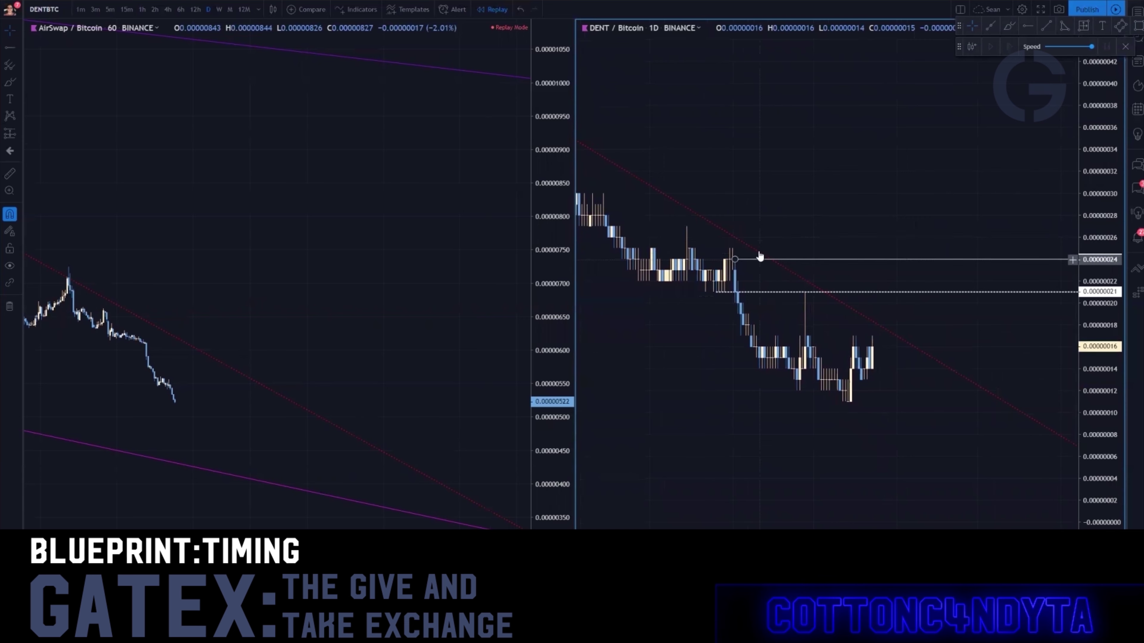
{"action": "left_click", "coordinate": [757, 263]}
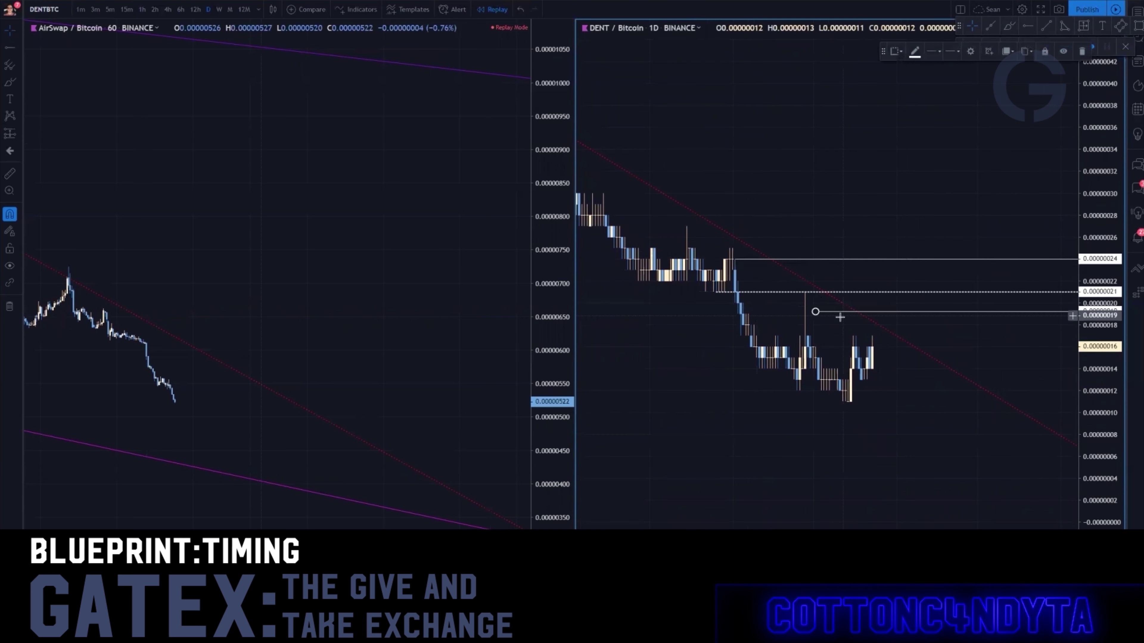
{"action": "left_click", "coordinate": [806, 333]}
{"action": "left_click_drag", "start_coordinate": [952, 317], "coordinate": [934, 317]}
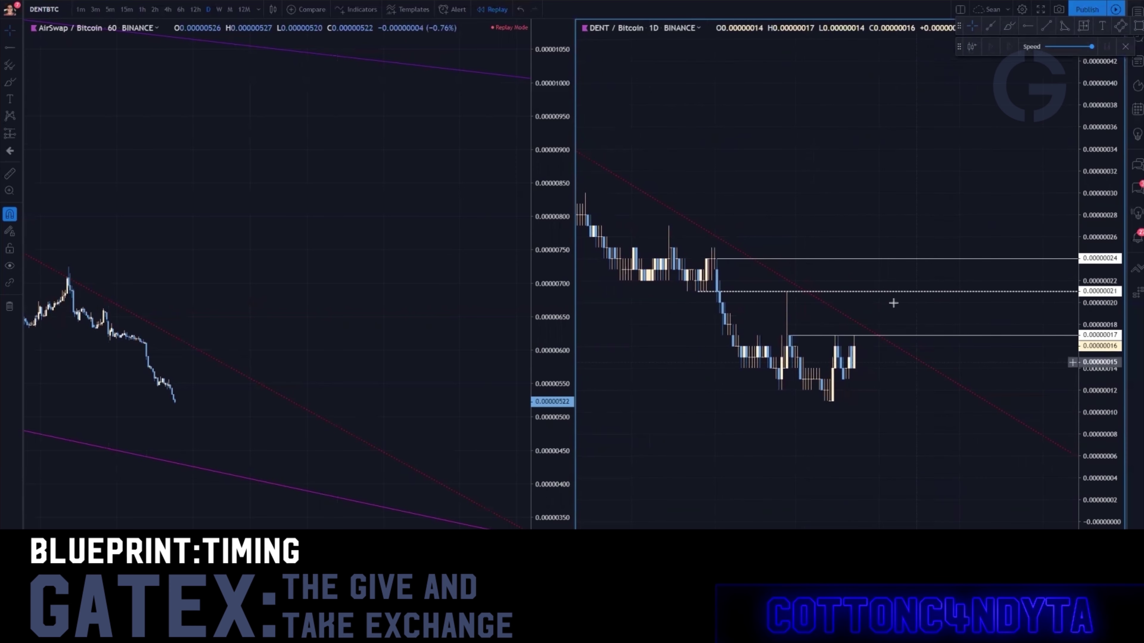
Step: Draw a rising trend line on DENTBTC from the lowest low at 0.00000011 through the next higher low at about 0.00000013
{"action": "key", "text": "alt+t"}
{"action": "left_click", "coordinate": [829, 401]}
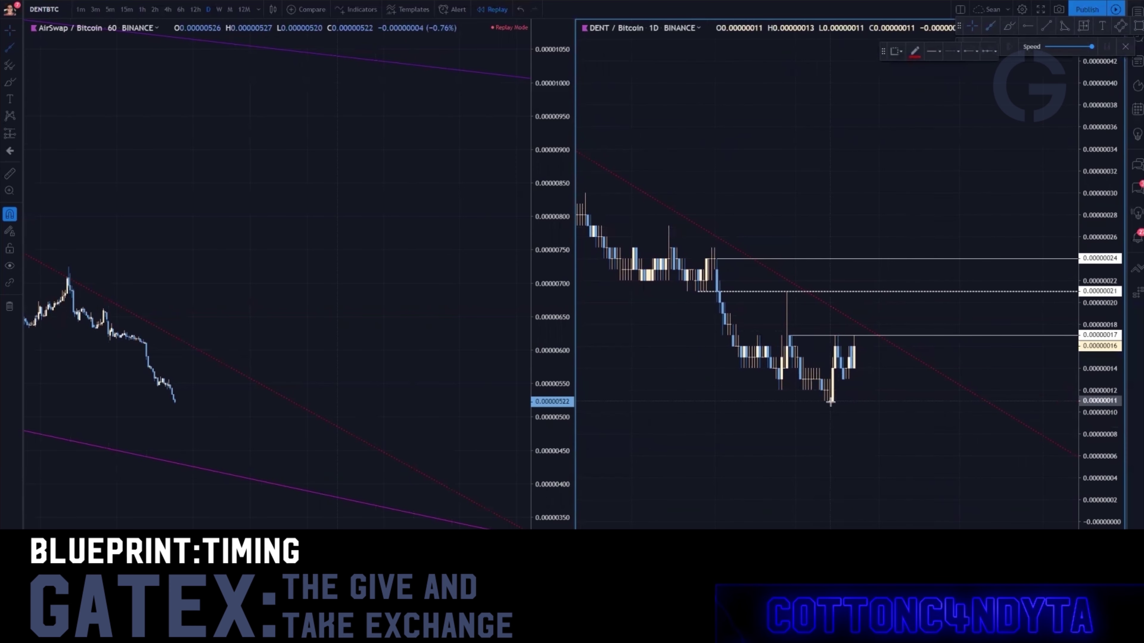
{"action": "left_click", "coordinate": [848, 379]}
{"action": "left_click_drag", "start_coordinate": [874, 413], "coordinate": [855, 433]}
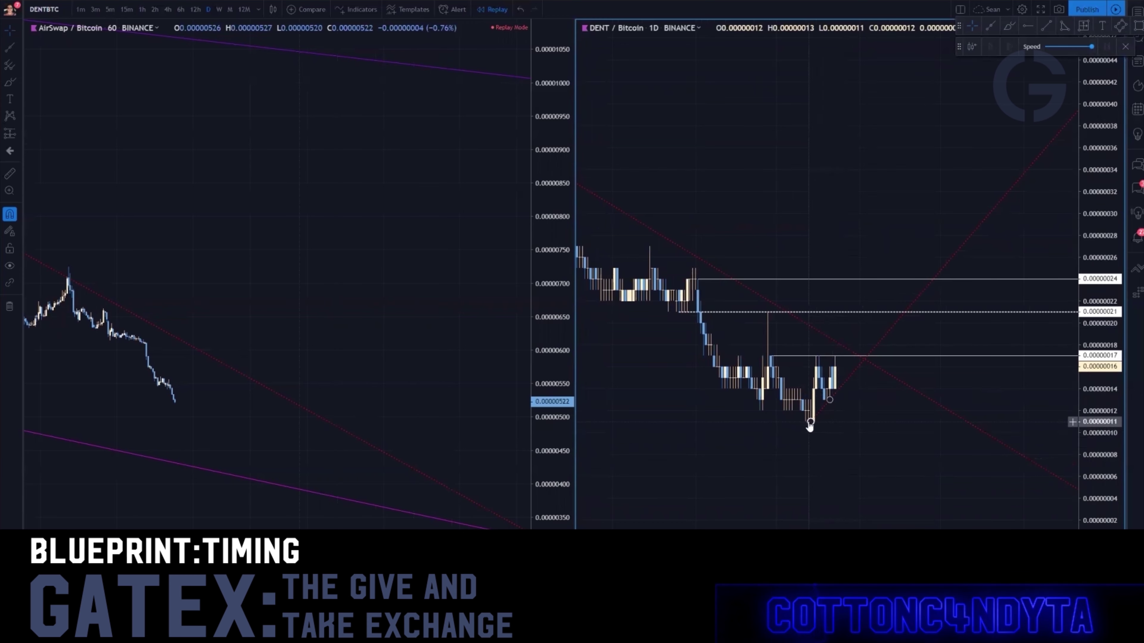
Step: Examine the full DENTBTC decline against the descending and rising trend lines and the three horizontal levels
{"action": "scroll", "coordinate": [756, 475], "scroll_direction": "down", "scroll_amount": 3}
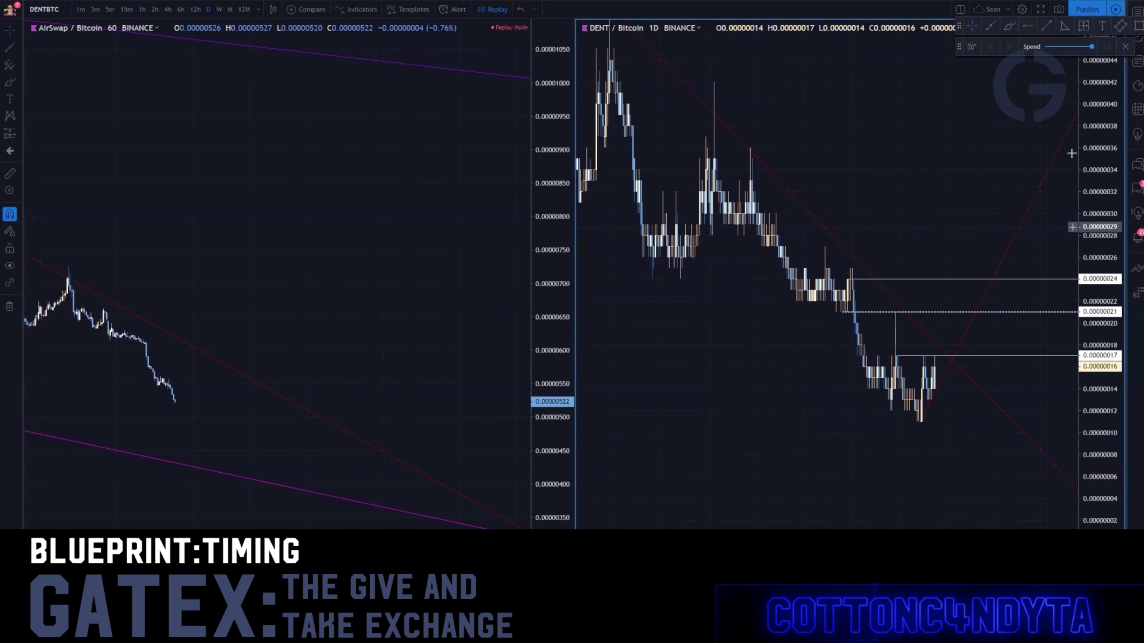
{"action": "left_click_drag", "start_coordinate": [1105, 191], "coordinate": [1101, 446]}
{"action": "scroll", "coordinate": [843, 429], "scroll_direction": "down", "scroll_amount": 3}
{"action": "left_click_drag", "start_coordinate": [1103, 180], "coordinate": [1101, 329]}
{"action": "left_click_drag", "start_coordinate": [935, 451], "coordinate": [898, 475]}
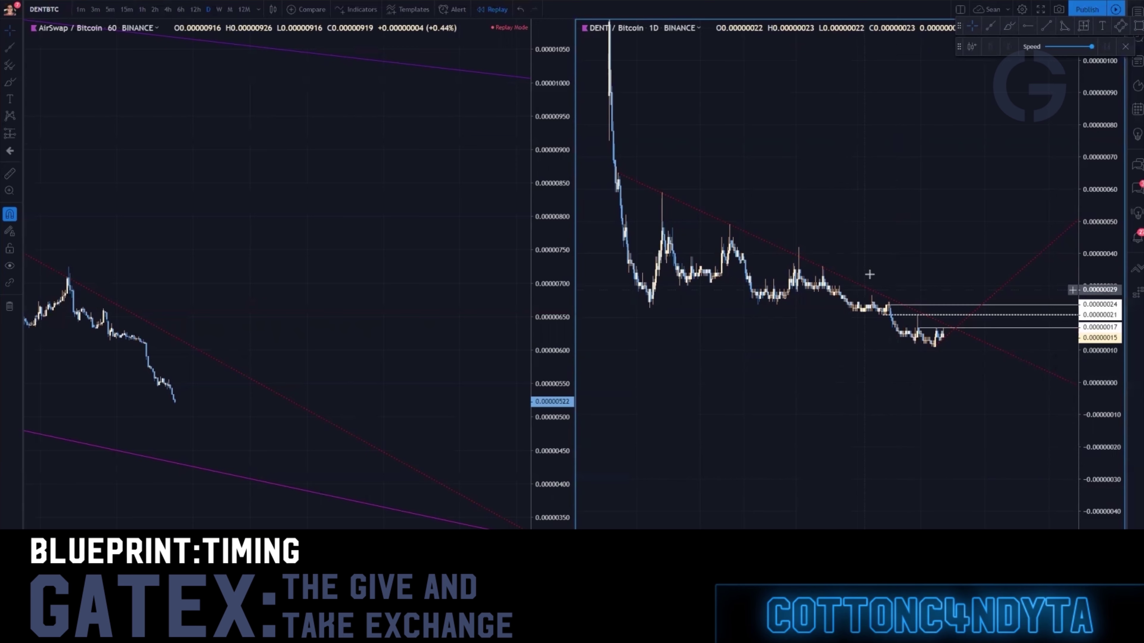
{"action": "scroll", "coordinate": [856, 284], "scroll_direction": "up", "scroll_amount": 5}
{"action": "left_click_drag", "start_coordinate": [995, 270], "coordinate": [1088, 287]}
{"action": "left_click_drag", "start_coordinate": [846, 270], "coordinate": [952, 264]}
{"action": "scroll", "coordinate": [955, 288], "scroll_direction": "down", "scroll_amount": 4}
{"action": "left_click_drag", "start_coordinate": [939, 458], "coordinate": [874, 447]}
{"action": "scroll", "coordinate": [919, 456], "scroll_direction": "down", "scroll_amount": 3}
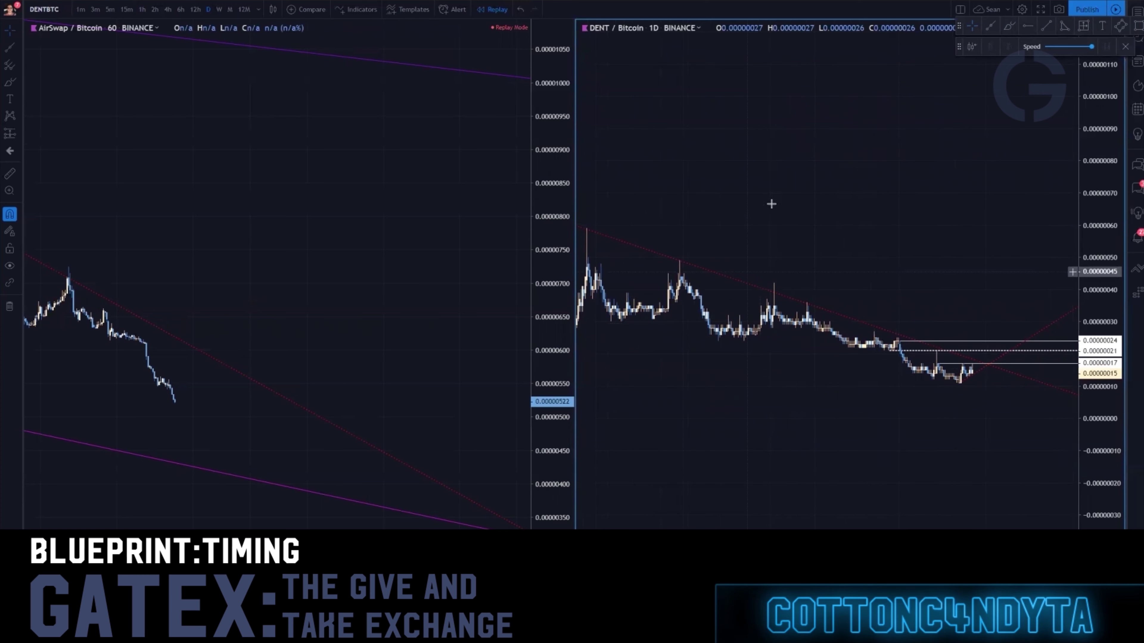
{"action": "scroll", "coordinate": [957, 309], "scroll_direction": "up", "scroll_amount": 2}
{"action": "left_click_drag", "start_coordinate": [961, 440], "coordinate": [975, 438]}
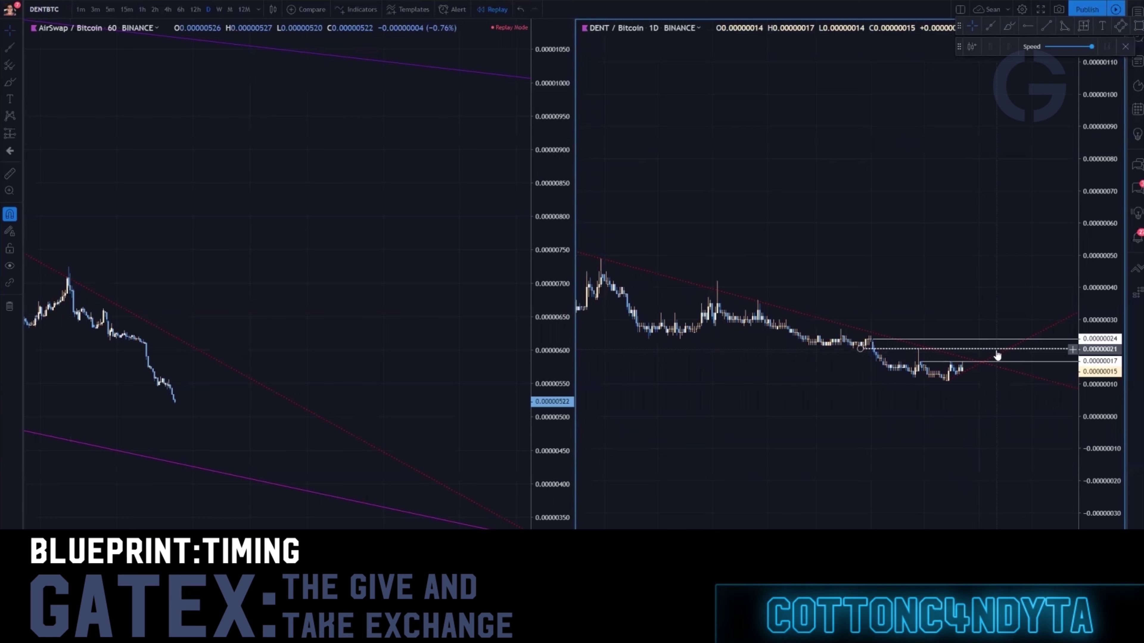
Step: Restart the DENTBTC bar replay from an earlier candle, shortly before price reaches its lowest low
{"action": "scroll", "coordinate": [915, 357], "scroll_direction": "up", "scroll_amount": 4}
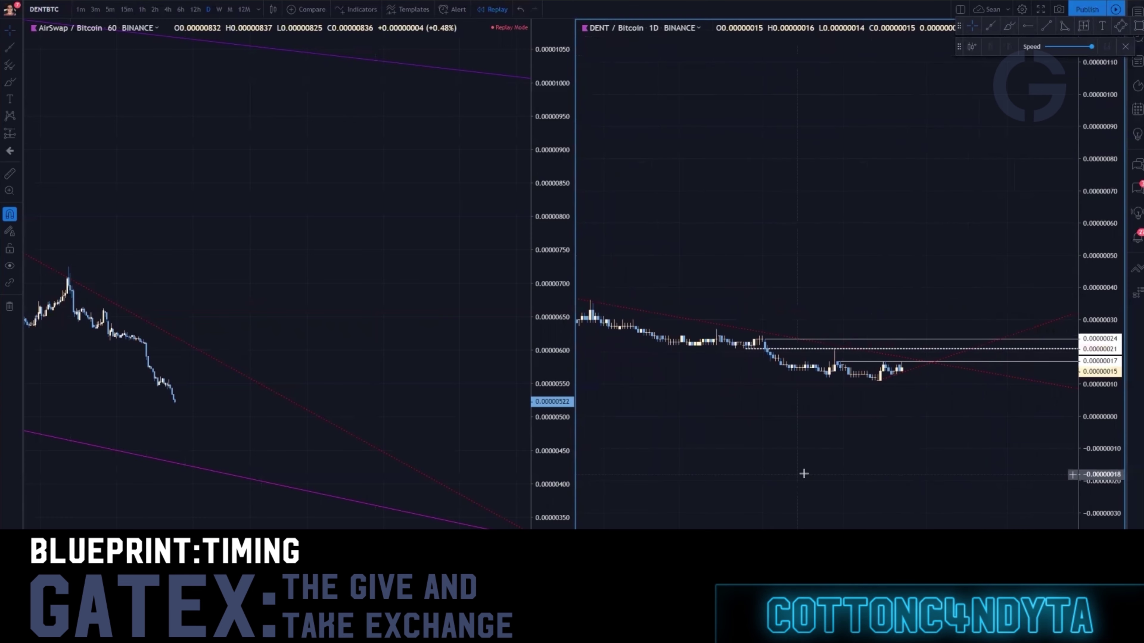
{"action": "left_click_drag", "start_coordinate": [803, 475], "coordinate": [924, 456]}
{"action": "left_click_drag", "start_coordinate": [1089, 476], "coordinate": [1090, 189]}
{"action": "left_click_drag", "start_coordinate": [1003, 278], "coordinate": [856, 189]}
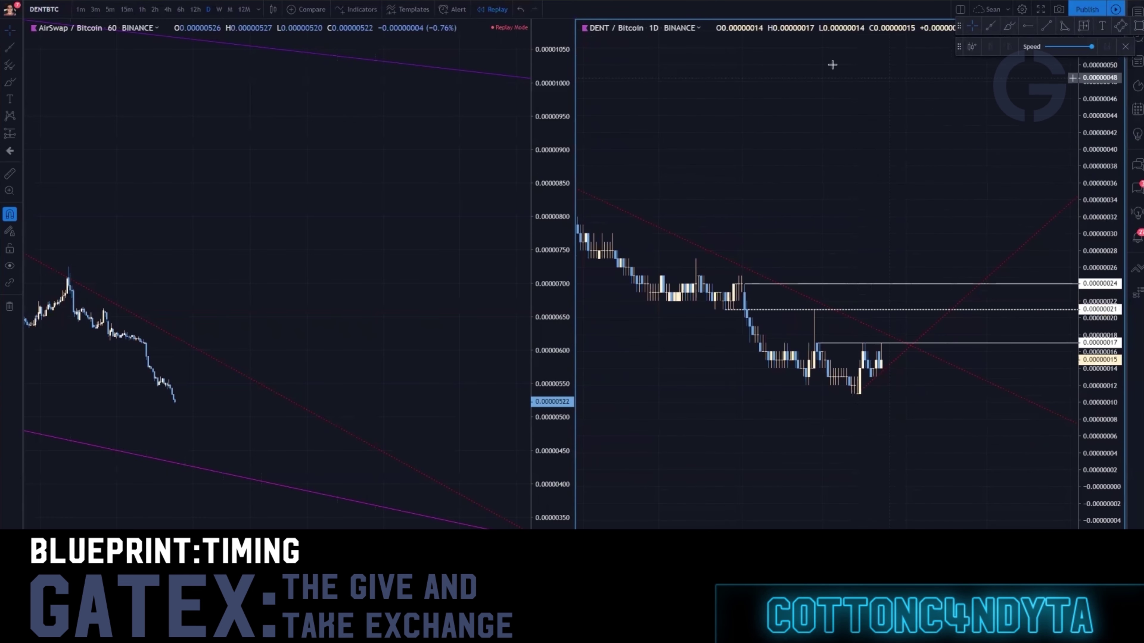
{"action": "left_click", "coordinate": [971, 47]}
{"action": "left_click", "coordinate": [837, 338]}
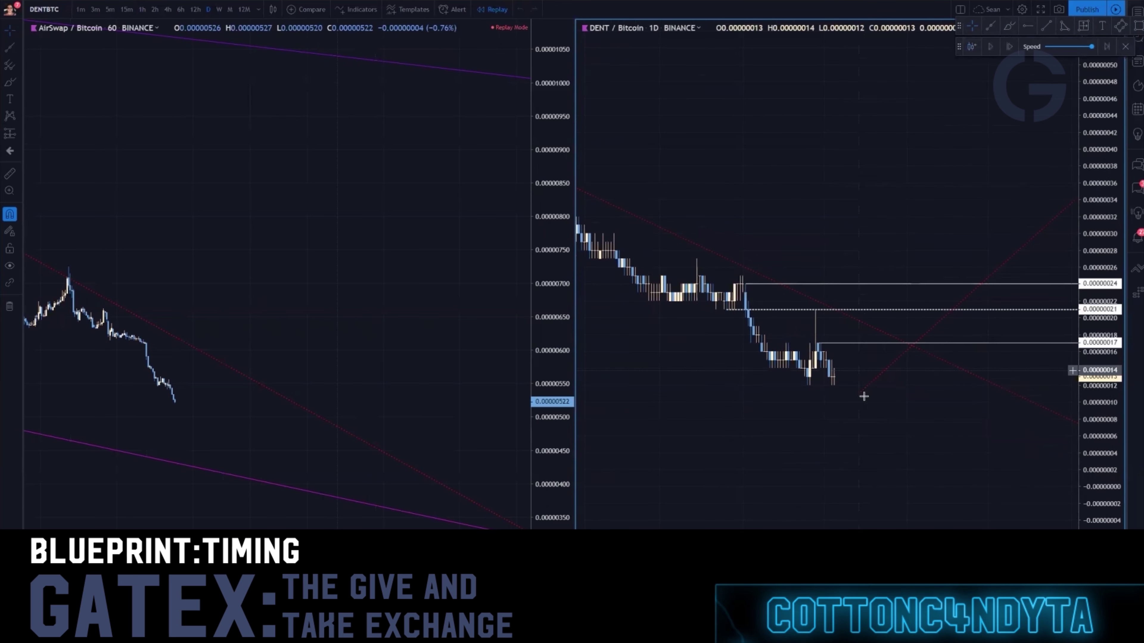
{"action": "left_click_drag", "start_coordinate": [707, 412], "coordinate": [660, 408]}
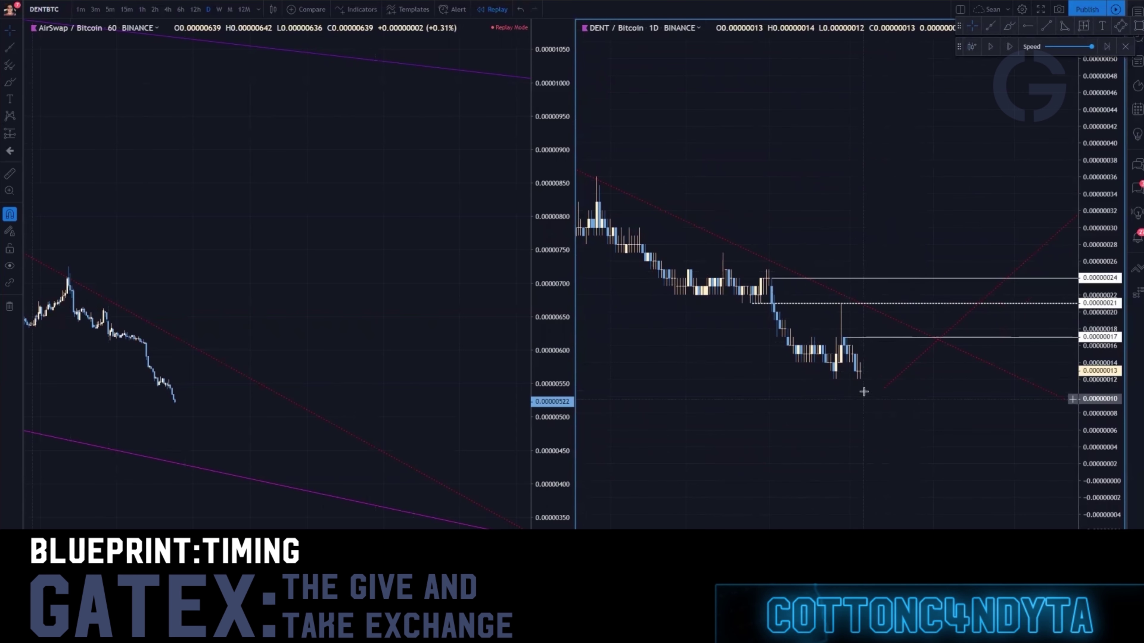
Step: Measure the potential bounce from about 0.00000012 up to the 0.00000017 ray, and from about 0.00000013 to 0.00000016
{"action": "left_click", "coordinate": [871, 379], "text": "shift"}
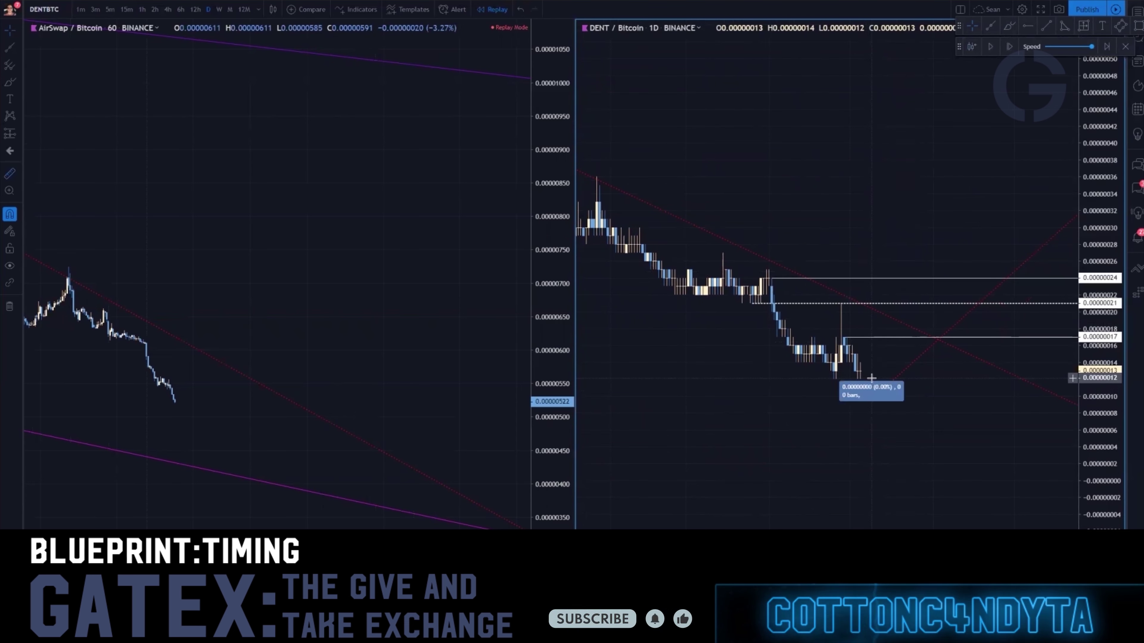
{"action": "left_click", "coordinate": [887, 340]}
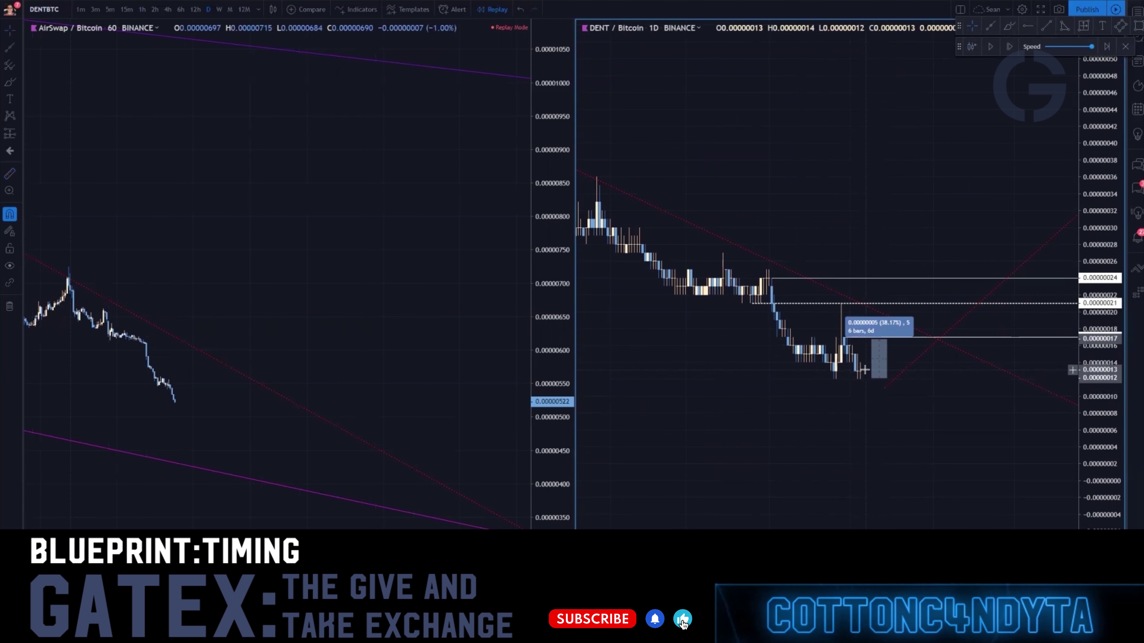
{"action": "left_click", "coordinate": [870, 376]}
{"action": "left_click", "coordinate": [869, 371], "text": "shift"}
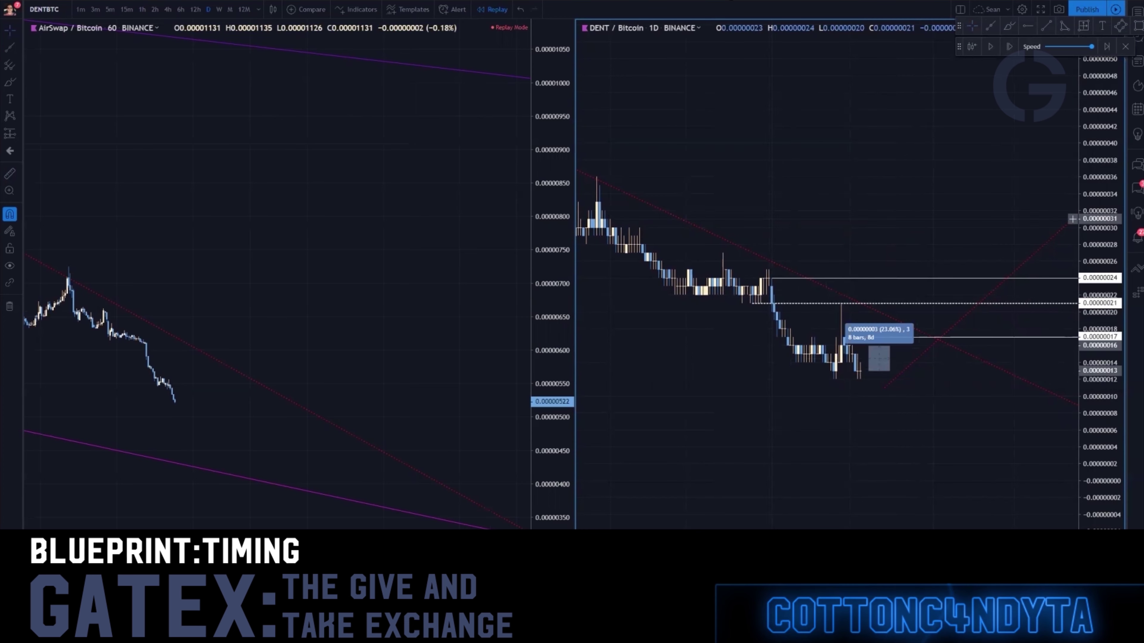
Step: Draw a steep descending trend line on DENTBTC from the spike high at 0.00000021 to the lower high at about 0.00000016
{"action": "left_click", "coordinate": [989, 26]}
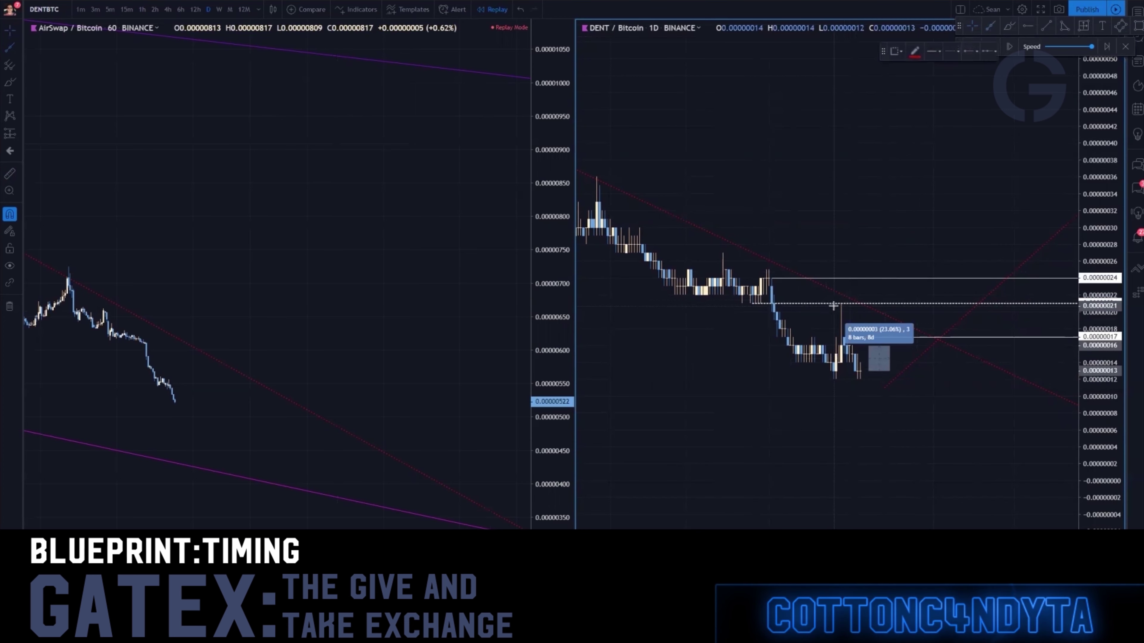
{"action": "left_click", "coordinate": [841, 303]}
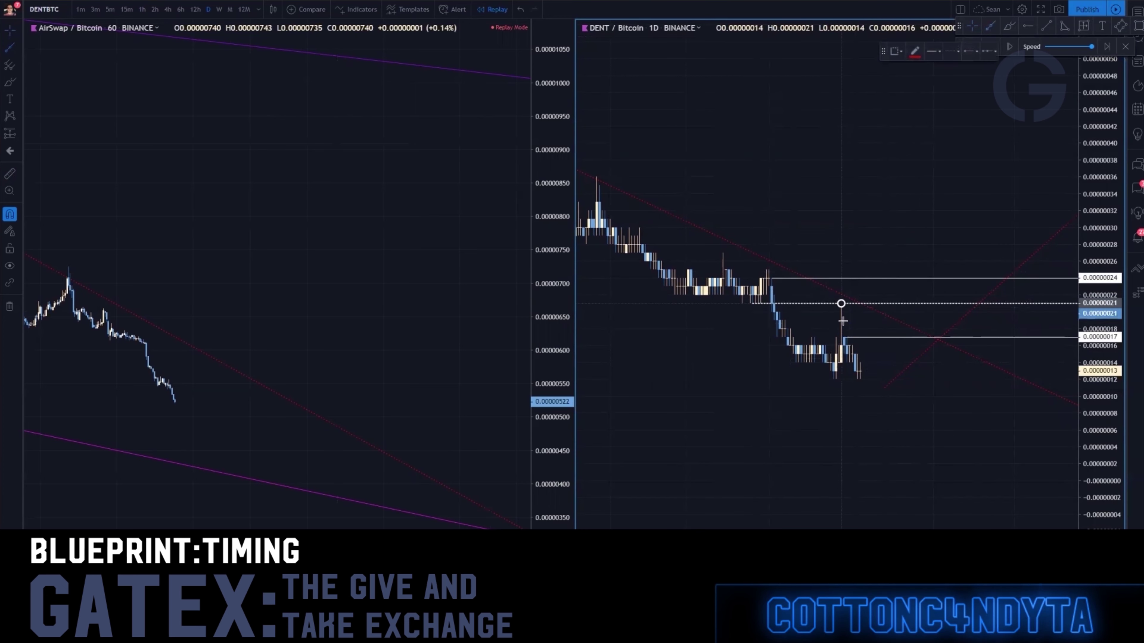
{"action": "left_click", "coordinate": [852, 341]}
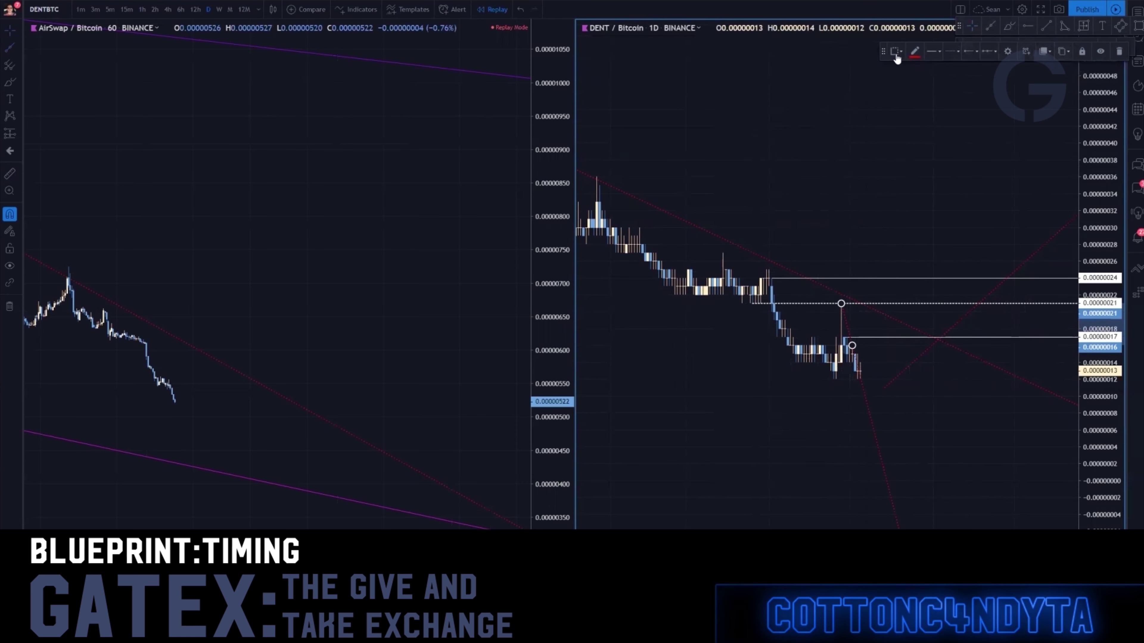
Step: Advance the replay candle by candle to the 0.00000011 low and re-anchor the steep trend line's lower end at about 0.00000013
{"action": "left_click_drag", "start_coordinate": [881, 53], "coordinate": [876, 69]}
{"action": "left_click", "coordinate": [1013, 49]}
{"action": "left_click", "coordinate": [1012, 49]}
{"action": "left_click", "coordinate": [1013, 49]}
{"action": "left_click", "coordinate": [1013, 49]}
{"action": "left_click", "coordinate": [1012, 49]}
{"action": "left_click", "coordinate": [1013, 53]}
{"action": "left_click", "coordinate": [1013, 53]}
{"action": "left_click", "coordinate": [1013, 53]}
{"action": "left_click", "coordinate": [1013, 53]}
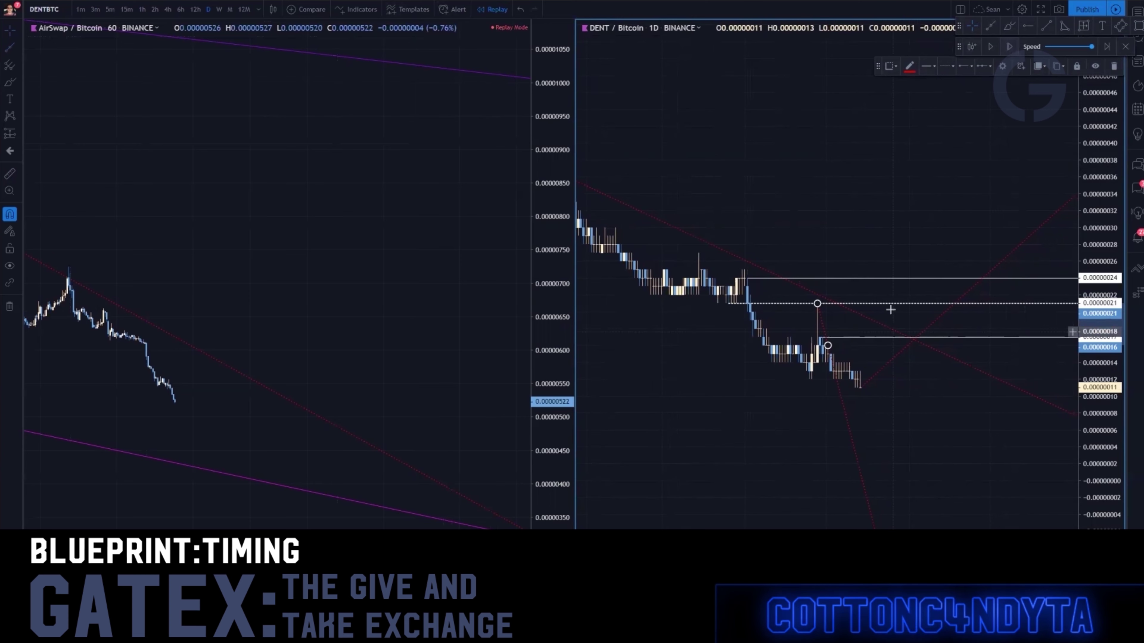
{"action": "left_click_drag", "start_coordinate": [828, 347], "coordinate": [854, 371]}
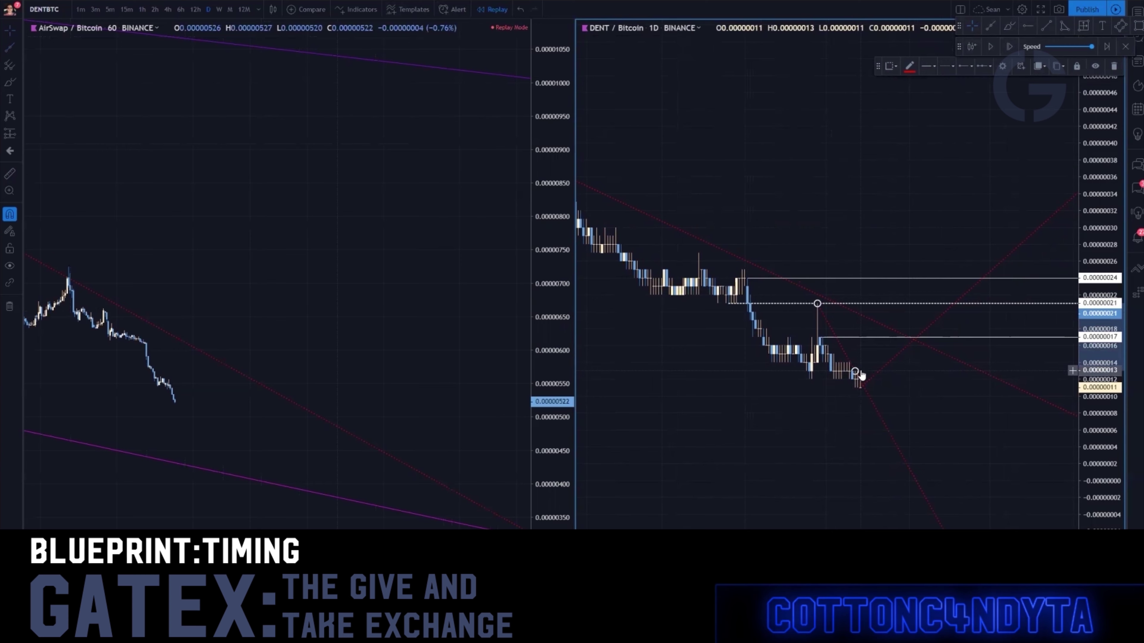
Step: Measure the possible rebounds beside the latest DENTBTC candles, from about 0.00000013 and 0.00000012 up to about 0.00000016
{"action": "left_click", "coordinate": [861, 373]}
{"action": "left_click", "coordinate": [862, 372], "text": "shift"}
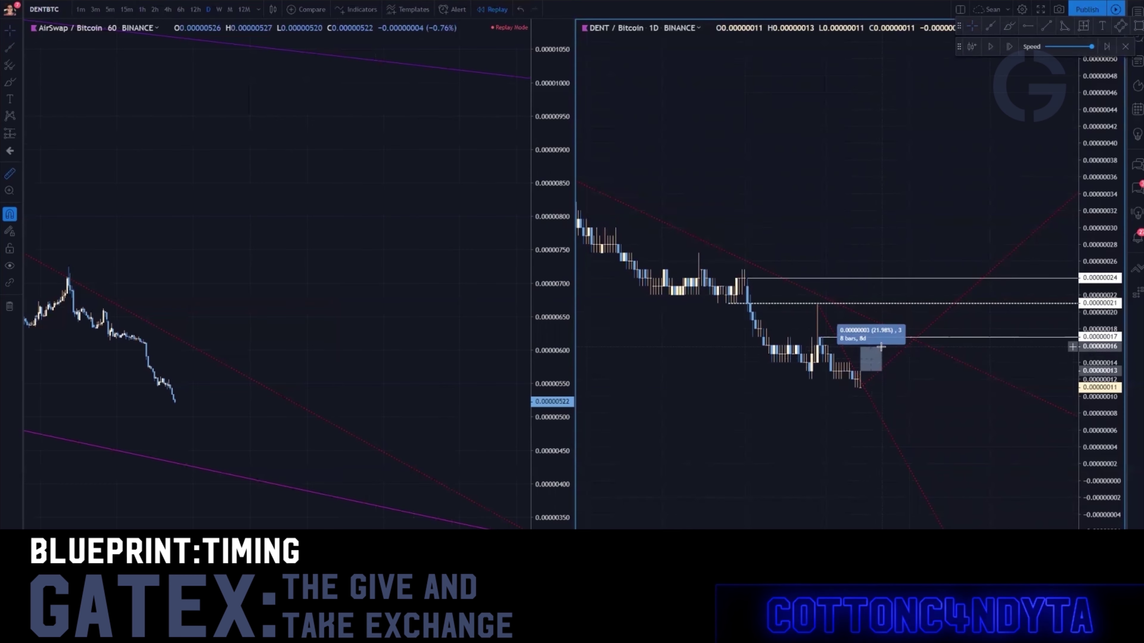
{"action": "left_click", "coordinate": [865, 379]}
{"action": "left_click", "coordinate": [858, 383], "text": "shift"}
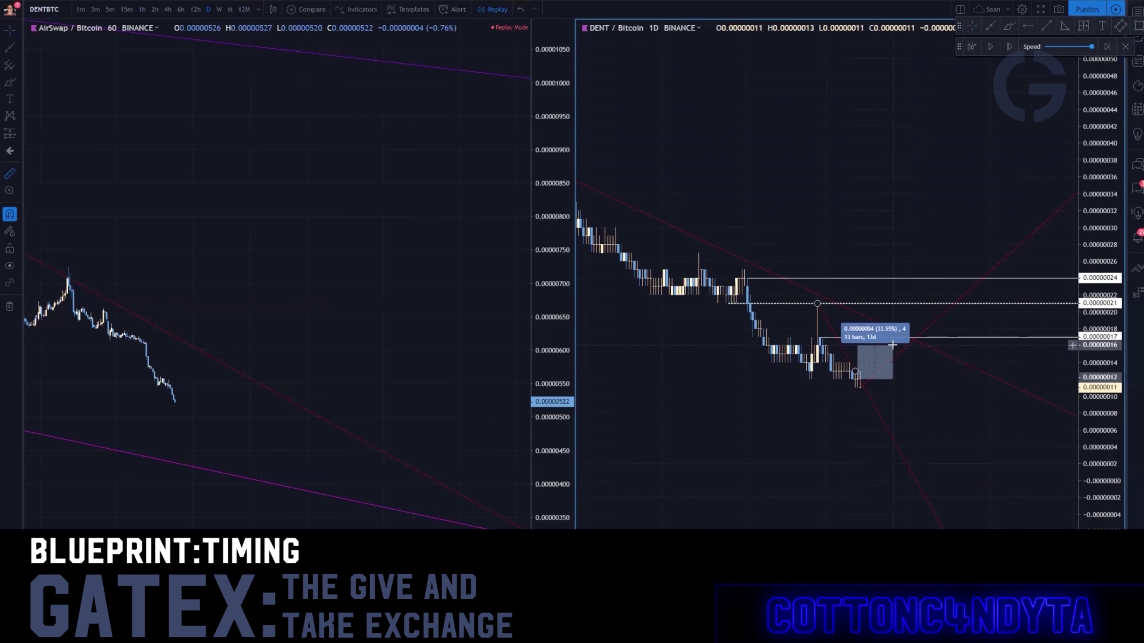
{"action": "left_click", "coordinate": [892, 346]}
{"action": "left_click", "coordinate": [799, 388]}
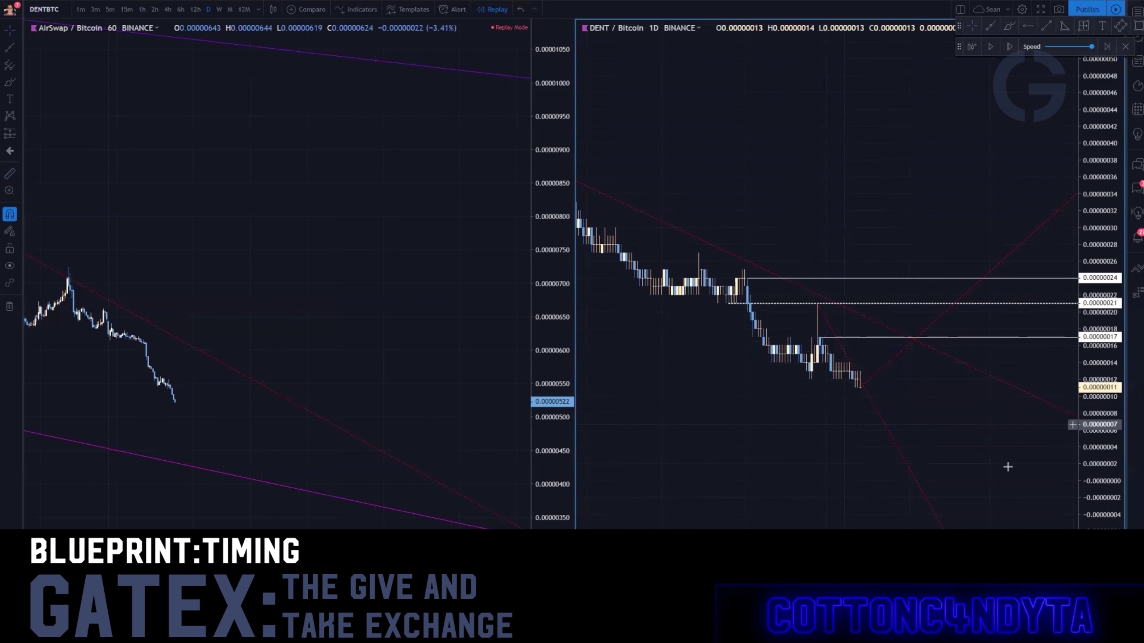
Step: Inspect the latest DENTBTC candles near the 0.00000011 low along the steep descending trend line, with the price scale auto-fitted
{"action": "double_click", "coordinate": [1097, 406]}
{"action": "left_click", "coordinate": [19, 30]}
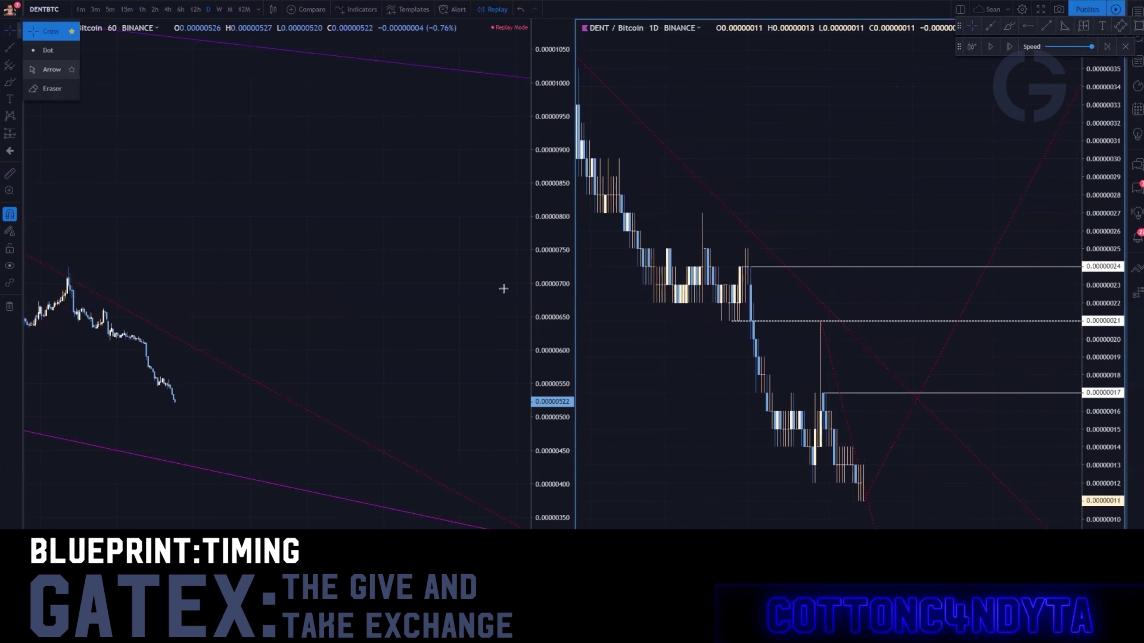
{"action": "scroll", "coordinate": [676, 448], "scroll_direction": "up", "scroll_amount": 5}
{"action": "left_click_drag", "start_coordinate": [745, 474], "coordinate": [995, 366]}
{"action": "left_click_drag", "start_coordinate": [858, 470], "coordinate": [825, 457]}
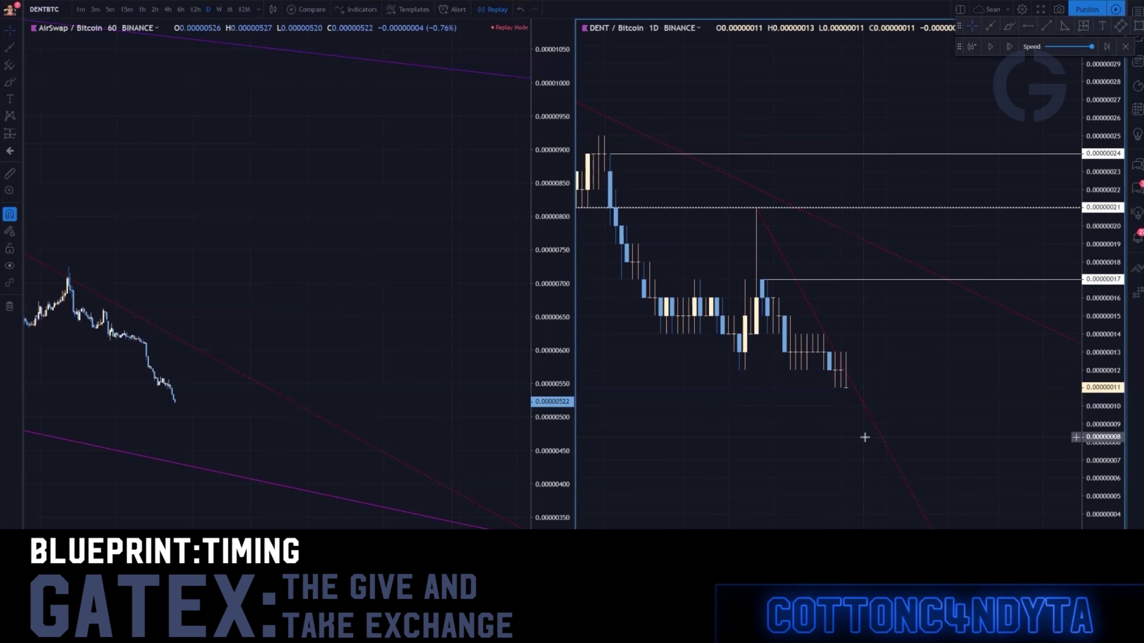
Step: Sketch short arrows from the latest DENTBTC candles at about 0.00000014, 0.00000013 and 0.00000012, and undo them
{"action": "left_click_drag", "start_coordinate": [796, 435], "coordinate": [817, 362]}
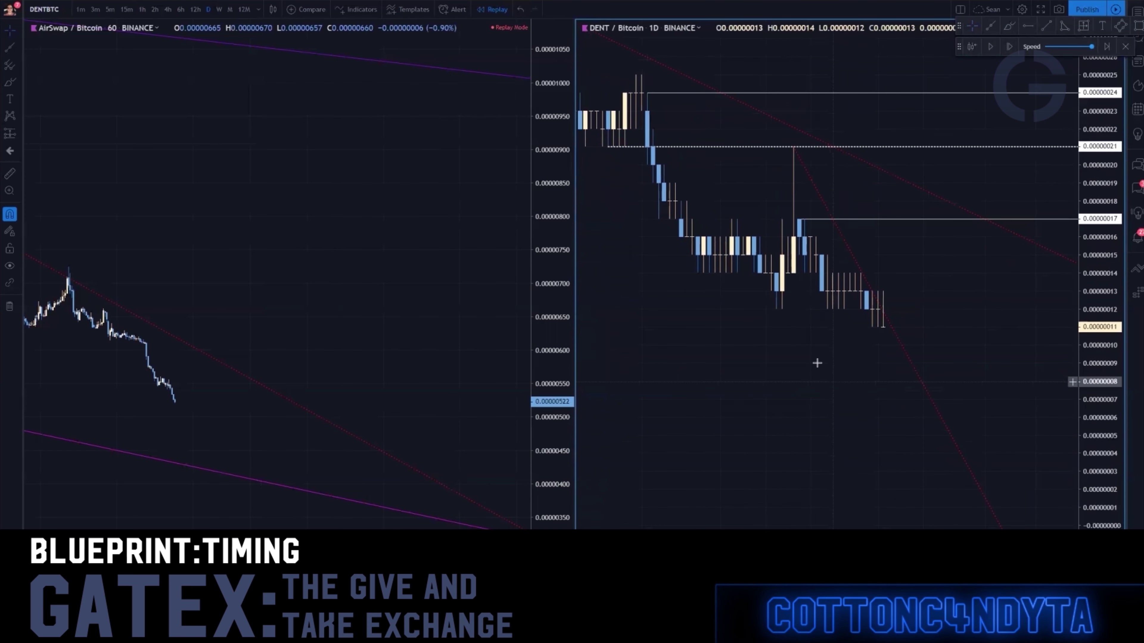
{"action": "left_click", "coordinate": [1007, 27]}
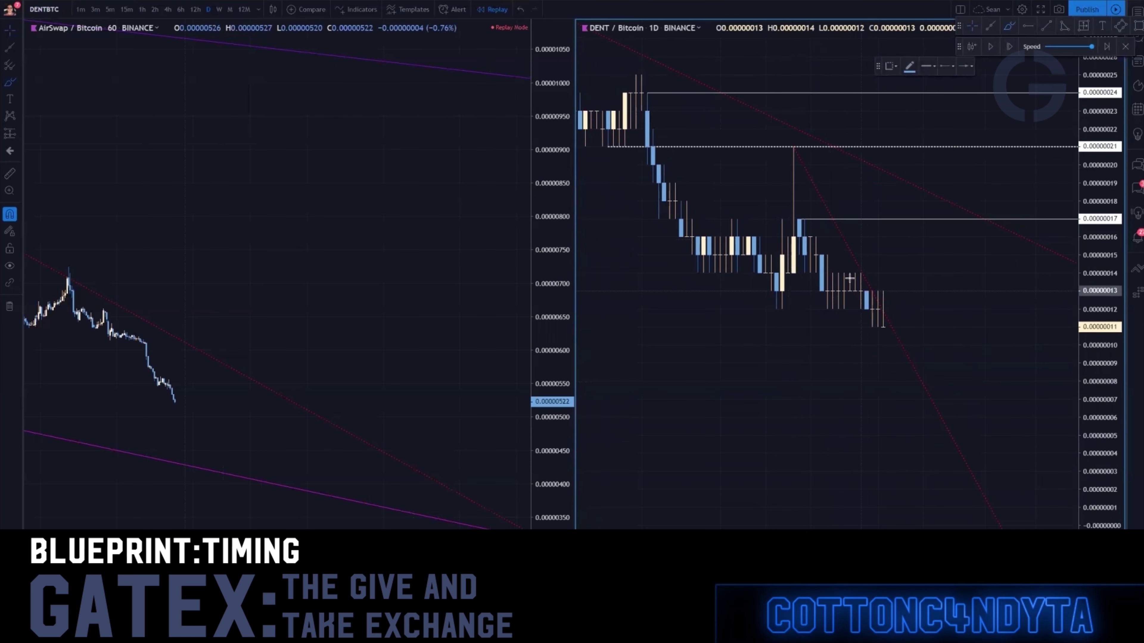
{"action": "left_click_drag", "start_coordinate": [840, 272], "coordinate": [889, 269]}
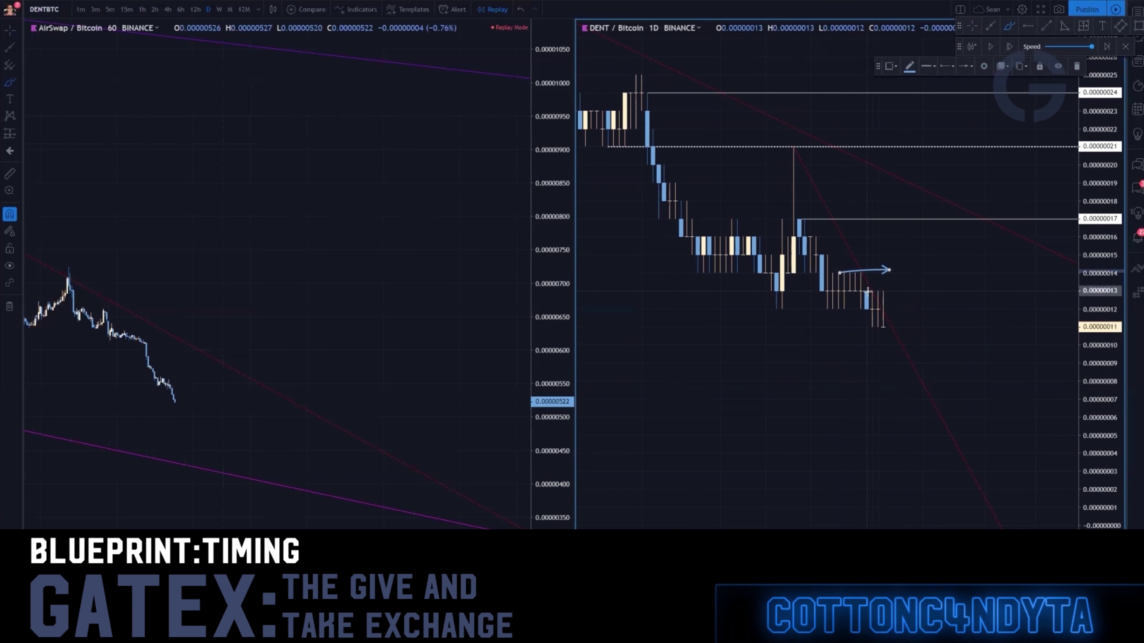
{"action": "mouse_move", "coordinate": [867, 291]}
{"action": "left_mouse_down"}
{"action": "mouse_move", "coordinate": [917, 285]}
{"action": "mouse_move", "coordinate": [929, 304]}
{"action": "left_mouse_up"}
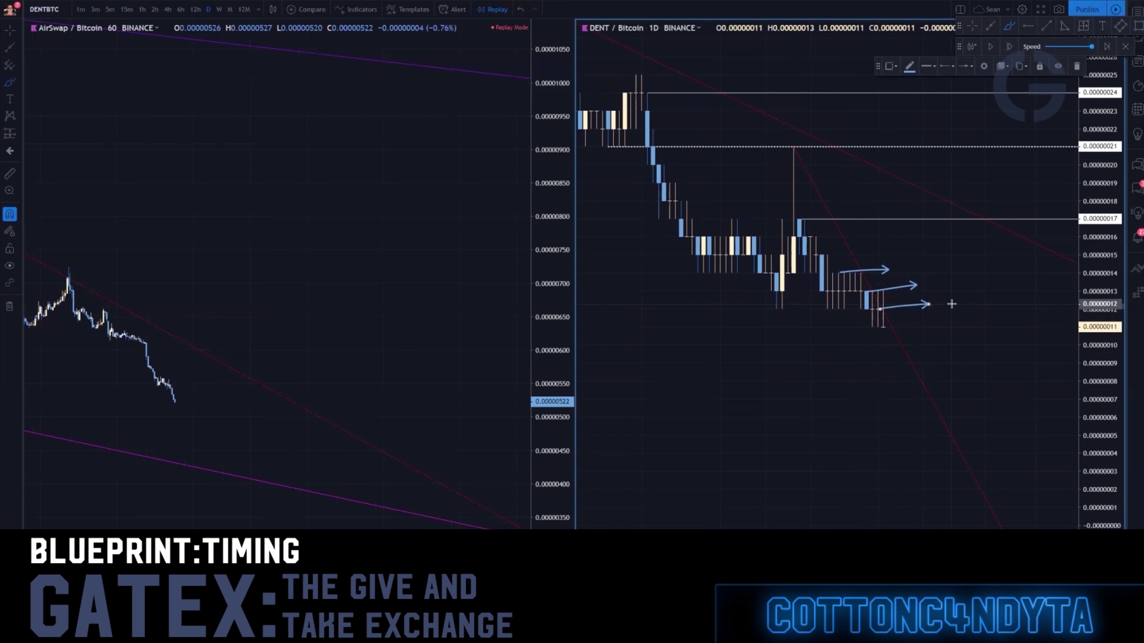
{"action": "key", "text": "ctrl+z"}
{"action": "key", "text": "ctrl+z"}
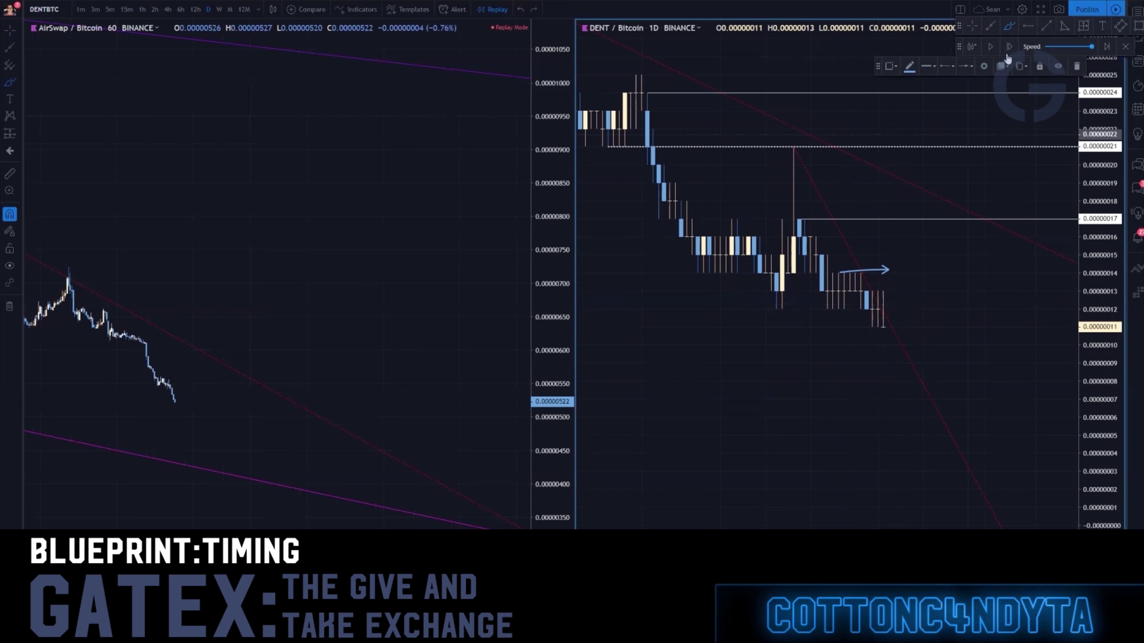
Step: Rewind the DENTBTC replay to the drop closing at 0.00000013 and re-anchor the steep trend line's lower end at about 0.00000016
{"action": "left_click", "coordinate": [971, 47]}
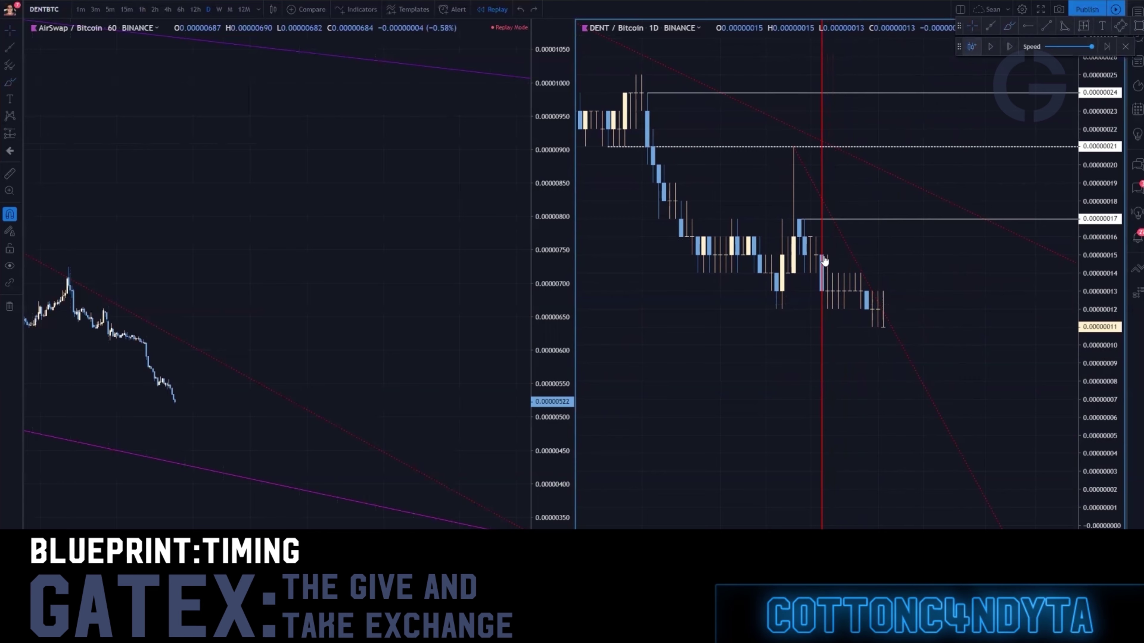
{"action": "left_click", "coordinate": [833, 248]}
{"action": "left_click", "coordinate": [18, 30]}
{"action": "left_click_drag", "start_coordinate": [811, 328], "coordinate": [571, 337]}
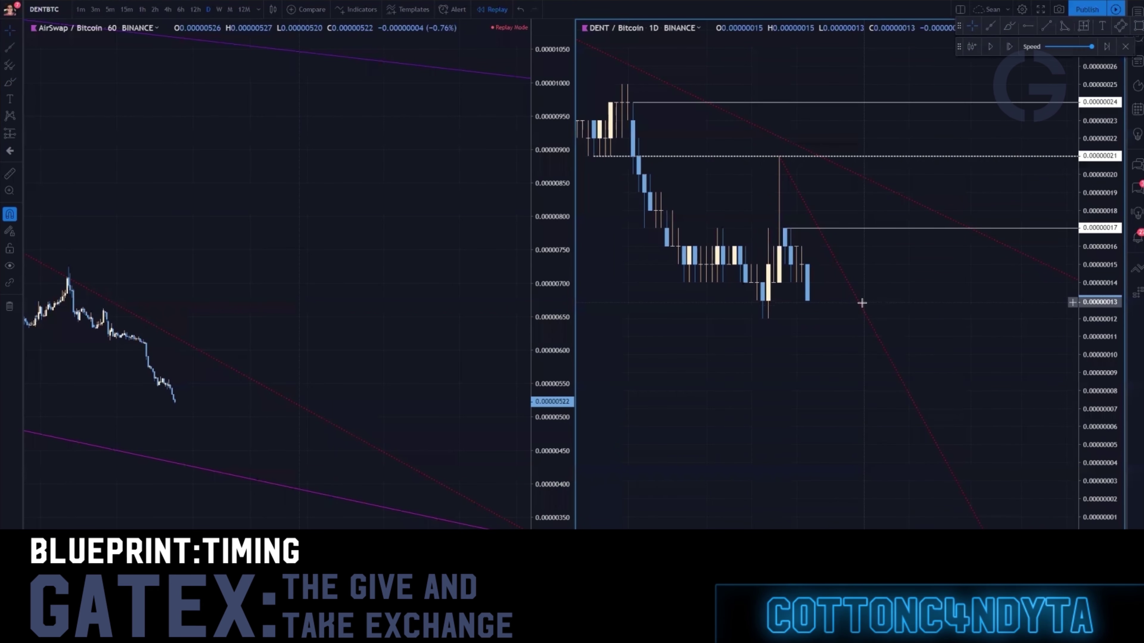
{"action": "mouse_move", "coordinate": [858, 301]}
{"action": "left_mouse_down"}
{"action": "mouse_move", "coordinate": [793, 234]}
{"action": "mouse_move", "coordinate": [801, 247]}
{"action": "left_mouse_up"}
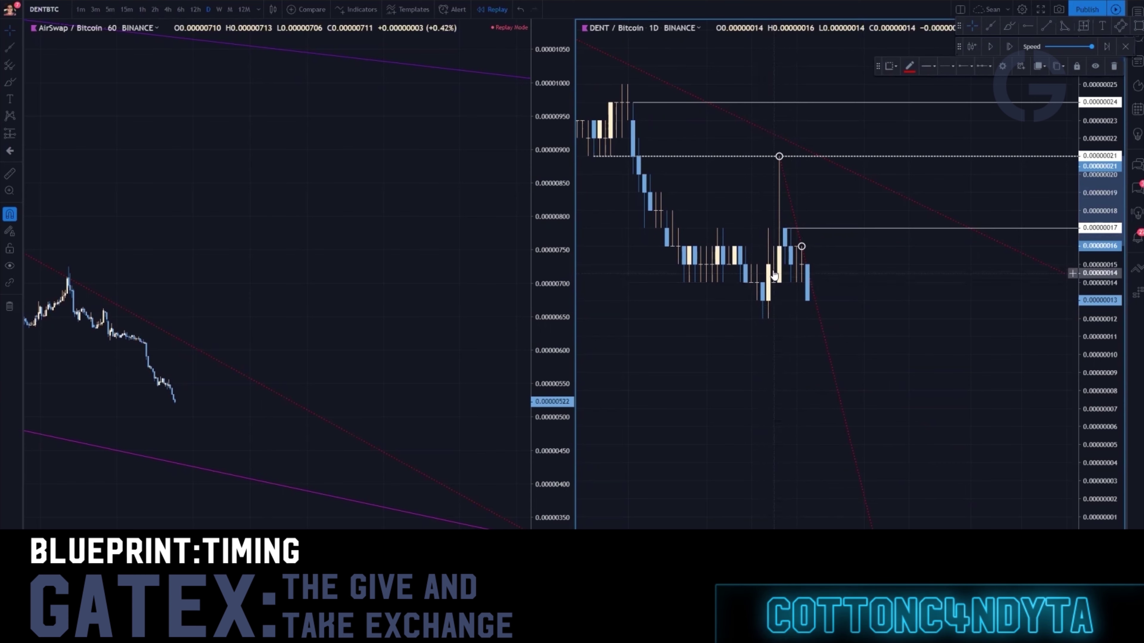
Step: Sketch a short freehand arrow beside the DENTBTC candles just before the spike, at about 0.00000015 to 0.00000016, and undo it
{"action": "left_click", "coordinate": [1009, 27]}
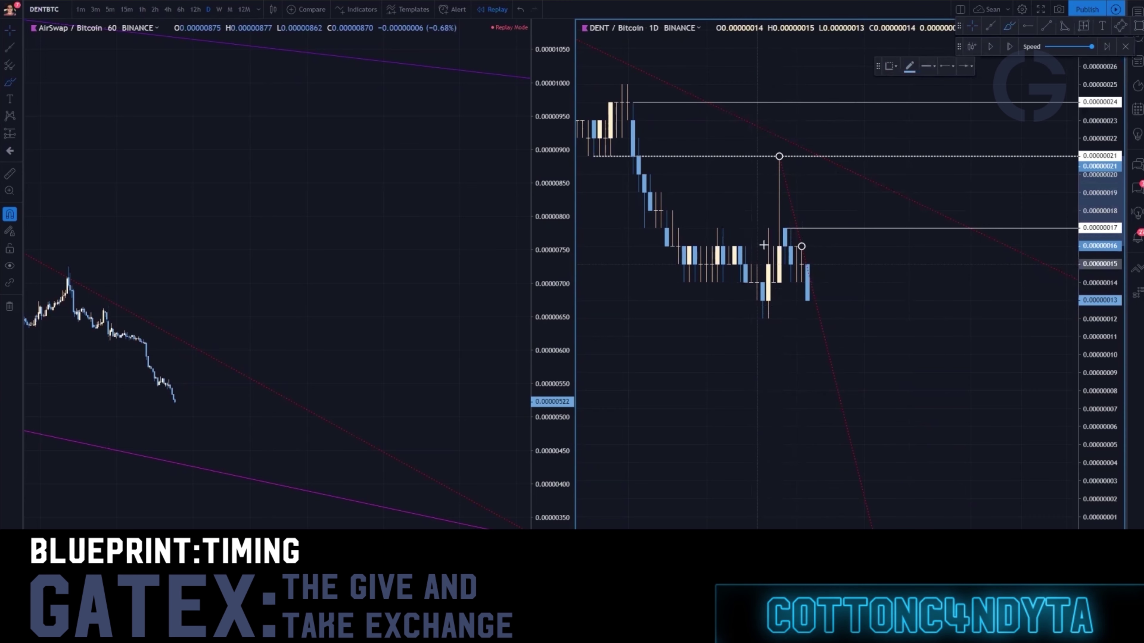
{"action": "key", "text": "ctrl+z"}
{"action": "mouse_move", "coordinate": [768, 274]}
{"action": "left_mouse_down"}
{"action": "mouse_move", "coordinate": [773, 264]}
{"action": "mouse_move", "coordinate": [779, 285]}
{"action": "mouse_move", "coordinate": [757, 256]}
{"action": "mouse_move", "coordinate": [775, 282]}
{"action": "mouse_move", "coordinate": [793, 248]}
{"action": "mouse_move", "coordinate": [748, 247]}
{"action": "left_mouse_up"}
{"action": "key", "text": "ctrl+z"}
{"action": "key", "text": "ctrl+z"}
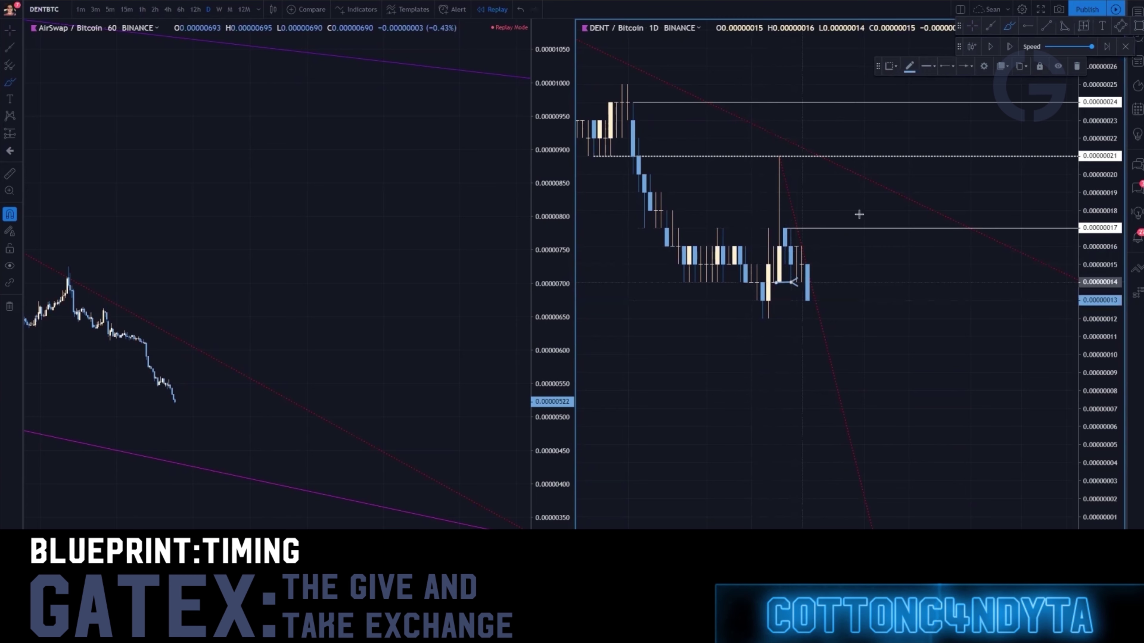
Step: Rewind the DENTBTC replay to the first candle after the 0.00000021 spike and advance it one candle
{"action": "left_click", "coordinate": [972, 48]}
{"action": "left_click", "coordinate": [797, 229]}
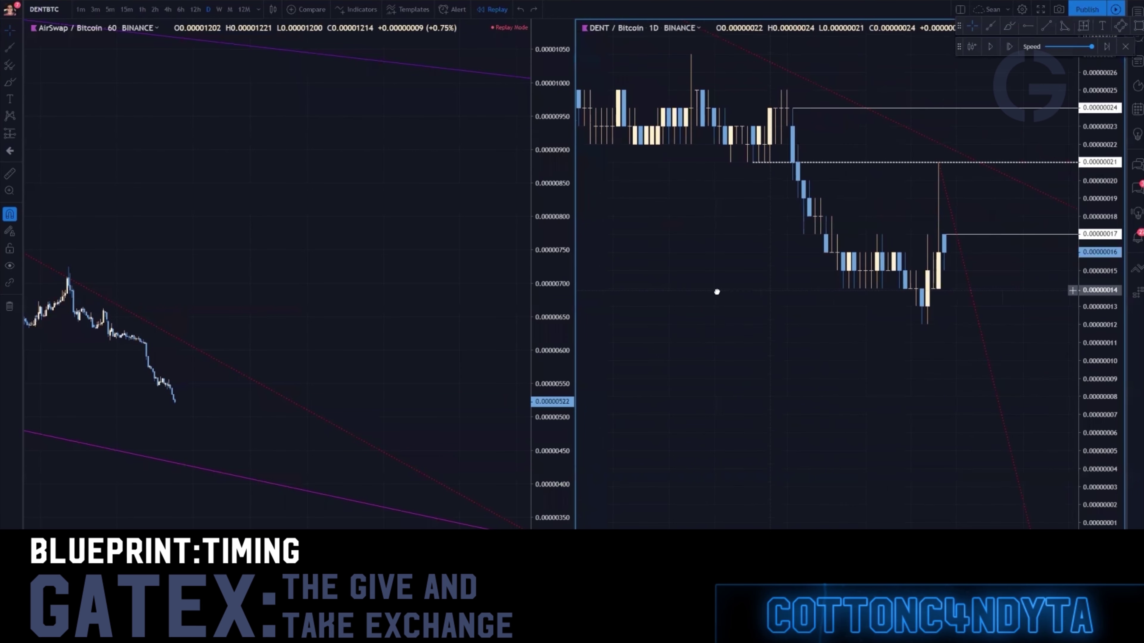
{"action": "left_click", "coordinate": [1010, 49]}
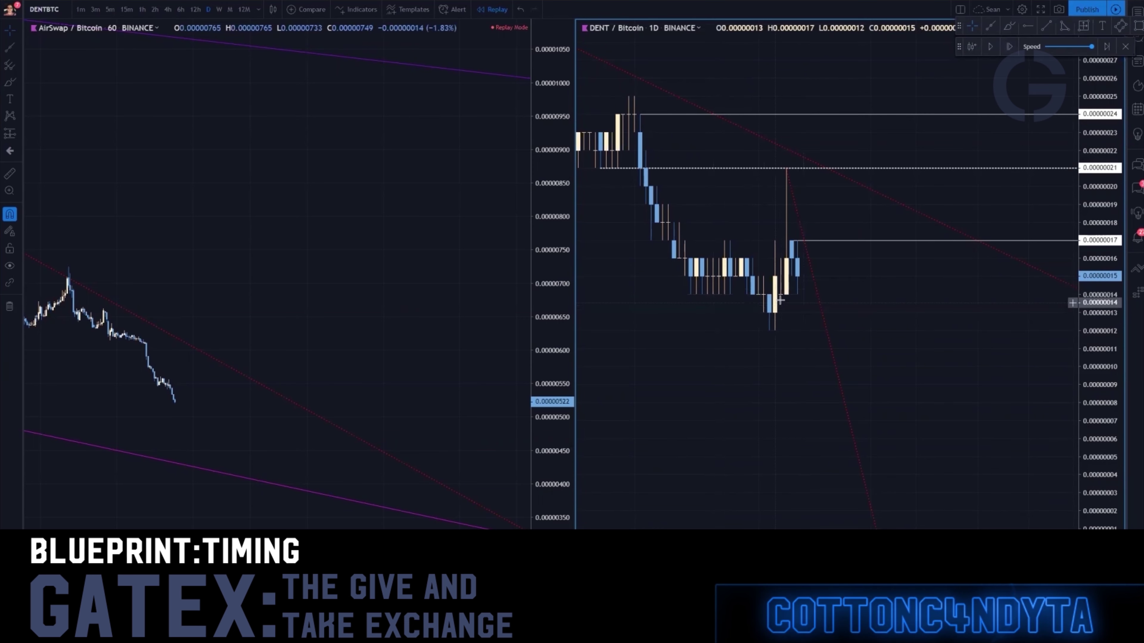
Step: Place a horizontal ray at 0.00000014 from the candle near the recent DENTBTC low, and delete it
{"action": "left_click", "coordinate": [1023, 27]}
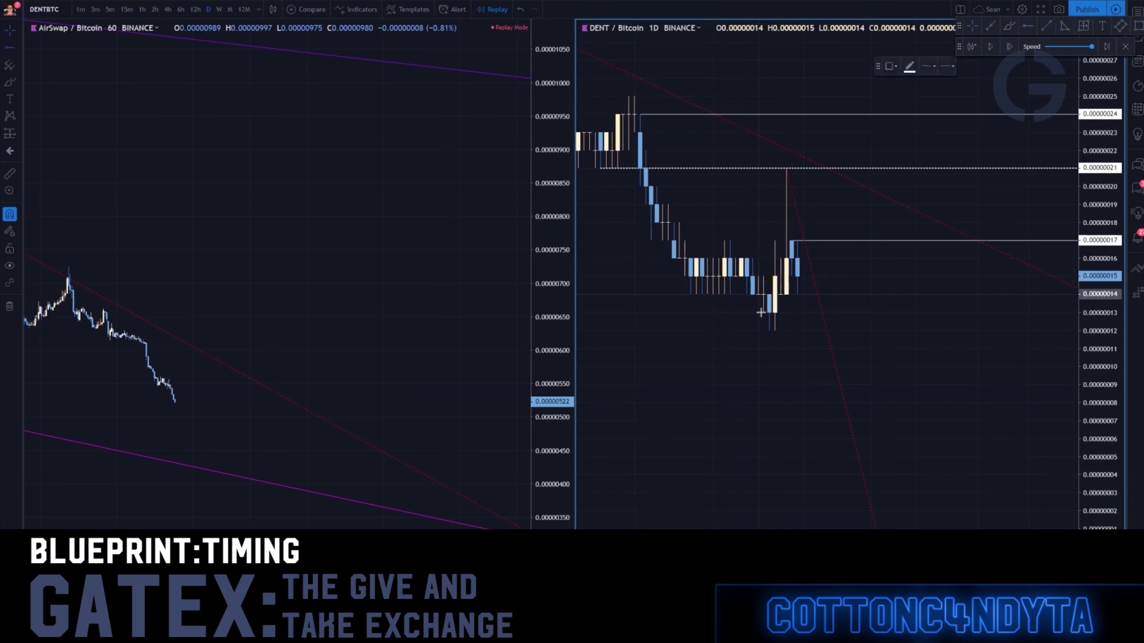
{"action": "left_click", "coordinate": [768, 295]}
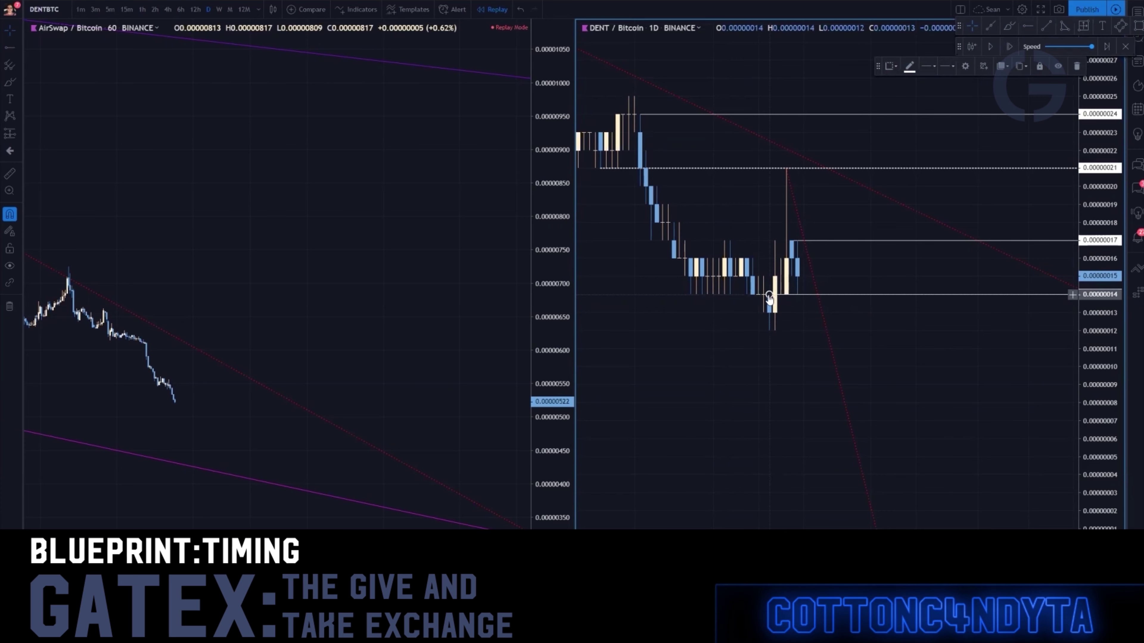
{"action": "key", "text": "Delete"}
Step: Advance the DENTBTC replay three candles to the drop closing at 0.00000013
{"action": "left_click_drag", "start_coordinate": [648, 319], "coordinate": [723, 318]}
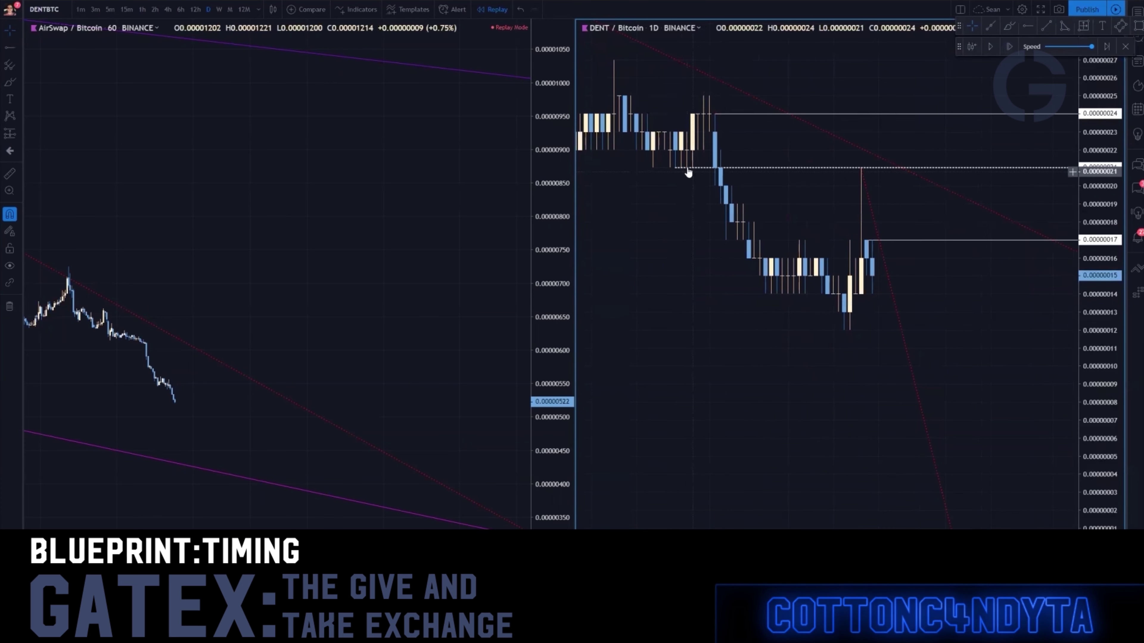
{"action": "left_click_drag", "start_coordinate": [985, 306], "coordinate": [912, 306]}
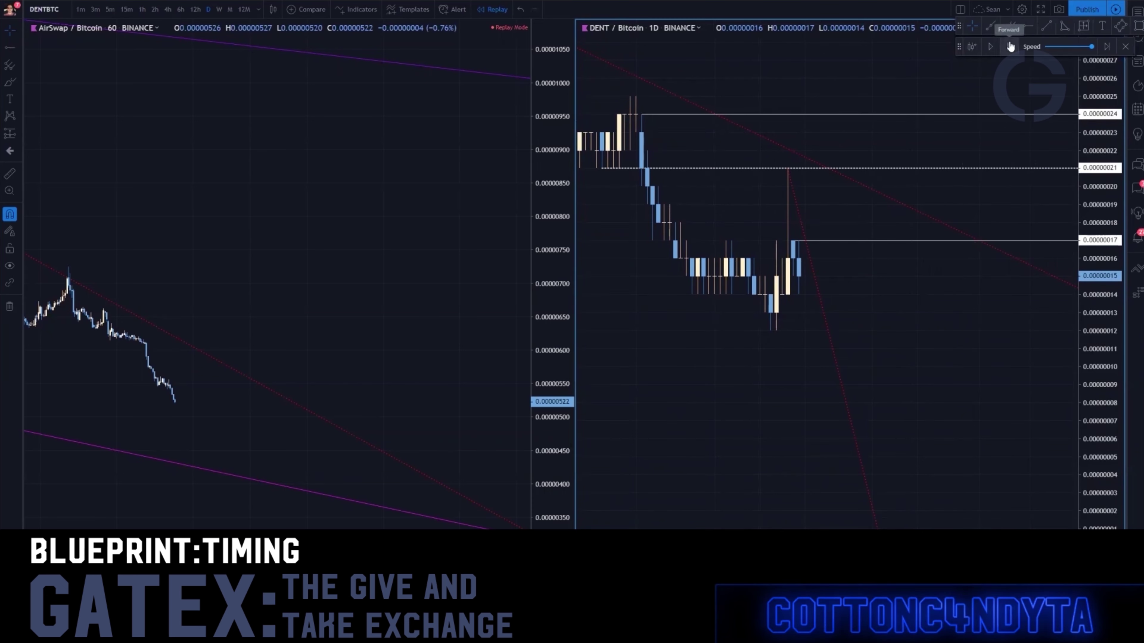
{"action": "left_click", "coordinate": [1011, 53]}
{"action": "left_click", "coordinate": [1011, 53]}
{"action": "left_click", "coordinate": [1011, 53]}
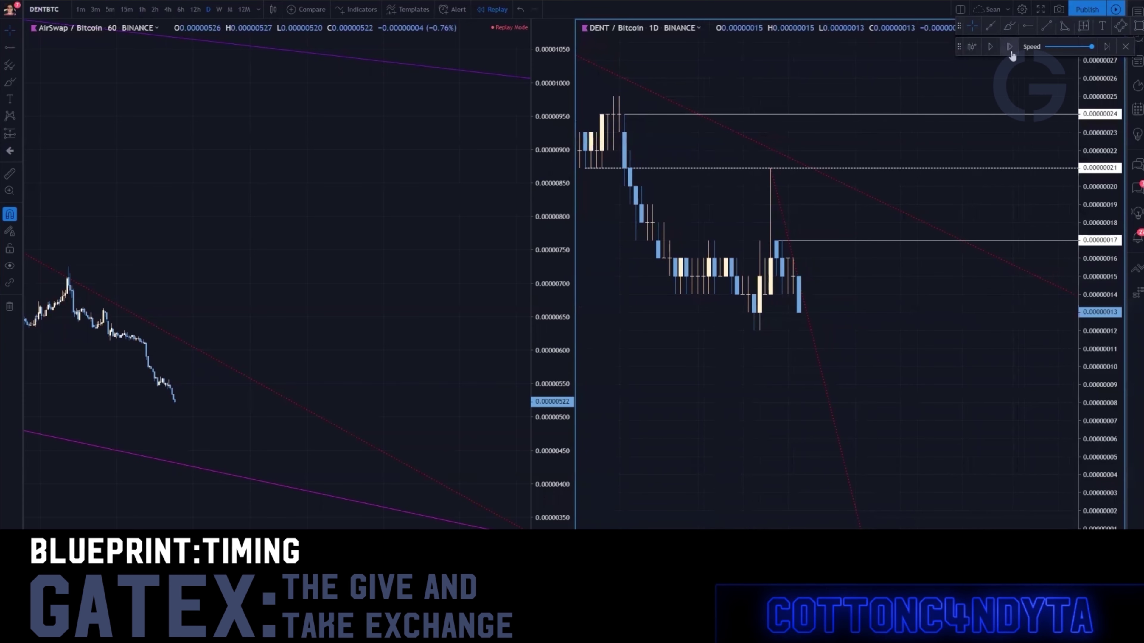
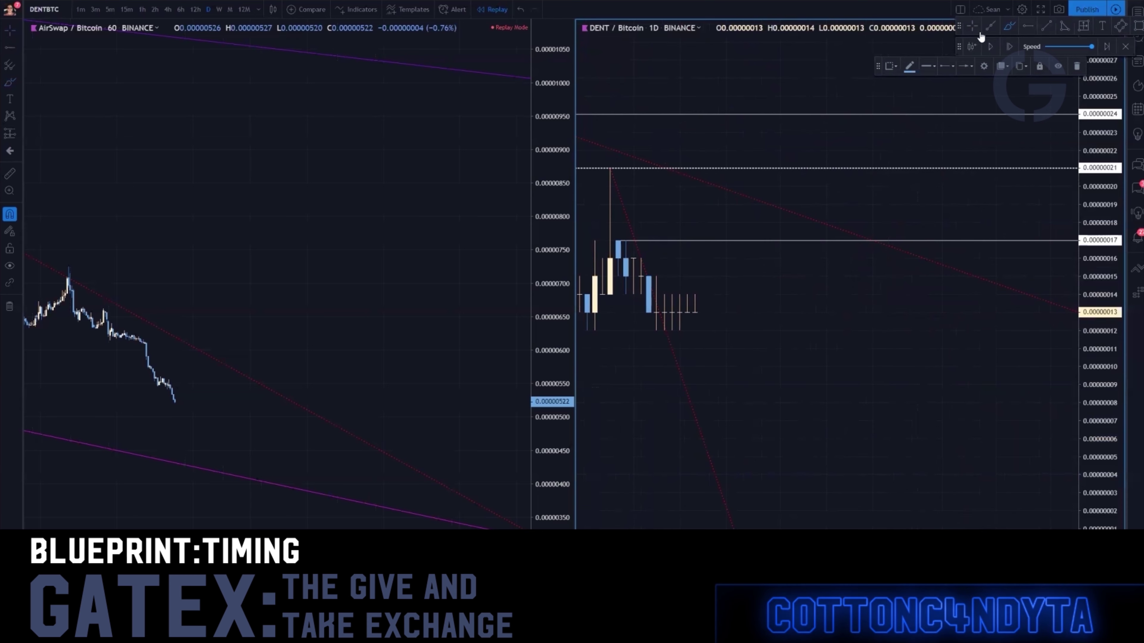
Step: Circle the DENTBTC low near 0.00000013 just before the spike with two freehand loops, and undo them
{"action": "left_click", "coordinate": [974, 31]}
{"action": "left_click_drag", "start_coordinate": [760, 370], "coordinate": [942, 361]}
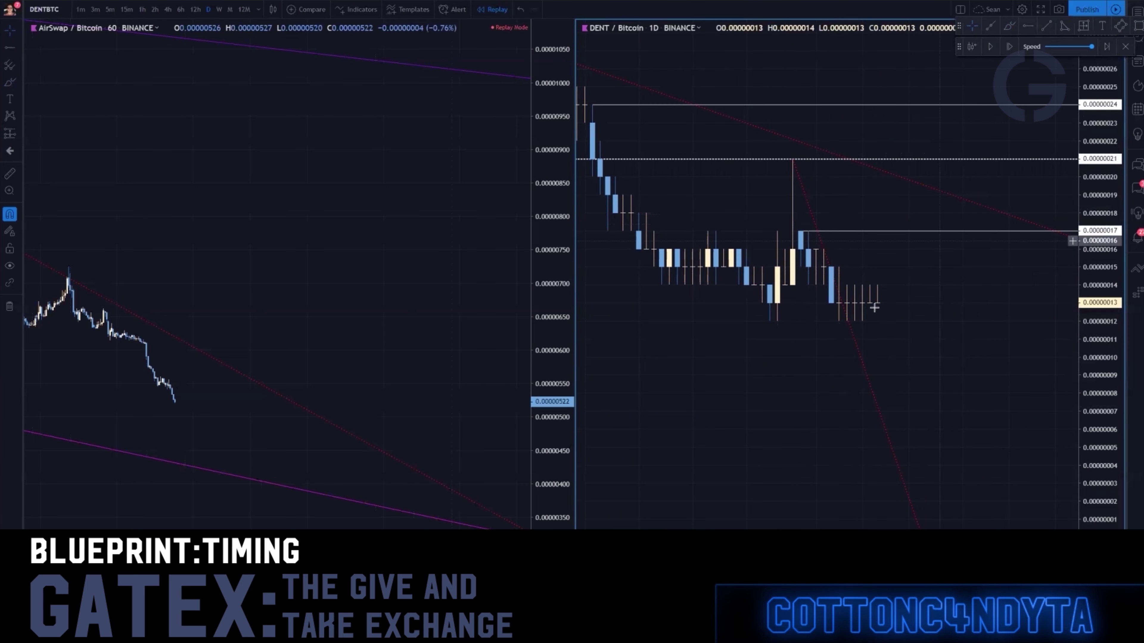
{"action": "scroll", "coordinate": [949, 288], "scroll_direction": "down", "scroll_amount": 5}
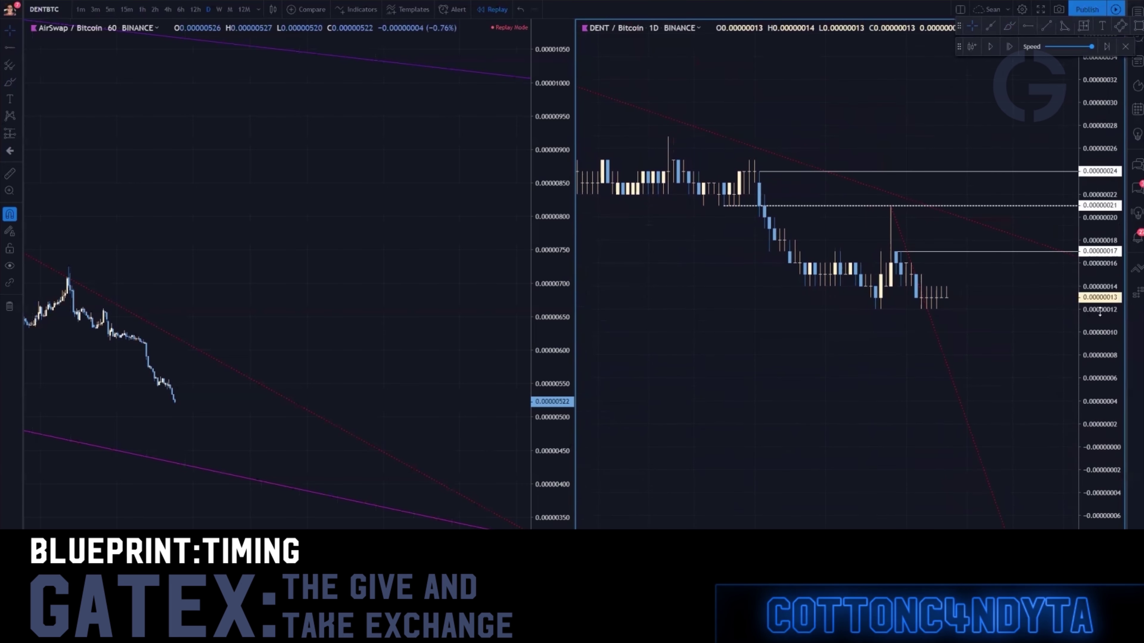
{"action": "scroll", "coordinate": [884, 410], "scroll_direction": "down", "scroll_amount": 2}
{"action": "scroll", "coordinate": [883, 406], "scroll_direction": "down", "scroll_amount": 3}
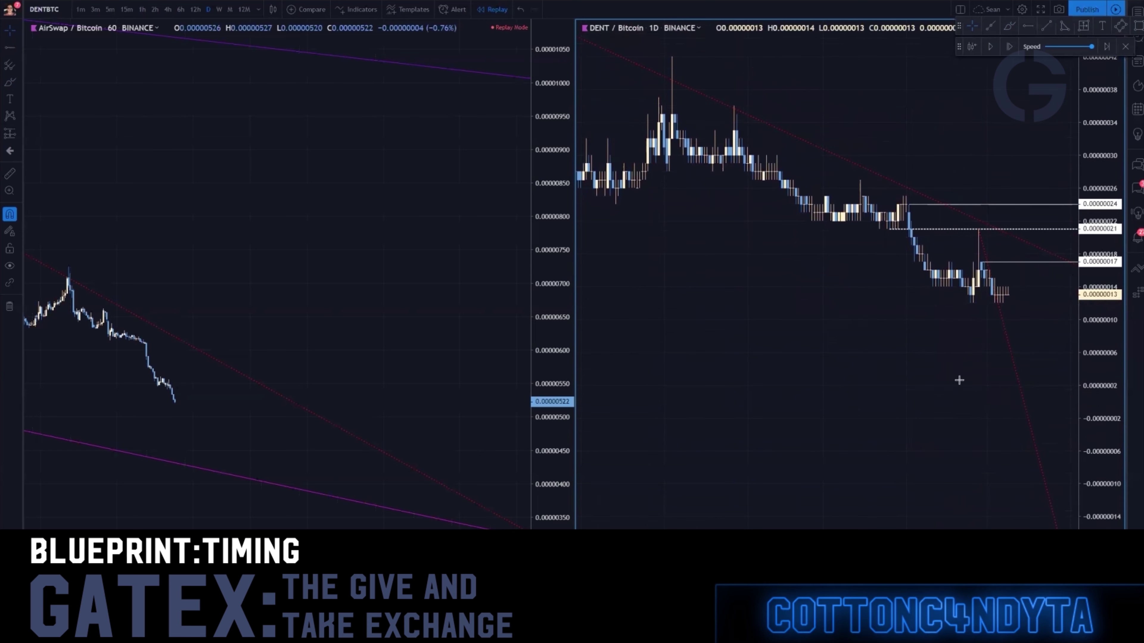
{"action": "scroll", "coordinate": [883, 401], "scroll_direction": "down", "scroll_amount": 3}
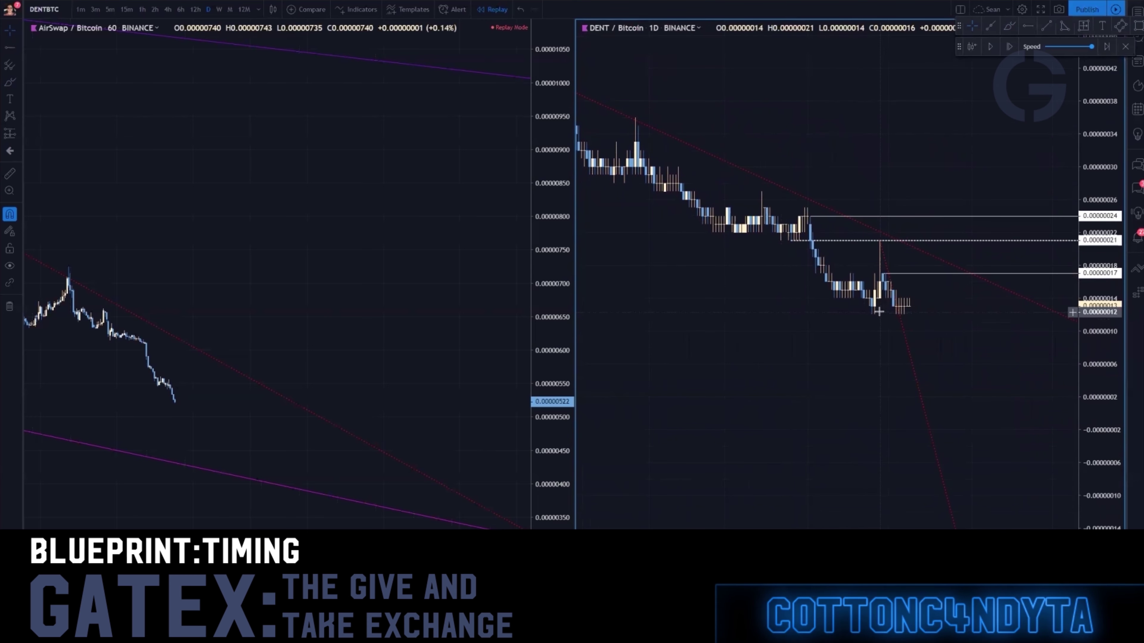
{"action": "left_click_drag", "start_coordinate": [896, 176], "coordinate": [792, 253]}
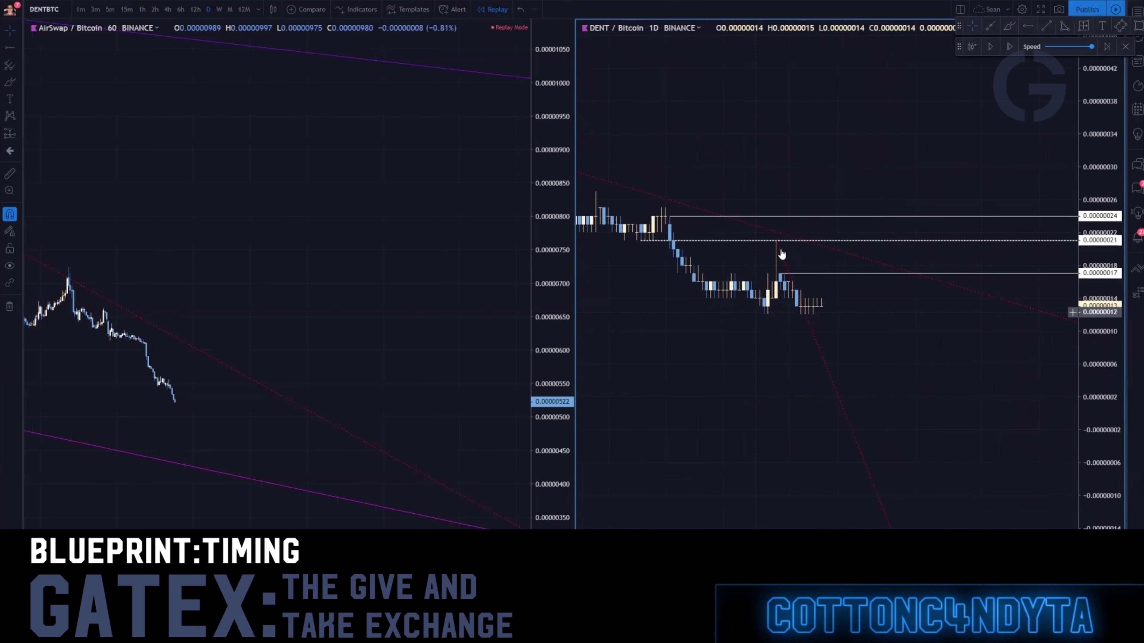
{"action": "left_click", "coordinate": [1009, 29]}
{"action": "left_click_drag", "start_coordinate": [778, 289], "coordinate": [765, 317]}
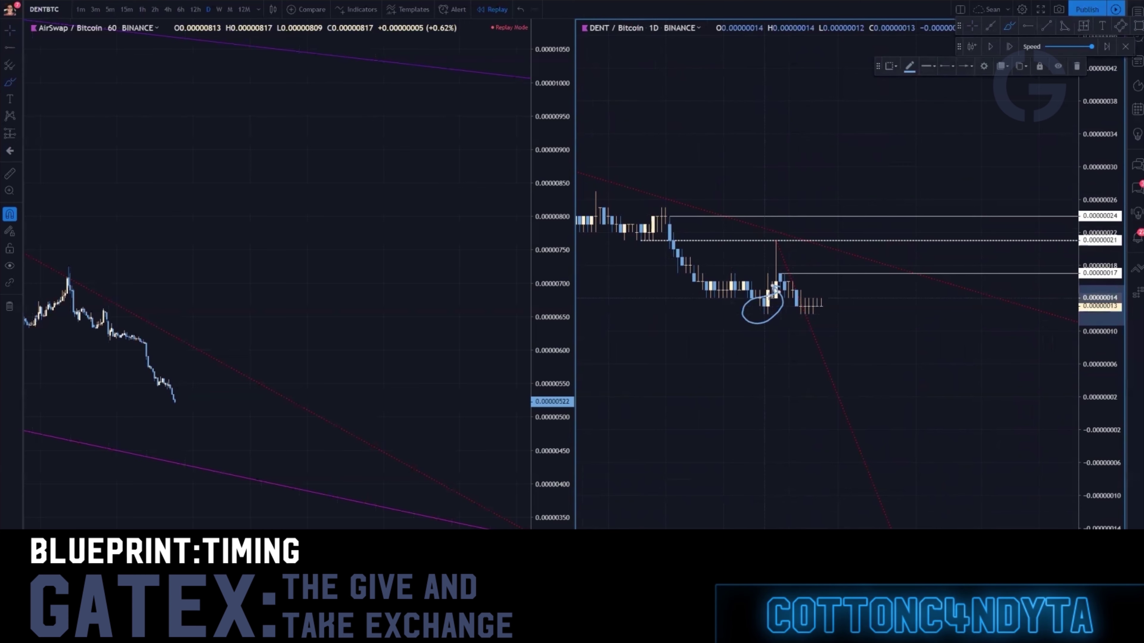
{"action": "mouse_move", "coordinate": [775, 290]}
{"action": "left_mouse_down"}
{"action": "mouse_move", "coordinate": [738, 303]}
{"action": "mouse_move", "coordinate": [780, 300]}
{"action": "mouse_move", "coordinate": [755, 301]}
{"action": "left_mouse_up"}
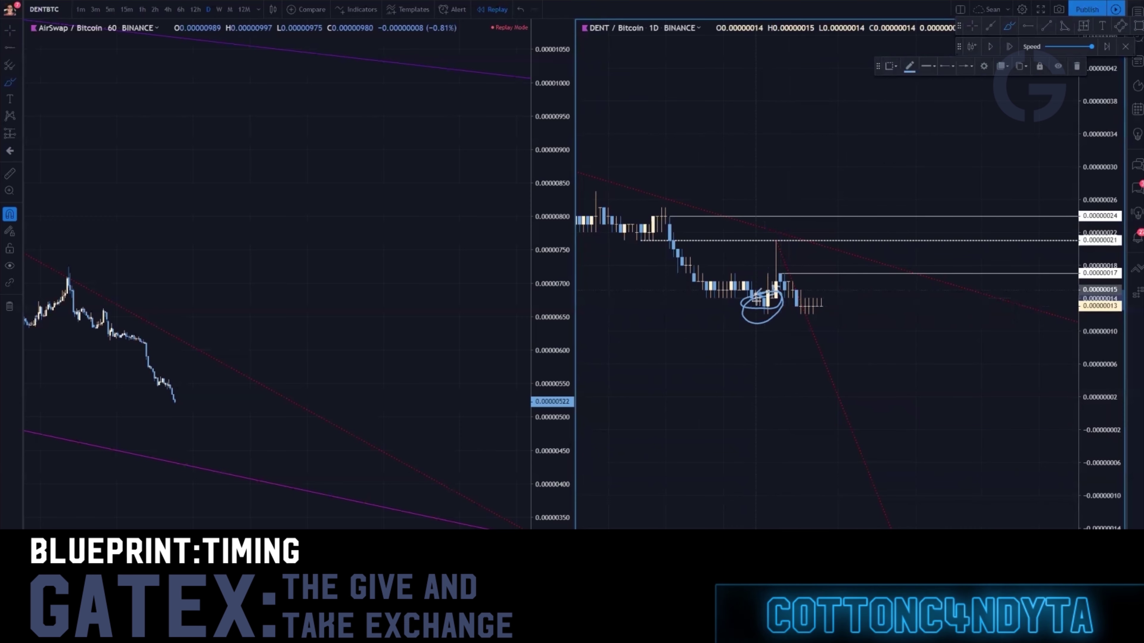
{"action": "key", "text": "ctrl+z"}
{"action": "key", "text": "ctrl+z"}
{"action": "key", "text": "ctrl+z"}
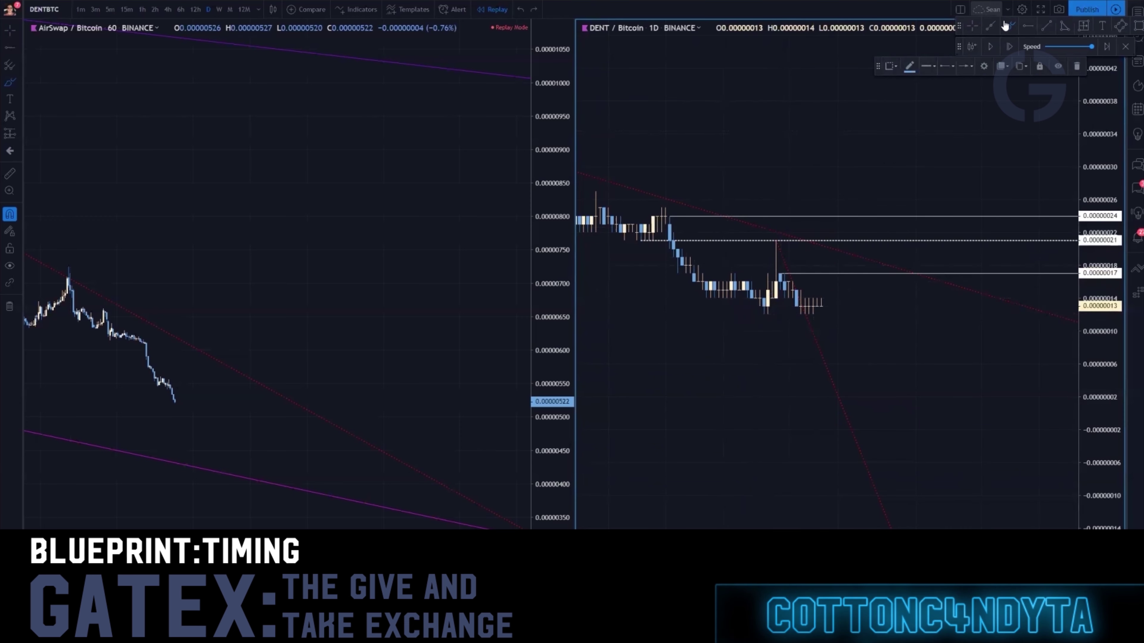
Step: Draw a trend line from the 0.00000025 high to the lower high at 0.00000017 on DENTBTC, and delete it
{"action": "left_click", "coordinate": [990, 26]}
{"action": "left_click", "coordinate": [665, 208]}
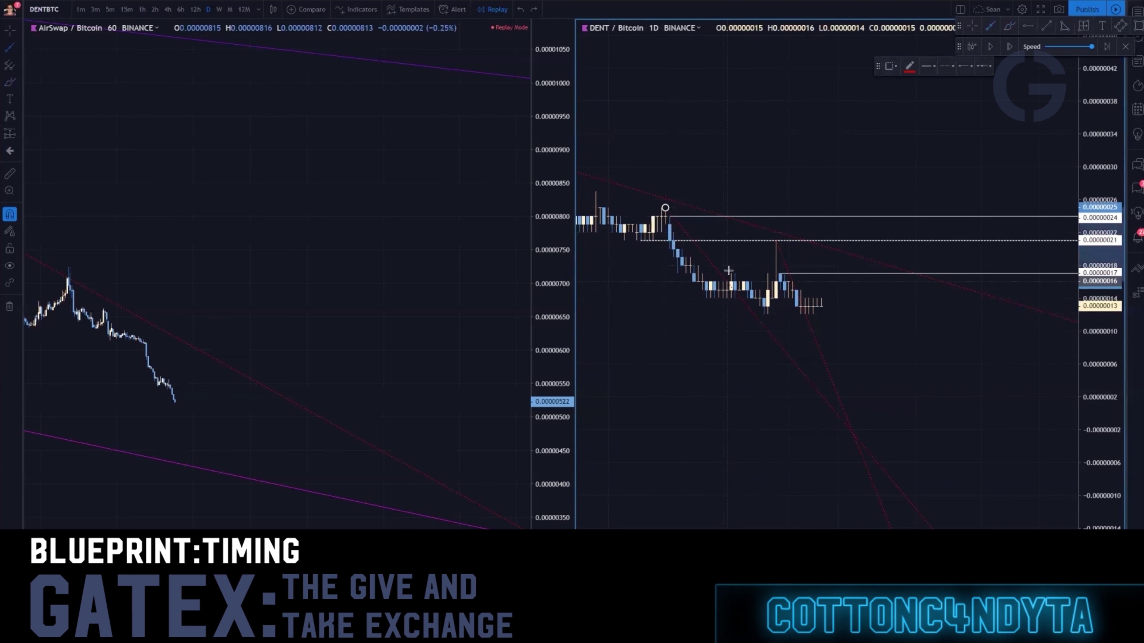
{"action": "left_click", "coordinate": [730, 273]}
{"action": "left_click_drag", "start_coordinate": [731, 271], "coordinate": [735, 273]}
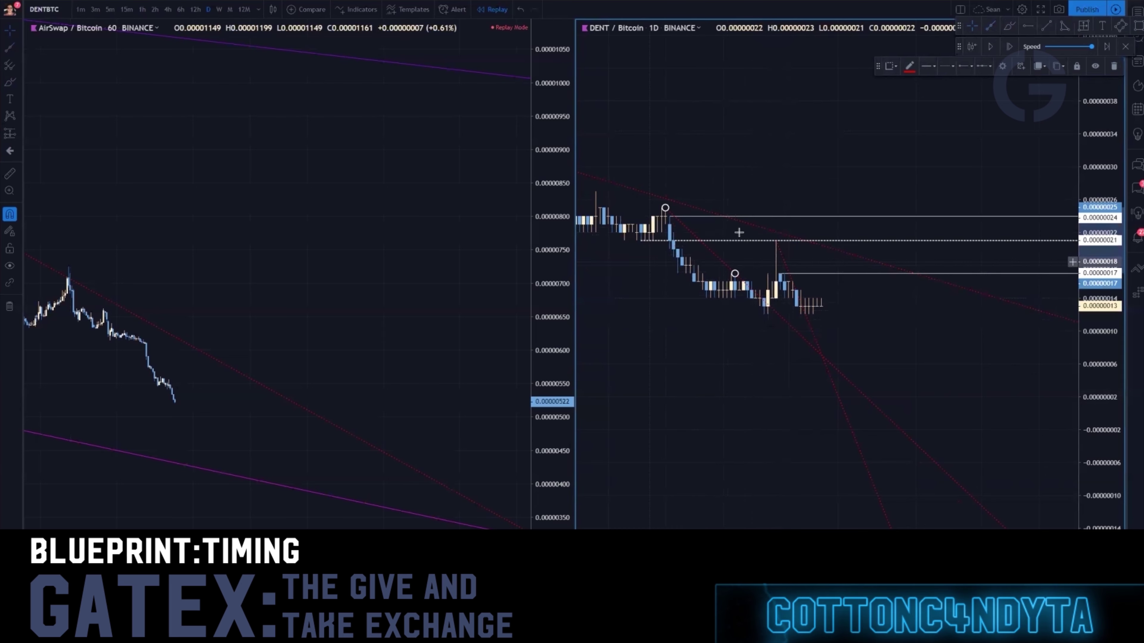
{"action": "key", "text": "Delete"}
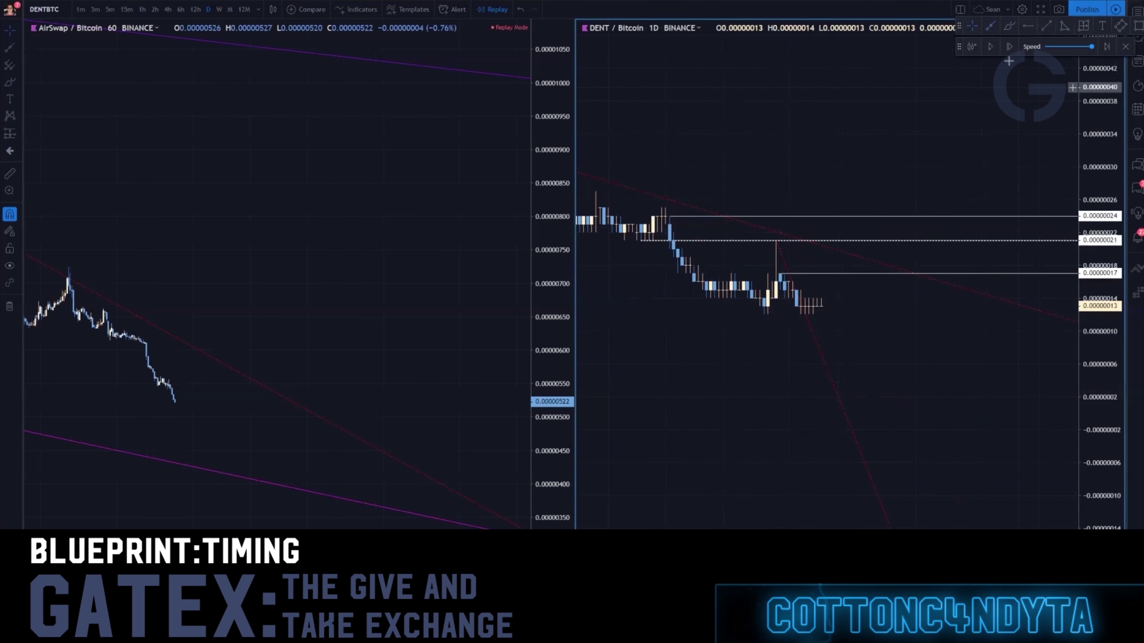
Step: Redraw the descending DENTBTC trend line from the 0.00000025 high through the 0.00000017 high before the spike
{"action": "scroll", "coordinate": [812, 360], "scroll_direction": "up", "scroll_amount": 4}
{"action": "left_click_drag", "start_coordinate": [735, 408], "coordinate": [937, 402]}
{"action": "scroll", "coordinate": [833, 455], "scroll_direction": "up", "scroll_amount": 5}
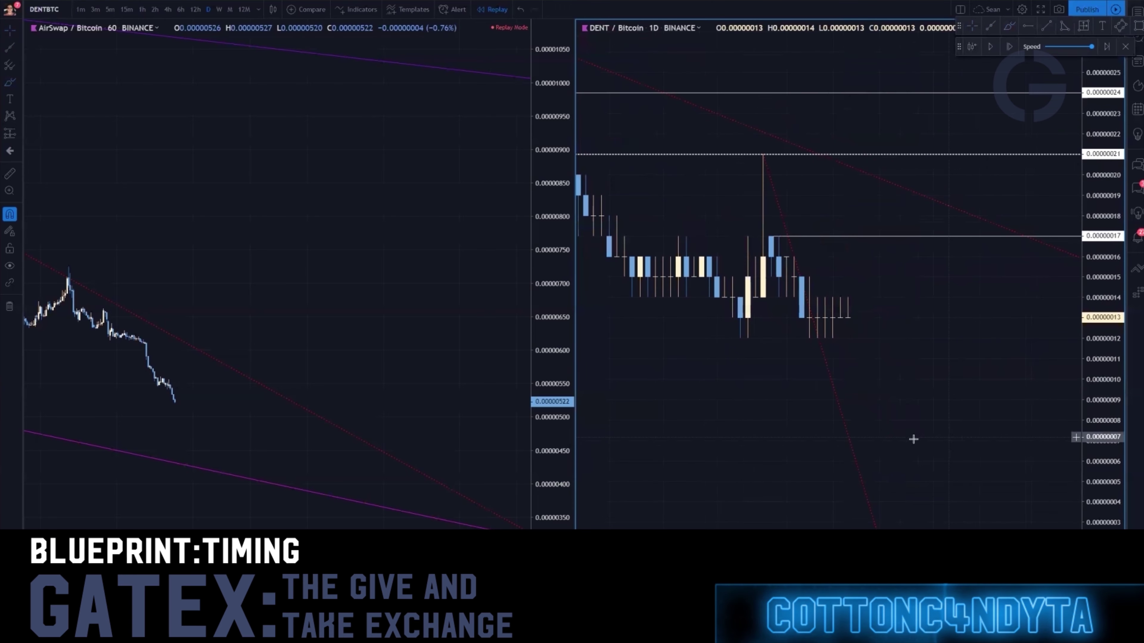
{"action": "left_click_drag", "start_coordinate": [821, 459], "coordinate": [903, 501]}
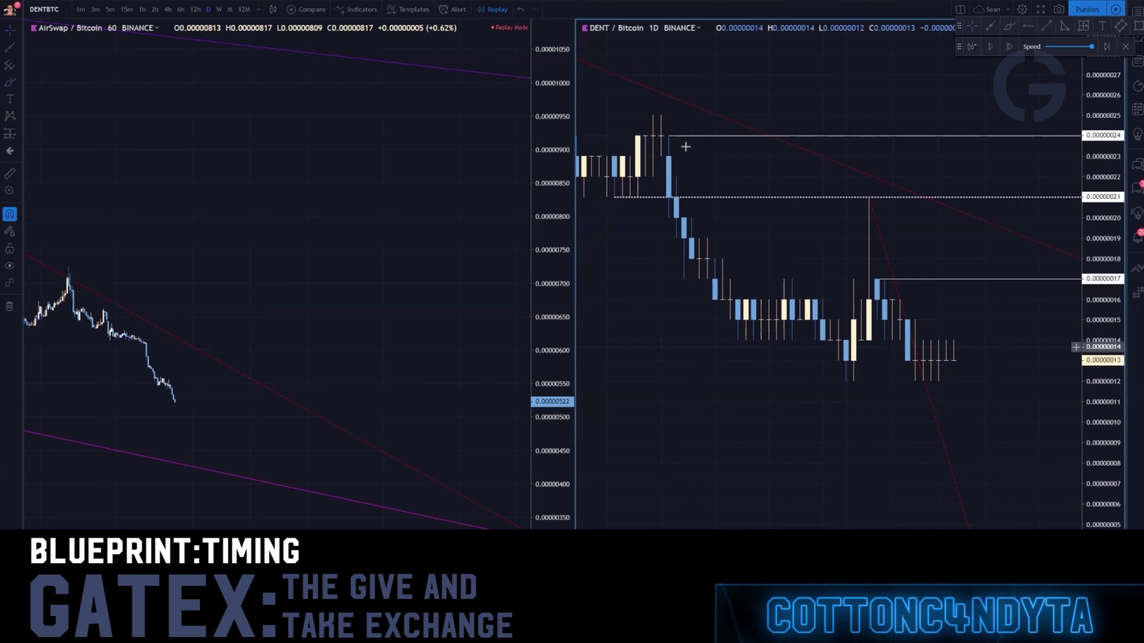
{"action": "left_click", "coordinate": [990, 25]}
{"action": "left_click", "coordinate": [660, 116]}
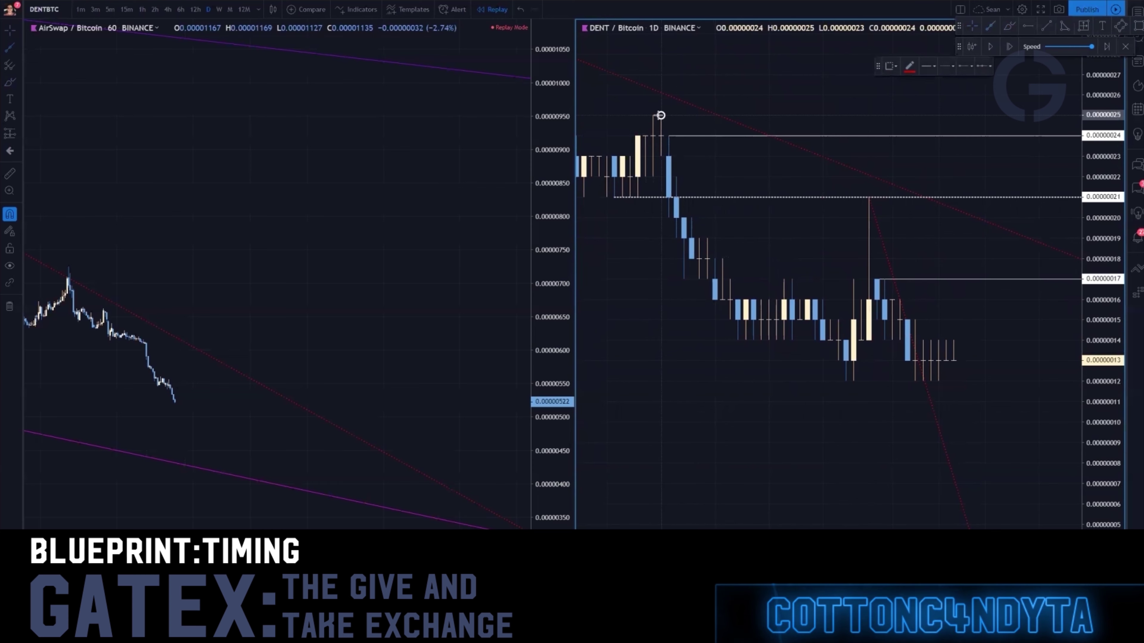
{"action": "left_click", "coordinate": [792, 279]}
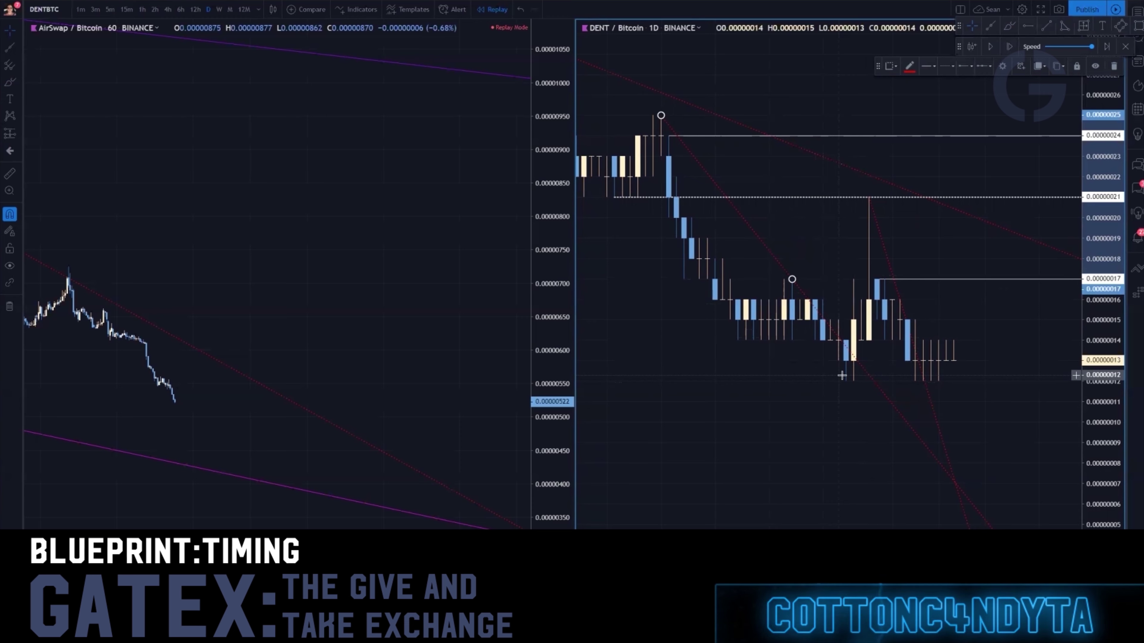
Step: Draw a descending support trend line under the DENTBTC lows, from about 0.00000026 to about 0.00000014
{"action": "scroll", "coordinate": [837, 245], "scroll_direction": "down", "scroll_amount": 5}
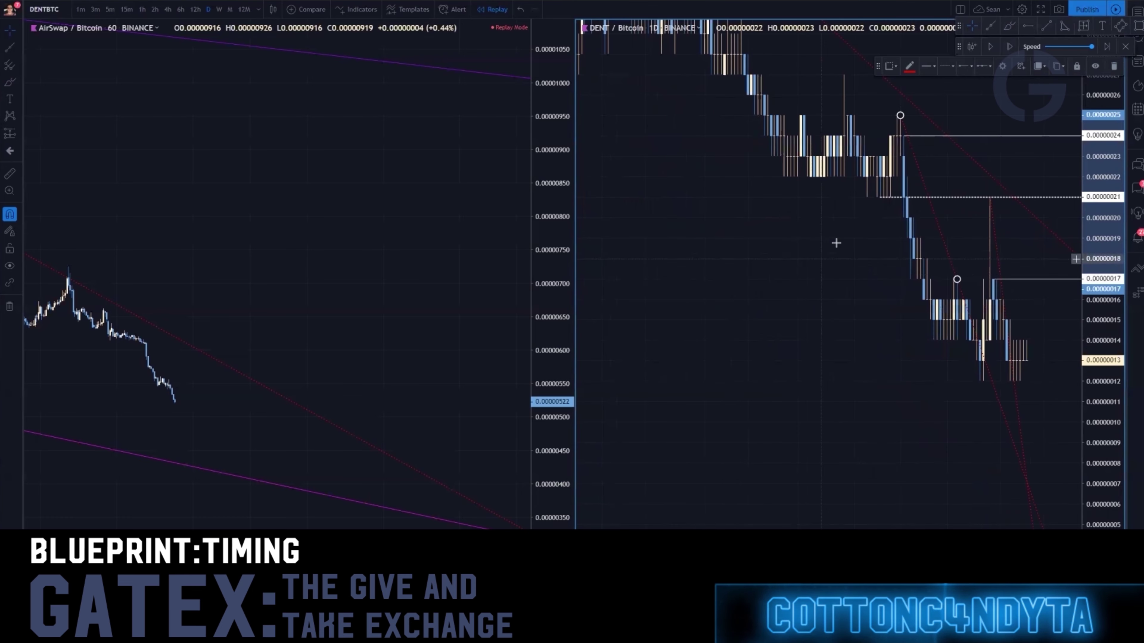
{"action": "left_click_drag", "start_coordinate": [1112, 103], "coordinate": [1094, 401]}
{"action": "left_click_drag", "start_coordinate": [1100, 173], "coordinate": [1098, 324]}
{"action": "mouse_move", "coordinate": [736, 340]}
{"action": "left_mouse_down"}
{"action": "mouse_move", "coordinate": [825, 428]}
{"action": "mouse_move", "coordinate": [786, 414]}
{"action": "mouse_move", "coordinate": [814, 414]}
{"action": "mouse_move", "coordinate": [789, 399]}
{"action": "left_mouse_up"}
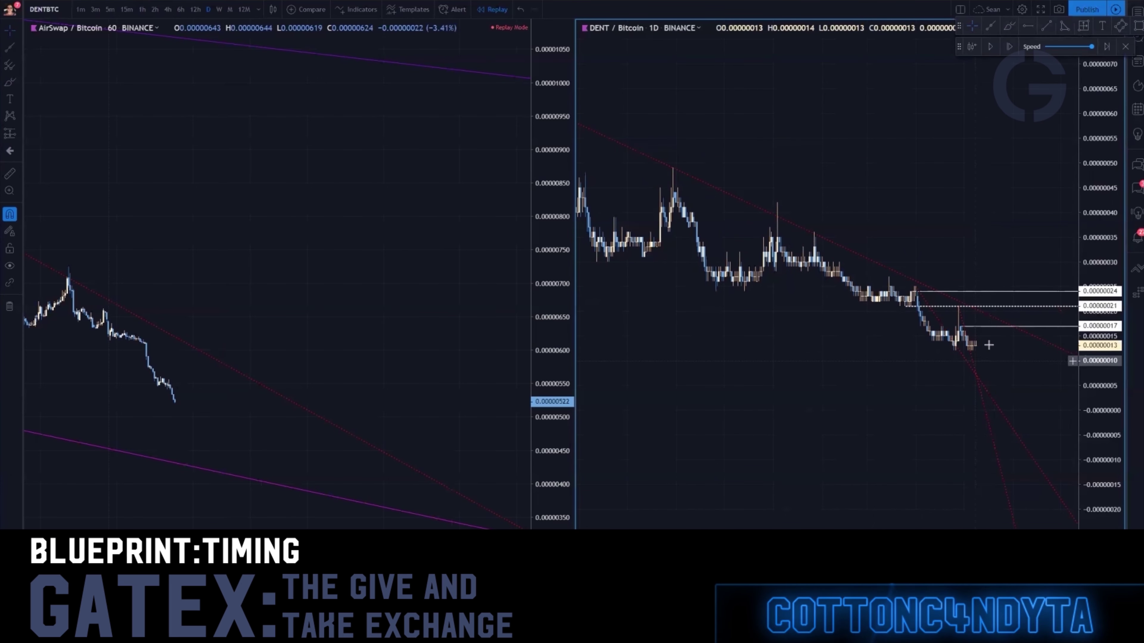
{"action": "scroll", "coordinate": [851, 356], "scroll_direction": "up", "scroll_amount": 2}
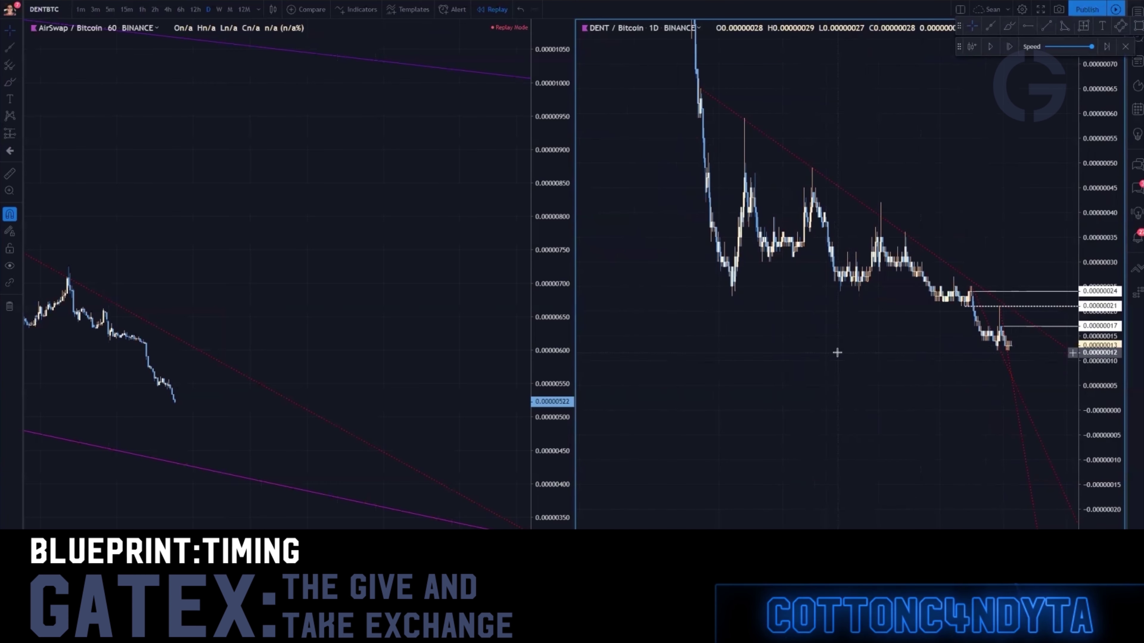
{"action": "left_click_drag", "start_coordinate": [836, 352], "coordinate": [786, 408]}
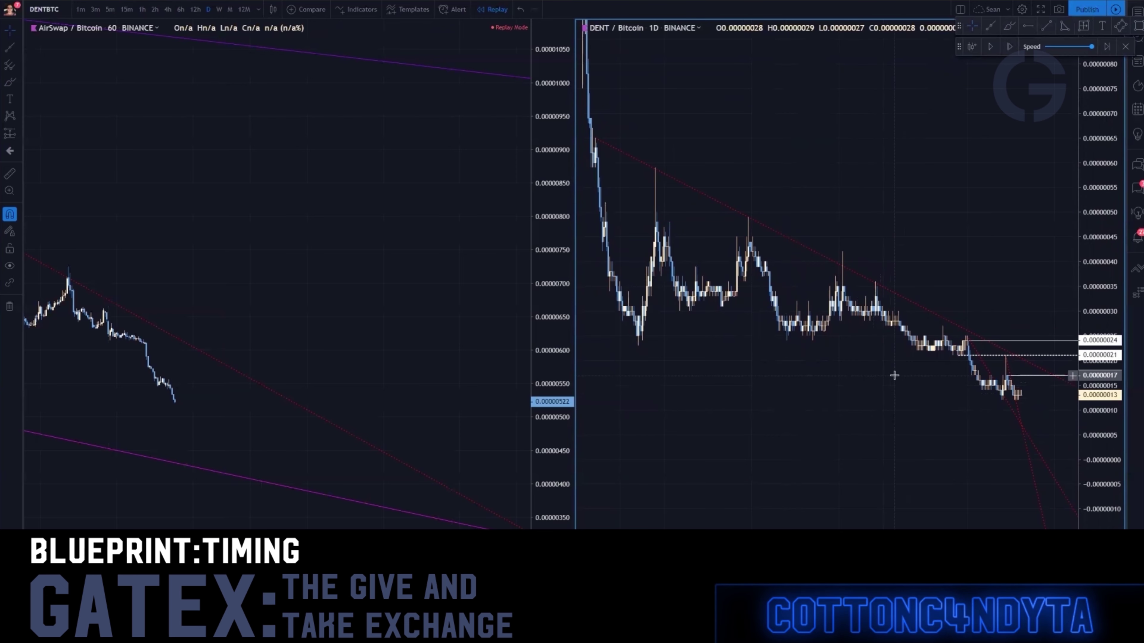
{"action": "left_click", "coordinate": [990, 25]}
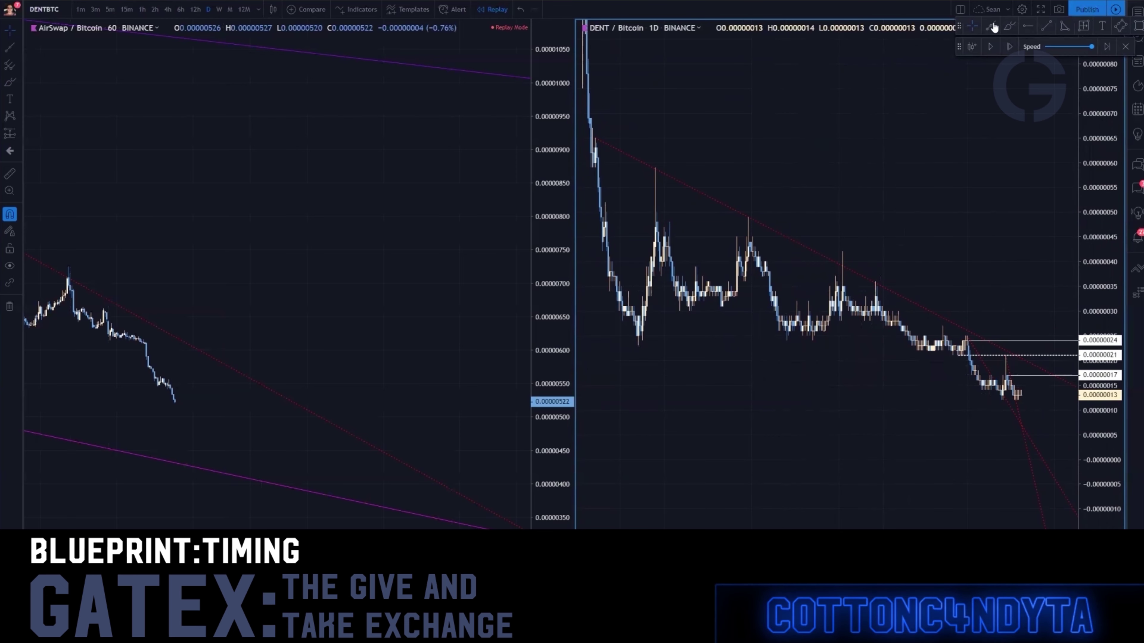
{"action": "left_click", "coordinate": [787, 333]}
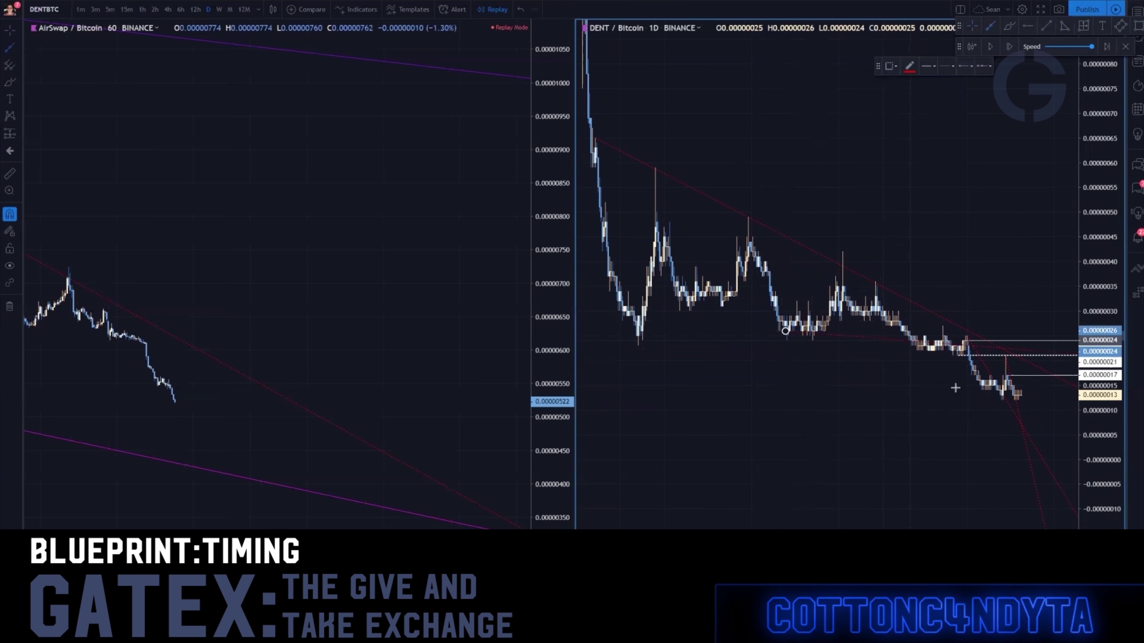
{"action": "left_click", "coordinate": [983, 391]}
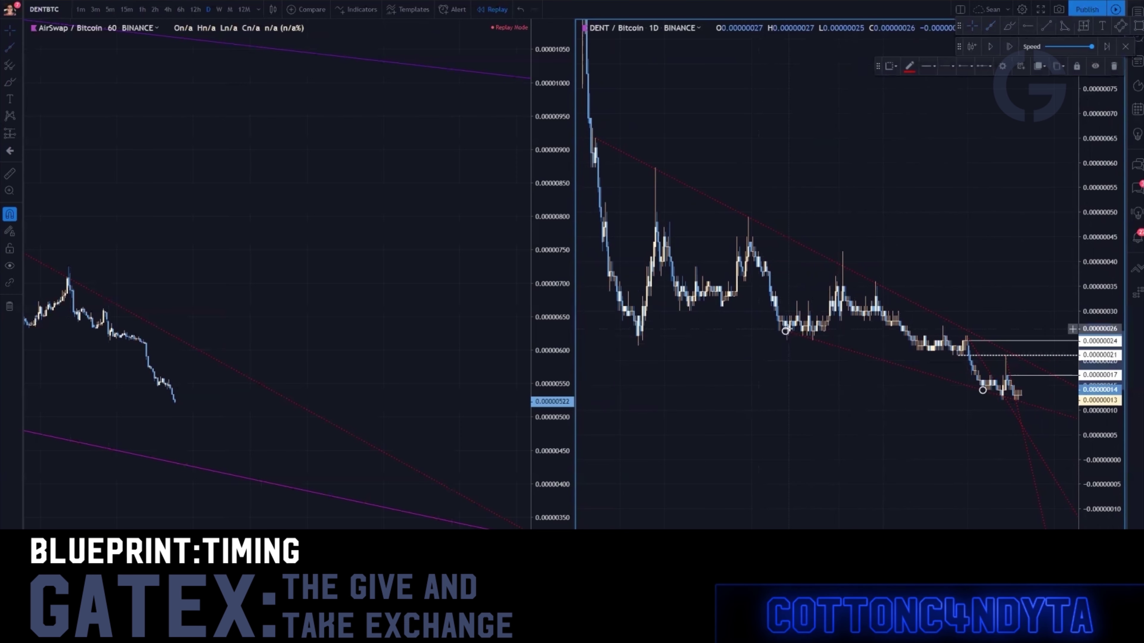
Step: Change the color of the new DENTBTC support trend line to purple
{"action": "double_click", "coordinate": [824, 346]}
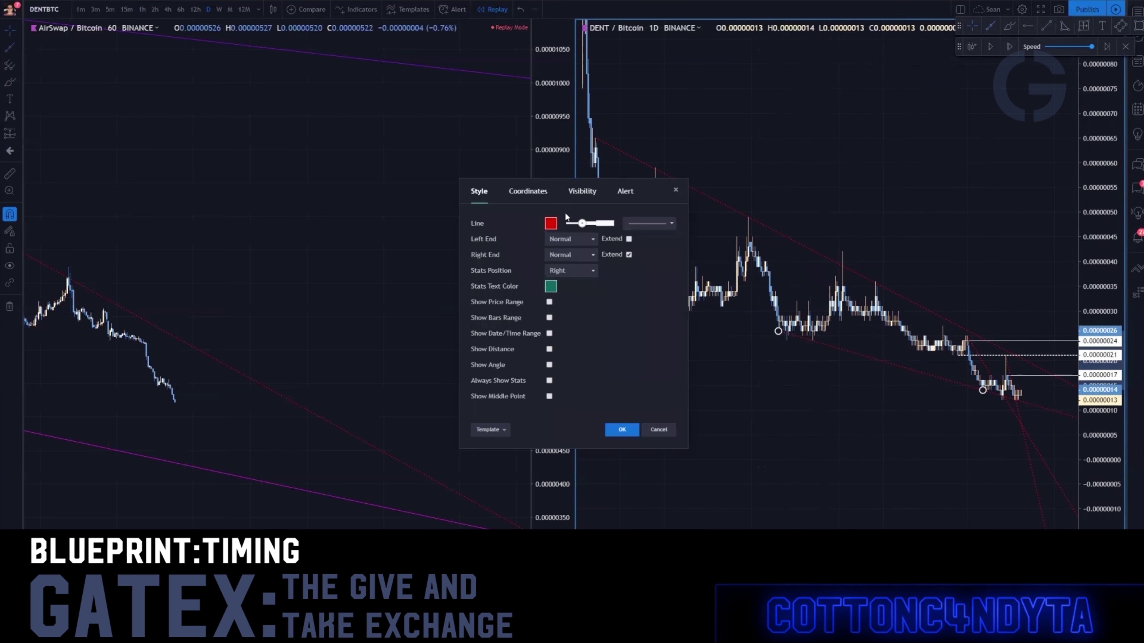
{"action": "left_click", "coordinate": [551, 223]}
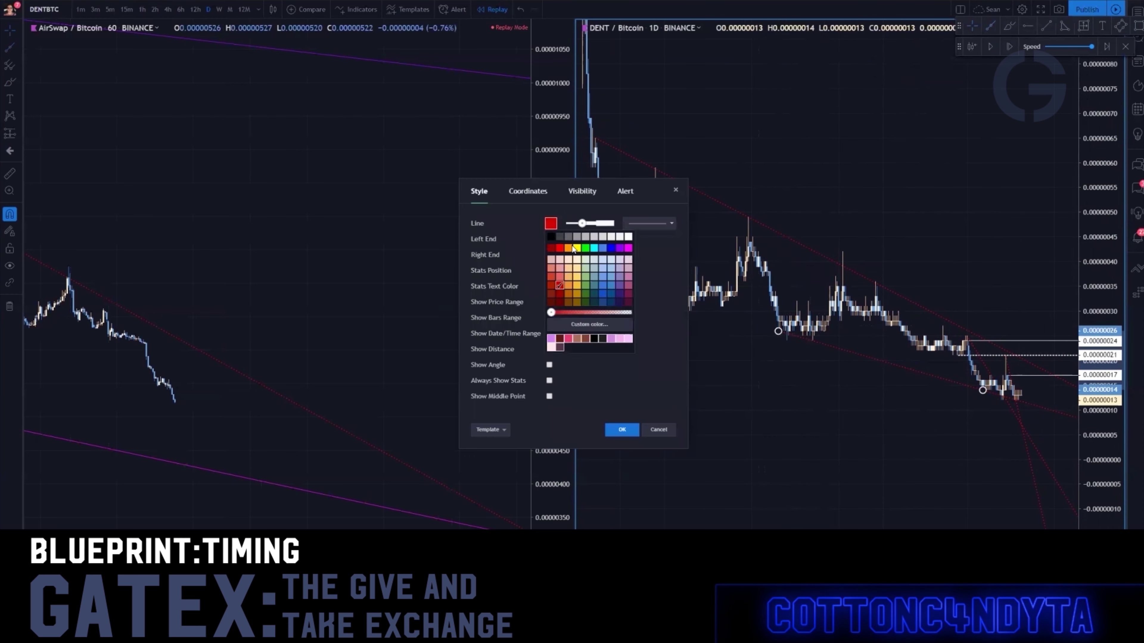
{"action": "left_click", "coordinate": [624, 431]}
Step: Delete the steep DENTBTC trend line that runs from the 0.00000025 high through the 0.00000017 high
{"action": "left_click_drag", "start_coordinate": [1103, 500], "coordinate": [1103, 423]}
{"action": "scroll", "coordinate": [838, 492], "scroll_direction": "up", "scroll_amount": 8}
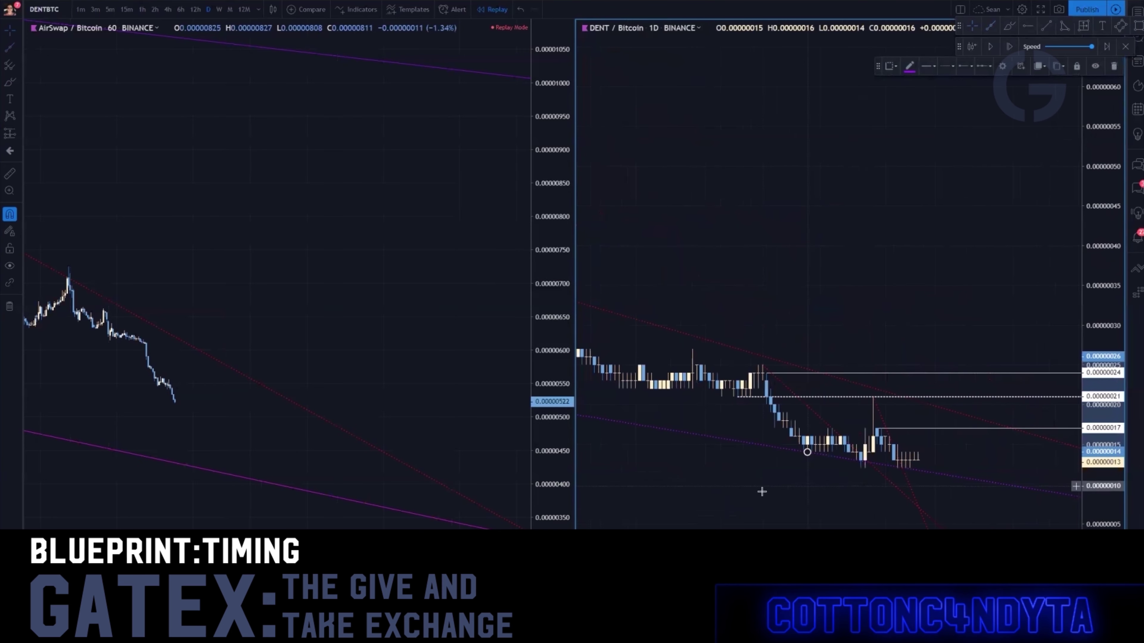
{"action": "left_click_drag", "start_coordinate": [912, 494], "coordinate": [1011, 425]}
{"action": "left_click_drag", "start_coordinate": [1107, 452], "coordinate": [1104, 387]}
{"action": "left_click_drag", "start_coordinate": [1018, 471], "coordinate": [783, 393]}
{"action": "left_click", "coordinate": [735, 321]}
{"action": "key", "text": "Delete"}
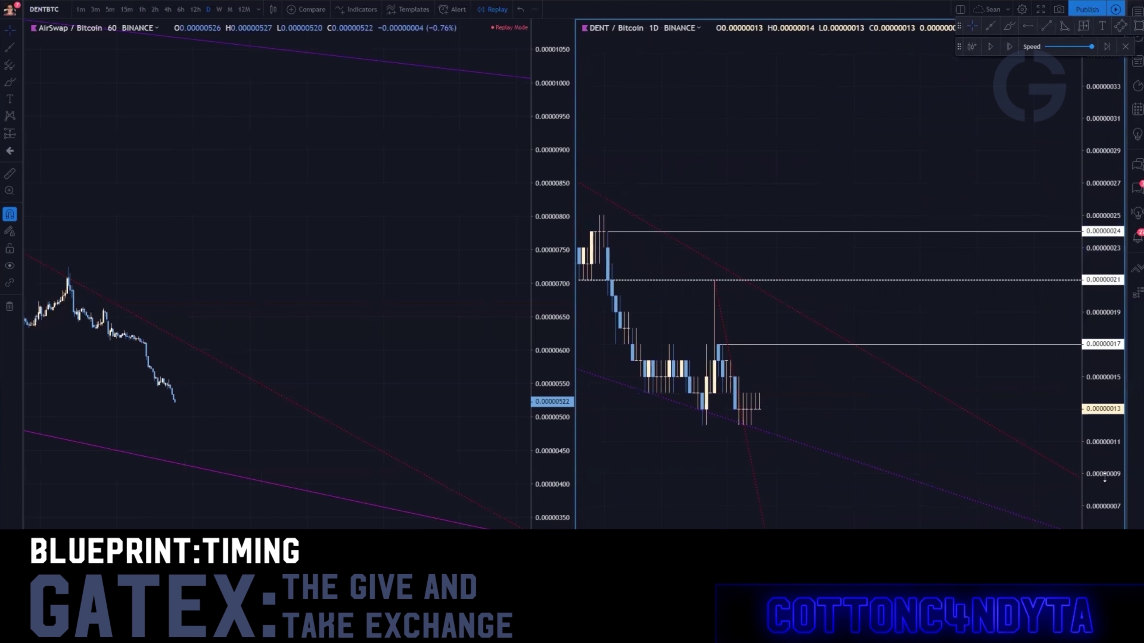
Step: Advance the DENTBTC replay three candles to the drop closing at 0.00000012 on the purple support line
{"action": "scroll", "coordinate": [1036, 432], "scroll_direction": "up", "scroll_amount": 4}
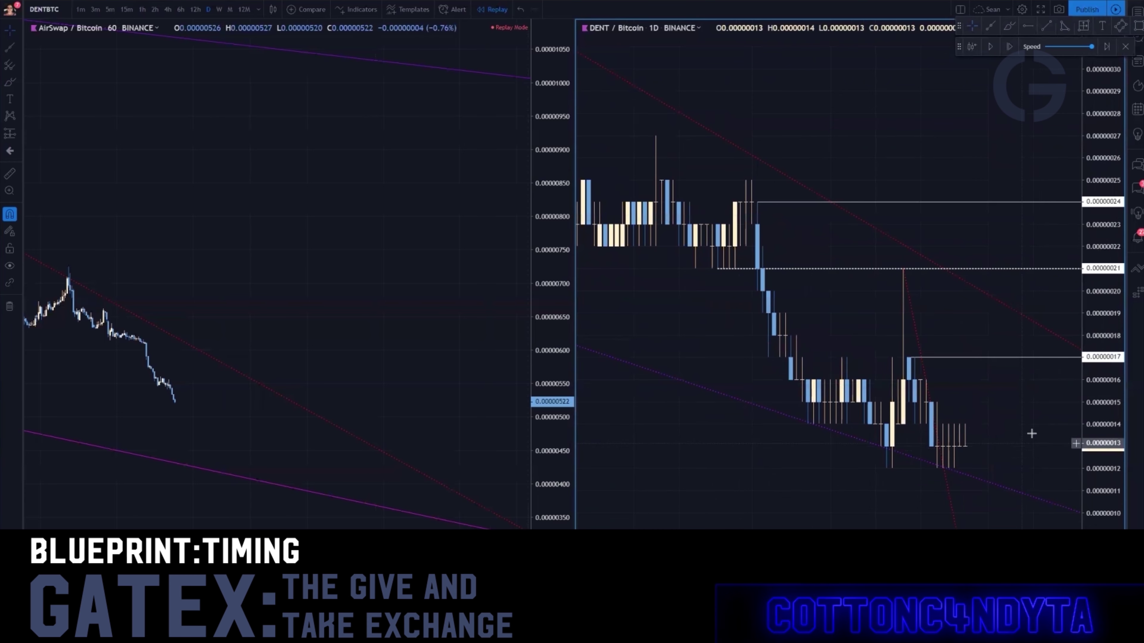
{"action": "left_click_drag", "start_coordinate": [1018, 432], "coordinate": [965, 400]}
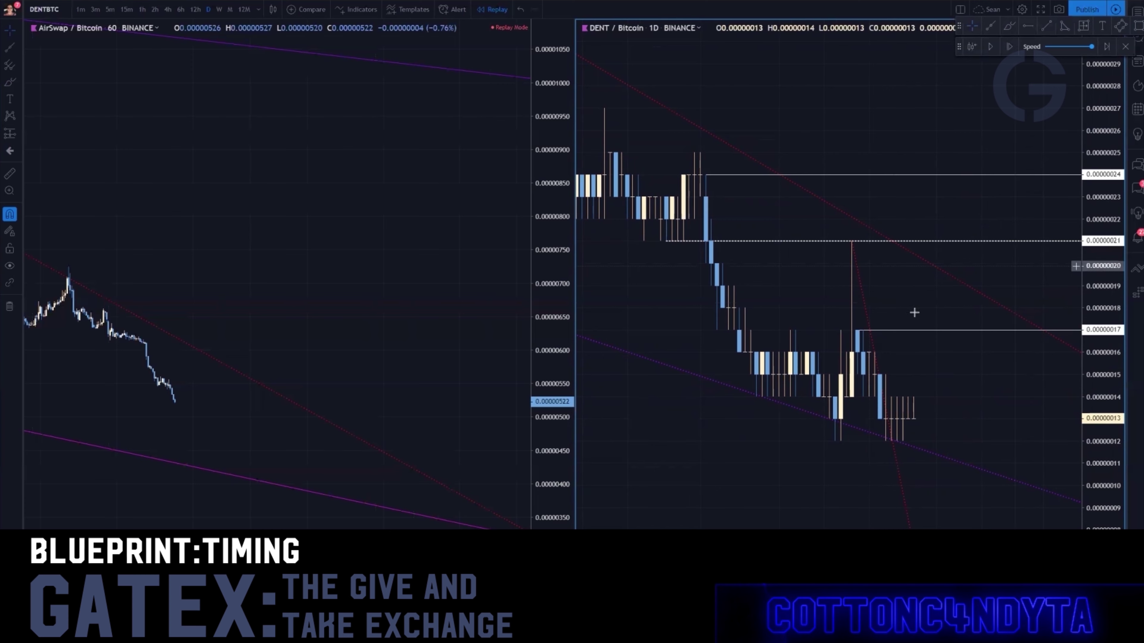
{"action": "scroll", "coordinate": [938, 396], "scroll_direction": "up", "scroll_amount": 2}
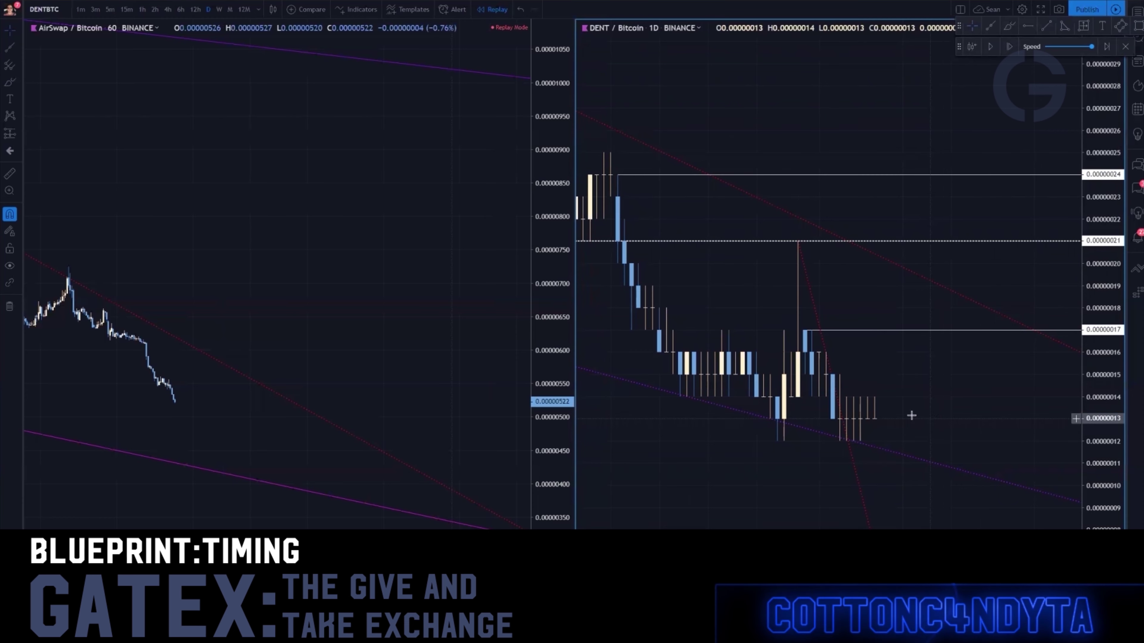
{"action": "left_click", "coordinate": [1010, 48]}
{"action": "left_click", "coordinate": [1010, 48]}
{"action": "left_click", "coordinate": [1010, 48]}
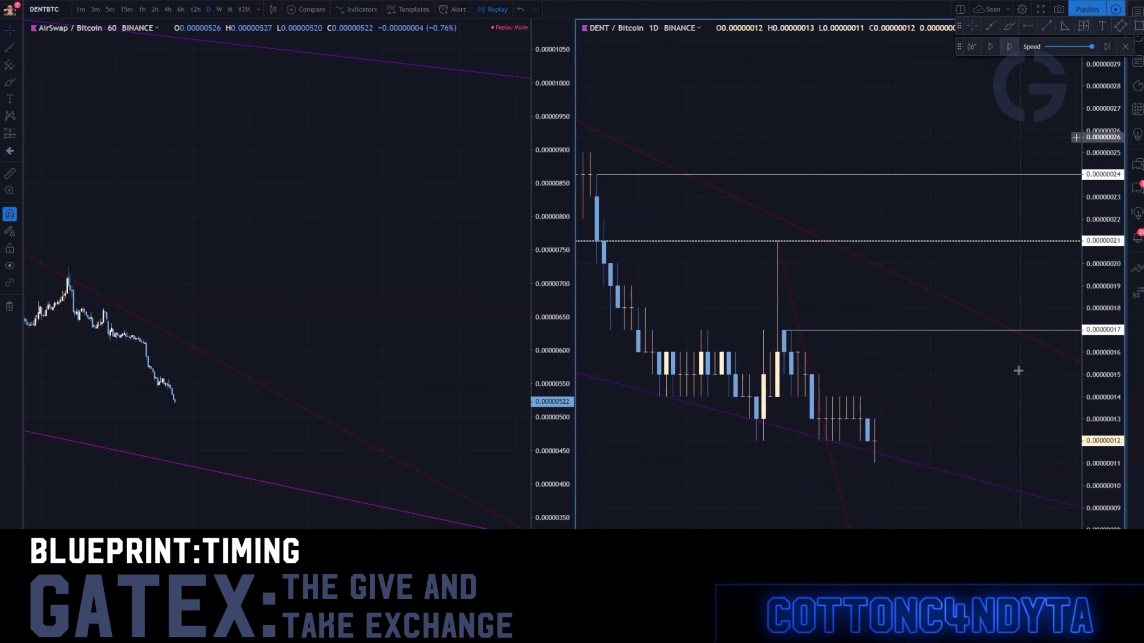
Step: Move the second anchor of the steep trend line from the 0.00000021 spike to the recent candle high at about 0.00000014
{"action": "left_click_drag", "start_coordinate": [1018, 371], "coordinate": [769, 308]}
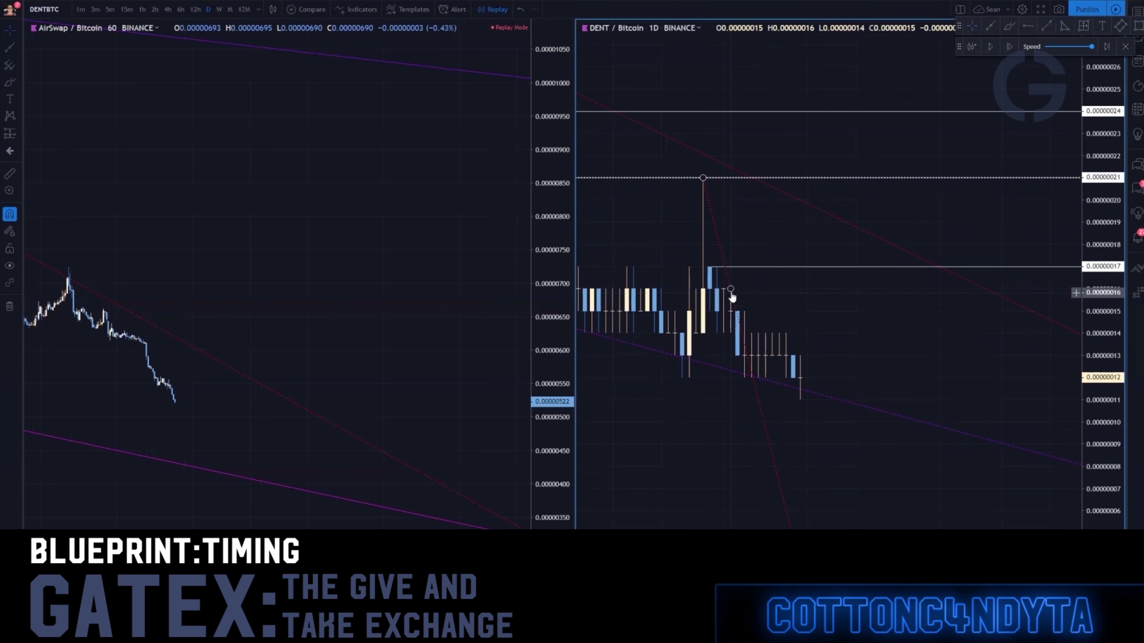
{"action": "mouse_move", "coordinate": [732, 295]}
{"action": "left_mouse_down"}
{"action": "mouse_move", "coordinate": [784, 319]}
{"action": "mouse_move", "coordinate": [784, 332]}
{"action": "mouse_move", "coordinate": [950, 339]}
{"action": "mouse_move", "coordinate": [973, 360]}
{"action": "left_mouse_up"}
{"action": "scroll", "coordinate": [973, 360], "scroll_direction": "up", "scroll_amount": 3}
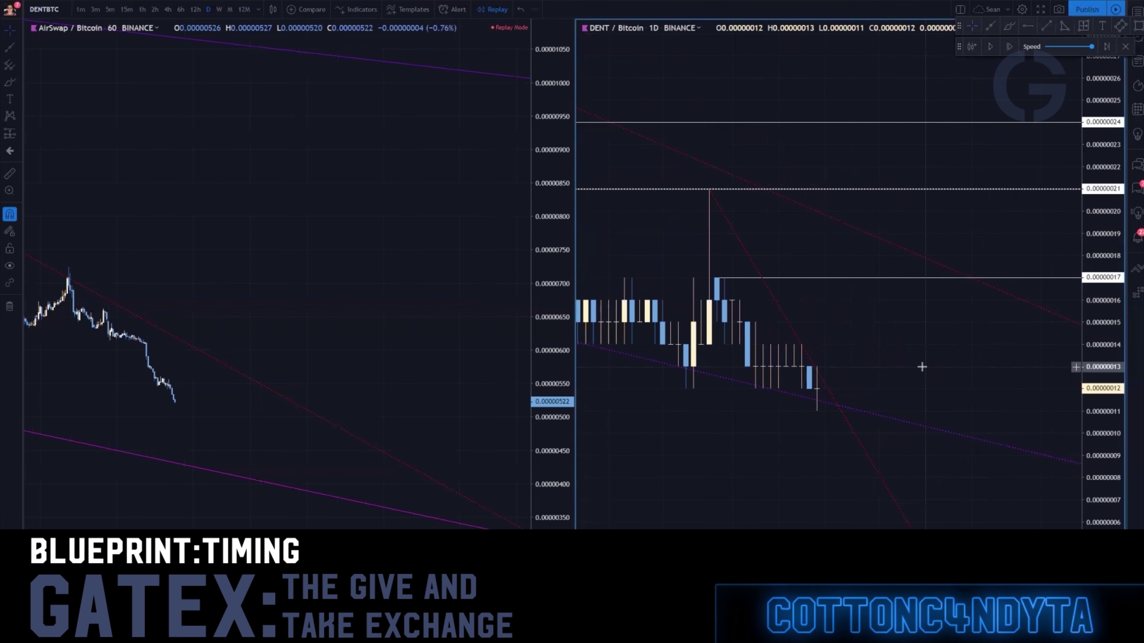
Step: Sketch a freehand arrow from the last DENTBTC candle at about 0.00000012 up to the descending trend line near 0.00000016, and undo it
{"action": "left_click_drag", "start_coordinate": [906, 363], "coordinate": [858, 364]}
{"action": "left_click_drag", "start_coordinate": [1112, 214], "coordinate": [1094, 263]}
{"action": "scroll", "coordinate": [1027, 353], "scroll_direction": "down", "scroll_amount": 7}
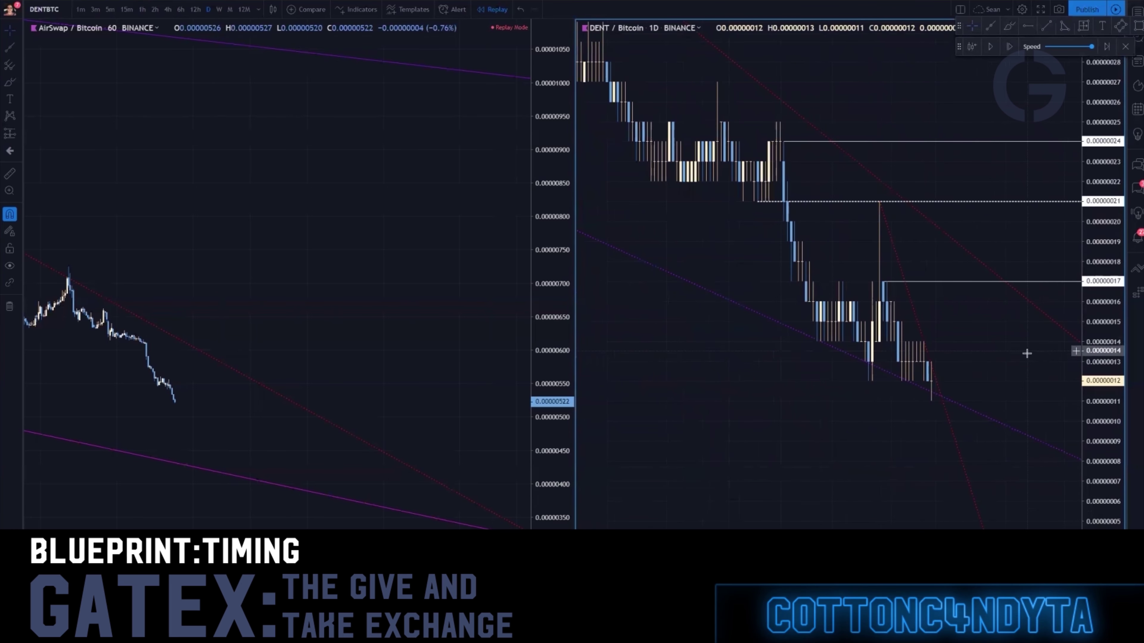
{"action": "left_click_drag", "start_coordinate": [1026, 353], "coordinate": [869, 377]}
{"action": "left_click", "coordinate": [1009, 27]}
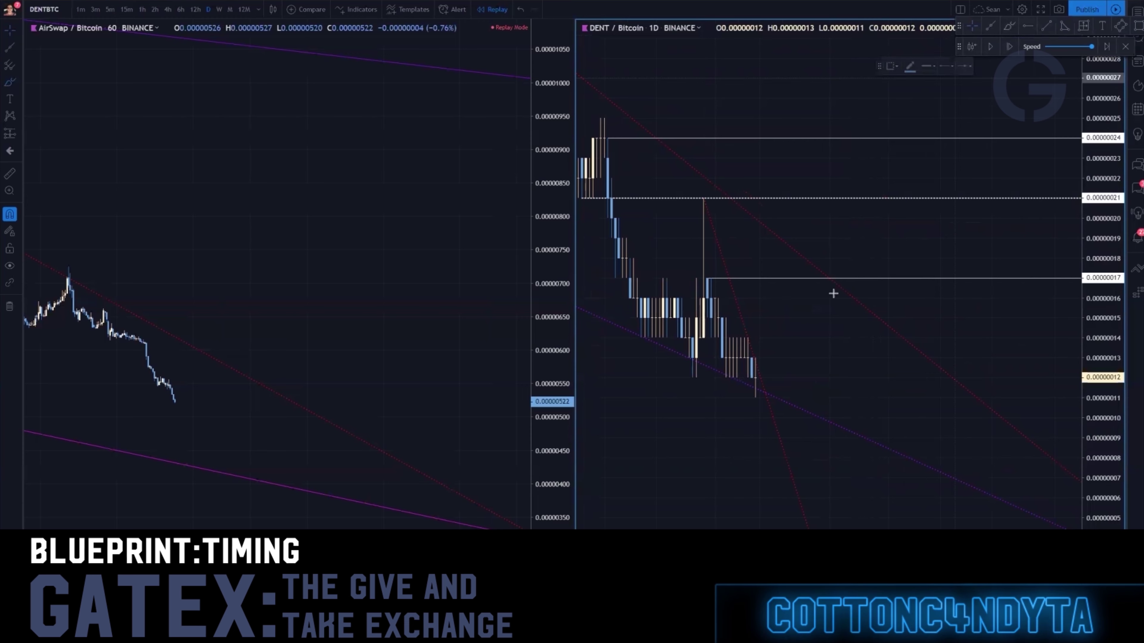
{"action": "left_click_drag", "start_coordinate": [765, 380], "coordinate": [851, 299]}
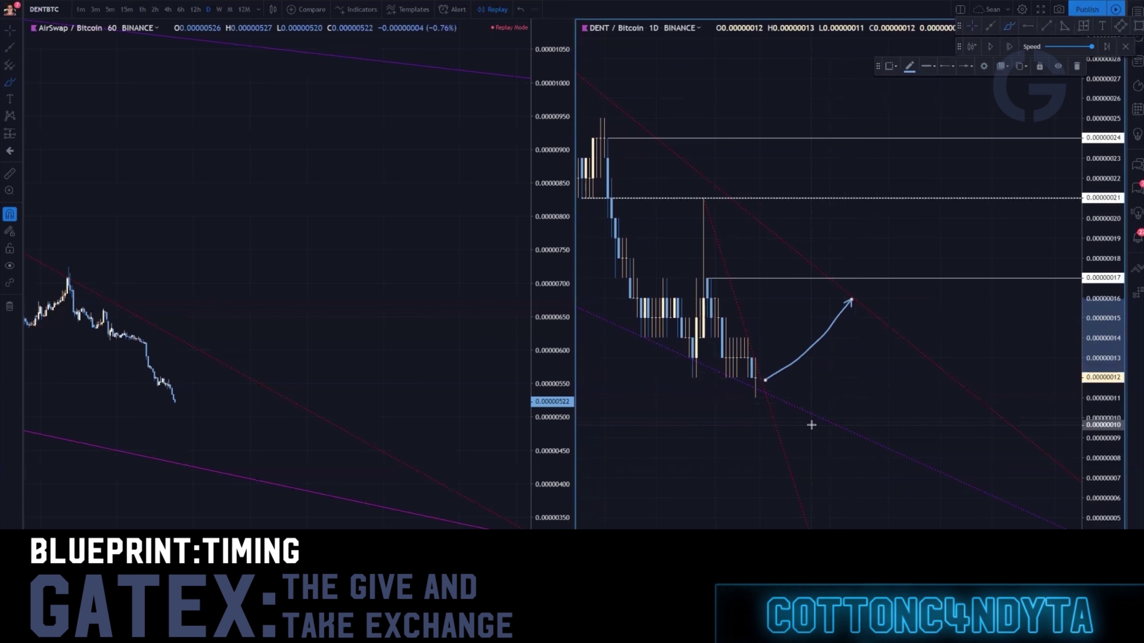
{"action": "key", "text": "ctrl+z"}
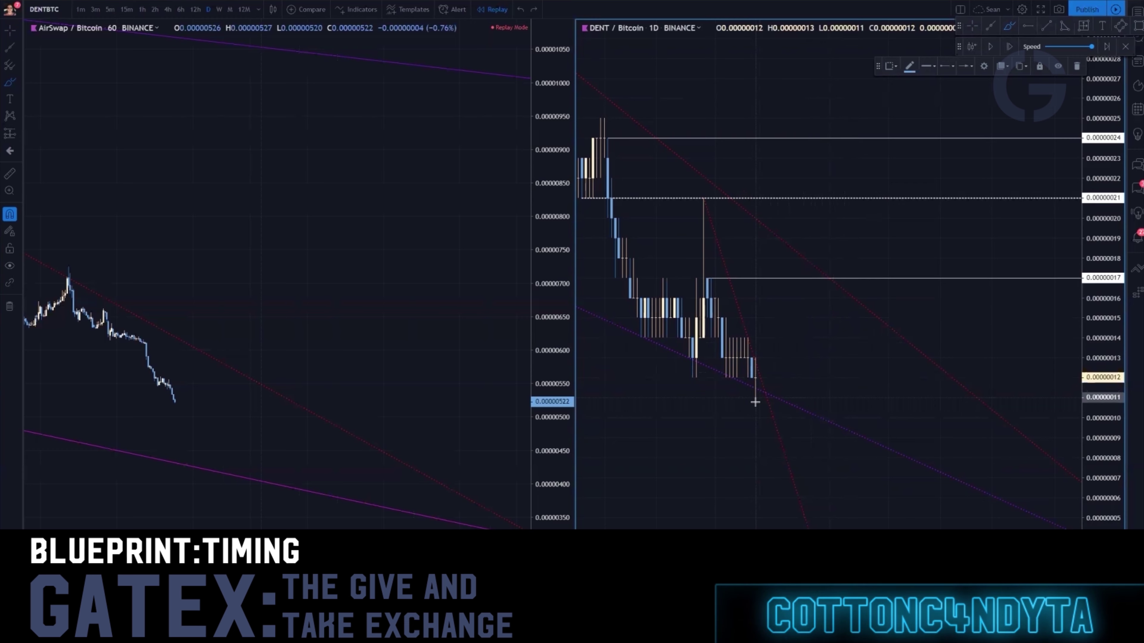
Step: Sketch freehand arrows across about 0.00000011 and 0.00000007 and loops near 0.00000015 and the last candle's low, undoing them all
{"action": "left_click_drag", "start_coordinate": [643, 401], "coordinate": [1017, 392]}
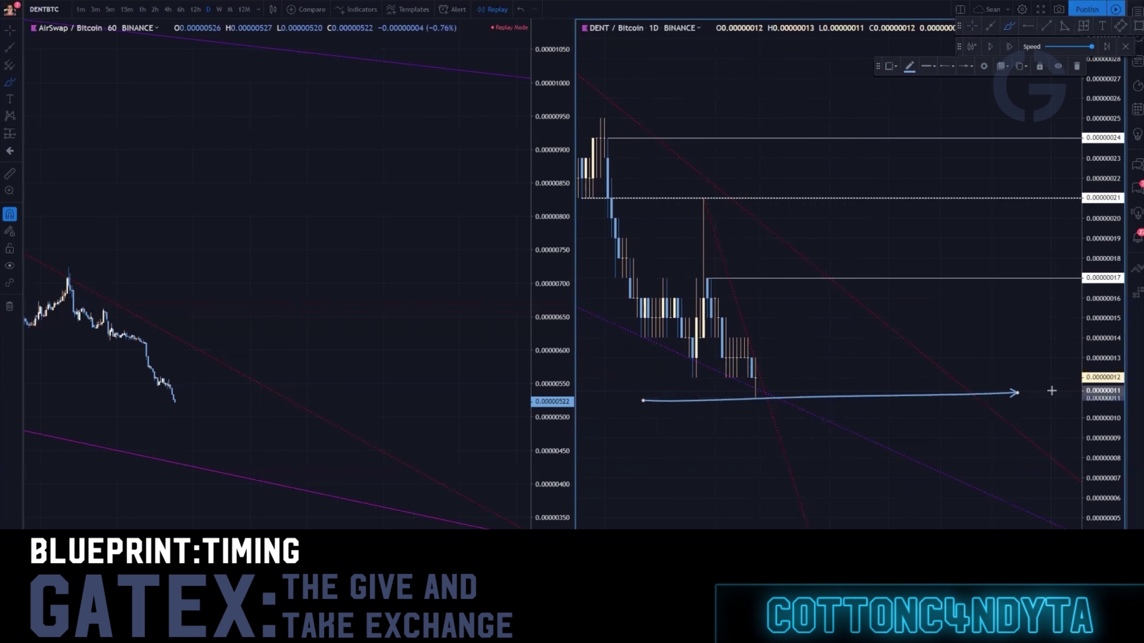
{"action": "left_click_drag", "start_coordinate": [643, 484], "coordinate": [940, 474]}
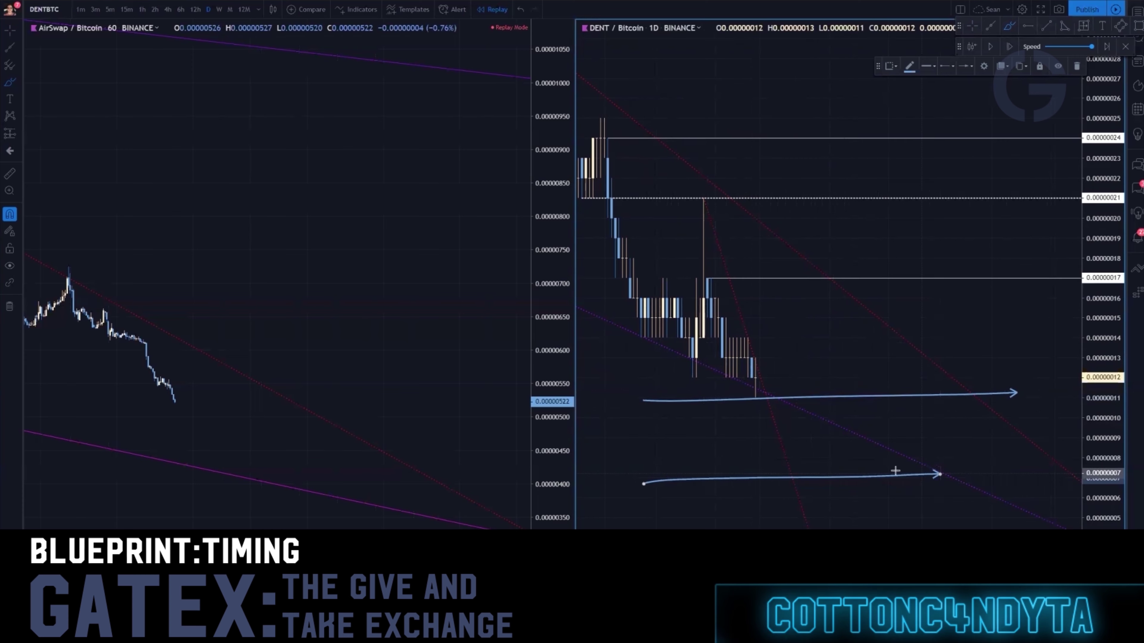
{"action": "left_click_drag", "start_coordinate": [799, 306], "coordinate": [787, 298]}
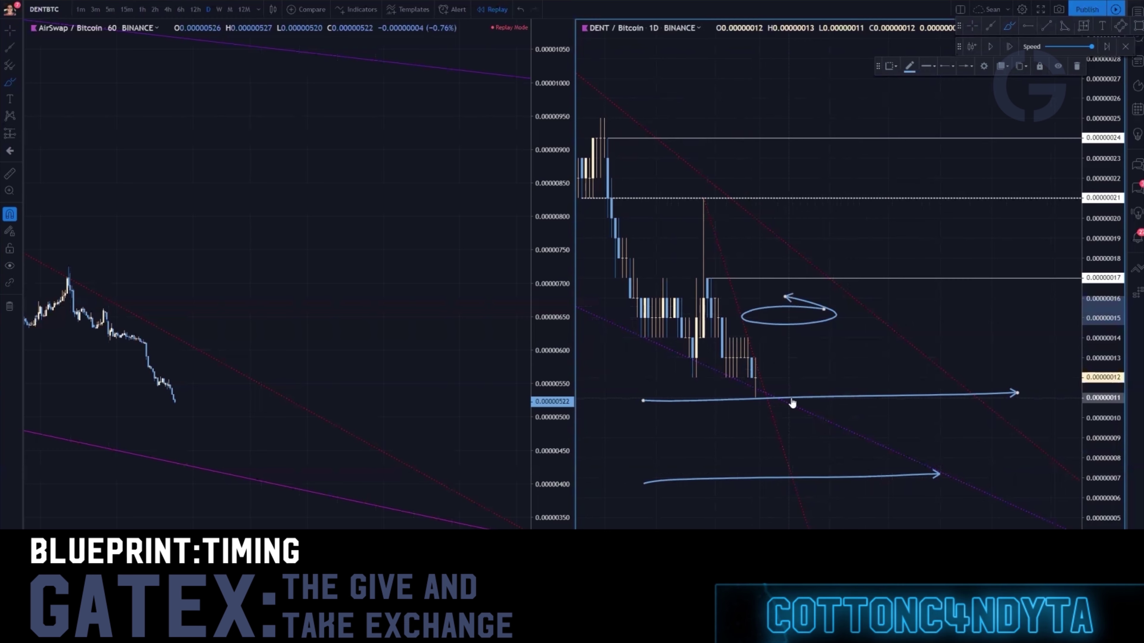
{"action": "key", "text": "ctrl+z"}
{"action": "key", "text": "ctrl+z"}
{"action": "key", "text": "ctrl+z"}
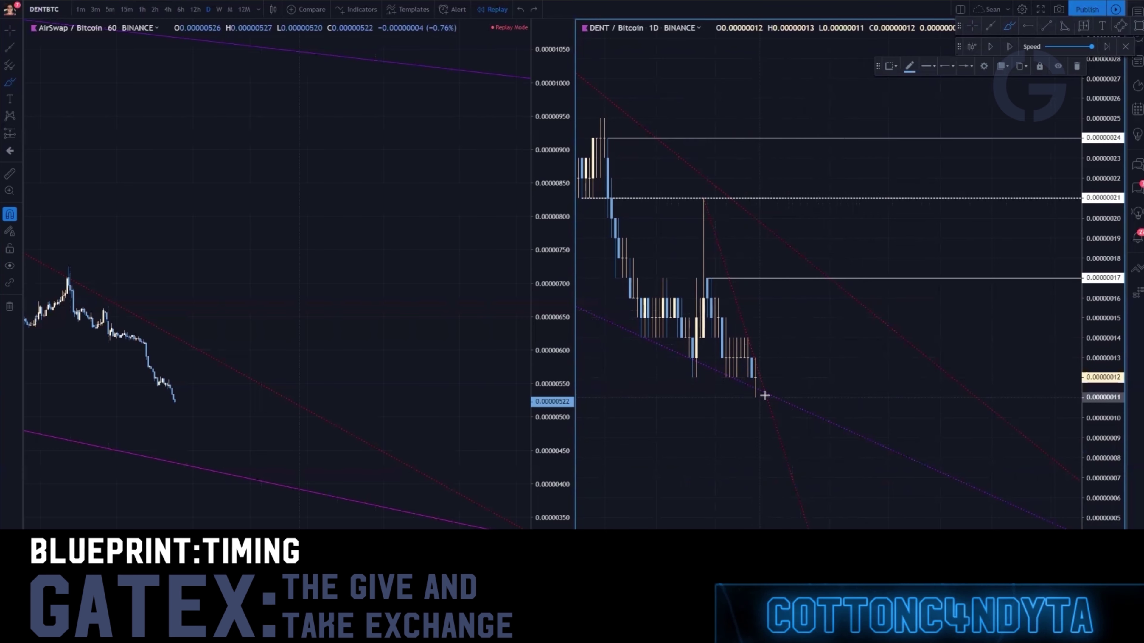
{"action": "mouse_move", "coordinate": [772, 383]}
{"action": "left_mouse_down"}
{"action": "mouse_move", "coordinate": [776, 403]}
{"action": "mouse_move", "coordinate": [774, 379]}
{"action": "left_mouse_up"}
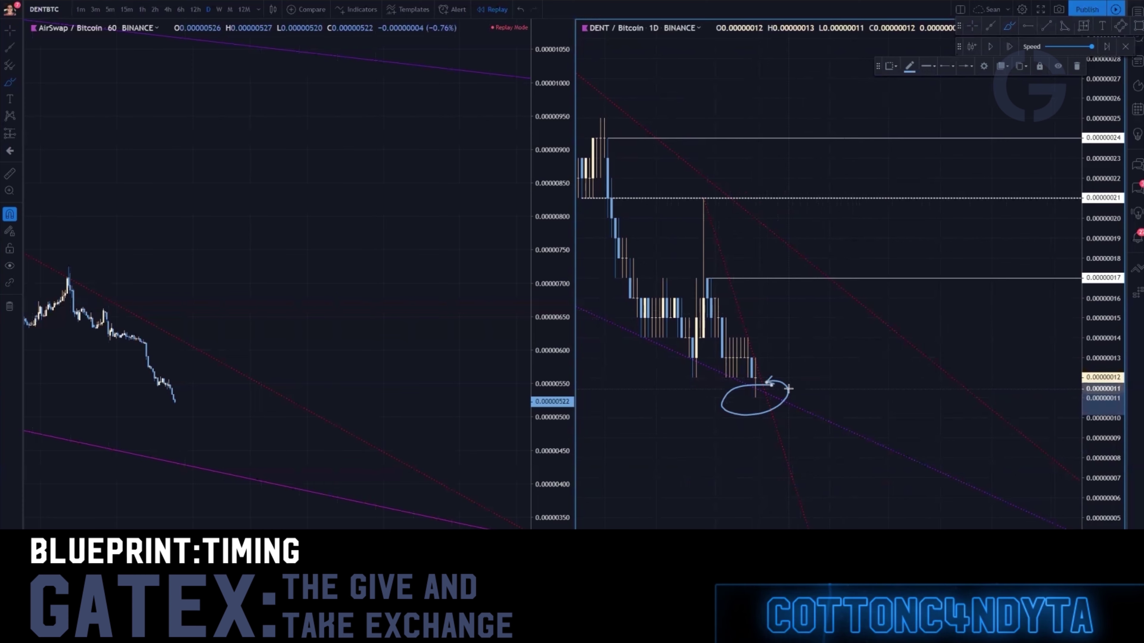
{"action": "key", "text": "ctrl+z"}
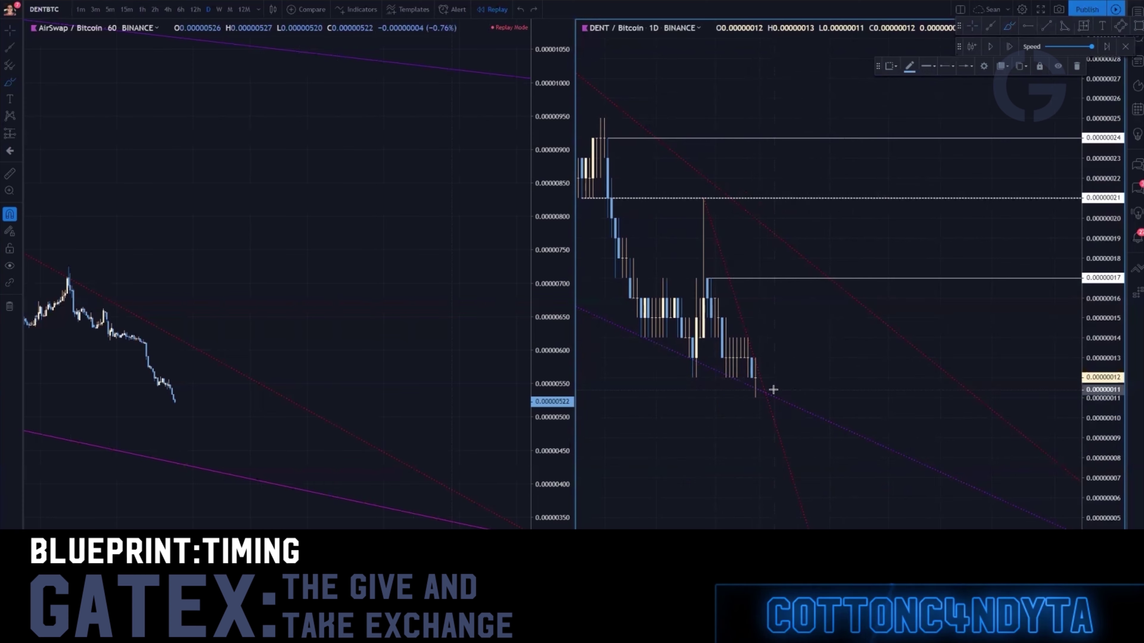
Step: Handwrite RISK below the DENTBTC candles and sketch an open bracket around its start
{"action": "mouse_move", "coordinate": [672, 397]}
{"action": "left_mouse_down"}
{"action": "mouse_move", "coordinate": [602, 401]}
{"action": "mouse_move", "coordinate": [588, 528]}
{"action": "mouse_move", "coordinate": [703, 526]}
{"action": "left_mouse_up"}
{"action": "mouse_move", "coordinate": [640, 433]}
{"action": "left_mouse_down"}
{"action": "mouse_move", "coordinate": [654, 430]}
{"action": "mouse_move", "coordinate": [674, 493]}
{"action": "left_mouse_up"}
{"action": "left_click_drag", "start_coordinate": [700, 435], "coordinate": [677, 500]}
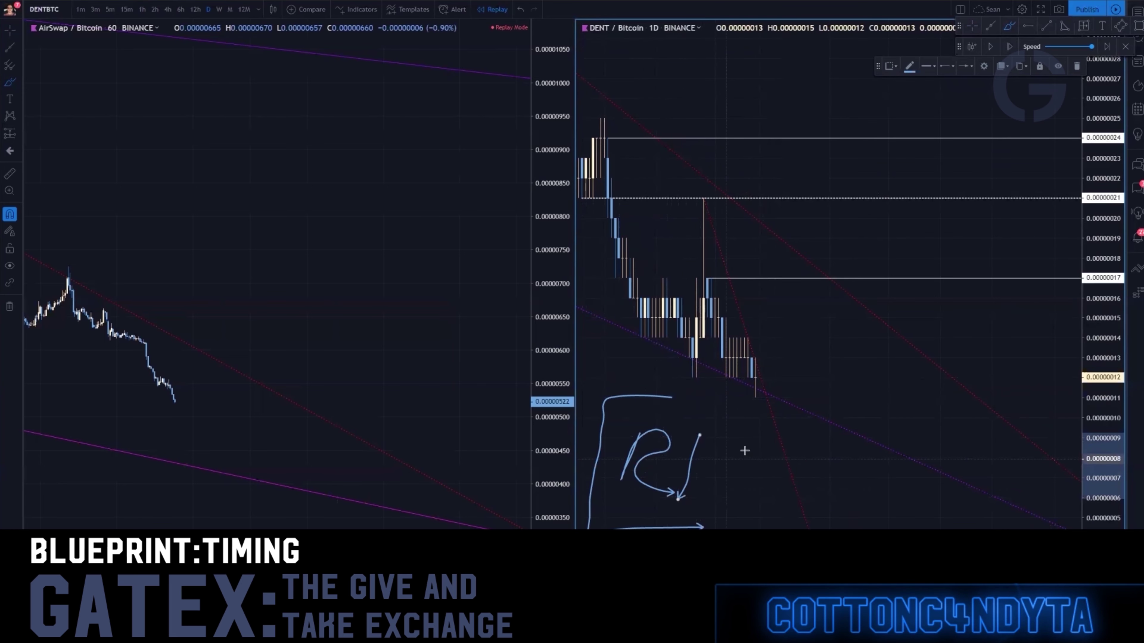
{"action": "mouse_move", "coordinate": [742, 452]}
{"action": "left_mouse_down"}
{"action": "mouse_move", "coordinate": [689, 486]}
{"action": "mouse_move", "coordinate": [731, 500]}
{"action": "mouse_move", "coordinate": [722, 524]}
{"action": "left_mouse_up"}
{"action": "mouse_move", "coordinate": [735, 484]}
{"action": "left_mouse_down"}
{"action": "mouse_move", "coordinate": [787, 463]}
{"action": "mouse_move", "coordinate": [765, 529]}
{"action": "left_mouse_up"}
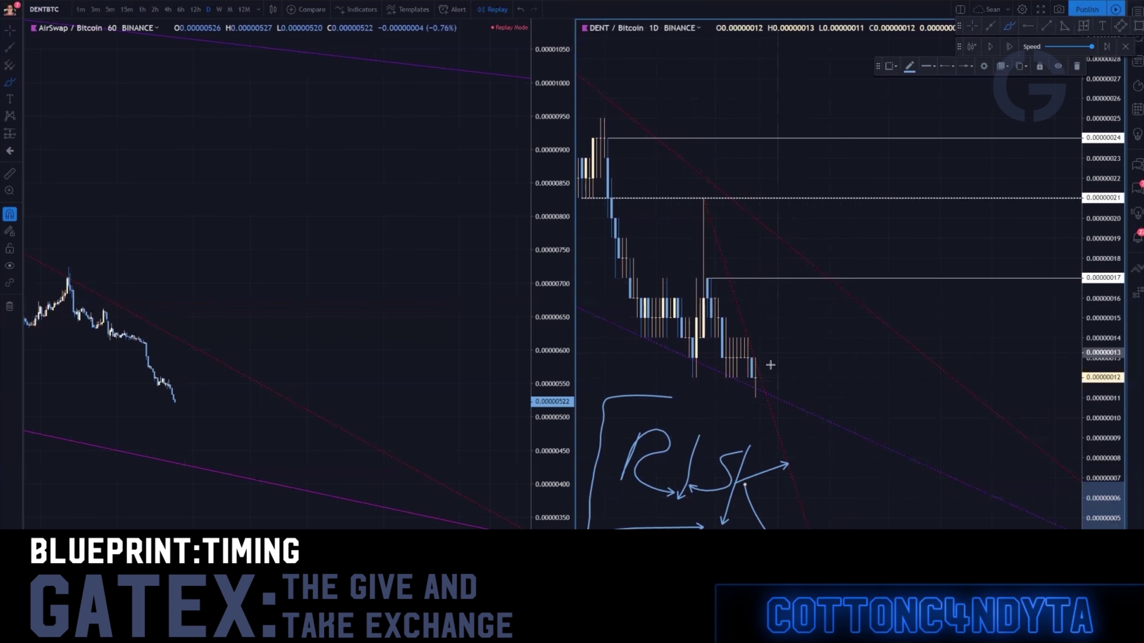
Step: Sketch a bounce from the last low with peaks near 0.00000017 and rising support, circle the second peak, and label it ACC with a bracket
{"action": "mouse_move", "coordinate": [765, 369]}
{"action": "left_mouse_down"}
{"action": "mouse_move", "coordinate": [840, 279]}
{"action": "mouse_move", "coordinate": [847, 334]}
{"action": "left_mouse_up"}
{"action": "mouse_move", "coordinate": [750, 381]}
{"action": "left_mouse_down"}
{"action": "mouse_move", "coordinate": [759, 391]}
{"action": "mouse_move", "coordinate": [950, 264]}
{"action": "left_mouse_up"}
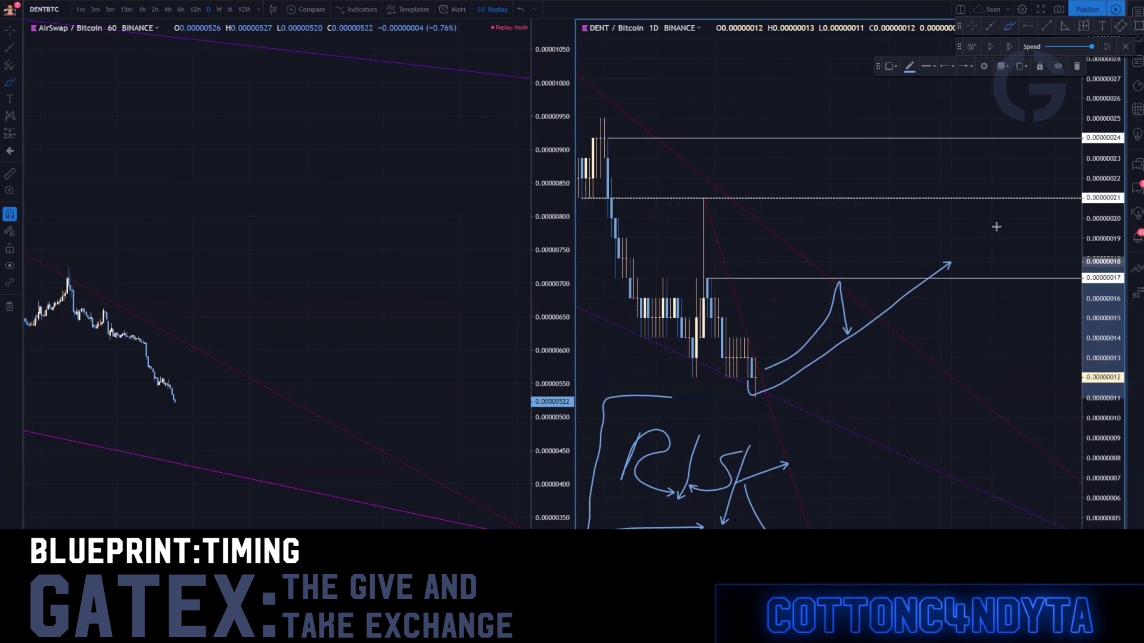
{"action": "left_click_drag", "start_coordinate": [996, 226], "coordinate": [1002, 221]}
{"action": "mouse_move", "coordinate": [851, 331]}
{"action": "left_mouse_down"}
{"action": "mouse_move", "coordinate": [876, 276]}
{"action": "mouse_move", "coordinate": [884, 304]}
{"action": "mouse_move", "coordinate": [903, 280]}
{"action": "mouse_move", "coordinate": [890, 268]}
{"action": "left_mouse_up"}
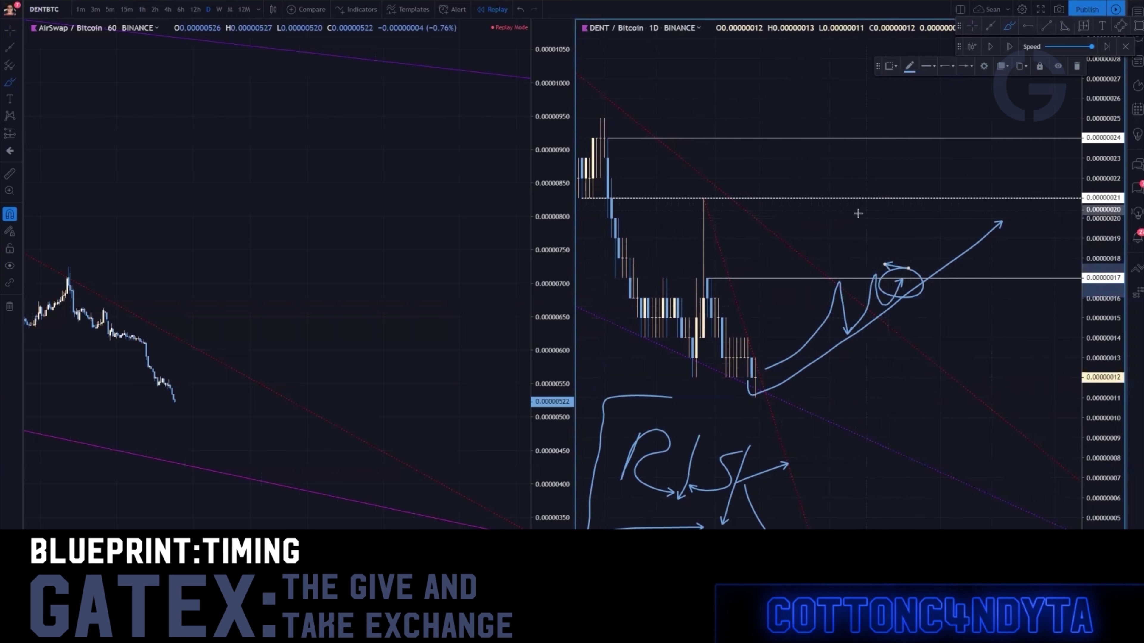
{"action": "mouse_move", "coordinate": [838, 204]}
{"action": "left_mouse_down"}
{"action": "mouse_move", "coordinate": [812, 235]}
{"action": "mouse_move", "coordinate": [851, 234]}
{"action": "mouse_move", "coordinate": [864, 218]}
{"action": "mouse_move", "coordinate": [959, 235]}
{"action": "left_mouse_up"}
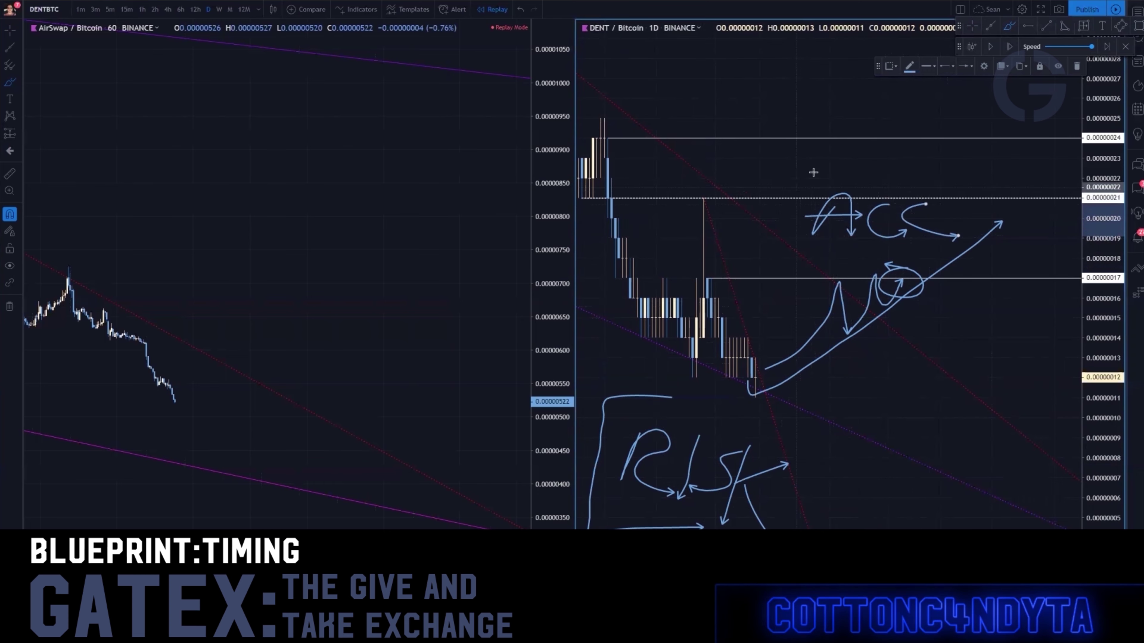
{"action": "mouse_move", "coordinate": [893, 167]}
{"action": "left_mouse_down"}
{"action": "mouse_move", "coordinate": [1044, 204]}
{"action": "mouse_move", "coordinate": [1046, 291]}
{"action": "mouse_move", "coordinate": [947, 312]}
{"action": "left_mouse_up"}
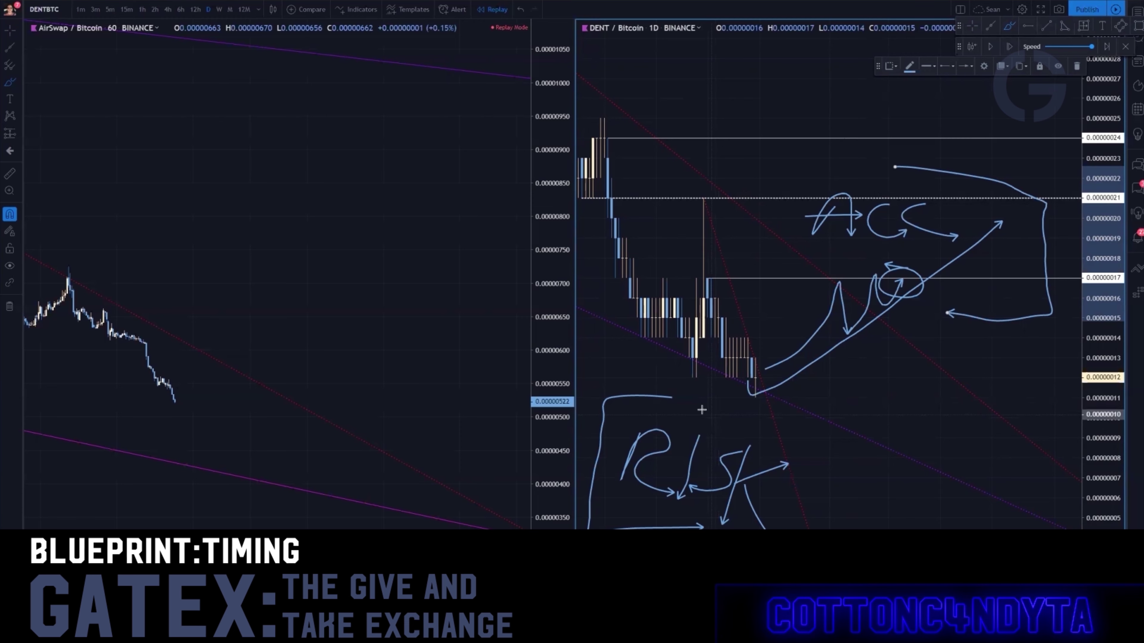
Step: Sketch freehand strokes around the RISK annotation, and undo them
{"action": "left_click_drag", "start_coordinate": [651, 386], "coordinate": [707, 389]}
{"action": "mouse_move", "coordinate": [805, 392]}
{"action": "left_mouse_down"}
{"action": "mouse_move", "coordinate": [824, 412]}
{"action": "mouse_move", "coordinate": [858, 528]}
{"action": "left_mouse_up"}
{"action": "key", "text": "ctrl+z"}
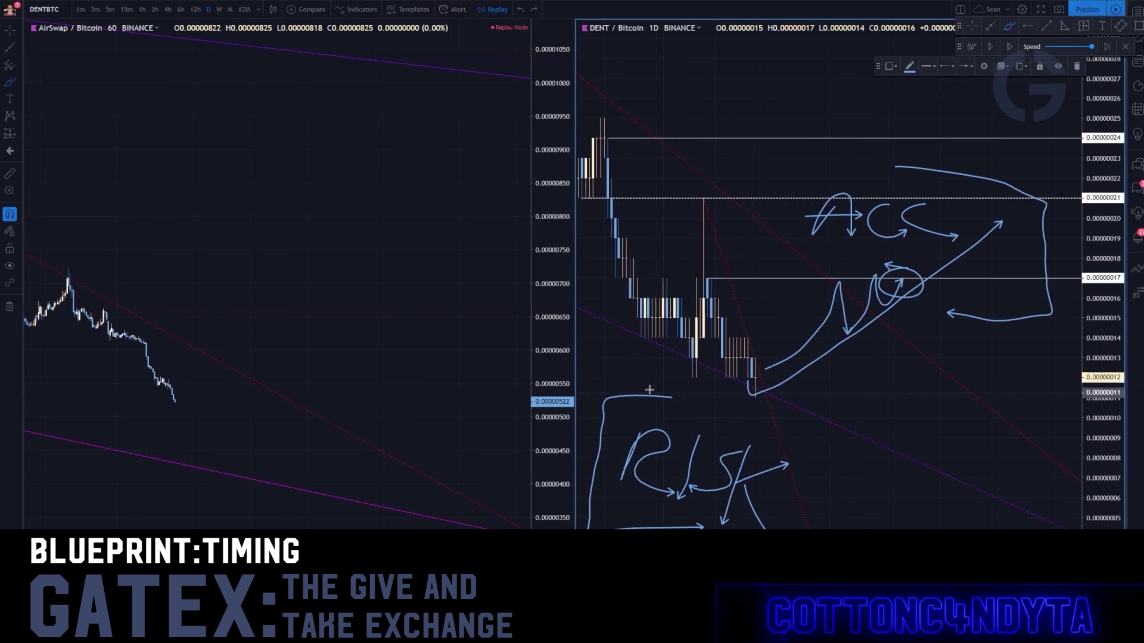
Step: Examine the RISK and ACC sketches together against the wider DENTBTC price history
{"action": "left_click_drag", "start_coordinate": [1094, 436], "coordinate": [1094, 460]}
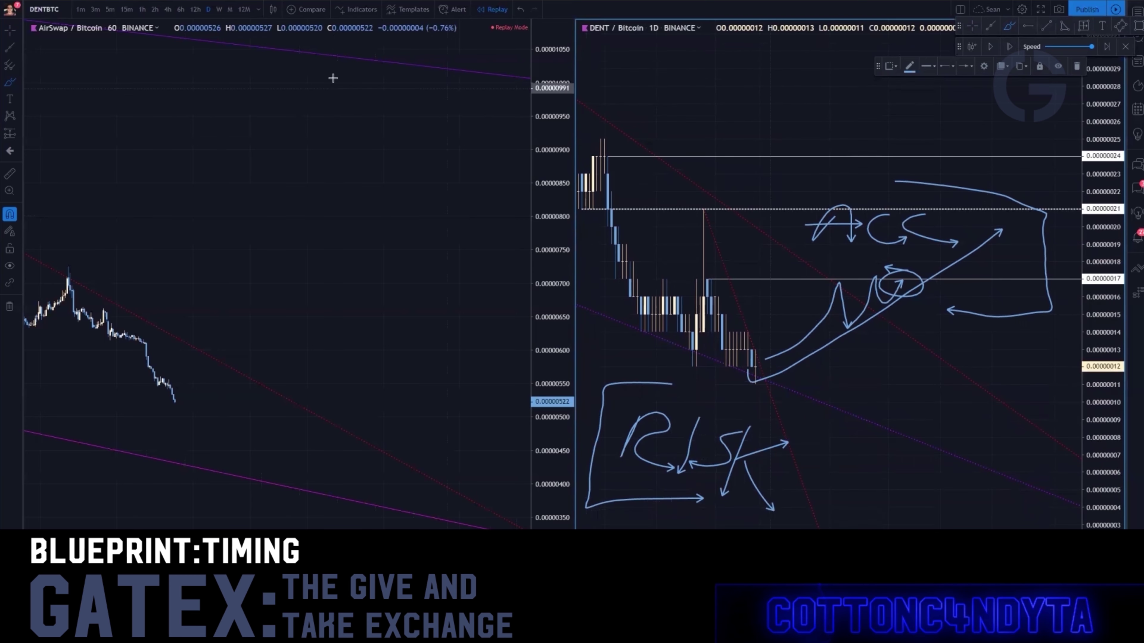
{"action": "left_click", "coordinate": [971, 28]}
{"action": "left_click_drag", "start_coordinate": [655, 336], "coordinate": [745, 320]}
{"action": "left_click_drag", "start_coordinate": [809, 388], "coordinate": [810, 398]}
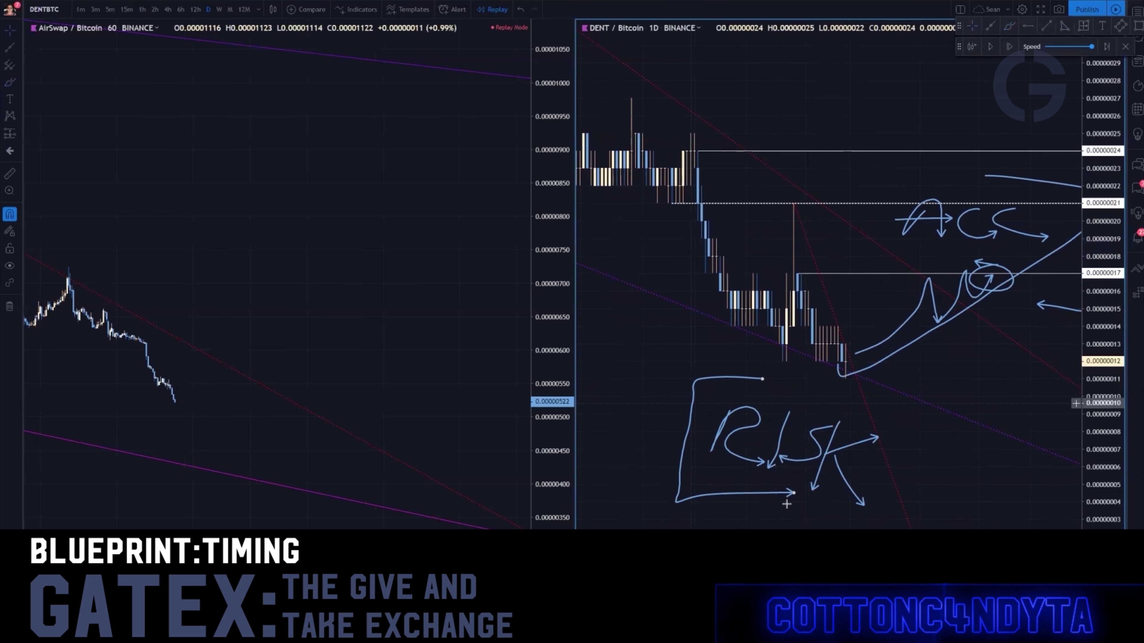
{"action": "left_click_drag", "start_coordinate": [945, 396], "coordinate": [916, 393]}
{"action": "scroll", "coordinate": [1036, 327], "scroll_direction": "down", "scroll_amount": 3}
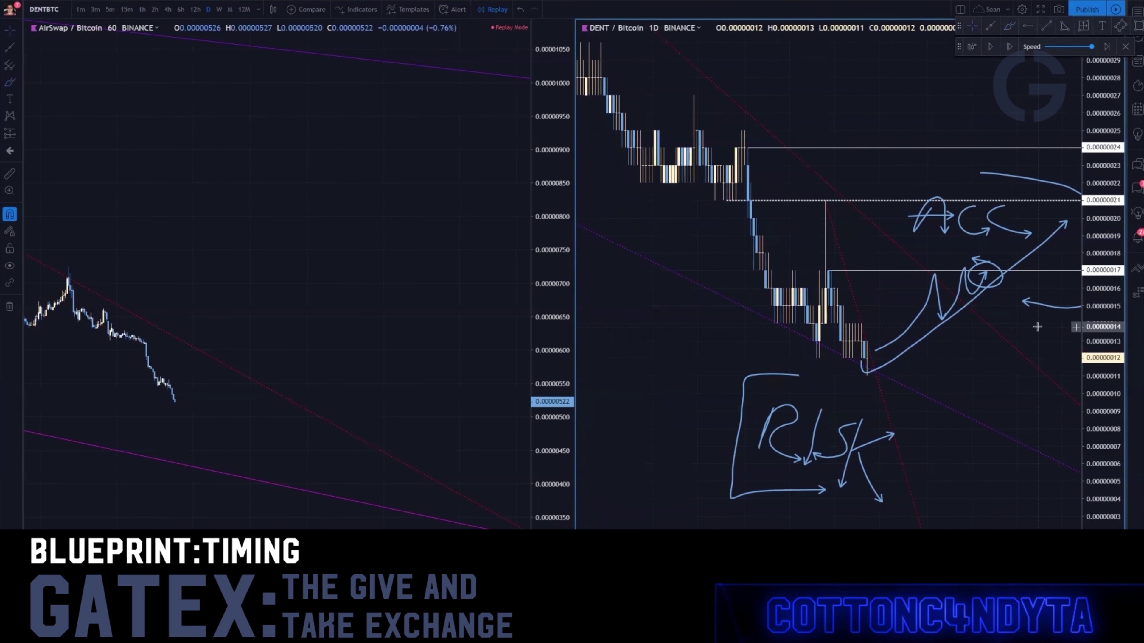
{"action": "left_click_drag", "start_coordinate": [924, 458], "coordinate": [857, 454]}
{"action": "left_click_drag", "start_coordinate": [1091, 184], "coordinate": [1080, 252]}
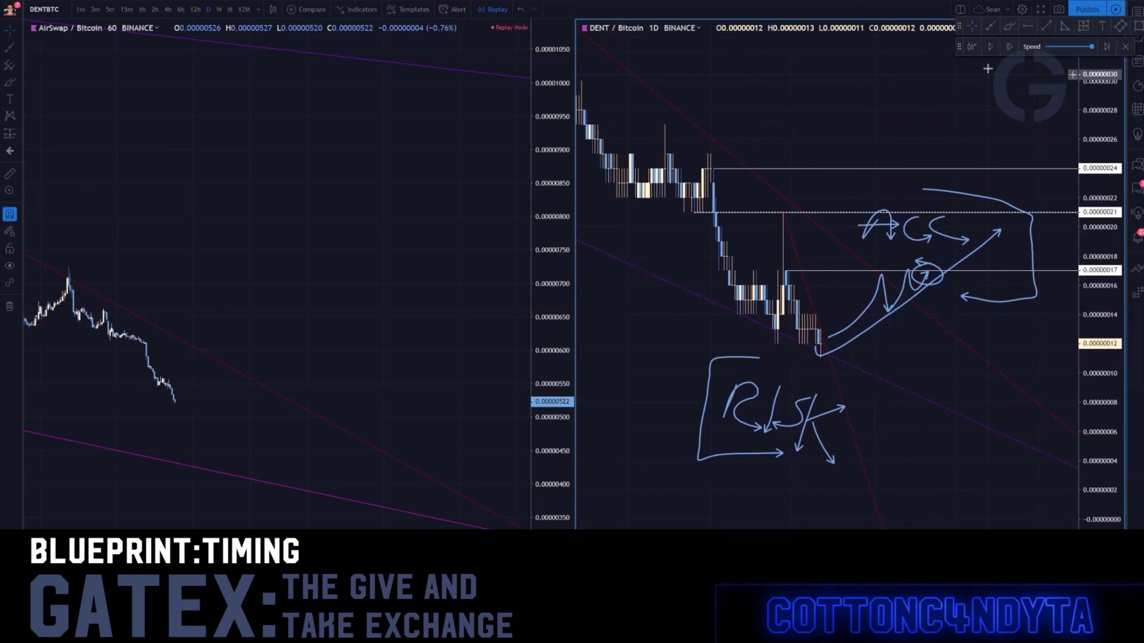
Step: Sketch a freehand arrow back from the last candle's low at about 0.00000011, along the top of the RISK bracket, and undo it
{"action": "left_click", "coordinate": [1009, 26]}
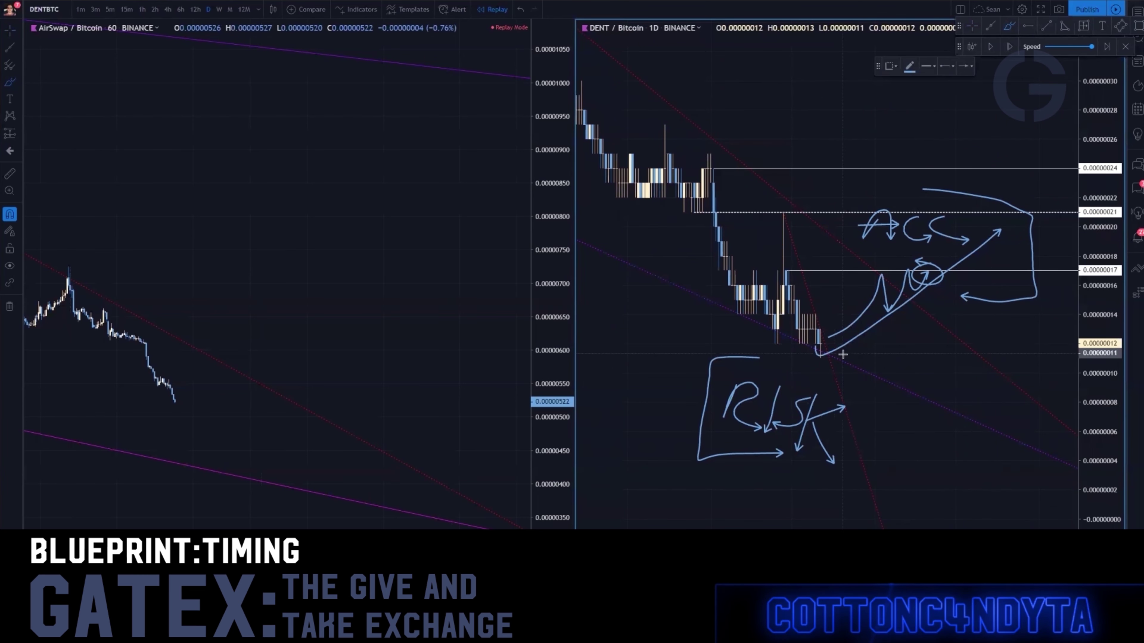
{"action": "left_click_drag", "start_coordinate": [835, 359], "coordinate": [737, 359]}
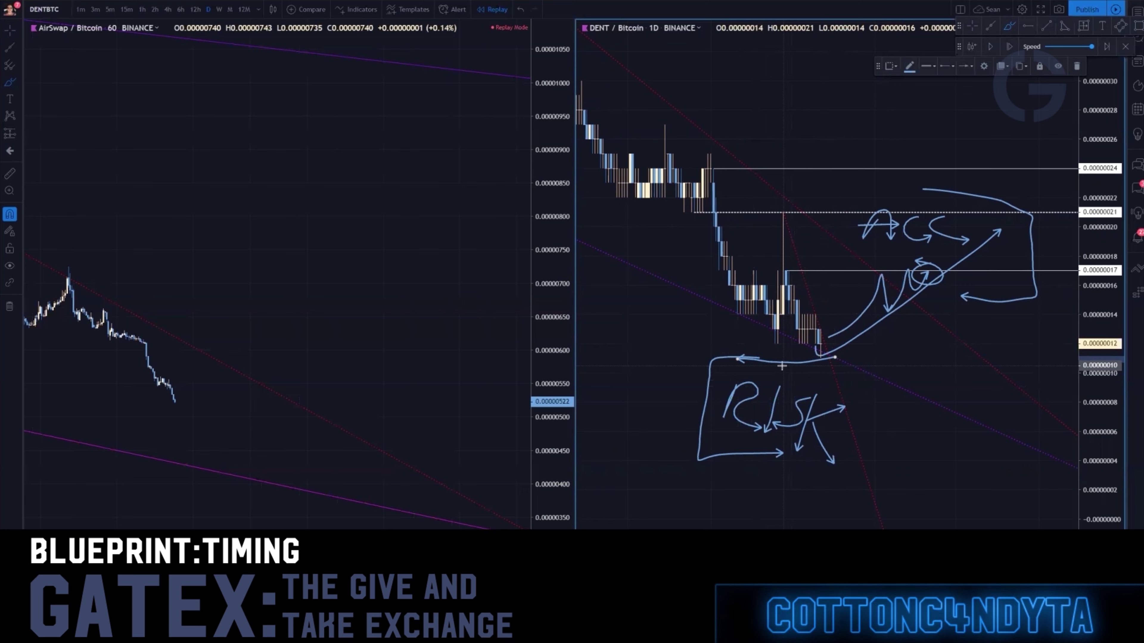
{"action": "key", "text": "ctrl+z"}
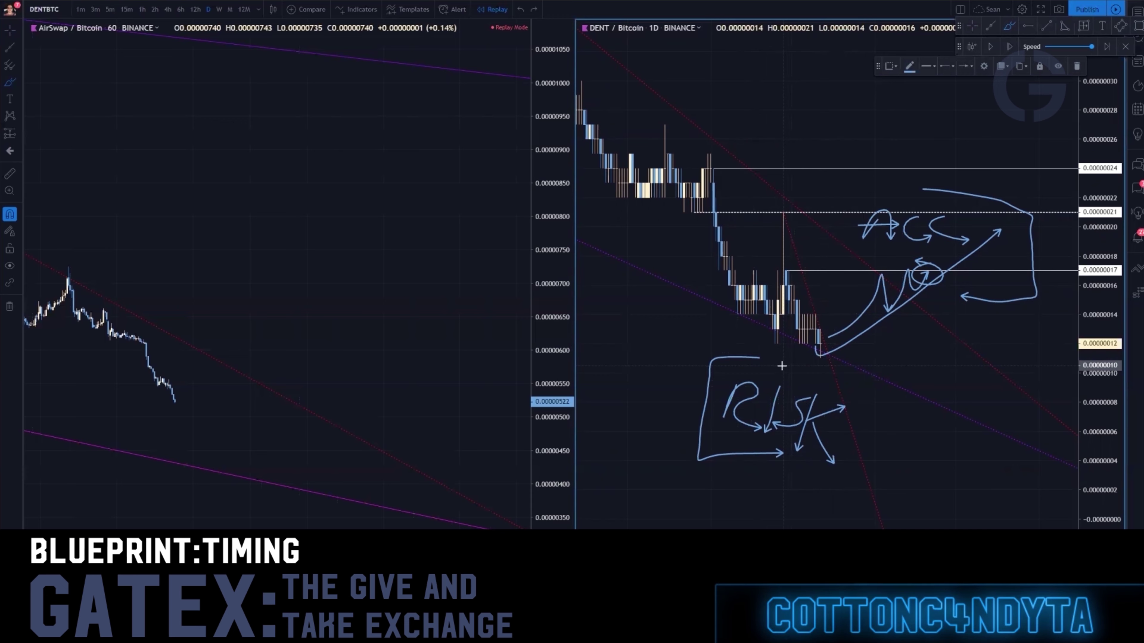
Step: Sketch freehand strokes over the upper DENTBTC price range and a loop around the two projected peaks at 0.00000017, undoing them all
{"action": "mouse_move", "coordinate": [612, 185]}
{"action": "left_mouse_down"}
{"action": "mouse_move", "coordinate": [630, 197]}
{"action": "mouse_move", "coordinate": [784, 176]}
{"action": "left_mouse_up"}
{"action": "left_click_drag", "start_coordinate": [871, 104], "coordinate": [902, 75]}
{"action": "key", "text": "ctrl+z"}
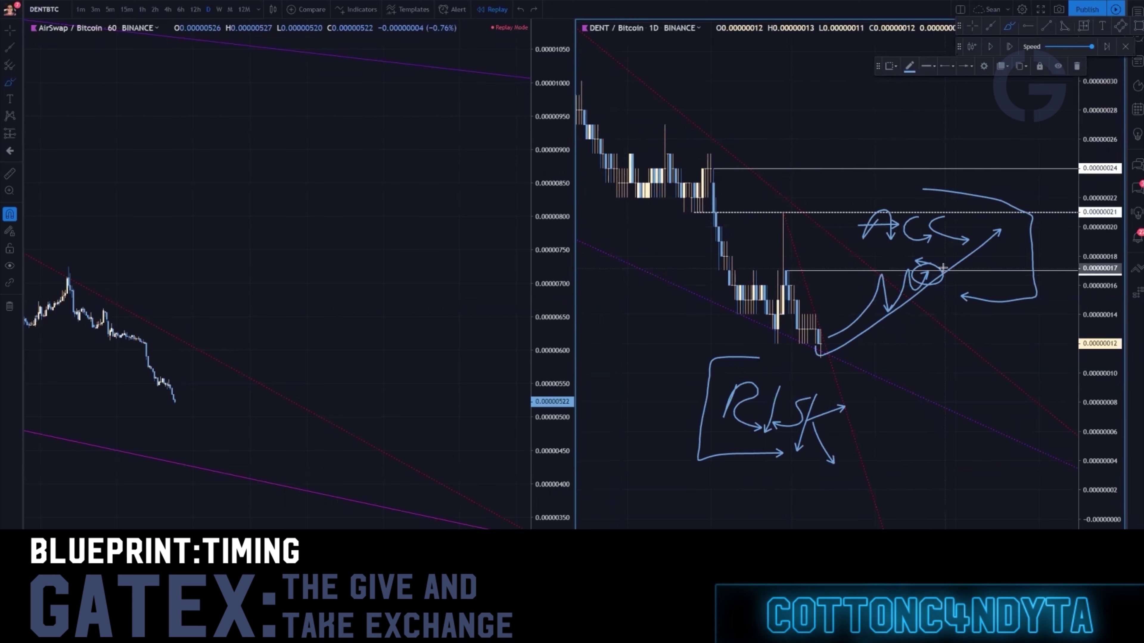
{"action": "mouse_move", "coordinate": [942, 268]}
{"action": "left_mouse_down"}
{"action": "mouse_move", "coordinate": [893, 266]}
{"action": "mouse_move", "coordinate": [882, 286]}
{"action": "mouse_move", "coordinate": [943, 271]}
{"action": "left_mouse_up"}
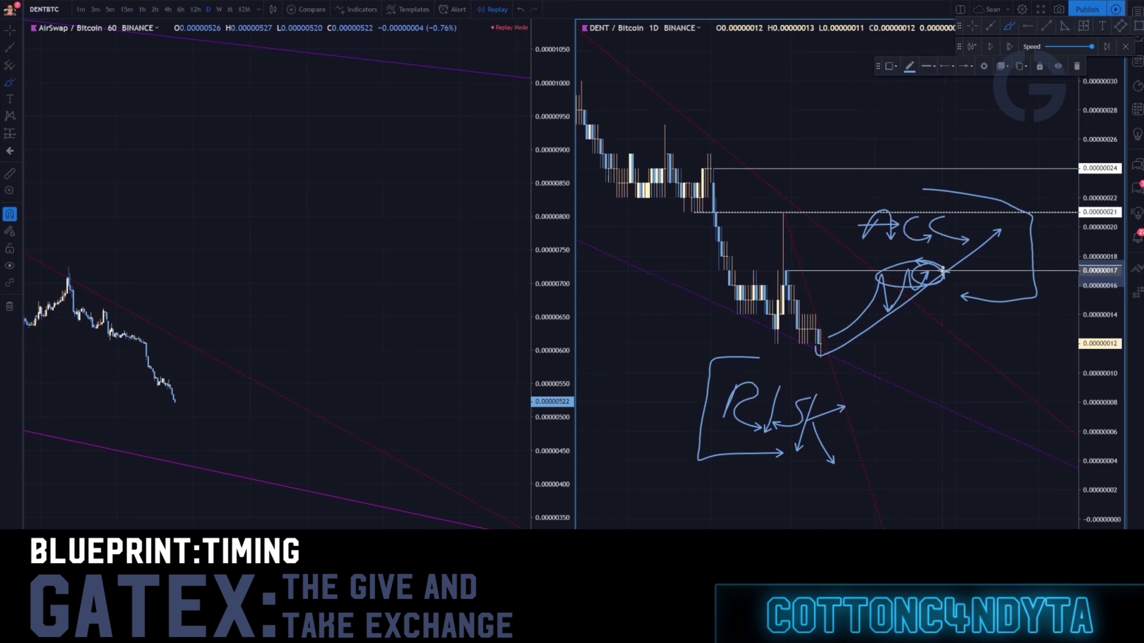
{"action": "key", "text": "ctrl+z"}
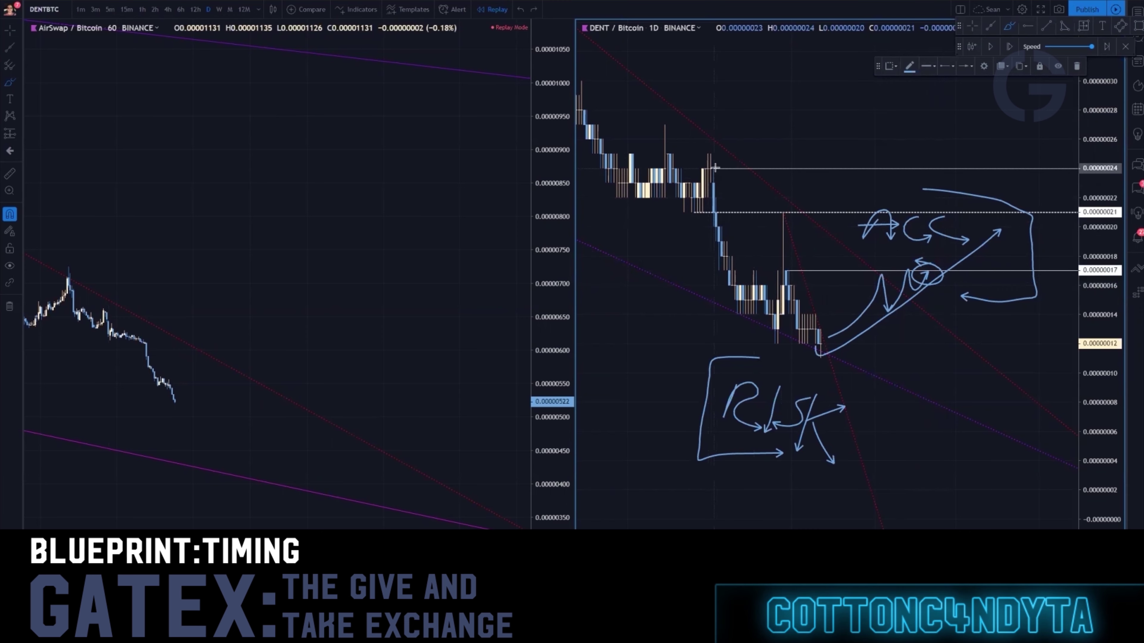
Step: Sketch freehand brackets around the ACC and RISK annotations and a mark near the last candles, undoing each one
{"action": "mouse_move", "coordinate": [944, 184]}
{"action": "left_mouse_down"}
{"action": "mouse_move", "coordinate": [868, 179]}
{"action": "mouse_move", "coordinate": [816, 270]}
{"action": "mouse_move", "coordinate": [970, 323]}
{"action": "left_mouse_up"}
{"action": "key", "text": "ctrl+z"}
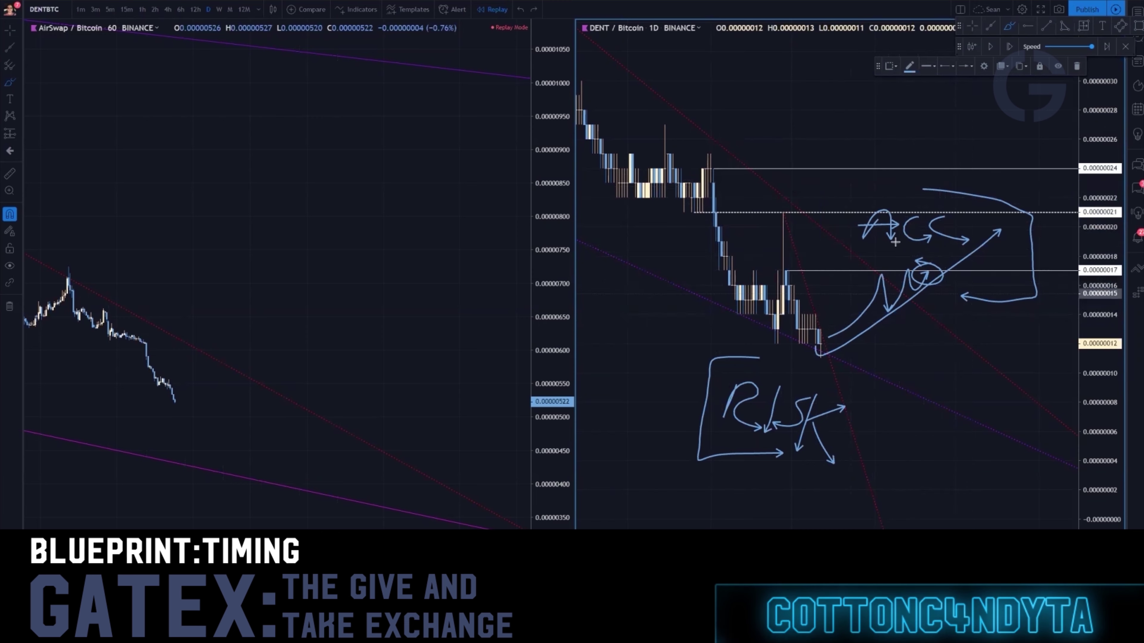
{"action": "mouse_move", "coordinate": [919, 168]}
{"action": "left_mouse_down"}
{"action": "mouse_move", "coordinate": [1054, 289]}
{"action": "mouse_move", "coordinate": [976, 332]}
{"action": "left_mouse_up"}
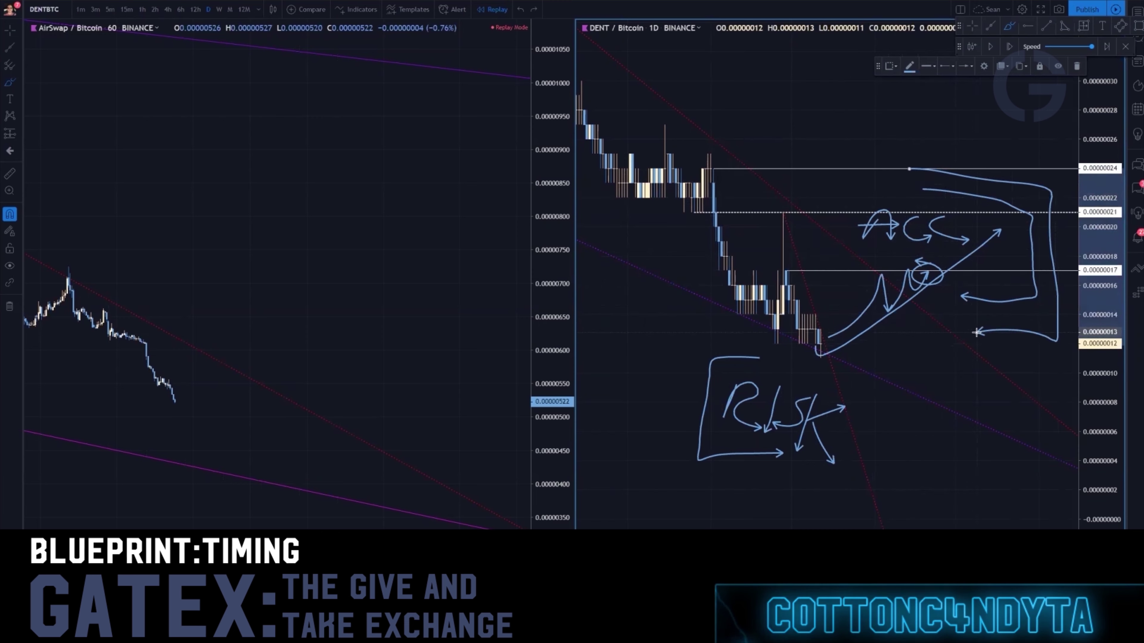
{"action": "key", "text": "ctrl+z"}
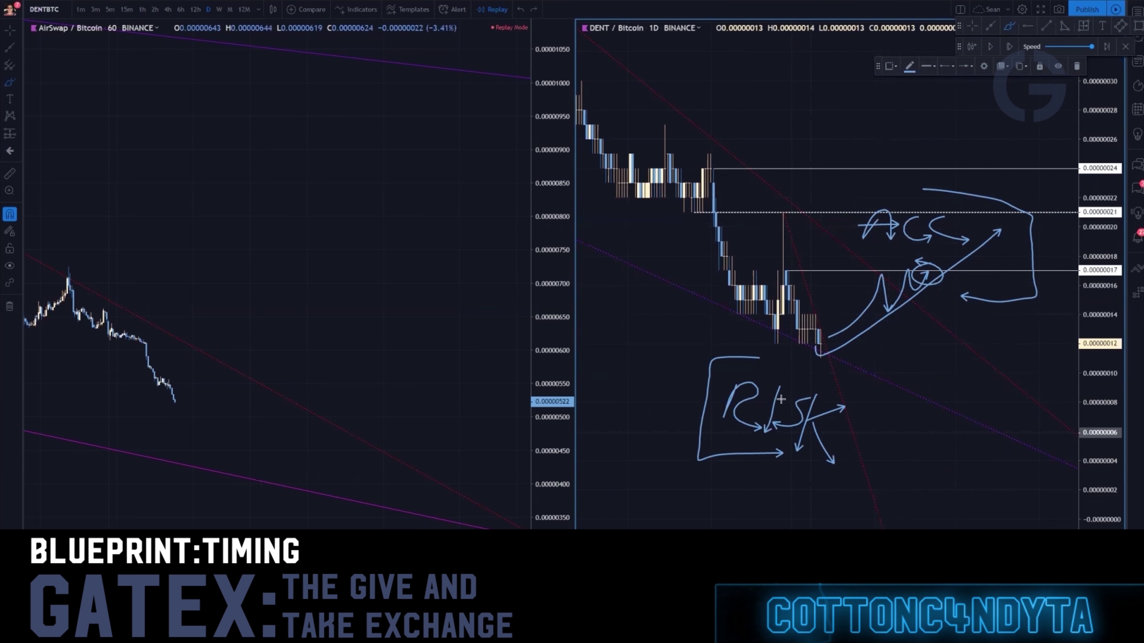
{"action": "mouse_move", "coordinate": [757, 346]}
{"action": "left_mouse_down"}
{"action": "mouse_move", "coordinate": [682, 354]}
{"action": "mouse_move", "coordinate": [671, 471]}
{"action": "mouse_move", "coordinate": [737, 469]}
{"action": "left_mouse_up"}
{"action": "key", "text": "ctrl+z"}
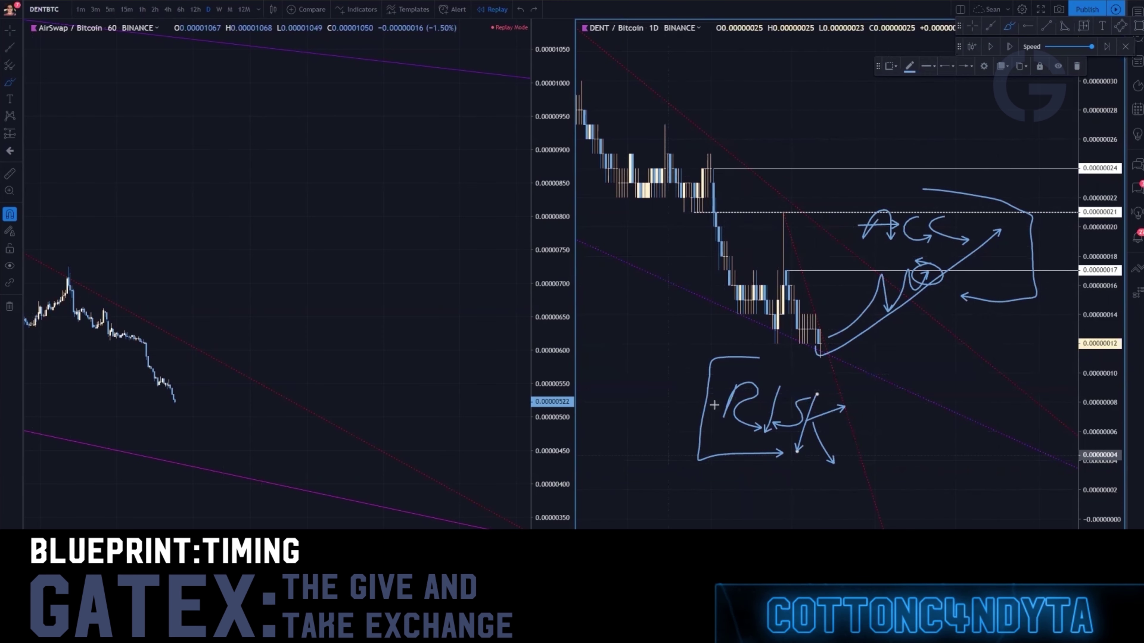
{"action": "mouse_move", "coordinate": [817, 326]}
{"action": "left_mouse_down"}
{"action": "mouse_move", "coordinate": [792, 356]}
{"action": "mouse_move", "coordinate": [817, 328]}
{"action": "left_mouse_up"}
{"action": "key", "text": "ctrl+z"}
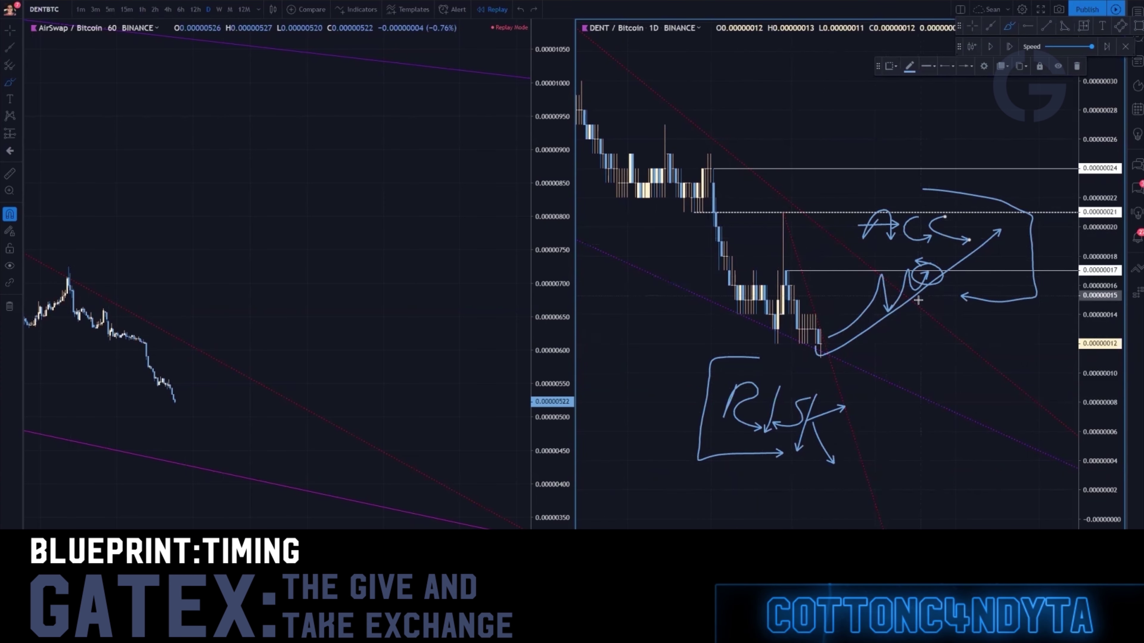
Step: Remove the RISK, ACC and bounce sketches from the DENTBTC chart and exit the Brush tool
{"action": "scroll", "coordinate": [926, 233], "scroll_direction": "left", "scroll_amount": 5}
{"action": "scroll", "coordinate": [962, 316], "scroll_direction": "up", "scroll_amount": 3}
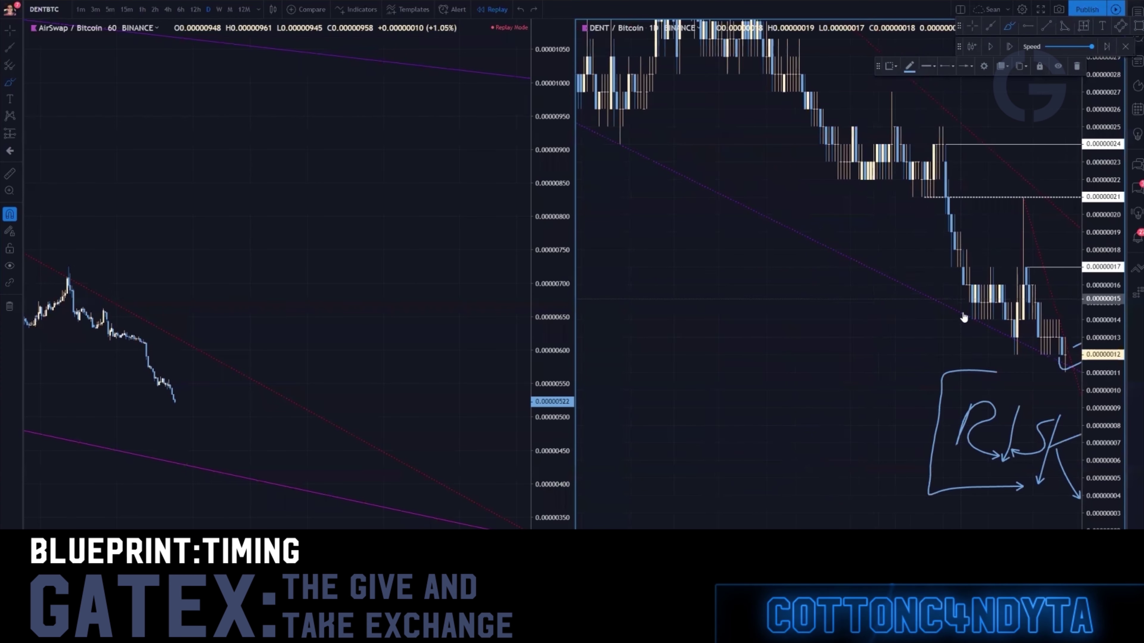
{"action": "scroll", "coordinate": [963, 316], "scroll_direction": "up", "scroll_amount": 4}
{"action": "scroll", "coordinate": [809, 332], "scroll_direction": "down", "scroll_amount": 1}
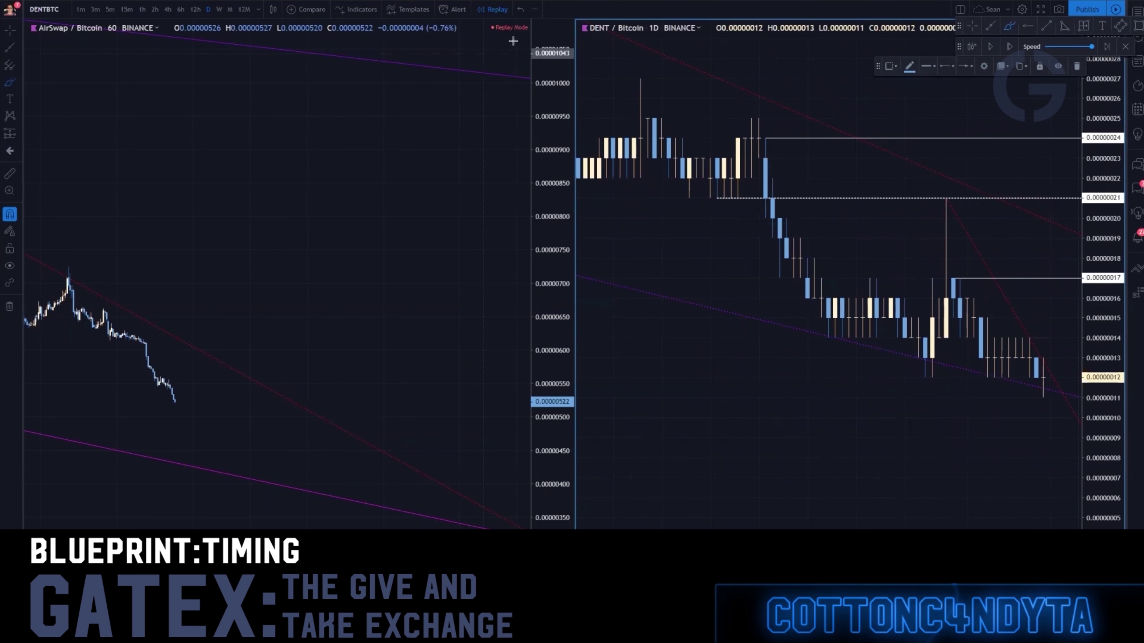
{"action": "key", "text": "Escape"}
Step: Examine the last DENTBTC candle against the steep trend line, the purple support line and the earlier price history
{"action": "left_click_drag", "start_coordinate": [859, 465], "coordinate": [657, 425]}
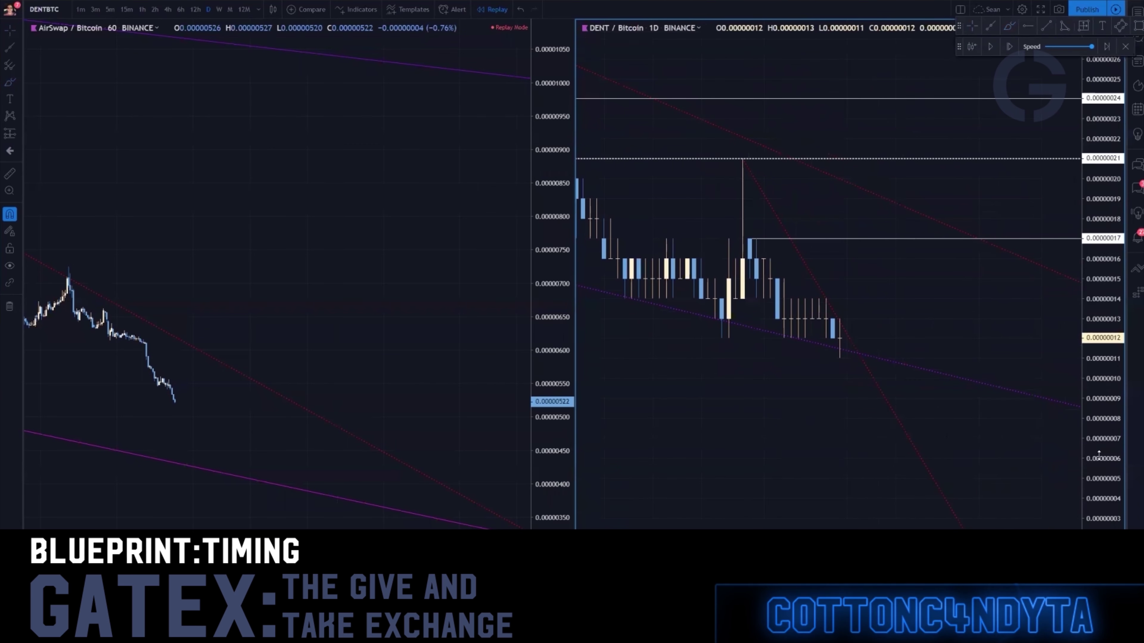
{"action": "left_click_drag", "start_coordinate": [1099, 452], "coordinate": [1095, 374]}
{"action": "scroll", "coordinate": [935, 402], "scroll_direction": "up", "scroll_amount": 2}
{"action": "left_click_drag", "start_coordinate": [896, 344], "coordinate": [921, 301]}
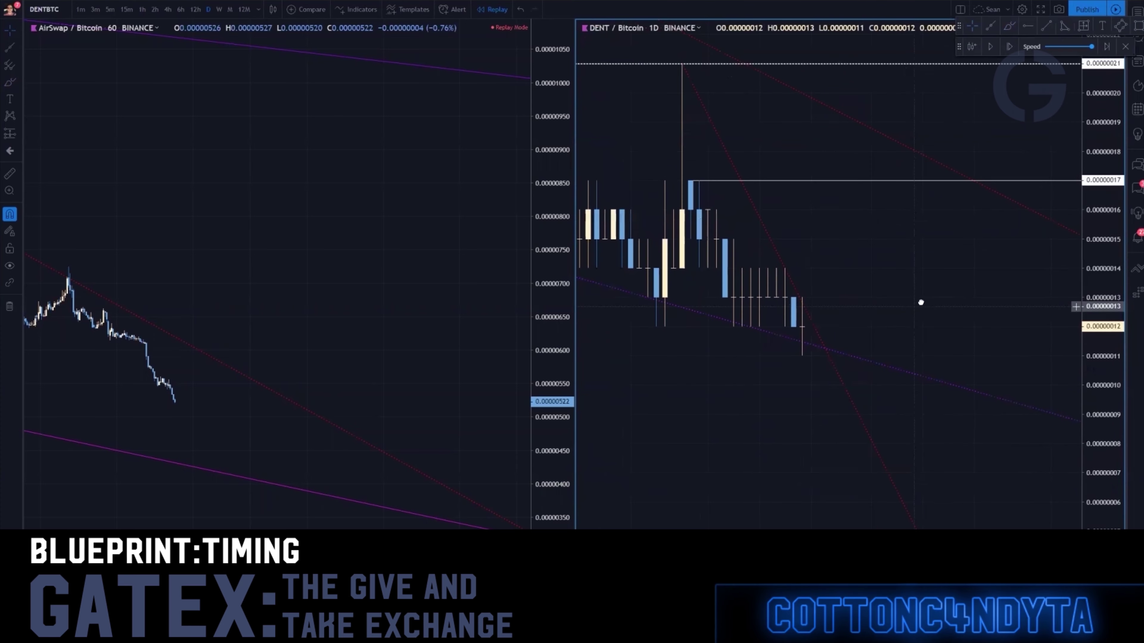
{"action": "scroll", "coordinate": [768, 337], "scroll_direction": "down", "scroll_amount": 9}
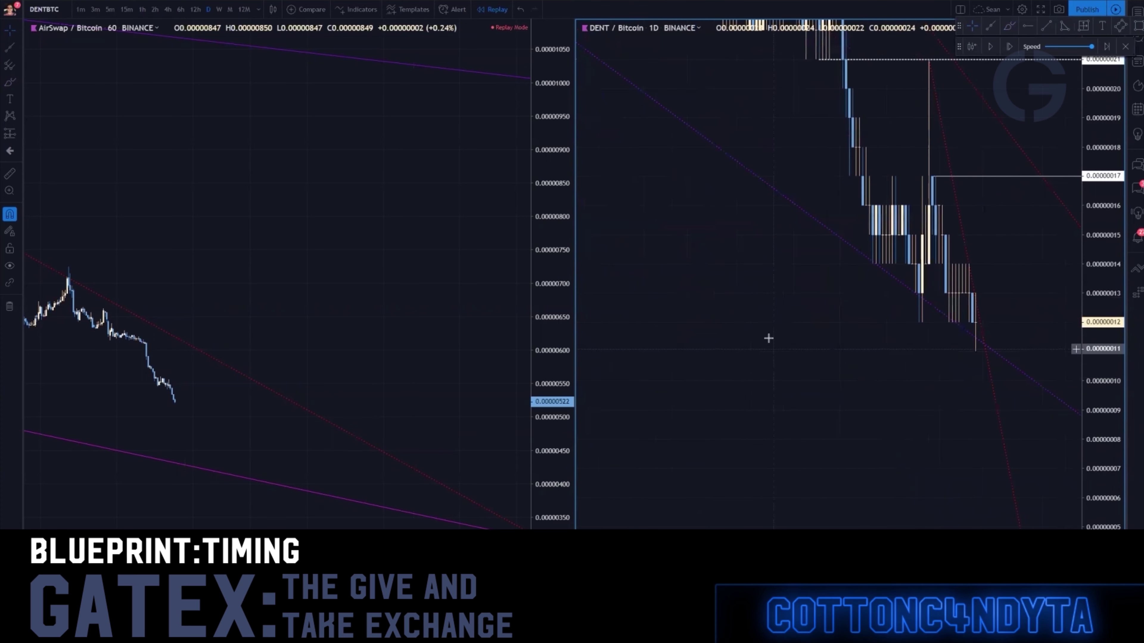
{"action": "scroll", "coordinate": [804, 442], "scroll_direction": "up", "scroll_amount": 3}
{"action": "scroll", "coordinate": [803, 443], "scroll_direction": "up", "scroll_amount": 2}
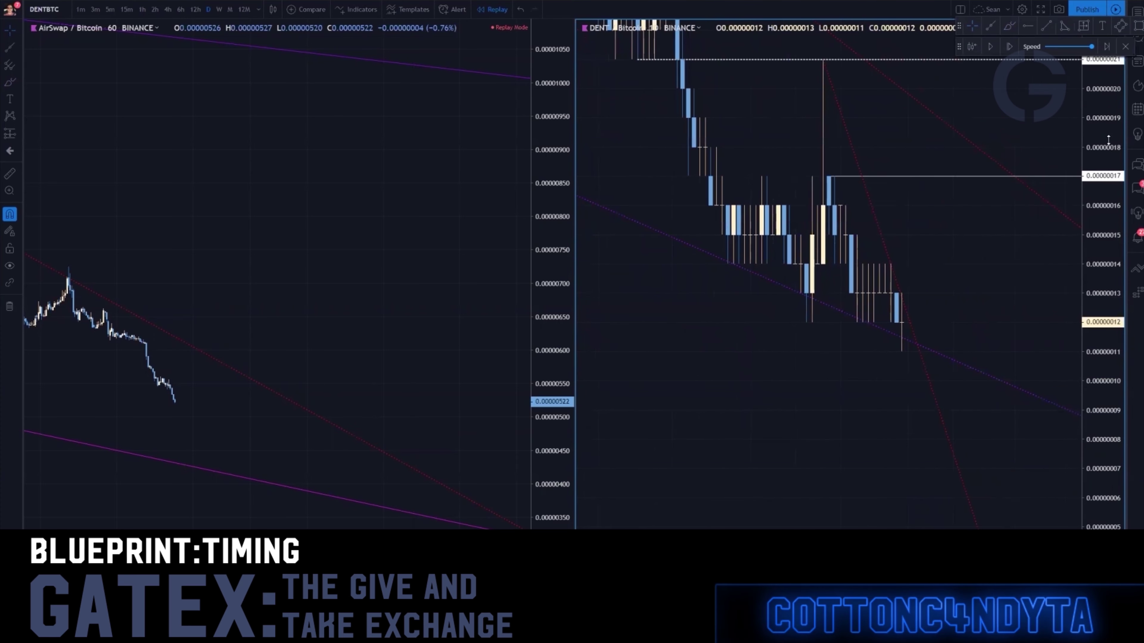
{"action": "left_click_drag", "start_coordinate": [1107, 143], "coordinate": [1101, 410]}
{"action": "scroll", "coordinate": [766, 380], "scroll_direction": "down", "scroll_amount": 8}
{"action": "scroll", "coordinate": [888, 352], "scroll_direction": "up", "scroll_amount": 5}
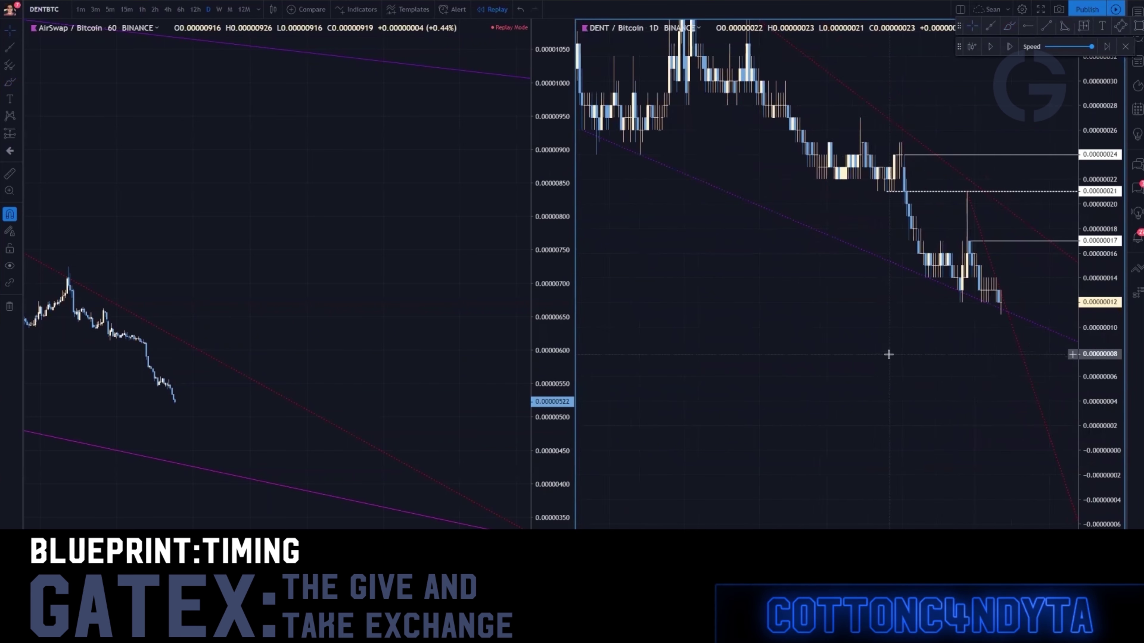
Step: Place a horizontal ray under the latest DENTBTC candles and move it up to the 0.00000012 support level
{"action": "left_click_drag", "start_coordinate": [1089, 391], "coordinate": [1089, 309]}
{"action": "left_click_drag", "start_coordinate": [1003, 299], "coordinate": [835, 355]}
{"action": "left_click_drag", "start_coordinate": [686, 465], "coordinate": [724, 437]}
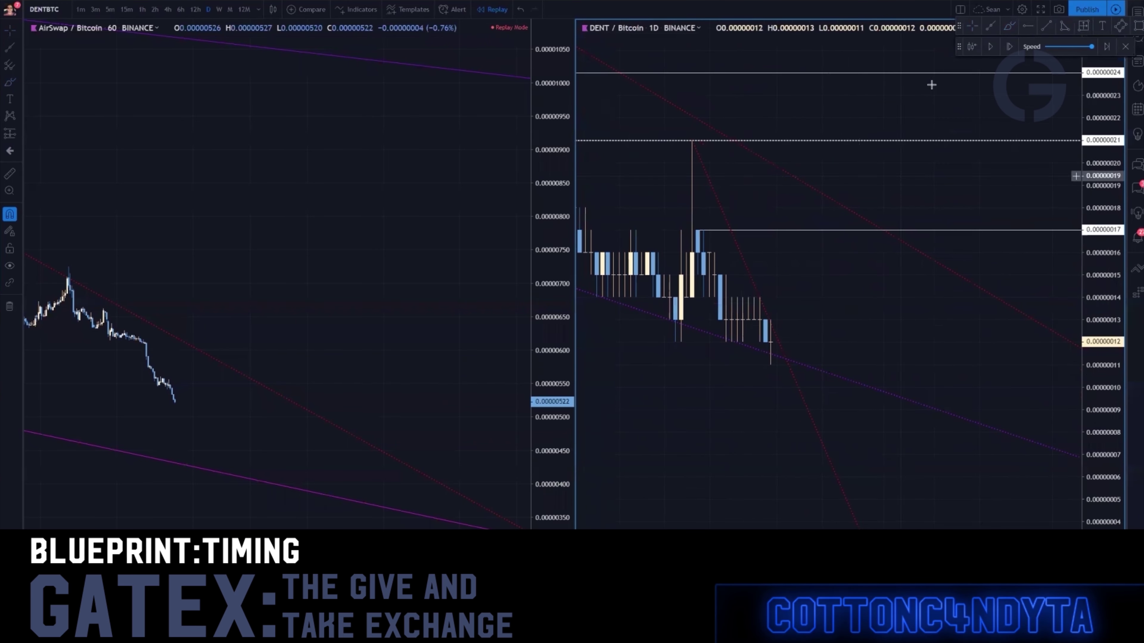
{"action": "left_click", "coordinate": [958, 75]}
{"action": "left_click", "coordinate": [751, 362]}
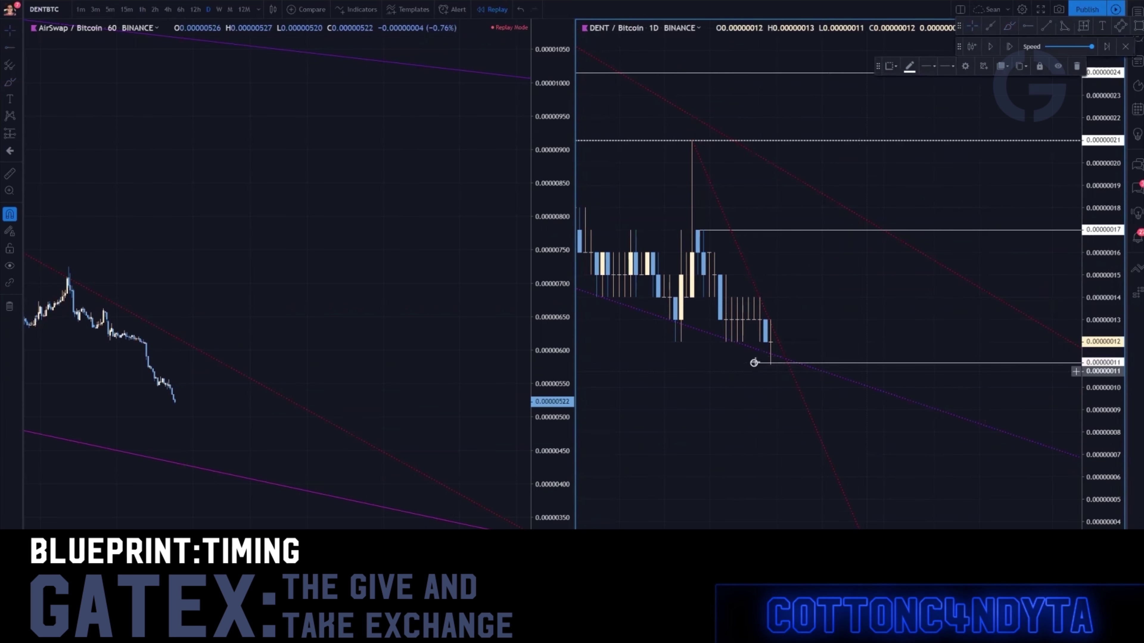
{"action": "left_click_drag", "start_coordinate": [752, 364], "coordinate": [700, 341]}
{"action": "left_click_drag", "start_coordinate": [870, 300], "coordinate": [847, 303]}
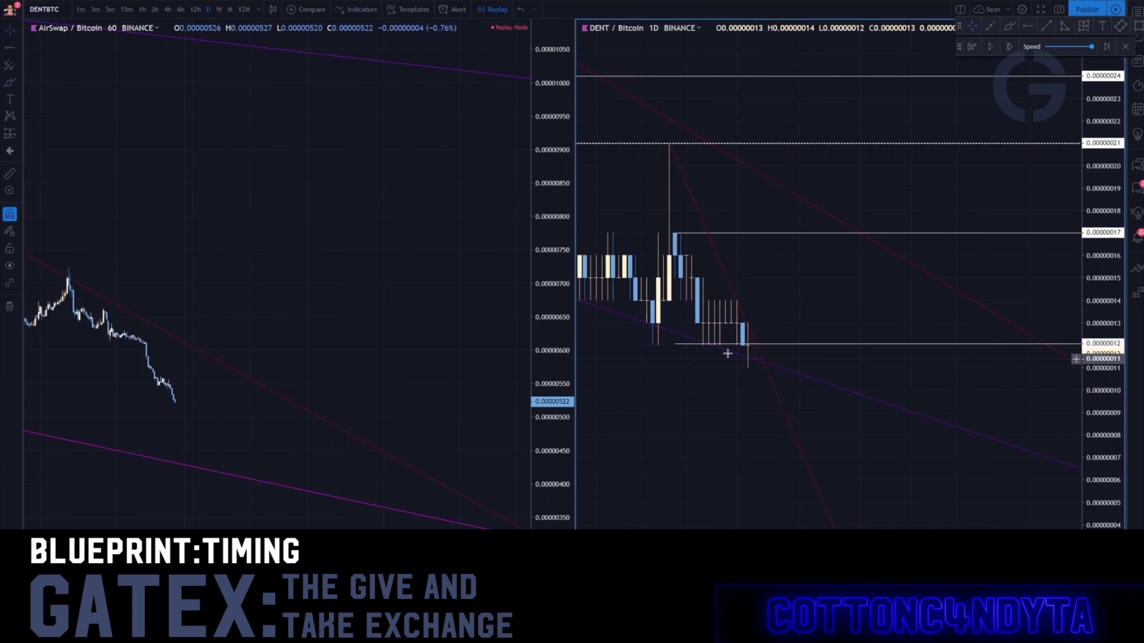
Step: Sketch a stepped fall from the last DENTBTC candle to a lower level near 0.00000009, undoing both brush strokes
{"action": "left_click", "coordinate": [1005, 29]}
{"action": "mouse_move", "coordinate": [742, 347]}
{"action": "left_mouse_down"}
{"action": "mouse_move", "coordinate": [800, 377]}
{"action": "mouse_move", "coordinate": [799, 408]}
{"action": "mouse_move", "coordinate": [854, 409]}
{"action": "left_mouse_up"}
{"action": "left_click_drag", "start_coordinate": [757, 337], "coordinate": [727, 350]}
{"action": "key", "text": "ctrl+z"}
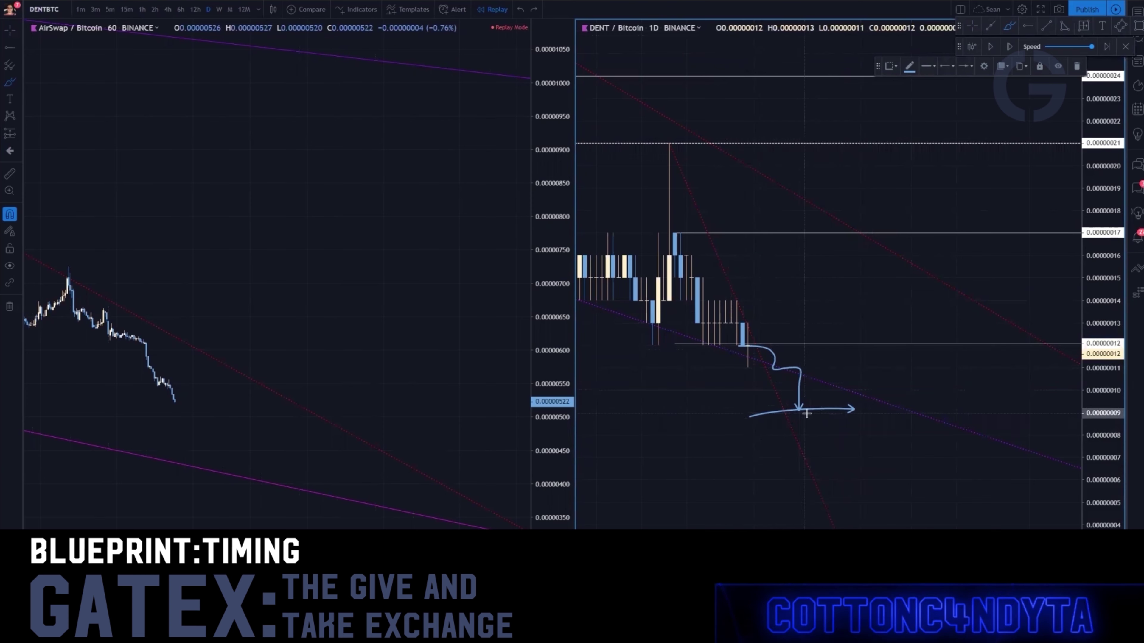
{"action": "key", "text": "ctrl+z"}
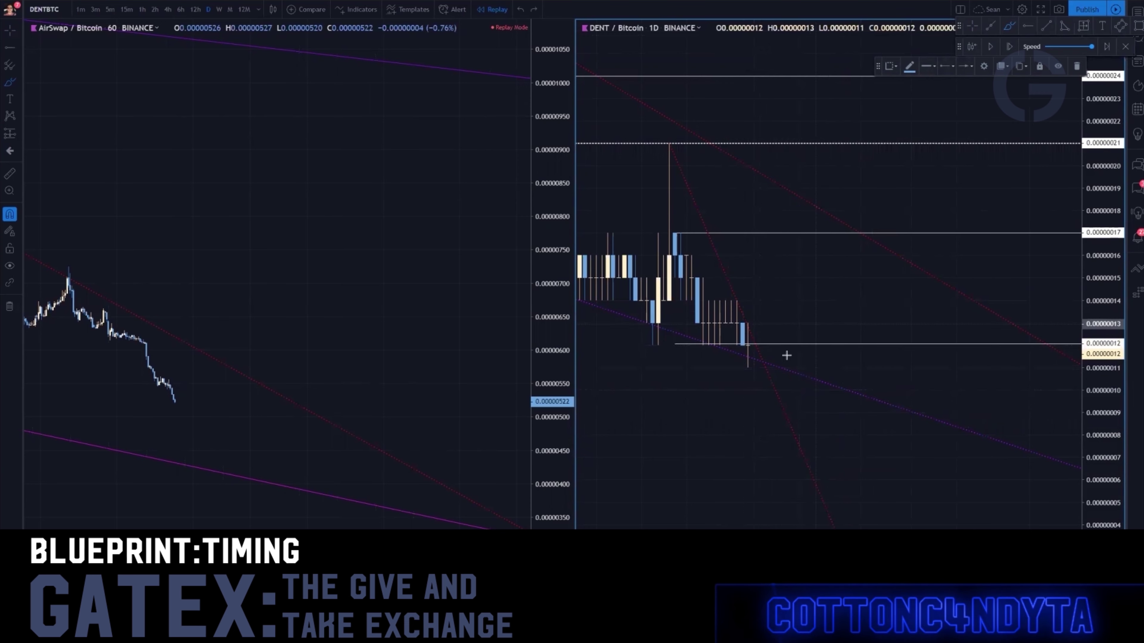
Step: Exit the Brush tool and nudge the new horizontal ray exactly onto the candle lows at 0.00000012
{"action": "left_click", "coordinate": [971, 28]}
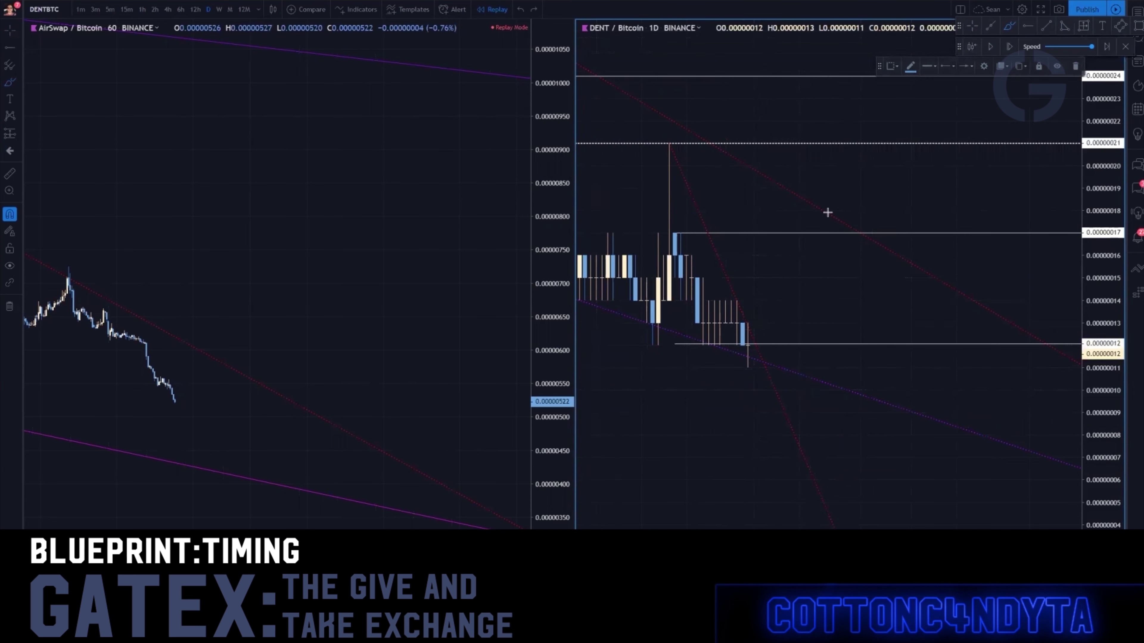
{"action": "left_click_drag", "start_coordinate": [675, 344], "coordinate": [675, 345]}
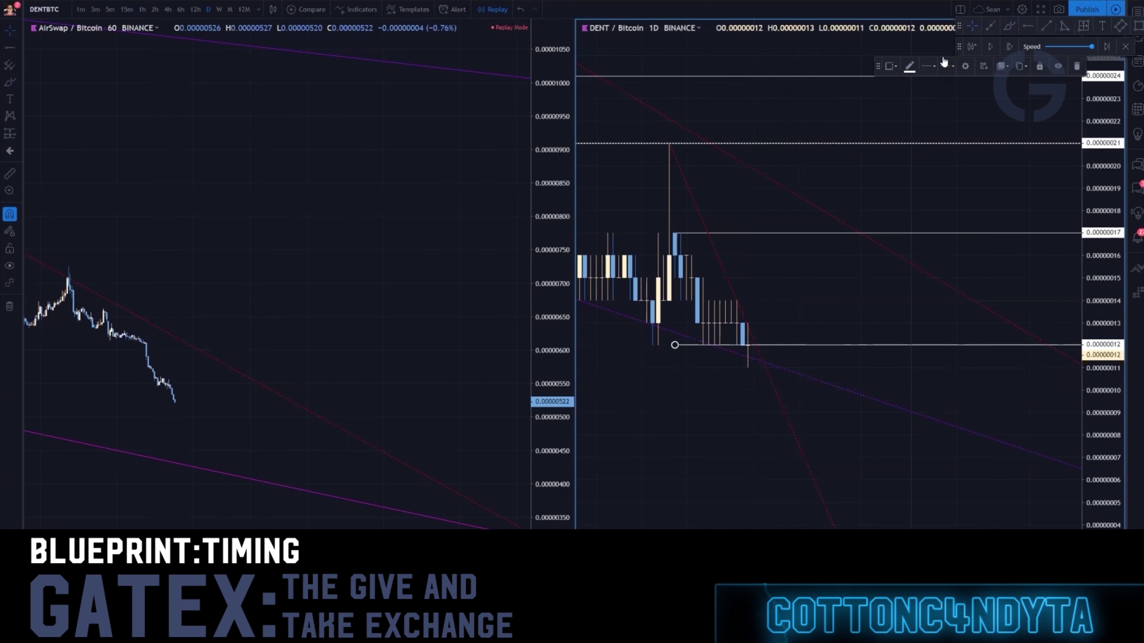
Step: Sketch a drop from the last candle to a short line near 0.00000010, undoing both brush strokes
{"action": "left_click", "coordinate": [1007, 28]}
{"action": "mouse_move", "coordinate": [748, 347]}
{"action": "left_mouse_down"}
{"action": "mouse_move", "coordinate": [750, 367]}
{"action": "mouse_move", "coordinate": [766, 355]}
{"action": "mouse_move", "coordinate": [761, 388]}
{"action": "mouse_move", "coordinate": [776, 403]}
{"action": "left_mouse_up"}
{"action": "left_click_drag", "start_coordinate": [716, 385], "coordinate": [782, 395]}
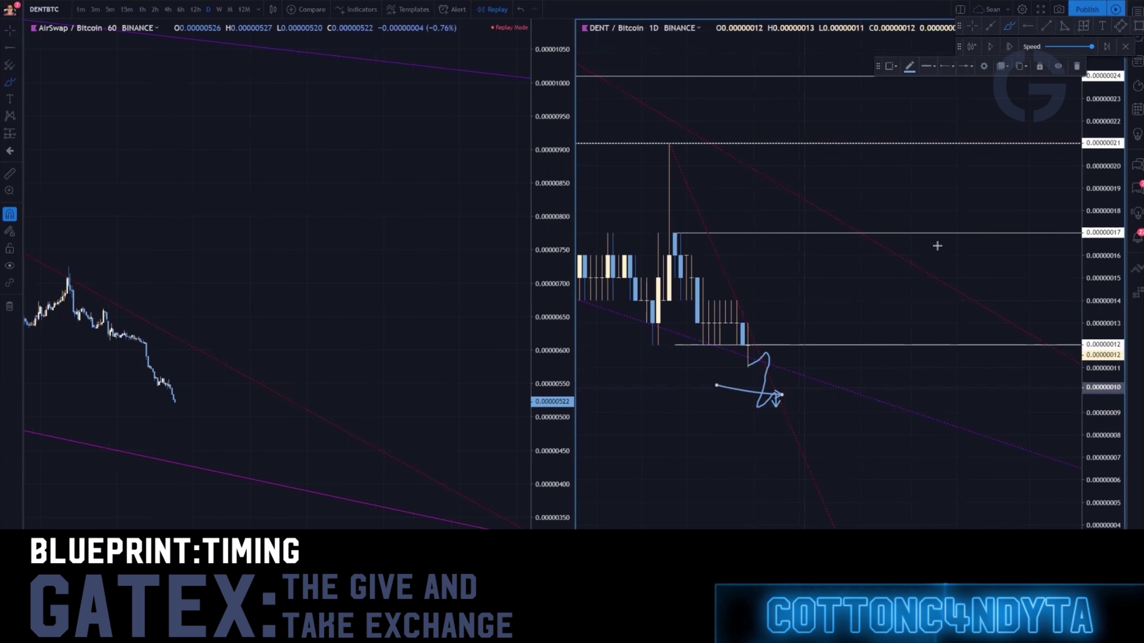
{"action": "key", "text": "ctrl+z"}
{"action": "key", "text": "ctrl+z"}
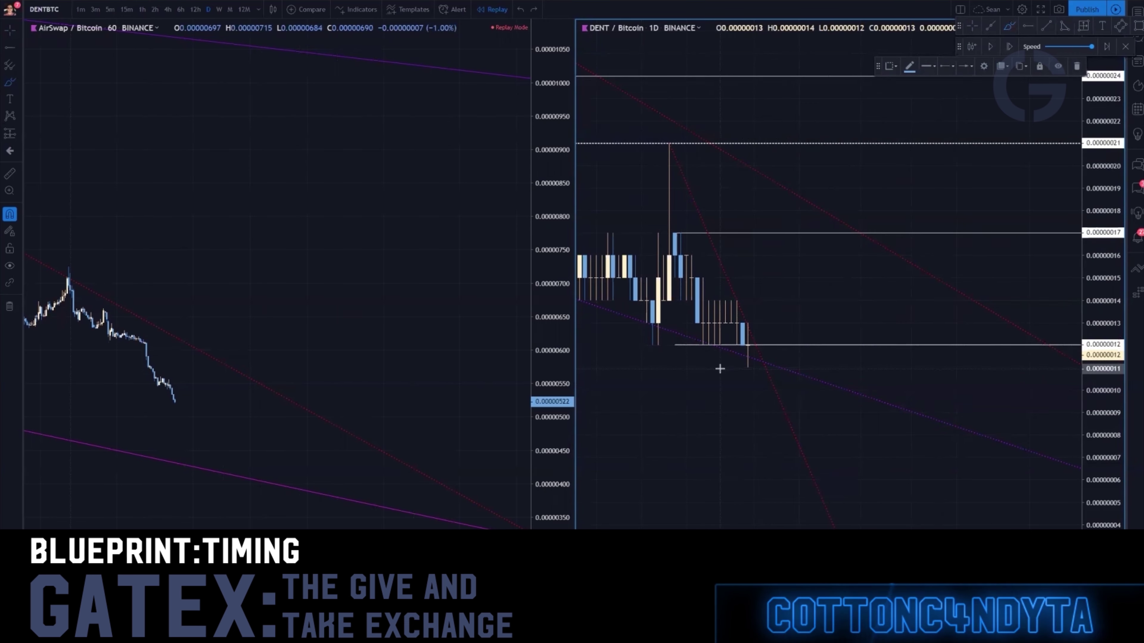
Step: Handwrite a letter R below the DENTBTC candles and trace the purple support line twice, undoing each trace
{"action": "left_click_drag", "start_coordinate": [652, 410], "coordinate": [646, 488]}
{"action": "left_click_drag", "start_coordinate": [630, 413], "coordinate": [687, 480]}
{"action": "left_click_drag", "start_coordinate": [596, 299], "coordinate": [1074, 481]}
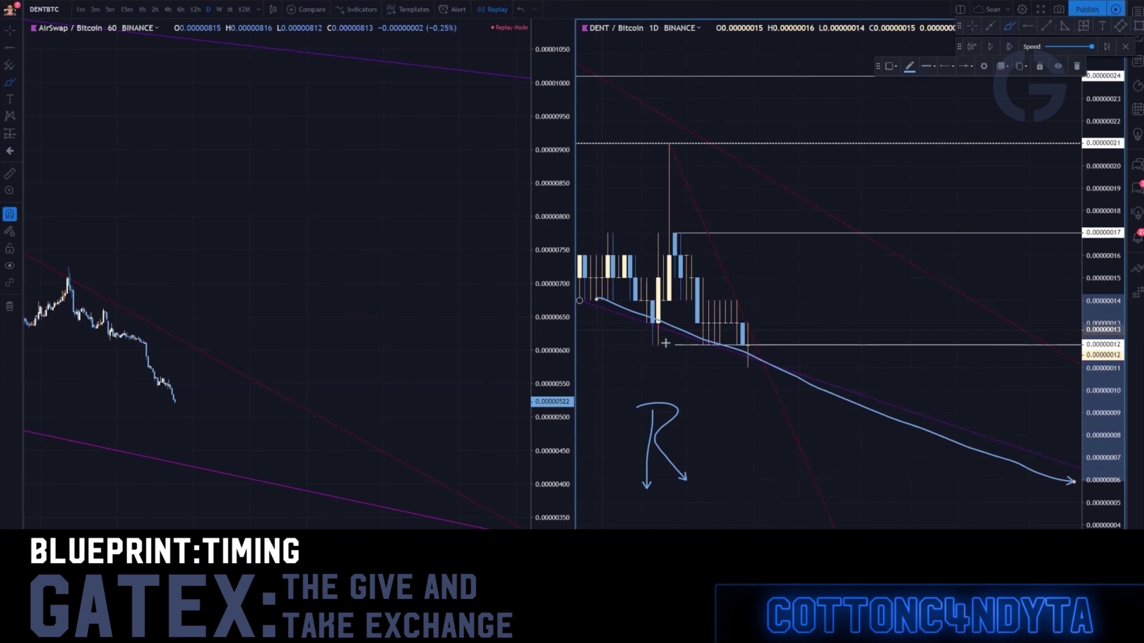
{"action": "key", "text": "ctrl+z"}
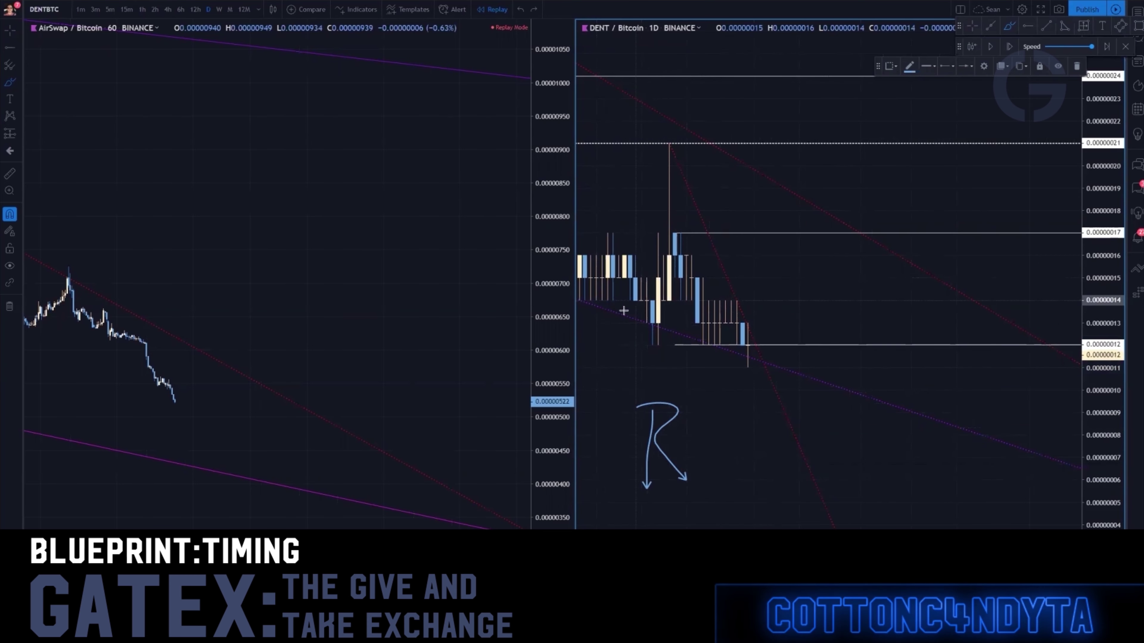
{"action": "left_click_drag", "start_coordinate": [602, 305], "coordinate": [917, 417]}
{"action": "key", "text": "ctrl+z"}
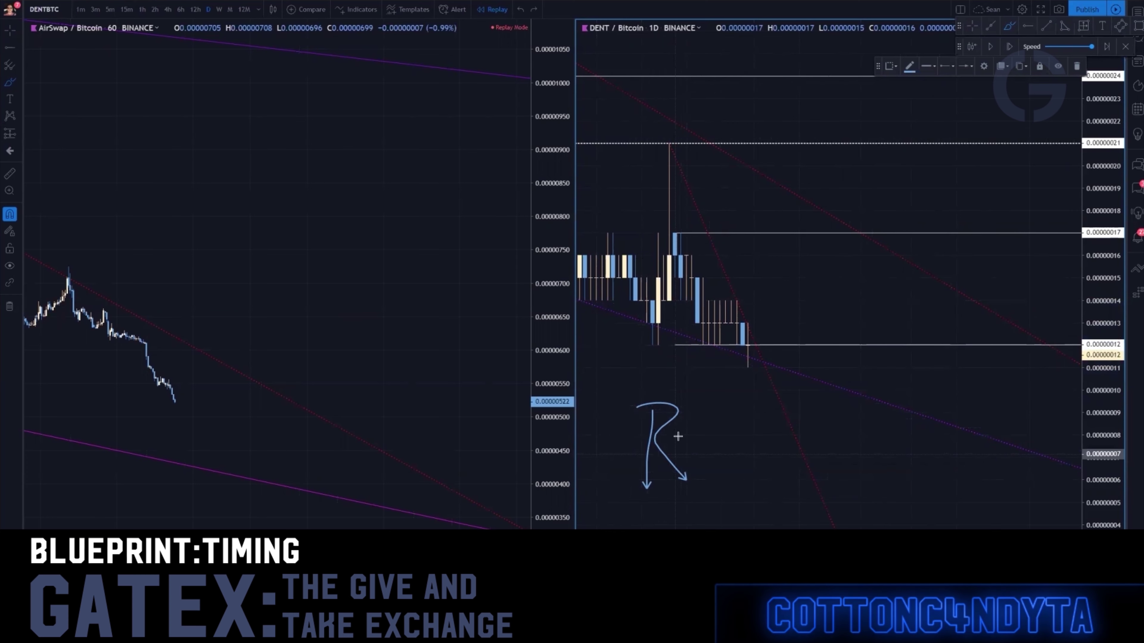
Step: Complete the handwritten word RISK below the candles and bracket it, undoing all of these brush strokes
{"action": "left_click_drag", "start_coordinate": [697, 419], "coordinate": [691, 500]}
{"action": "left_click_drag", "start_coordinate": [734, 424], "coordinate": [698, 482]}
{"action": "left_click_drag", "start_coordinate": [775, 419], "coordinate": [759, 504]}
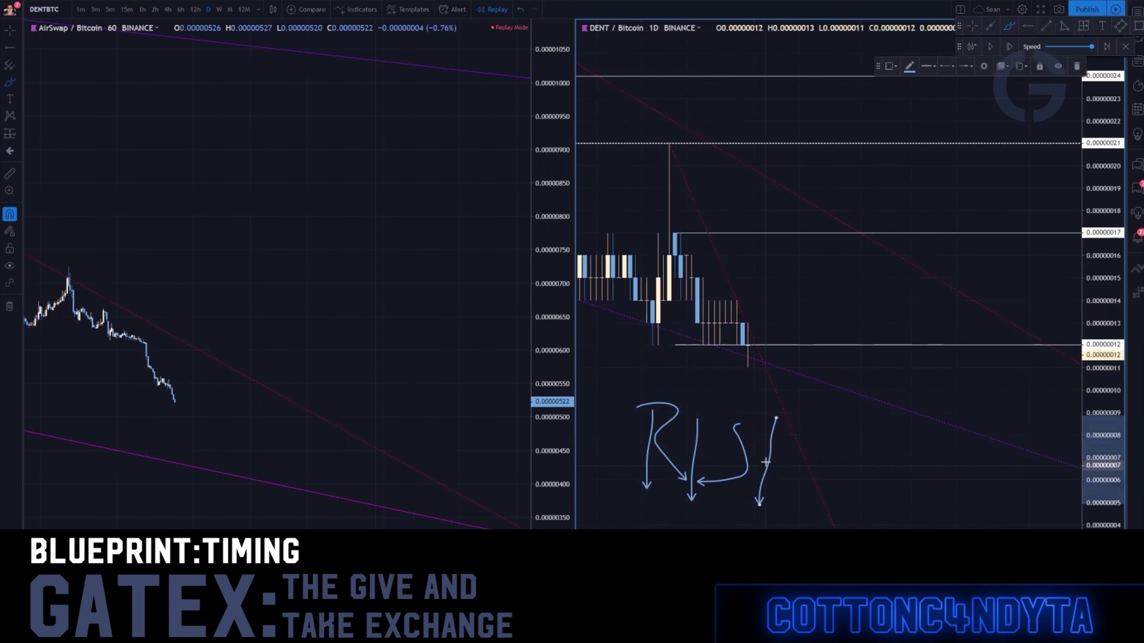
{"action": "mouse_move", "coordinate": [772, 457]}
{"action": "left_mouse_down"}
{"action": "mouse_move", "coordinate": [822, 433]}
{"action": "mouse_move", "coordinate": [798, 518]}
{"action": "left_mouse_up"}
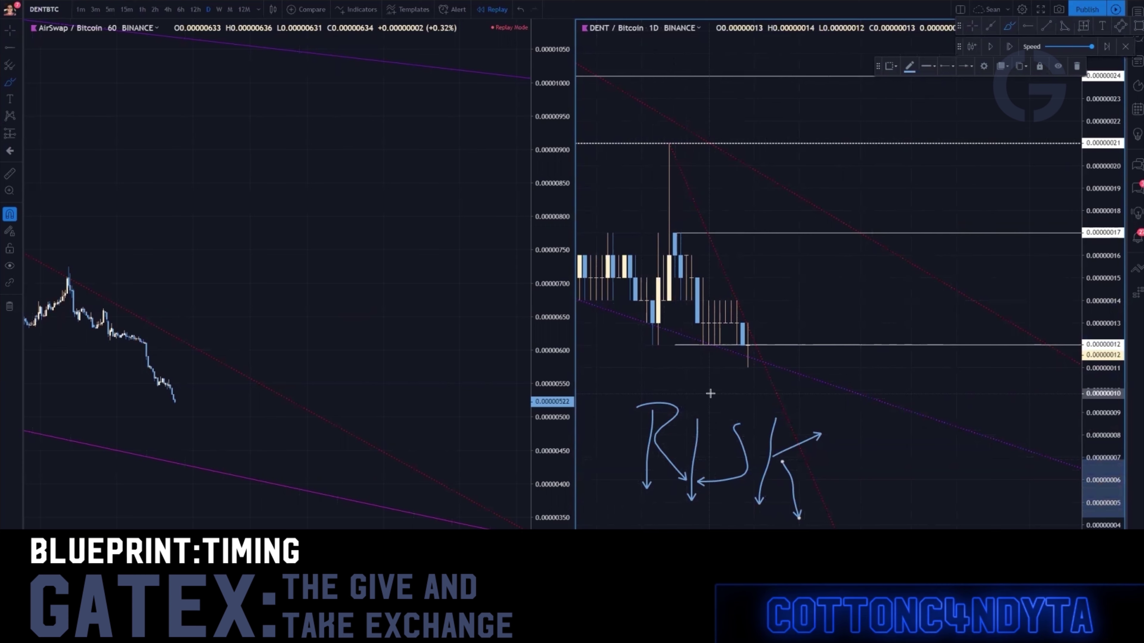
{"action": "mouse_move", "coordinate": [617, 386]}
{"action": "left_mouse_down"}
{"action": "mouse_move", "coordinate": [603, 509]}
{"action": "mouse_move", "coordinate": [702, 506]}
{"action": "left_mouse_up"}
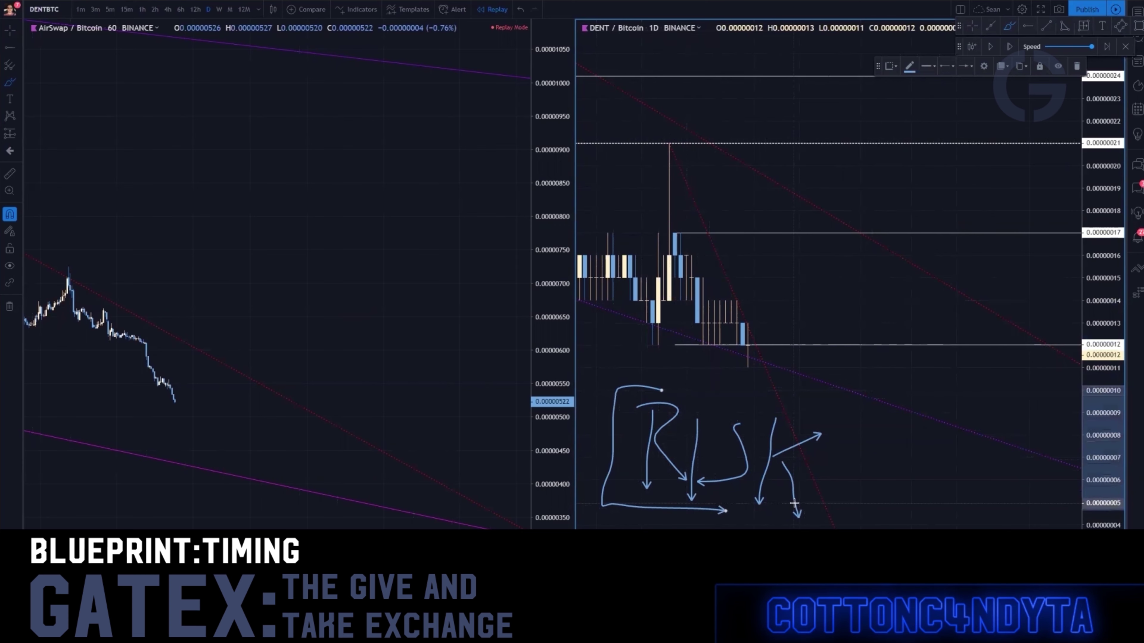
{"action": "key", "text": "ctrl+z"}
{"action": "key", "text": "ctrl+z"}
{"action": "key", "text": "ctrl+z"}
{"action": "key", "text": "ctrl+z"}
{"action": "key", "text": "ctrl+z"}
{"action": "key", "text": "ctrl+z"}
{"action": "key", "text": "ctrl+z"}
{"action": "key", "text": "ctrl+z"}
{"action": "key", "text": "ctrl+z"}
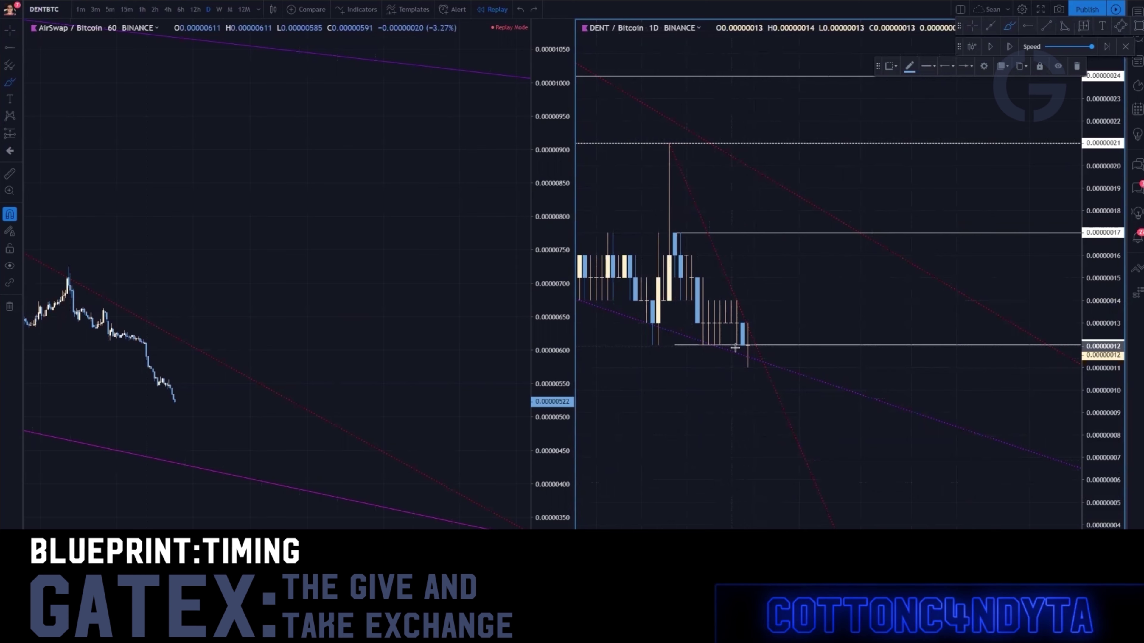
Step: Sketch an arrow at the last candle's low near 0.00000011 and a bounce up to 0.00000014, undoing every stroke
{"action": "left_click_drag", "start_coordinate": [733, 369], "coordinate": [771, 369]}
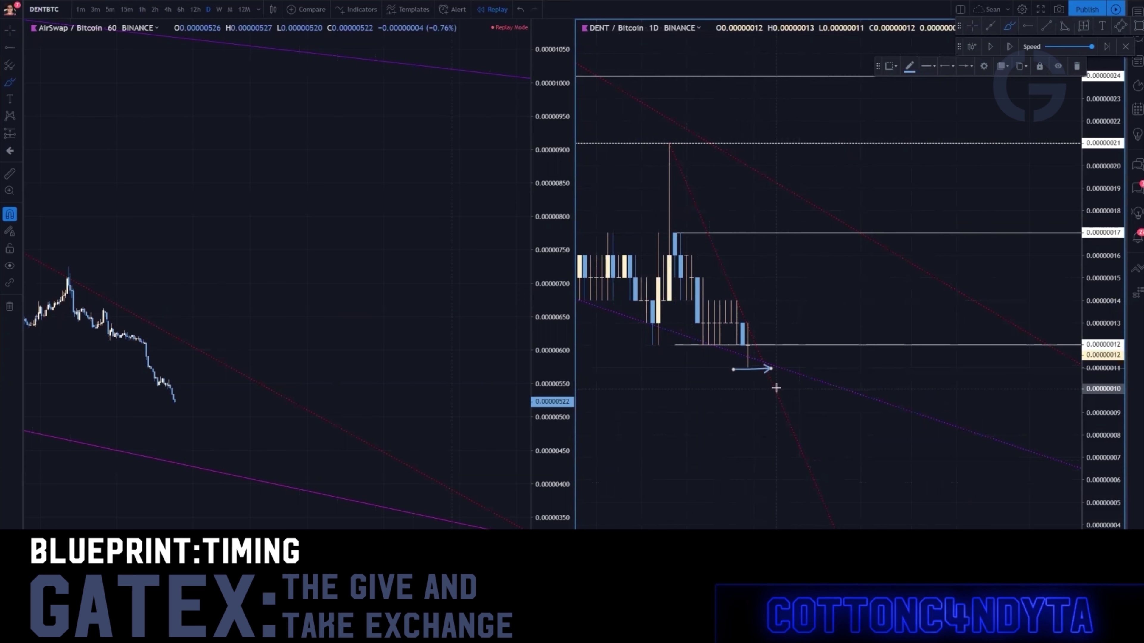
{"action": "key", "text": "ctrl+z"}
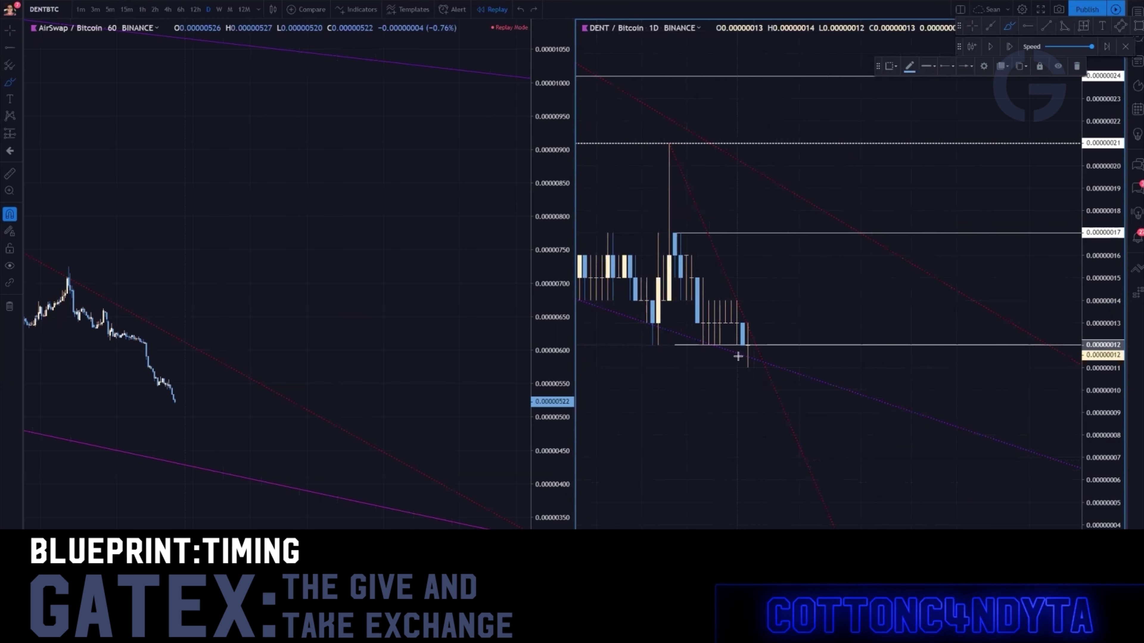
{"action": "left_click_drag", "start_coordinate": [728, 366], "coordinate": [784, 365]}
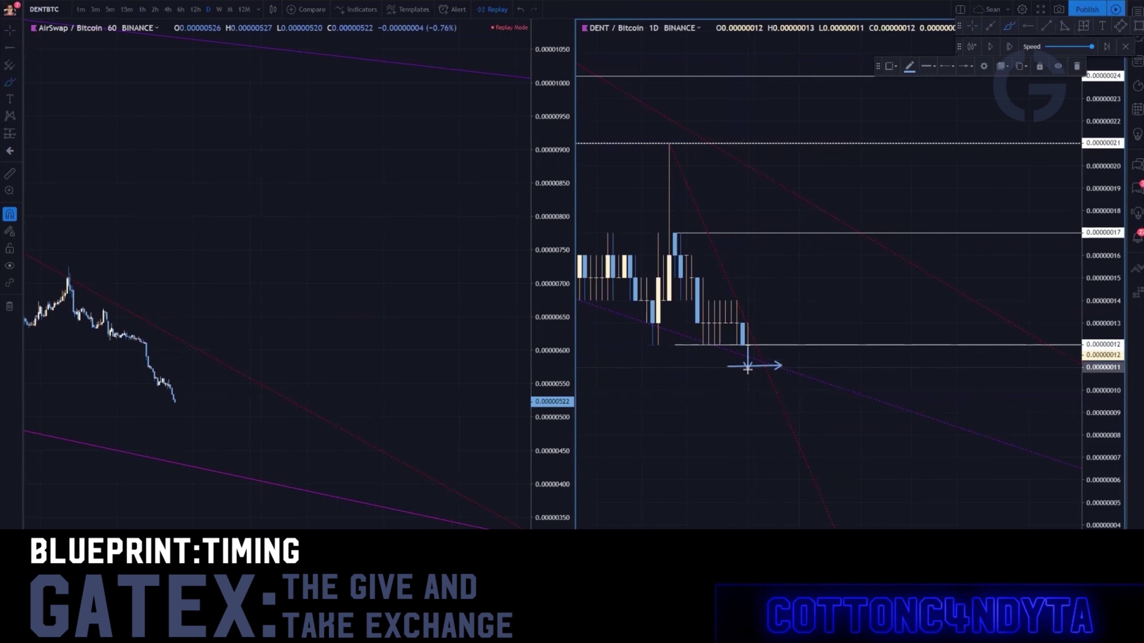
{"action": "key", "text": "ctrl+z"}
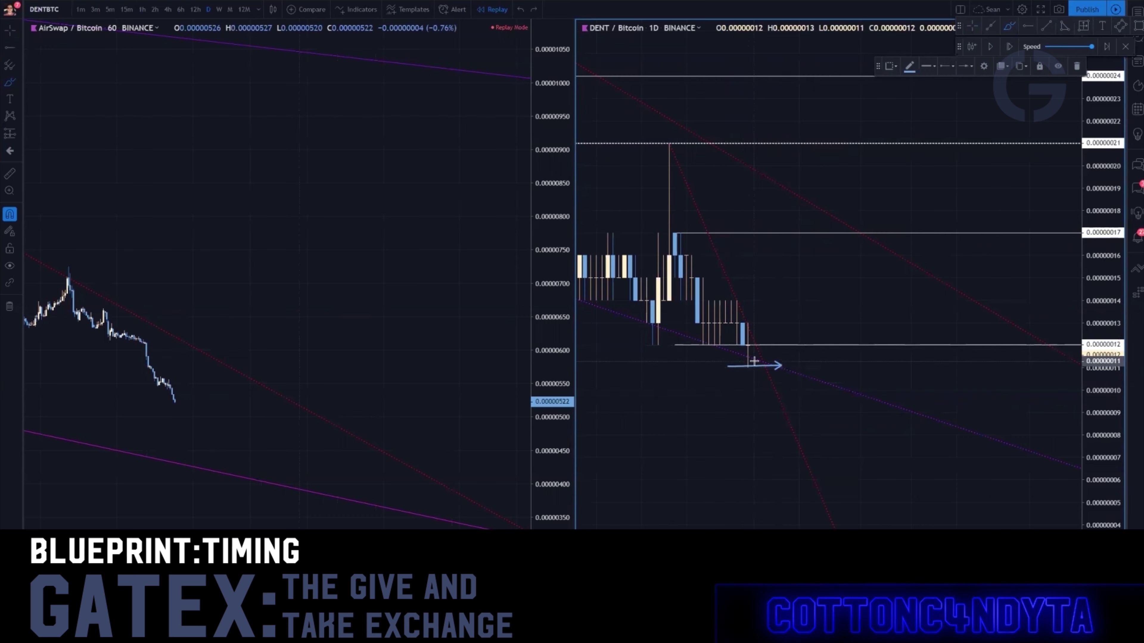
{"action": "mouse_move", "coordinate": [751, 362]}
{"action": "left_mouse_down"}
{"action": "mouse_move", "coordinate": [753, 375]}
{"action": "mouse_move", "coordinate": [750, 353]}
{"action": "mouse_move", "coordinate": [778, 346]}
{"action": "mouse_move", "coordinate": [798, 309]}
{"action": "left_mouse_up"}
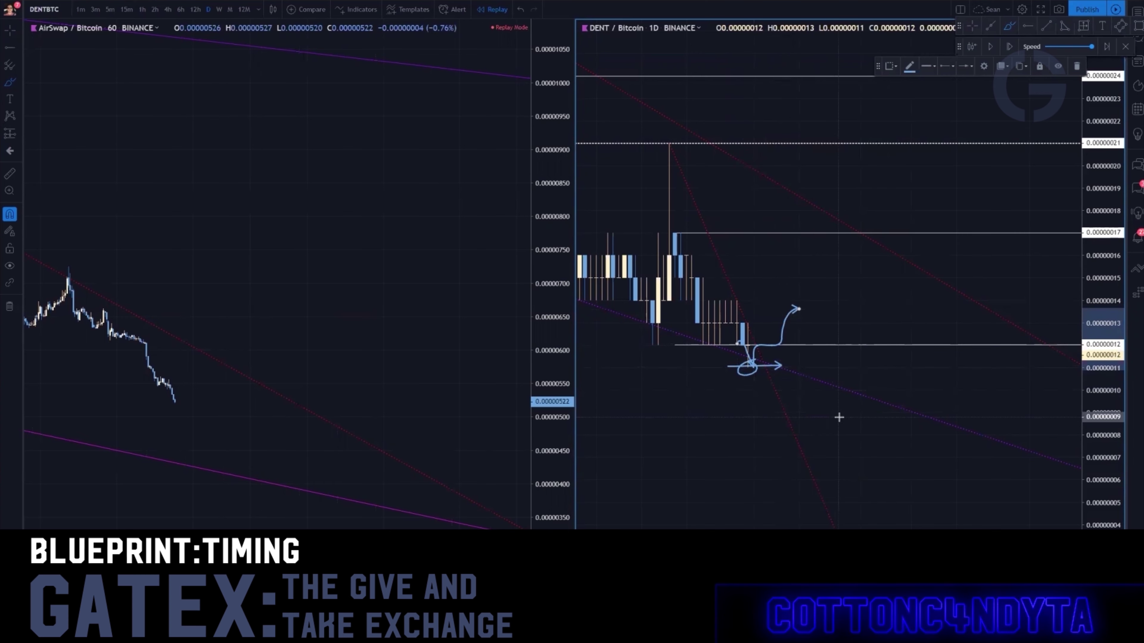
{"action": "key", "text": "ctrl+z"}
{"action": "key", "text": "ctrl+z"}
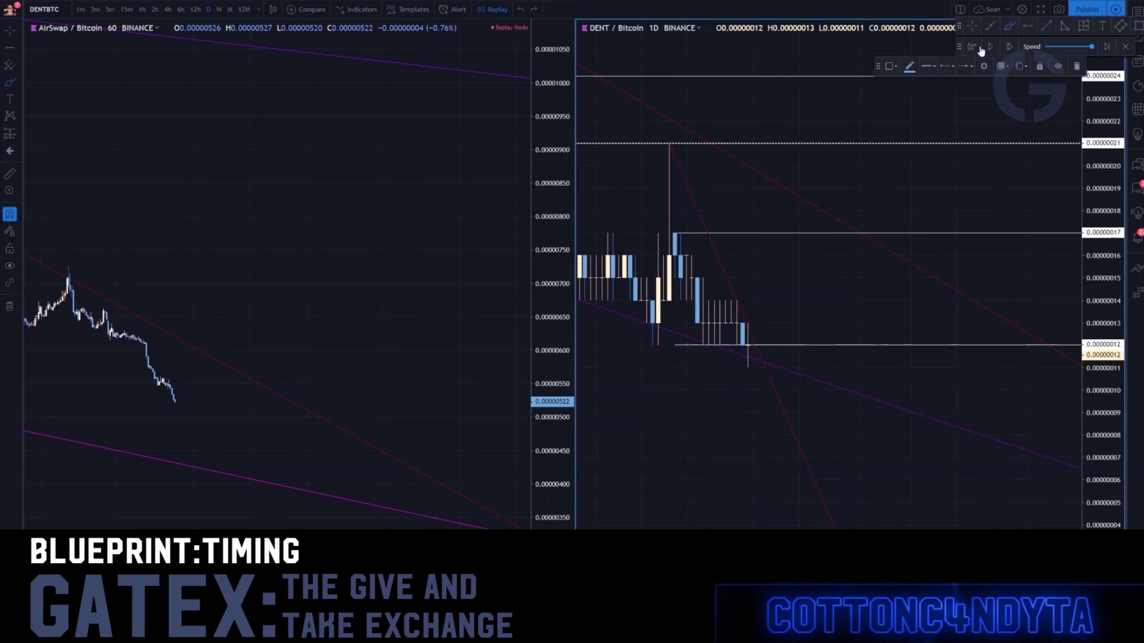
Step: Advance the DENTBTC replay by one candle and handwrite W T L between the latest candles and the upper trend line
{"action": "left_click", "coordinate": [1004, 50]}
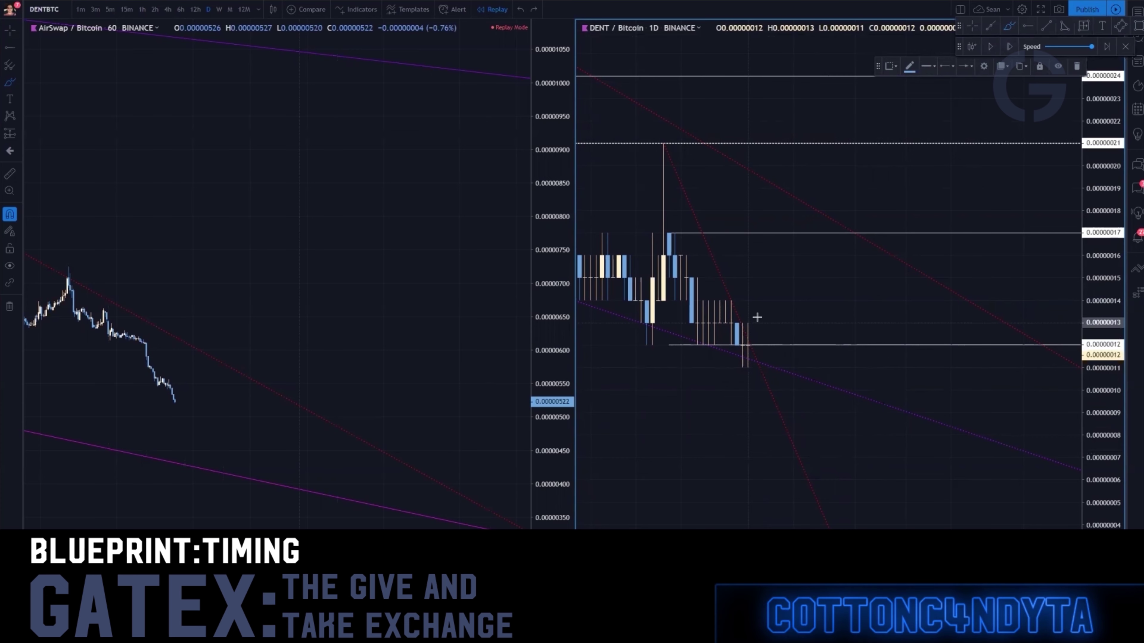
{"action": "mouse_move", "coordinate": [778, 277]}
{"action": "left_mouse_down"}
{"action": "mouse_move", "coordinate": [807, 307]}
{"action": "mouse_move", "coordinate": [833, 288]}
{"action": "mouse_move", "coordinate": [847, 311]}
{"action": "mouse_move", "coordinate": [899, 295]}
{"action": "left_mouse_up"}
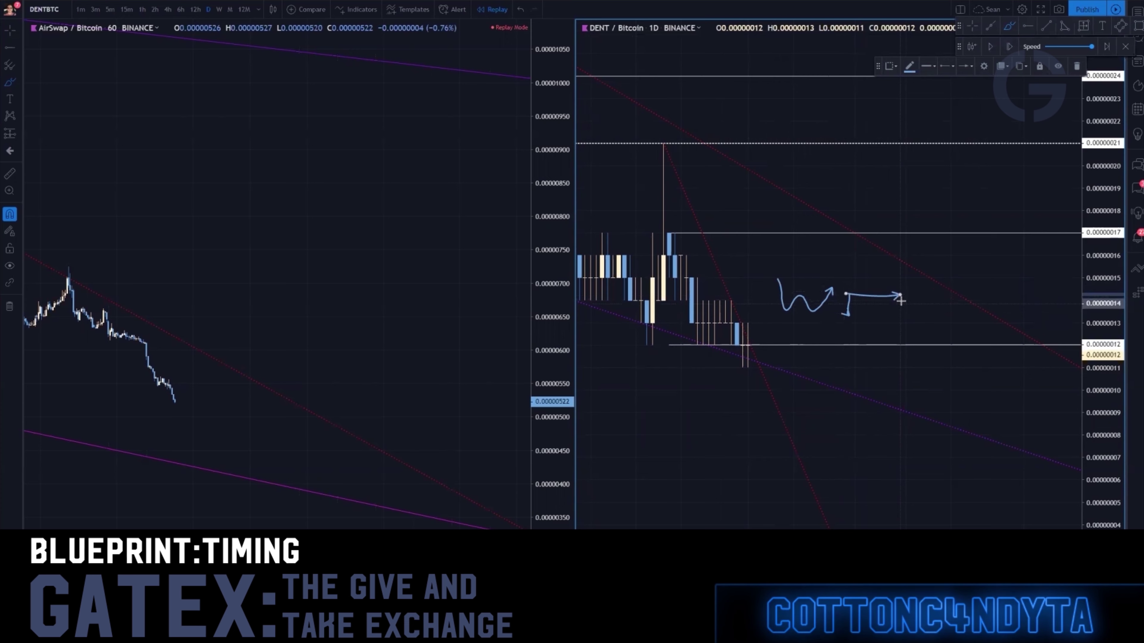
{"action": "key", "text": "ctrl+z"}
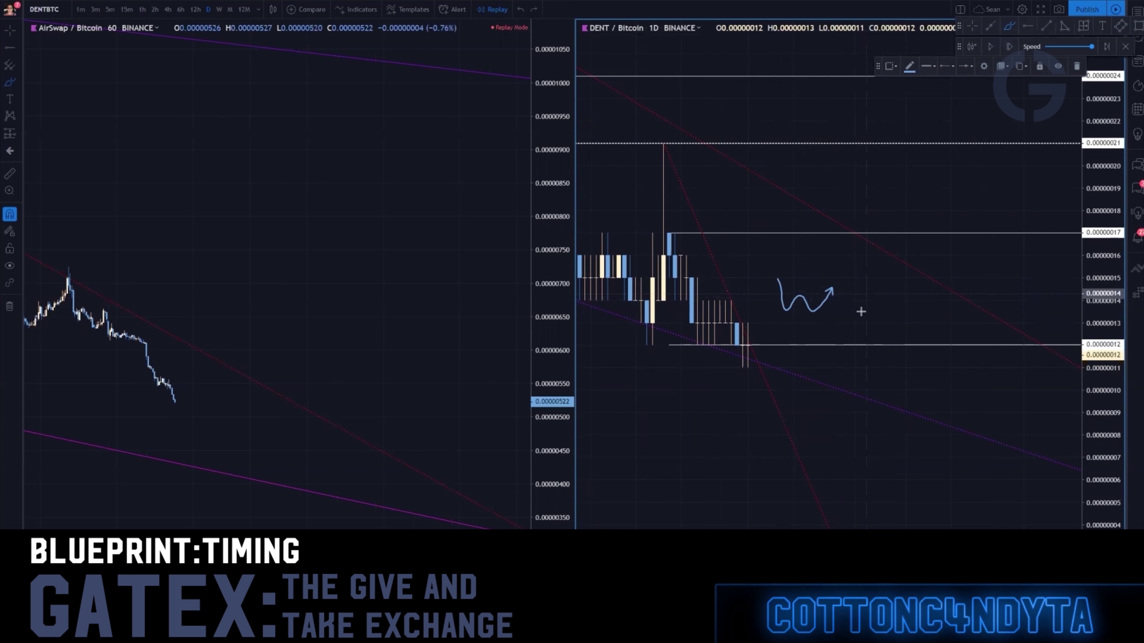
{"action": "mouse_move", "coordinate": [861, 295]}
{"action": "left_mouse_down"}
{"action": "mouse_move", "coordinate": [860, 311]}
{"action": "mouse_move", "coordinate": [888, 295]}
{"action": "mouse_move", "coordinate": [895, 313]}
{"action": "left_mouse_up"}
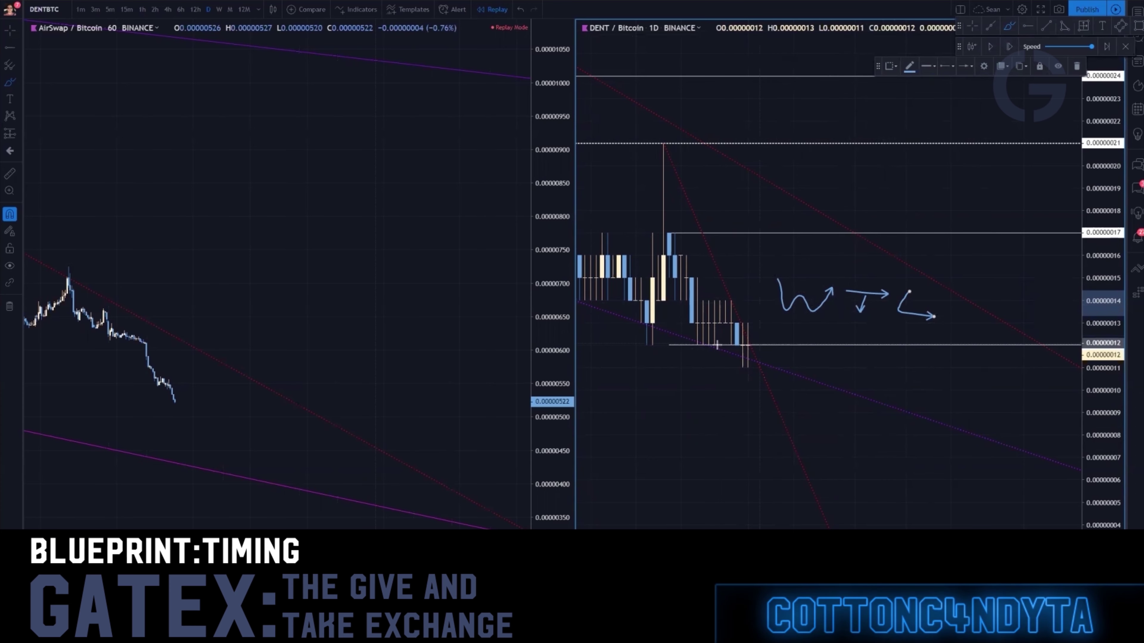
Step: Handwrite RISK below the latest DENTBTC candles with the Brush tool
{"action": "mouse_move", "coordinate": [623, 408]}
{"action": "left_mouse_down"}
{"action": "mouse_move", "coordinate": [607, 452]}
{"action": "mouse_move", "coordinate": [639, 447]}
{"action": "mouse_move", "coordinate": [646, 458]}
{"action": "left_mouse_up"}
{"action": "left_click_drag", "start_coordinate": [663, 402], "coordinate": [652, 457]}
{"action": "mouse_move", "coordinate": [718, 408]}
{"action": "left_mouse_down"}
{"action": "mouse_move", "coordinate": [653, 456]}
{"action": "mouse_move", "coordinate": [703, 471]}
{"action": "mouse_move", "coordinate": [764, 417]}
{"action": "left_mouse_up"}
{"action": "left_click_drag", "start_coordinate": [737, 444], "coordinate": [742, 489]}
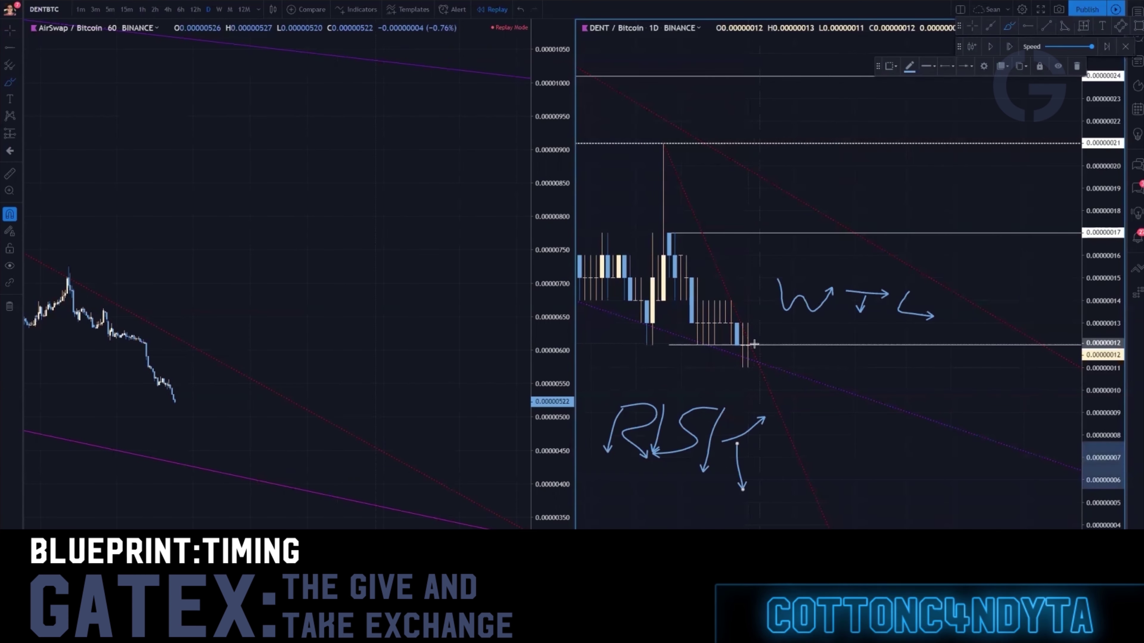
{"action": "left_click", "coordinate": [745, 345]}
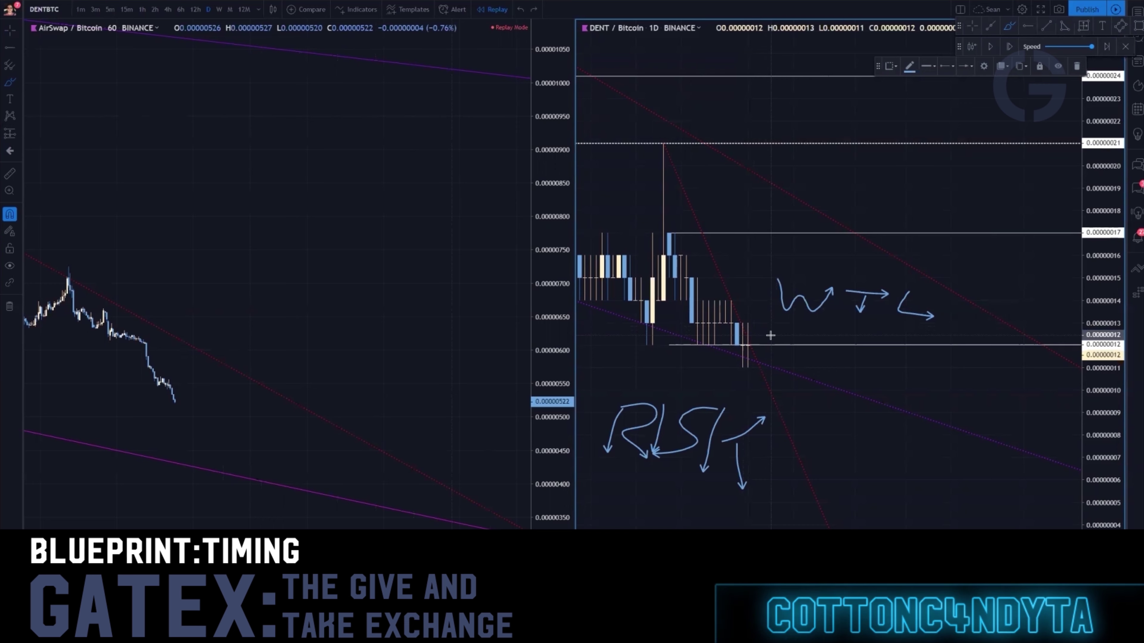
Step: Trace the steep descending trend line down from the 0.00000021 wick with brush strokes, undoing the trace
{"action": "left_click_drag", "start_coordinate": [697, 154], "coordinate": [771, 374]}
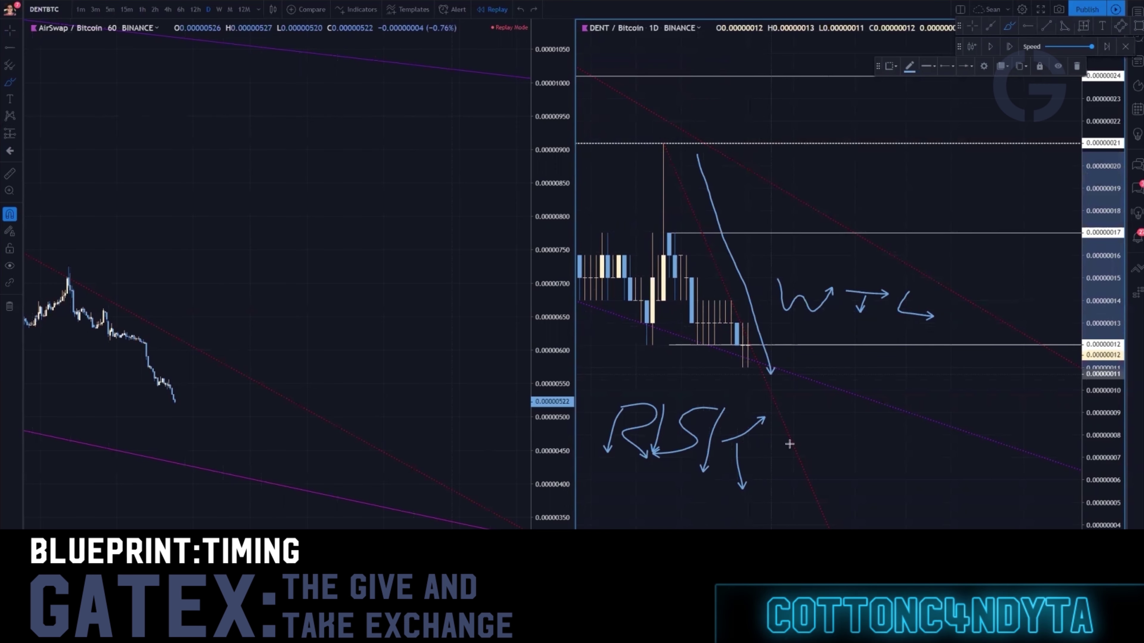
{"action": "left_click_drag", "start_coordinate": [789, 444], "coordinate": [804, 528]}
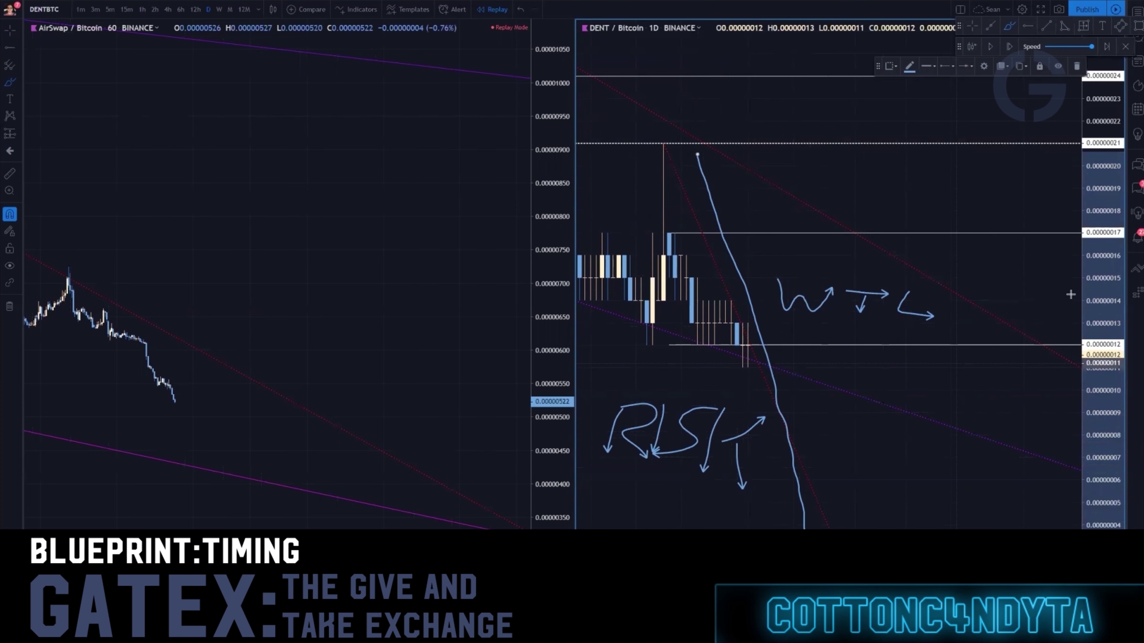
{"action": "left_click_drag", "start_coordinate": [1091, 278], "coordinate": [1091, 308]}
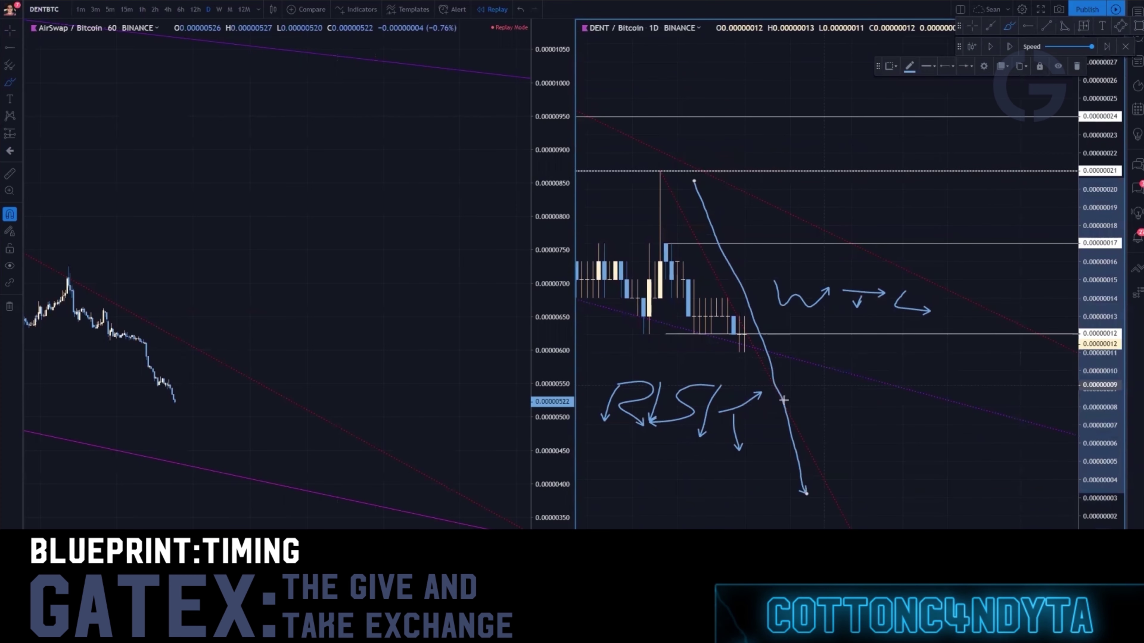
{"action": "key", "text": "ctrl+z"}
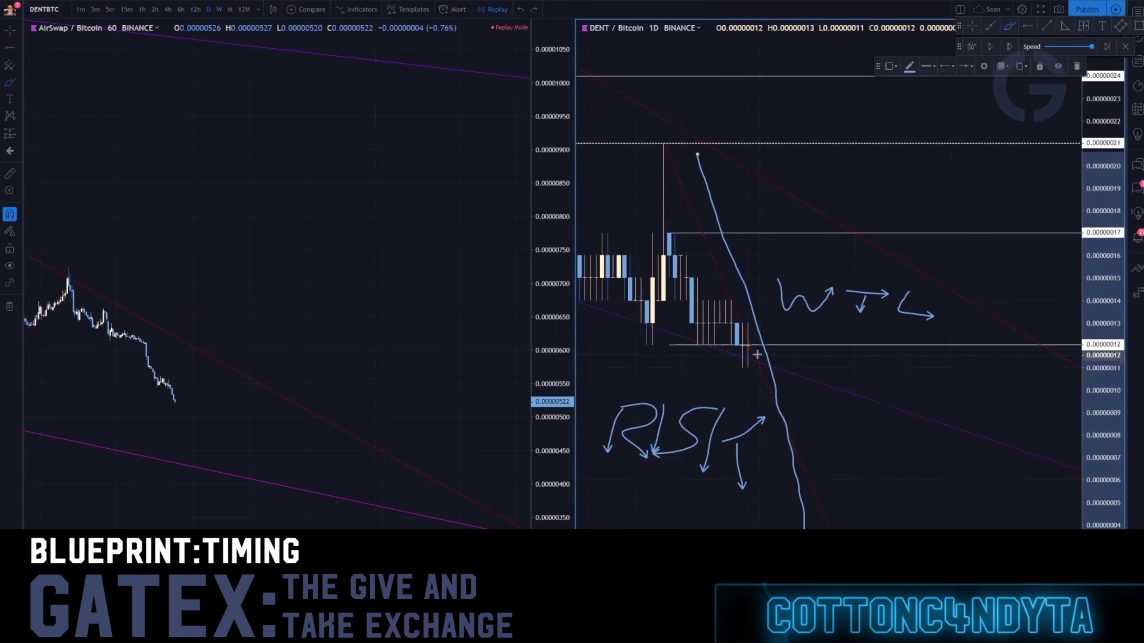
{"action": "key", "text": "ctrl+z"}
Step: Circle the last candles at support and the handwritten W T L note, undoing both circles
{"action": "mouse_move", "coordinate": [743, 341]}
{"action": "left_mouse_down"}
{"action": "mouse_move", "coordinate": [720, 335]}
{"action": "mouse_move", "coordinate": [732, 393]}
{"action": "mouse_move", "coordinate": [745, 338]}
{"action": "left_mouse_up"}
{"action": "mouse_move", "coordinate": [801, 260]}
{"action": "left_mouse_down"}
{"action": "mouse_move", "coordinate": [790, 261]}
{"action": "mouse_move", "coordinate": [810, 344]}
{"action": "mouse_move", "coordinate": [959, 318]}
{"action": "mouse_move", "coordinate": [896, 266]}
{"action": "mouse_move", "coordinate": [845, 253]}
{"action": "left_mouse_up"}
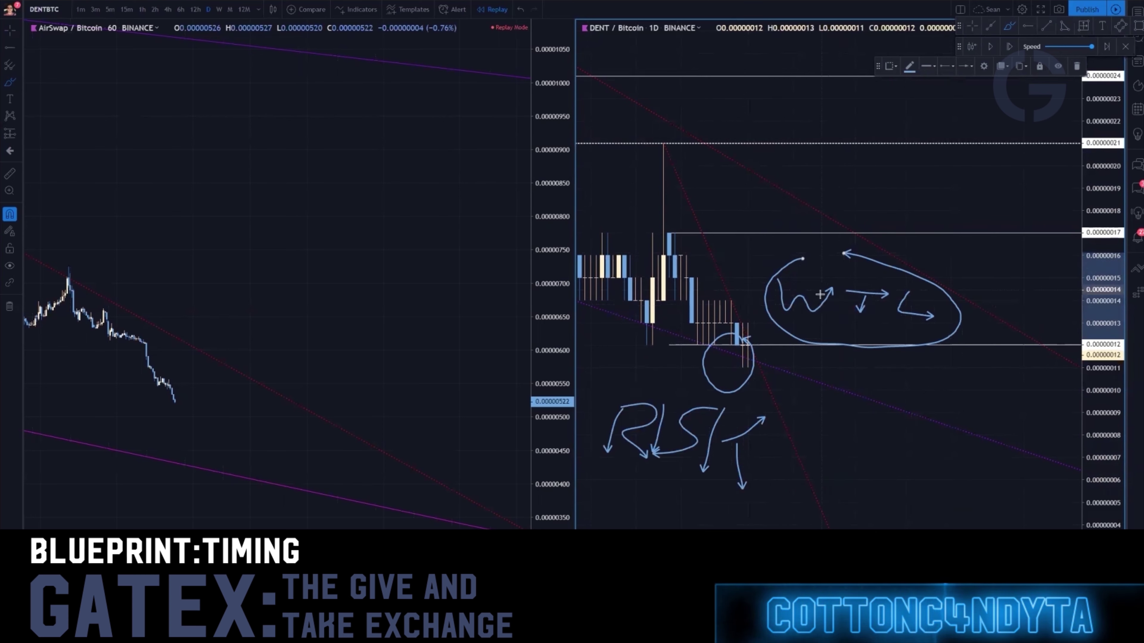
{"action": "key", "text": "ctrl+z"}
{"action": "key", "text": "ctrl+z"}
{"action": "key", "text": "ctrl+z"}
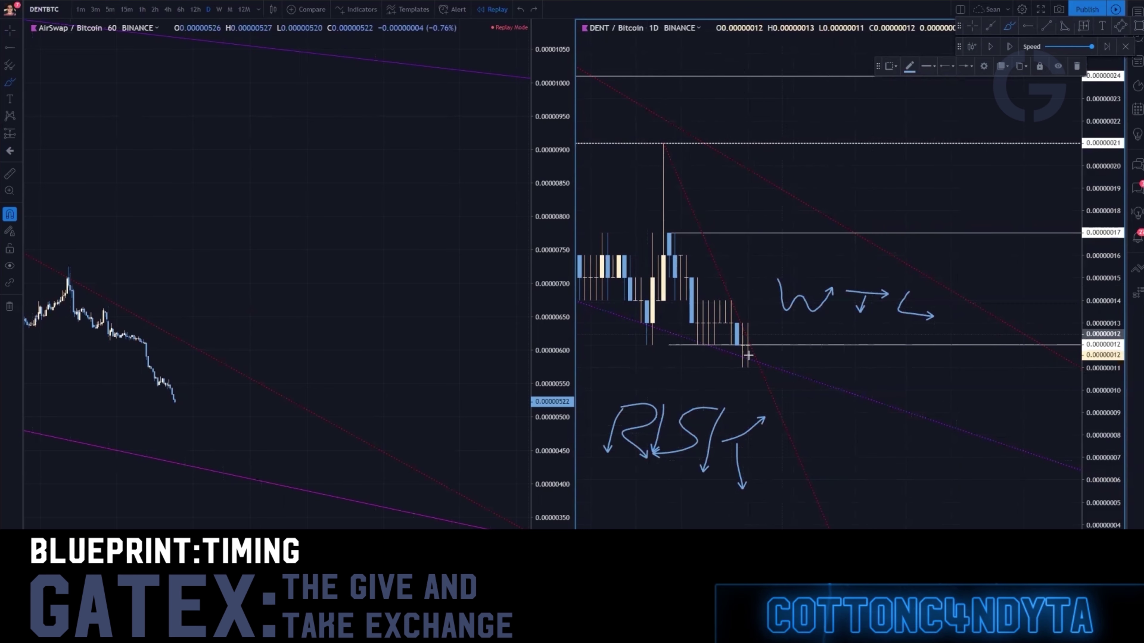
Step: Undo the handwritten RISK annotation below the candles, keeping the W T L note
{"action": "key", "text": "ctrl+z"}
{"action": "key", "text": "ctrl+z"}
{"action": "key", "text": "ctrl+z"}
{"action": "key", "text": "ctrl+z"}
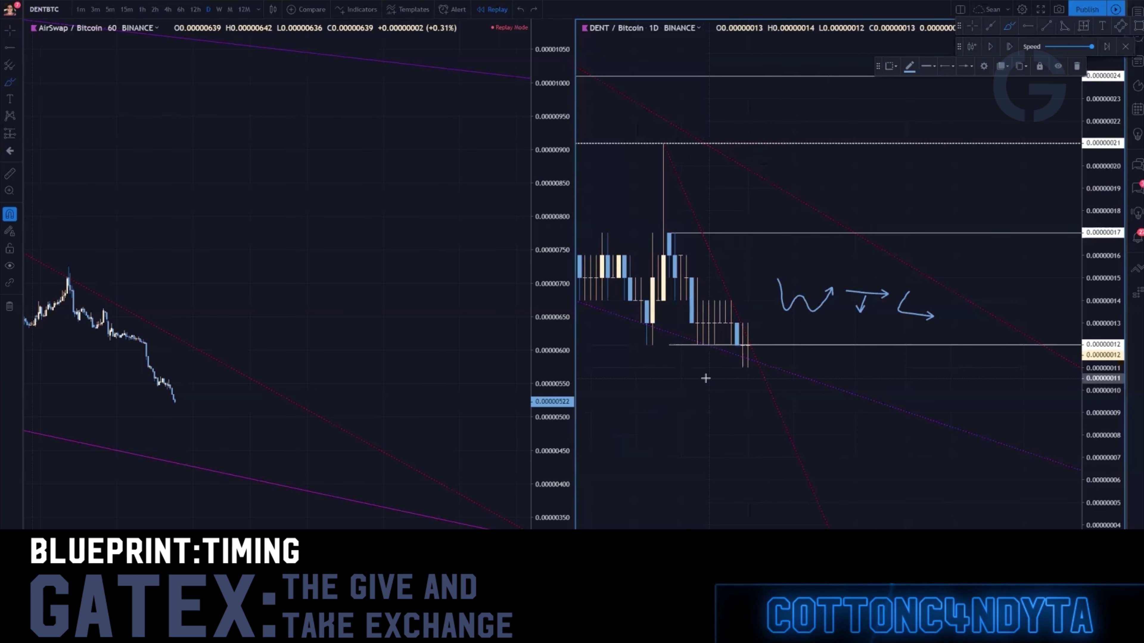
Step: Undo the W T L note and handwrite RISK below the latest DENTBTC candles with the Brush tool
{"action": "key", "text": "ctrl+z"}
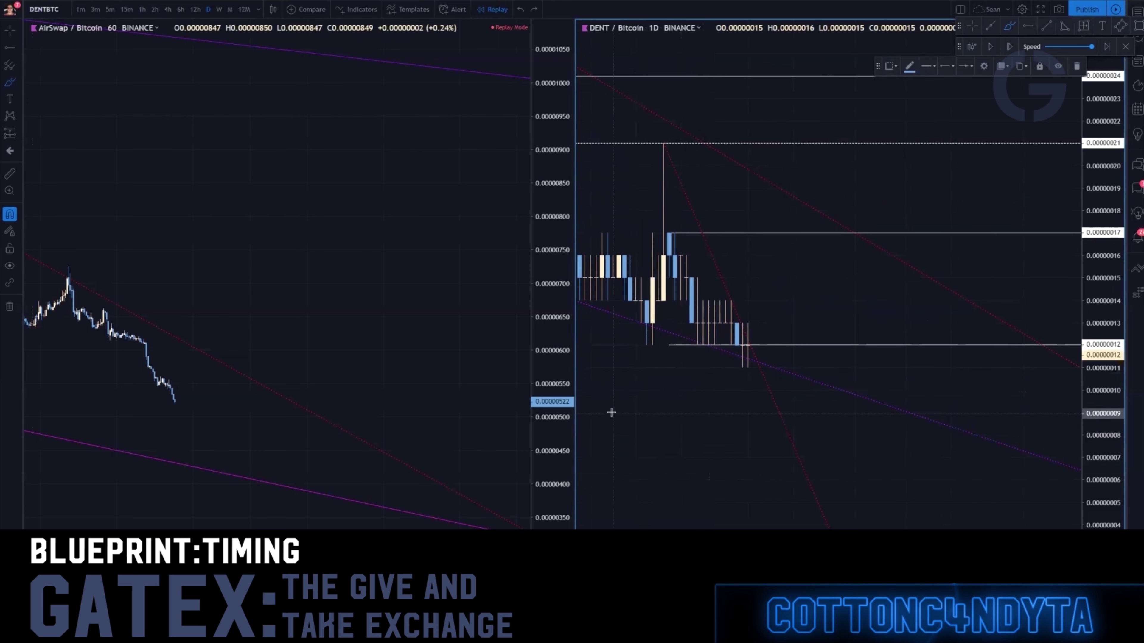
{"action": "mouse_move", "coordinate": [615, 407]}
{"action": "left_mouse_down"}
{"action": "mouse_move", "coordinate": [596, 465]}
{"action": "mouse_move", "coordinate": [612, 443]}
{"action": "mouse_move", "coordinate": [631, 470]}
{"action": "left_mouse_up"}
{"action": "left_click_drag", "start_coordinate": [658, 419], "coordinate": [644, 467]}
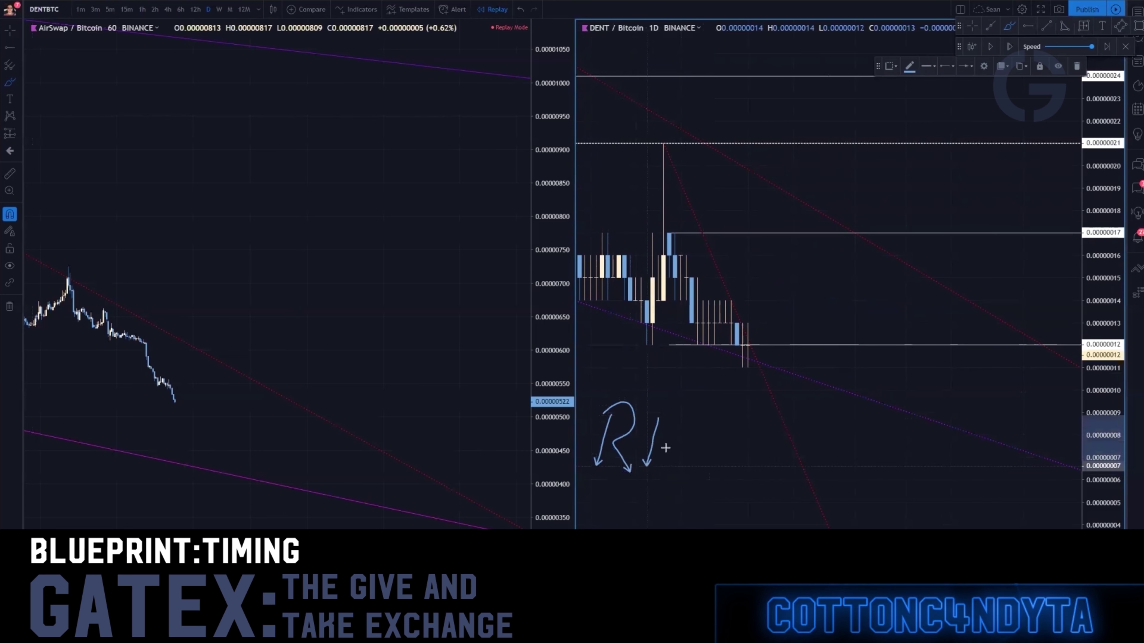
{"action": "mouse_move", "coordinate": [696, 420]}
{"action": "left_mouse_down"}
{"action": "mouse_move", "coordinate": [669, 469]}
{"action": "mouse_move", "coordinate": [725, 464]}
{"action": "mouse_move", "coordinate": [748, 432]}
{"action": "mouse_move", "coordinate": [754, 481]}
{"action": "left_mouse_up"}
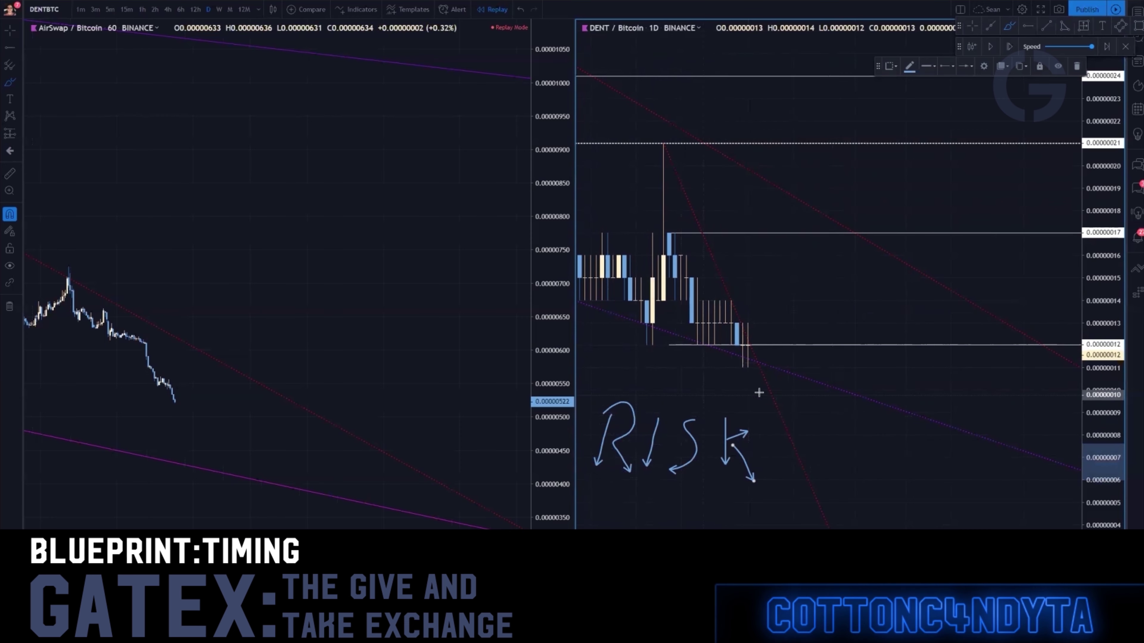
Step: Circle the last candles around the 0.00000012 support with one brush stroke, undoing the circle
{"action": "mouse_move", "coordinate": [848, 297]}
{"action": "left_mouse_down"}
{"action": "mouse_move", "coordinate": [661, 336]}
{"action": "mouse_move", "coordinate": [838, 343]}
{"action": "mouse_move", "coordinate": [854, 300]}
{"action": "left_mouse_up"}
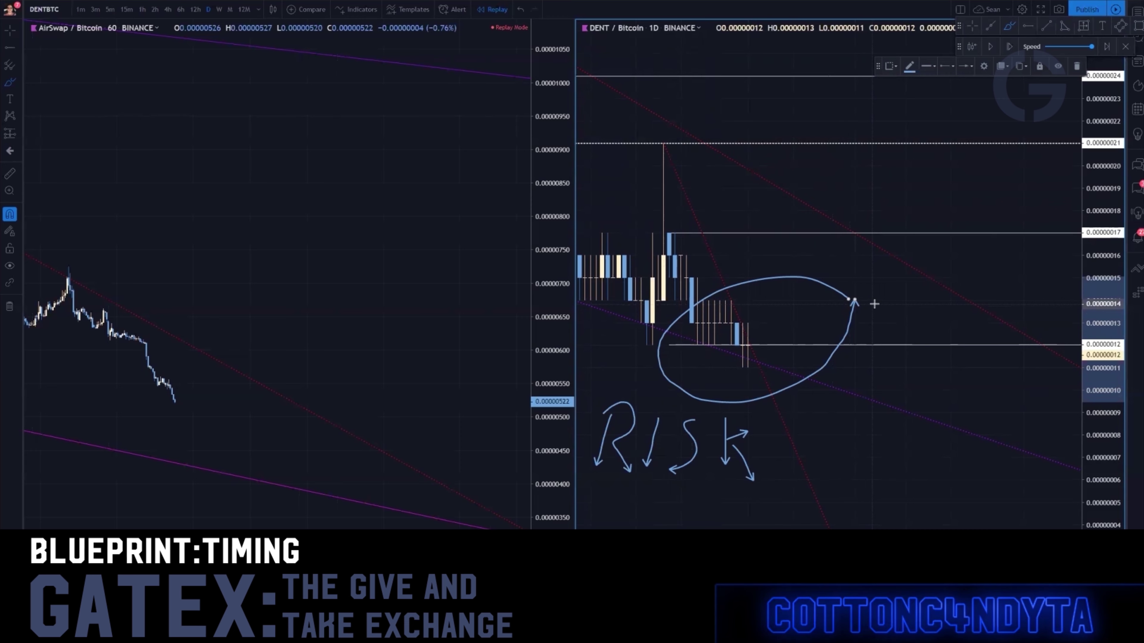
{"action": "key", "text": "ctrl+z"}
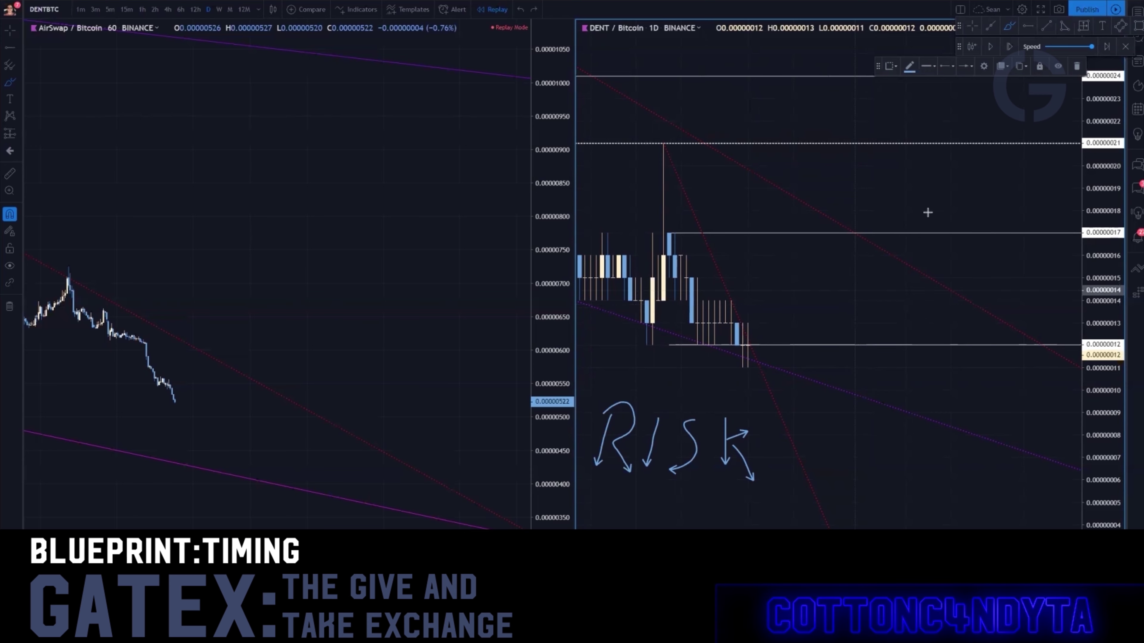
Step: Handwrite TA and MA, divided by a vertical stroke, below RISK, and W T L beside the last candles
{"action": "left_click_drag", "start_coordinate": [1107, 179], "coordinate": [1107, 343]}
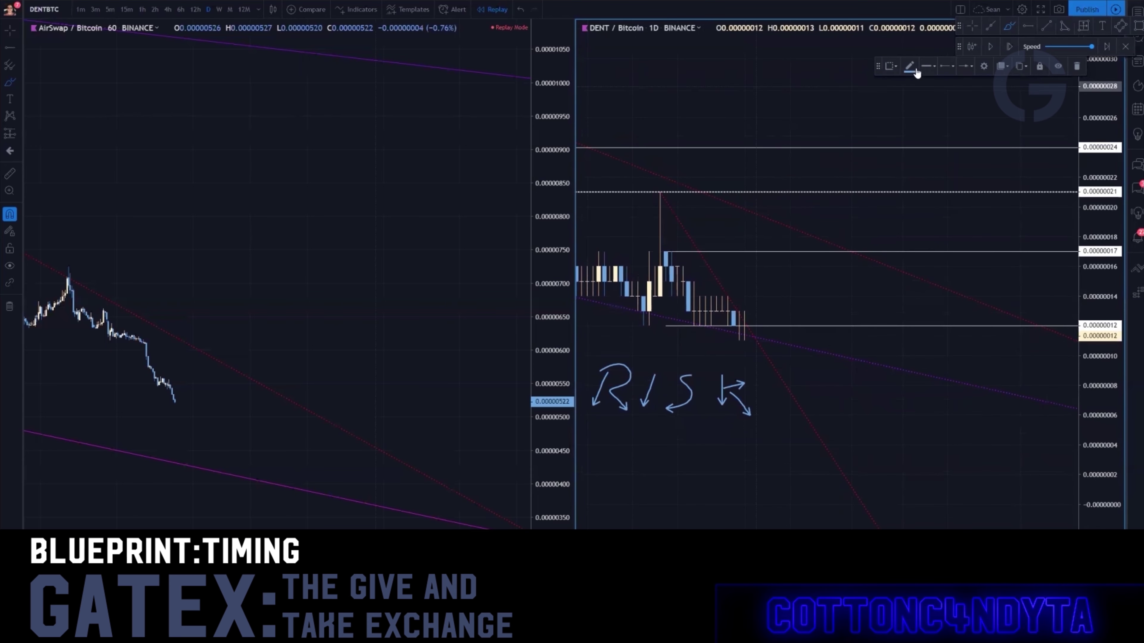
{"action": "left_click_drag", "start_coordinate": [740, 125], "coordinate": [812, 85]}
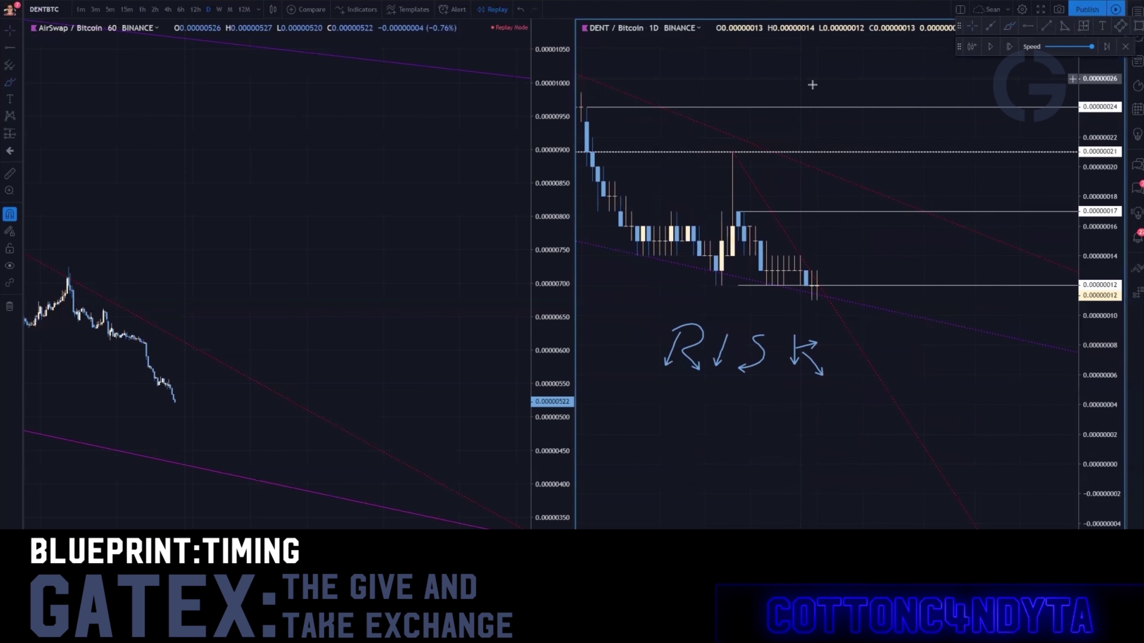
{"action": "left_click", "coordinate": [1009, 29]}
{"action": "mouse_move", "coordinate": [677, 464]}
{"action": "left_mouse_down"}
{"action": "mouse_move", "coordinate": [659, 522]}
{"action": "mouse_move", "coordinate": [738, 460]}
{"action": "left_mouse_up"}
{"action": "mouse_move", "coordinate": [688, 515]}
{"action": "left_mouse_down"}
{"action": "mouse_move", "coordinate": [716, 523]}
{"action": "mouse_move", "coordinate": [722, 498]}
{"action": "left_mouse_up"}
{"action": "left_click_drag", "start_coordinate": [739, 417], "coordinate": [755, 528]}
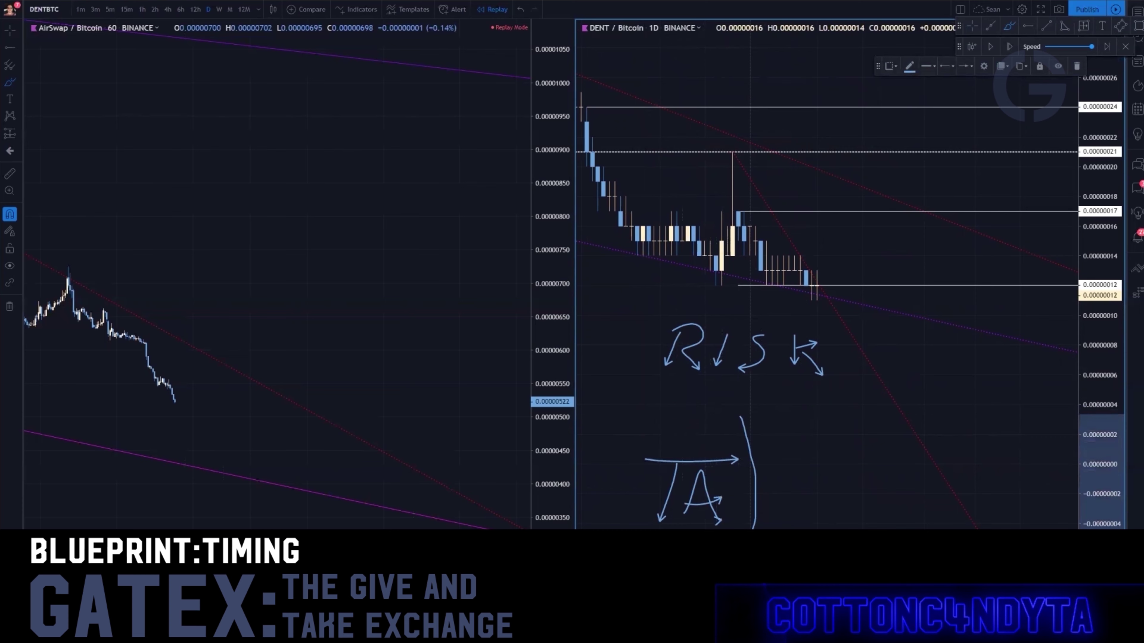
{"action": "mouse_move", "coordinate": [789, 468]}
{"action": "left_mouse_down"}
{"action": "mouse_move", "coordinate": [783, 501]}
{"action": "mouse_move", "coordinate": [814, 478]}
{"action": "mouse_move", "coordinate": [823, 509]}
{"action": "mouse_move", "coordinate": [858, 507]}
{"action": "mouse_move", "coordinate": [868, 485]}
{"action": "left_mouse_up"}
{"action": "mouse_move", "coordinate": [654, 428]}
{"action": "left_mouse_down"}
{"action": "mouse_move", "coordinate": [625, 442]}
{"action": "mouse_move", "coordinate": [639, 518]}
{"action": "mouse_move", "coordinate": [725, 438]}
{"action": "mouse_move", "coordinate": [652, 427]}
{"action": "left_mouse_up"}
{"action": "key", "text": "ctrl+z"}
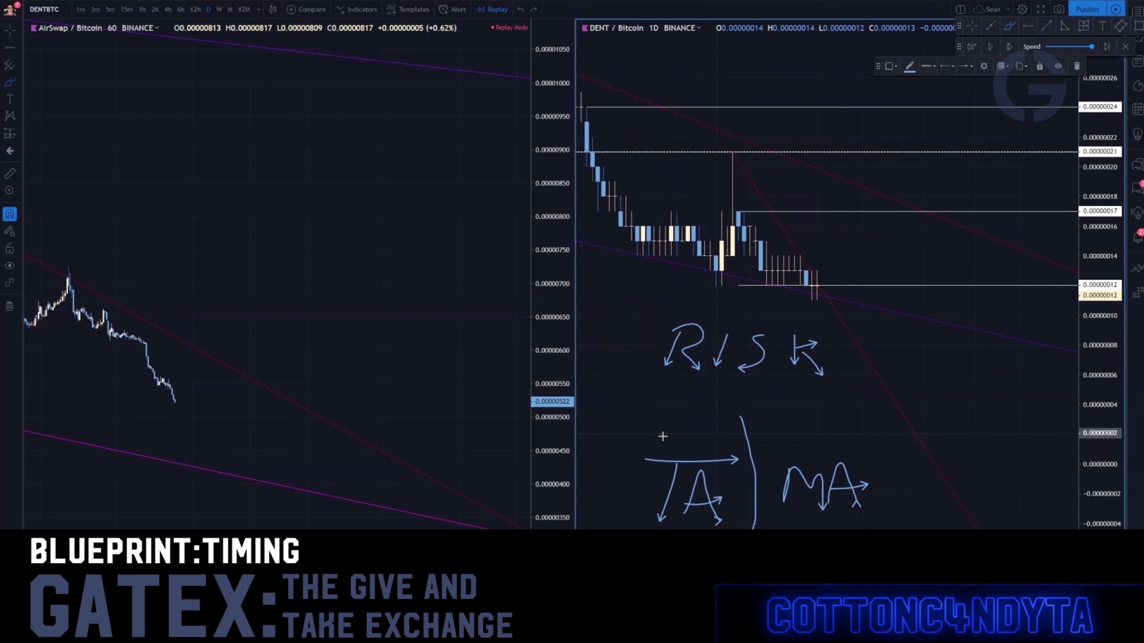
{"action": "mouse_move", "coordinate": [850, 232]}
{"action": "left_mouse_down"}
{"action": "mouse_move", "coordinate": [907, 252]}
{"action": "mouse_move", "coordinate": [941, 239]}
{"action": "mouse_move", "coordinate": [943, 258]}
{"action": "left_mouse_up"}
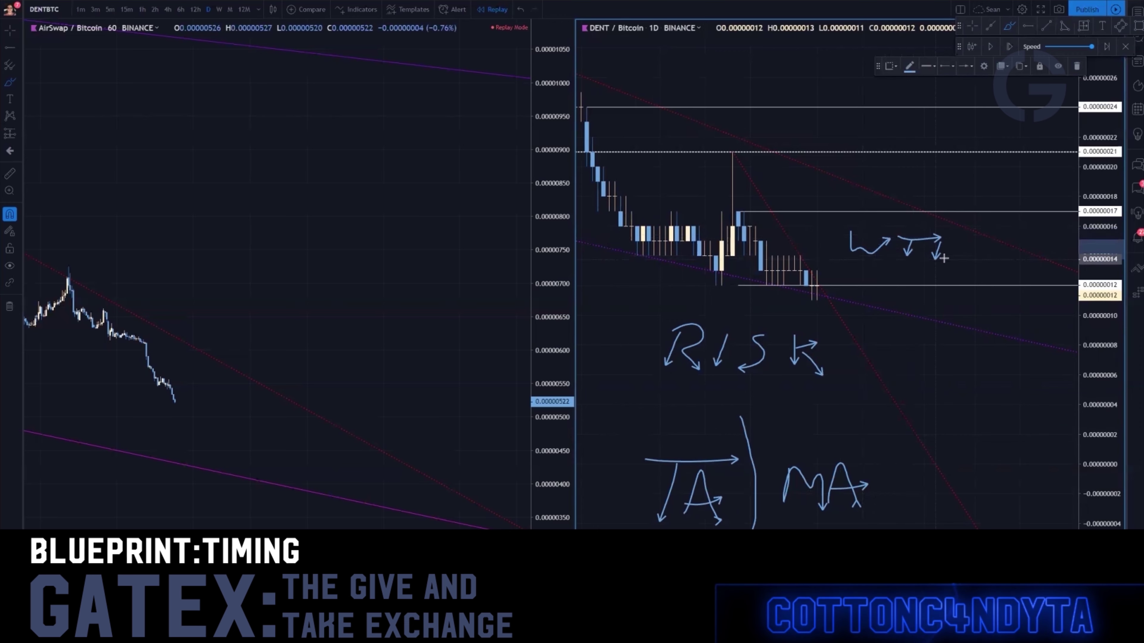
Step: Circle the handwritten RISK note and the MA note in turn, undoing both circles
{"action": "mouse_move", "coordinate": [725, 307]}
{"action": "left_mouse_down"}
{"action": "mouse_move", "coordinate": [680, 398]}
{"action": "mouse_move", "coordinate": [833, 335]}
{"action": "mouse_move", "coordinate": [684, 304]}
{"action": "left_mouse_up"}
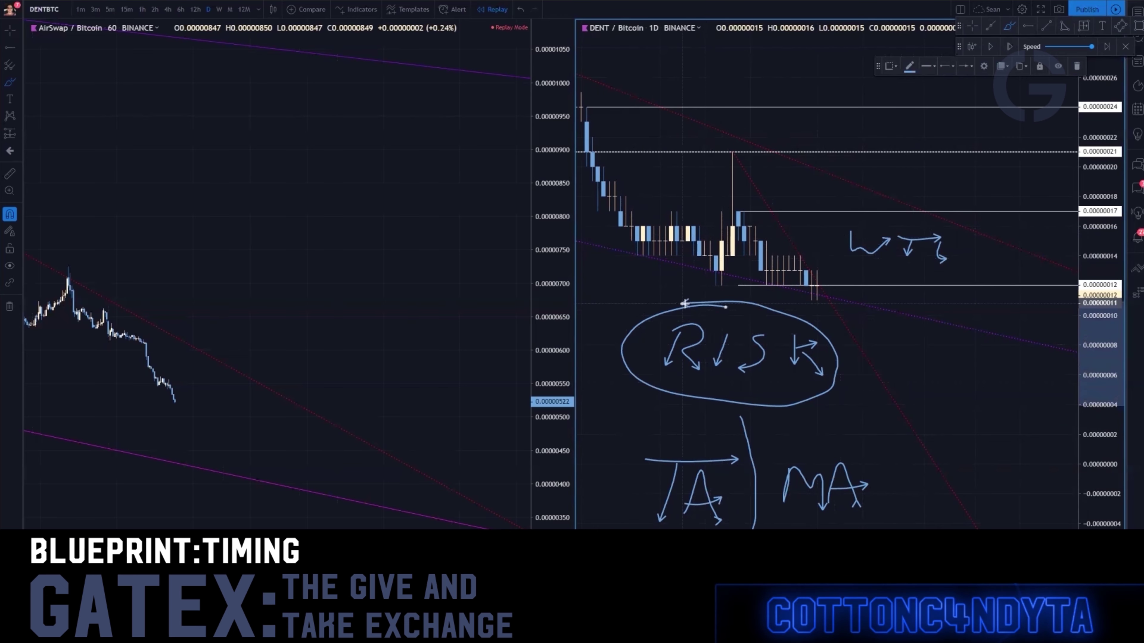
{"action": "key", "text": "ctrl+z"}
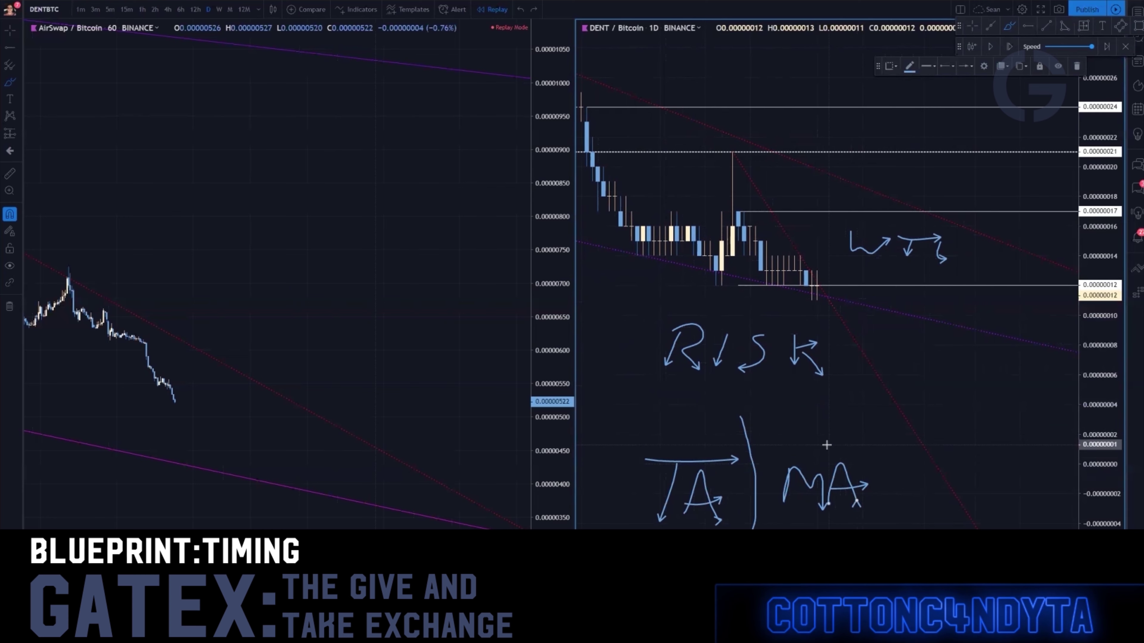
{"action": "mouse_move", "coordinate": [827, 445]}
{"action": "left_mouse_down"}
{"action": "mouse_move", "coordinate": [766, 473]}
{"action": "mouse_move", "coordinate": [889, 517]}
{"action": "mouse_move", "coordinate": [831, 441]}
{"action": "left_mouse_up"}
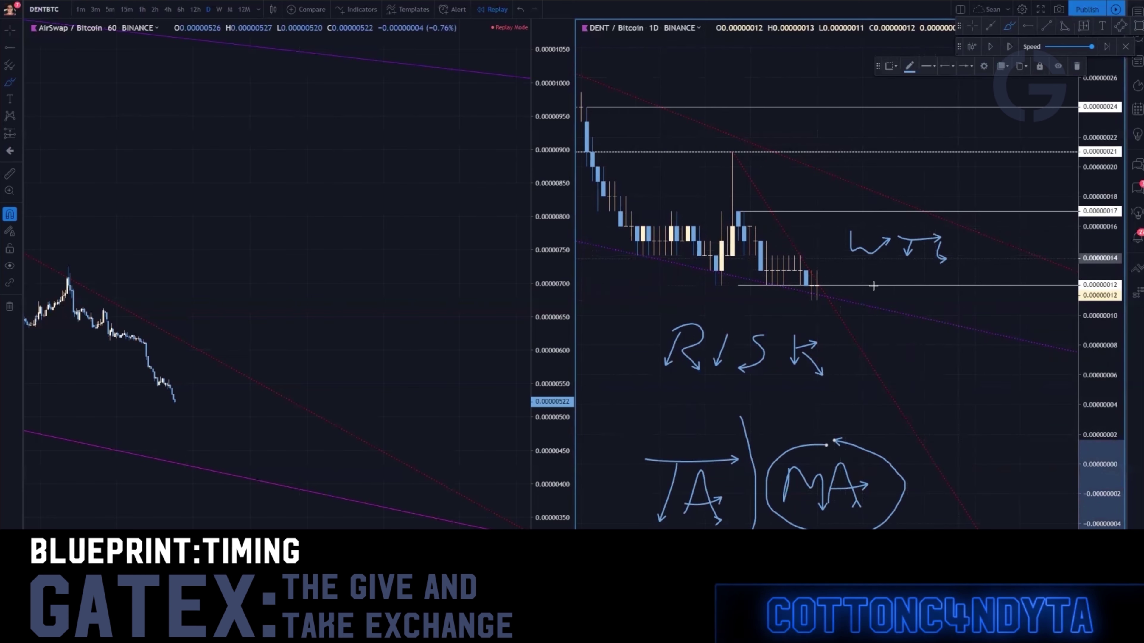
{"action": "key", "text": "ctrl+z"}
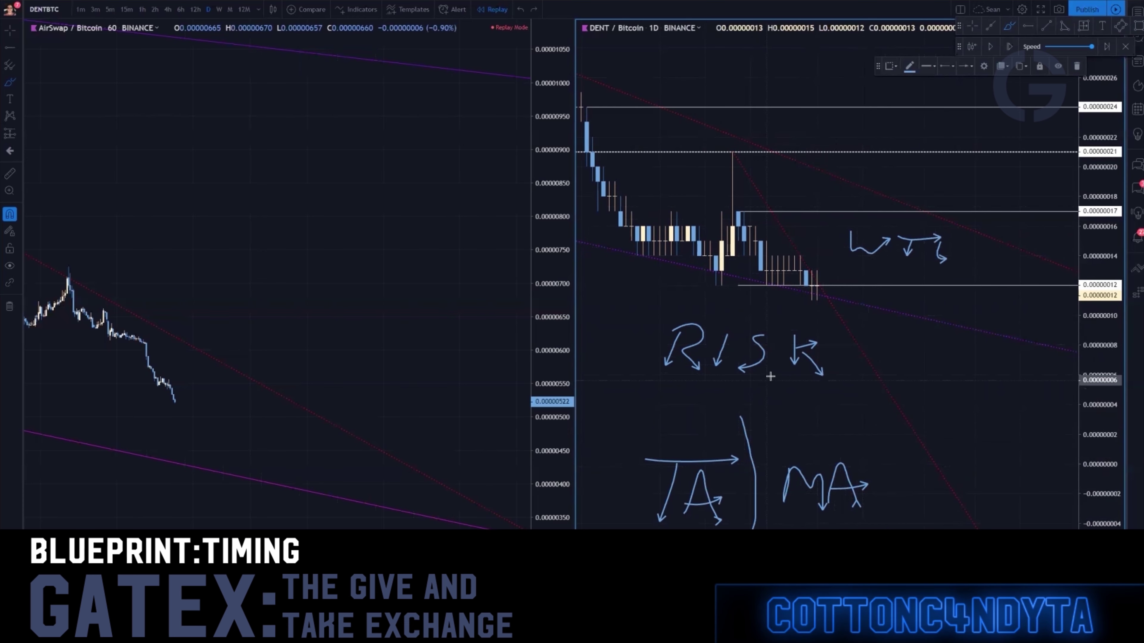
Step: Undo the TA, MA and W T L notes and draw an open bracket around the start of RISK
{"action": "key", "text": "ctrl+z"}
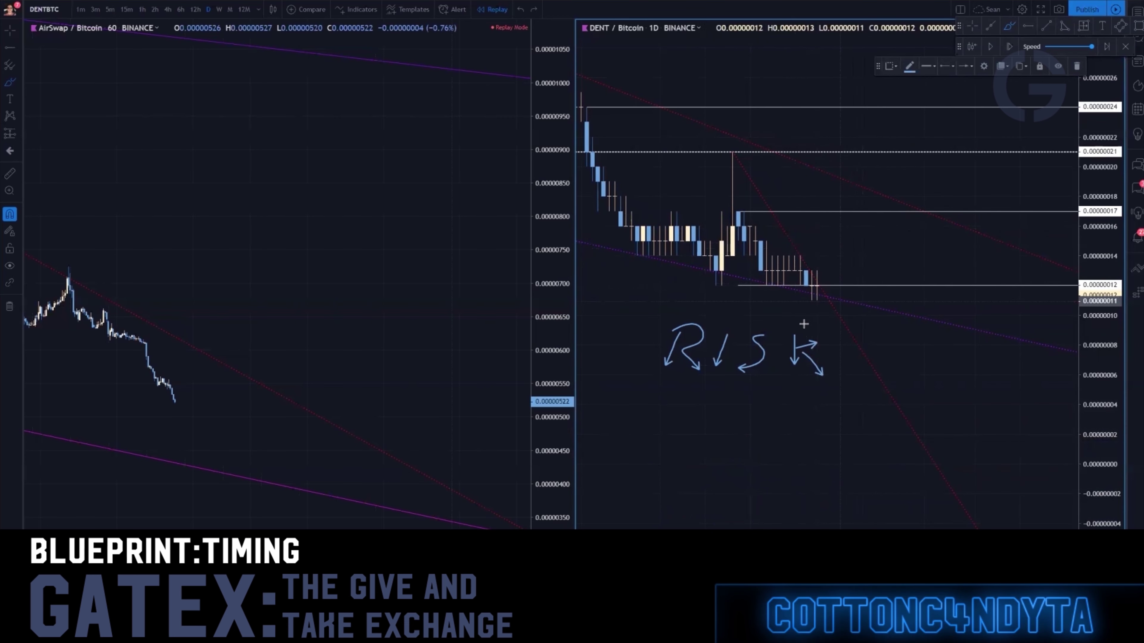
{"action": "mouse_move", "coordinate": [713, 314]}
{"action": "left_mouse_down"}
{"action": "mouse_move", "coordinate": [657, 312]}
{"action": "mouse_move", "coordinate": [635, 343]}
{"action": "mouse_move", "coordinate": [623, 400]}
{"action": "mouse_move", "coordinate": [705, 397]}
{"action": "left_mouse_up"}
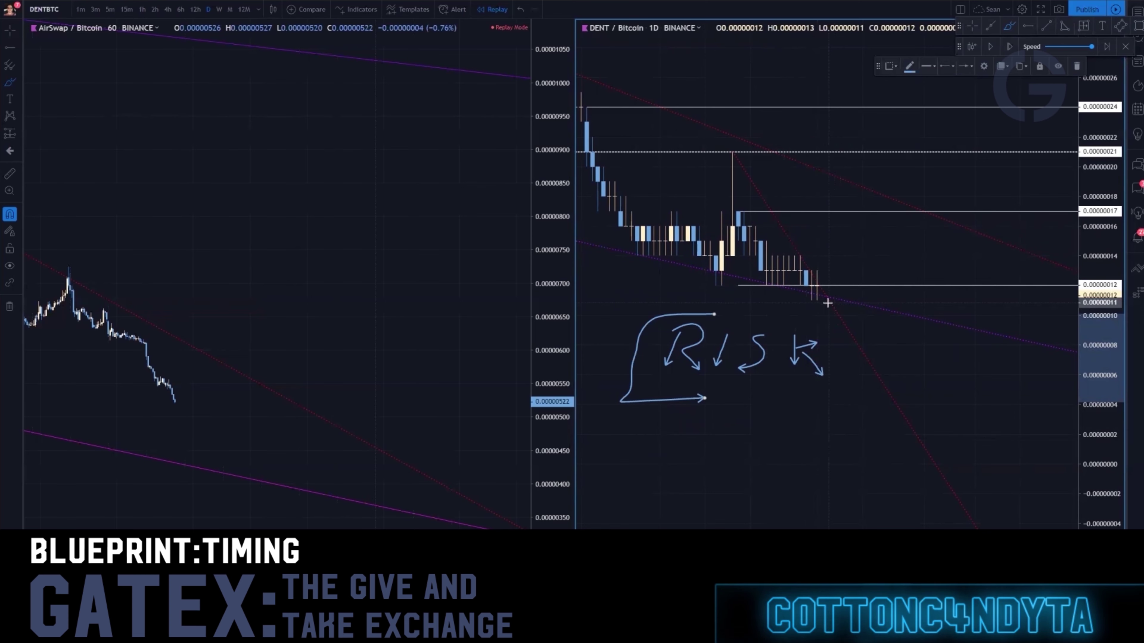
Step: Trace the initial decline with an arrow and circle the first sideways candles around 0.00000015, undoing the strokes
{"action": "left_click_drag", "start_coordinate": [581, 92], "coordinate": [682, 270]}
{"action": "mouse_move", "coordinate": [661, 219]}
{"action": "left_mouse_down"}
{"action": "mouse_move", "coordinate": [644, 253]}
{"action": "mouse_move", "coordinate": [657, 221]}
{"action": "left_mouse_up"}
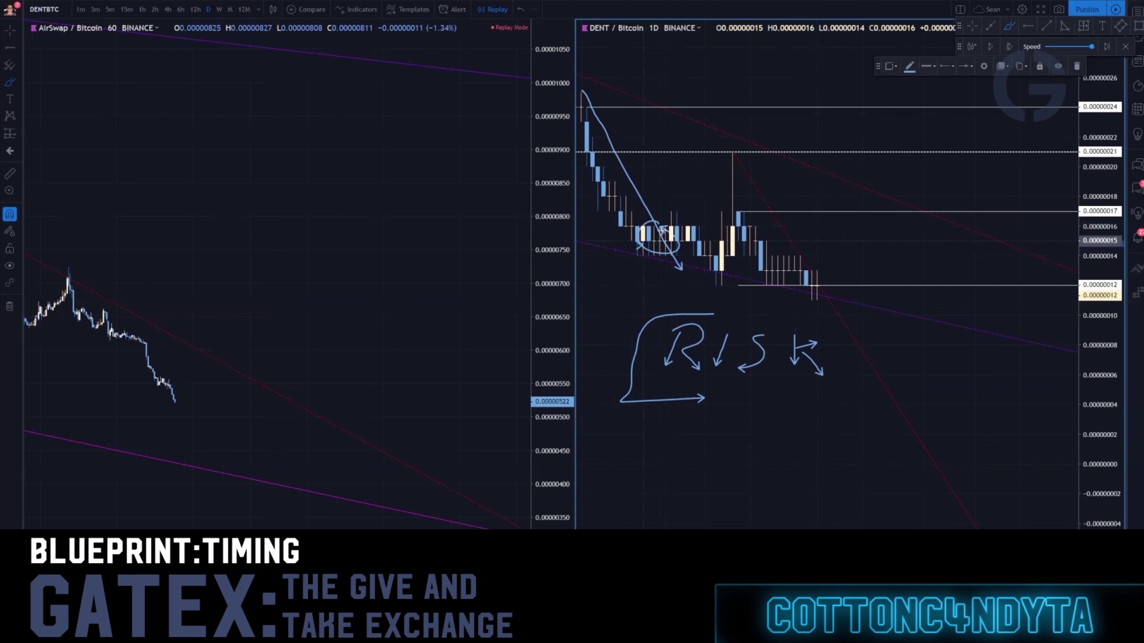
{"action": "mouse_move", "coordinate": [659, 228]}
{"action": "left_mouse_down"}
{"action": "mouse_move", "coordinate": [676, 208]}
{"action": "mouse_move", "coordinate": [705, 209]}
{"action": "left_mouse_up"}
{"action": "key", "text": "ctrl+z"}
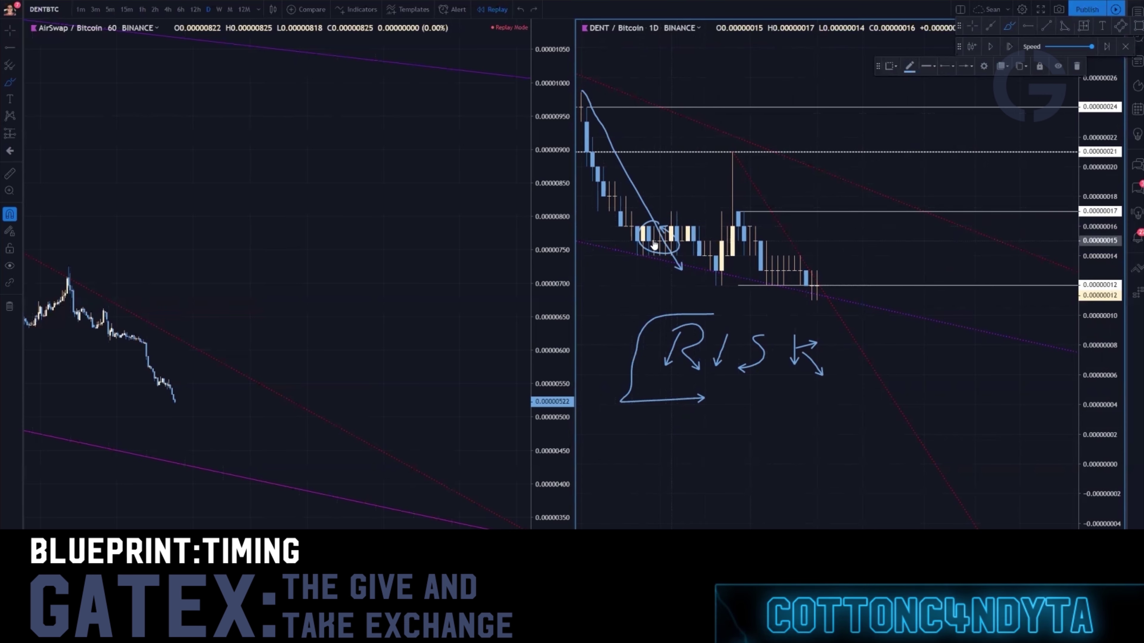
{"action": "key", "text": "ctrl+z"}
Step: Sketch a curved arrow down the decline, a bounce arrow and a horizontal arrow at 0.00000016, undoing all three
{"action": "mouse_move", "coordinate": [578, 91]}
{"action": "left_mouse_down"}
{"action": "mouse_move", "coordinate": [636, 165]}
{"action": "mouse_move", "coordinate": [699, 296]}
{"action": "left_mouse_up"}
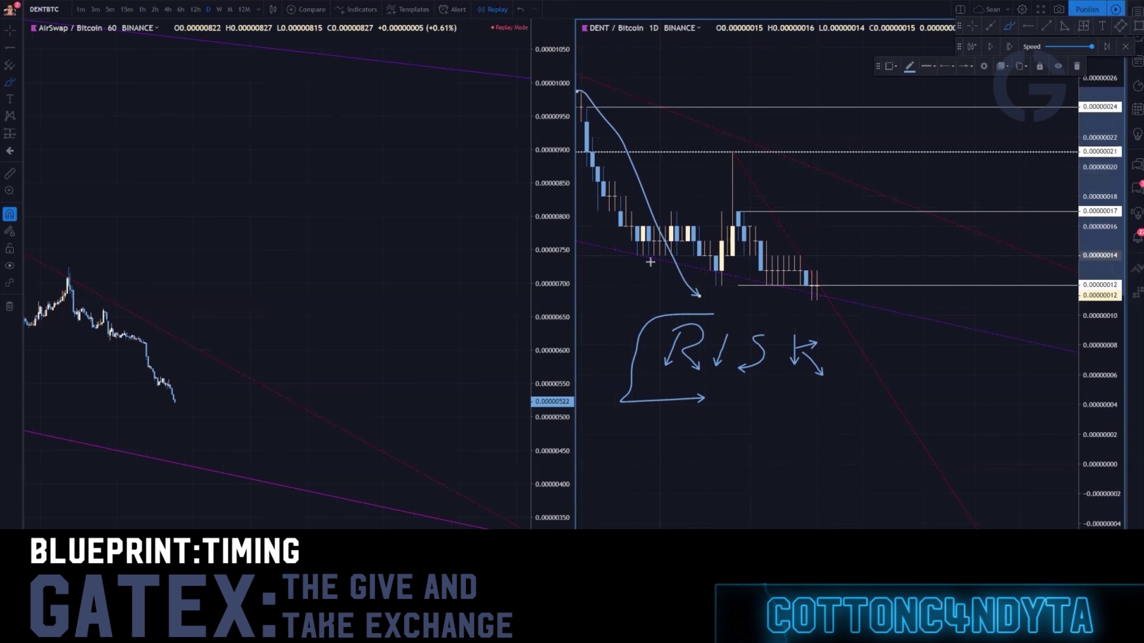
{"action": "mouse_move", "coordinate": [625, 229]}
{"action": "left_mouse_down"}
{"action": "mouse_move", "coordinate": [626, 245]}
{"action": "mouse_move", "coordinate": [691, 185]}
{"action": "left_mouse_up"}
{"action": "left_click_drag", "start_coordinate": [621, 225], "coordinate": [682, 223]}
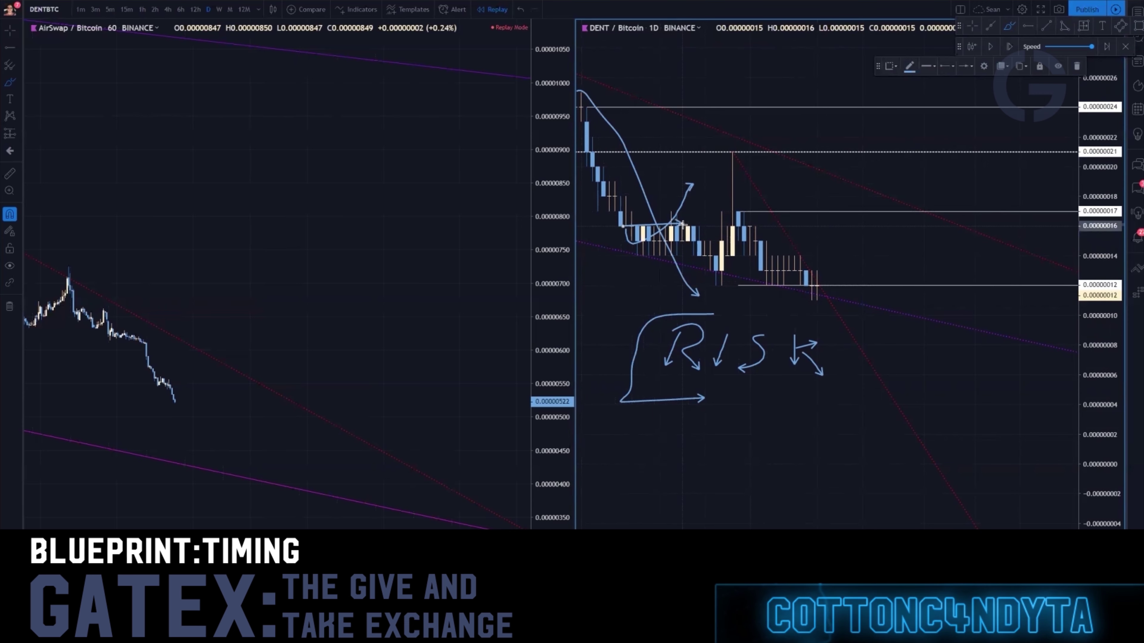
{"action": "key", "text": "ctrl+z"}
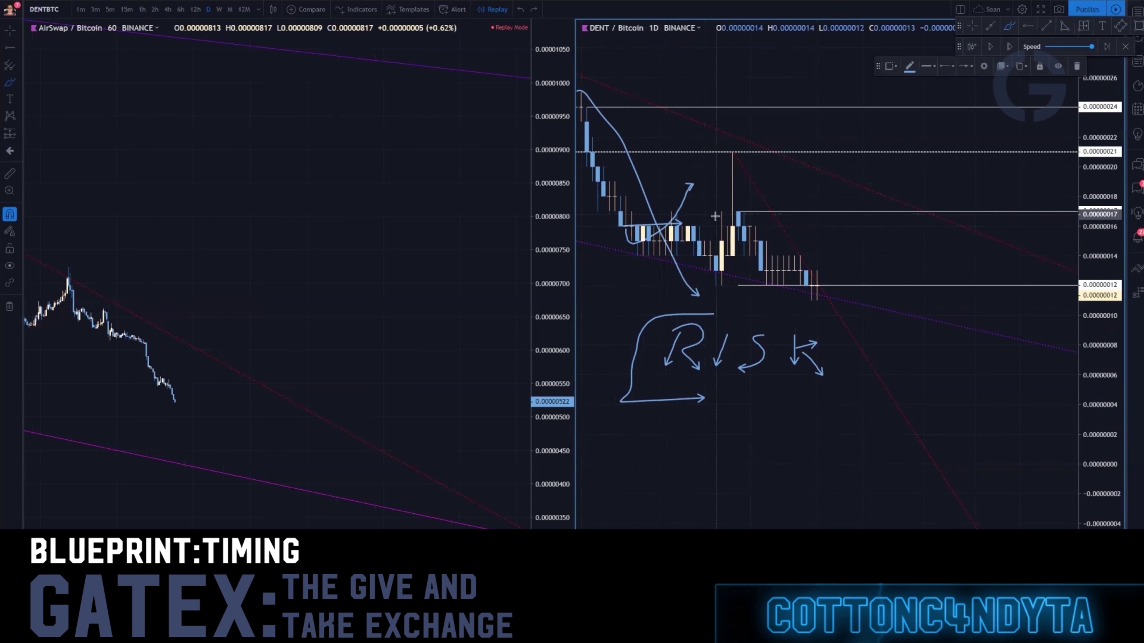
{"action": "key", "text": "ctrl+z"}
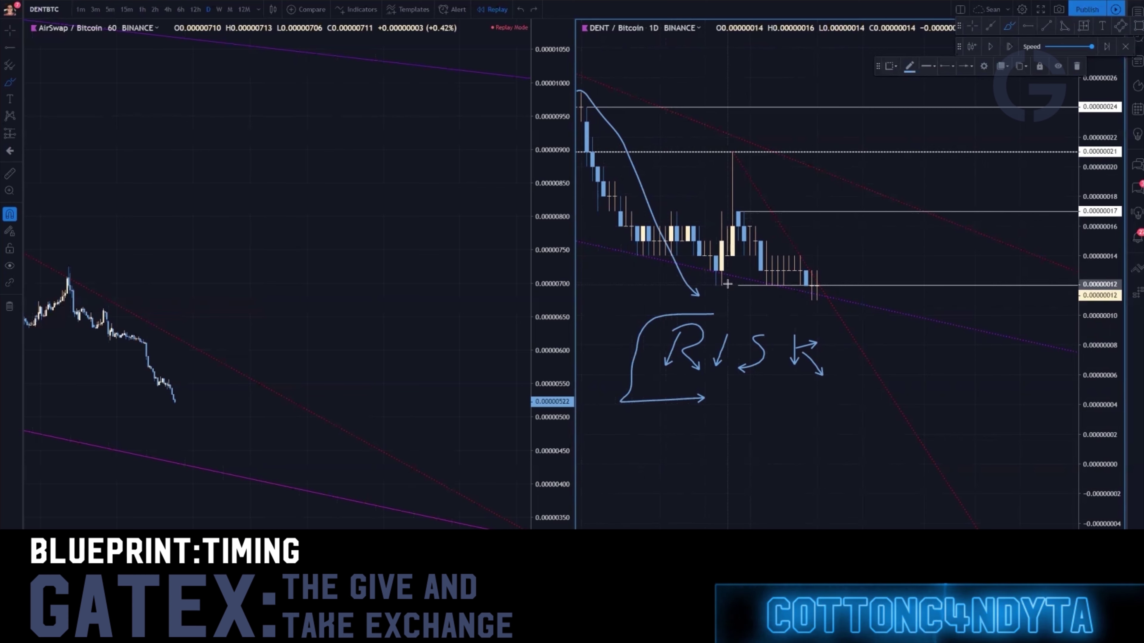
{"action": "key", "text": "ctrl+z"}
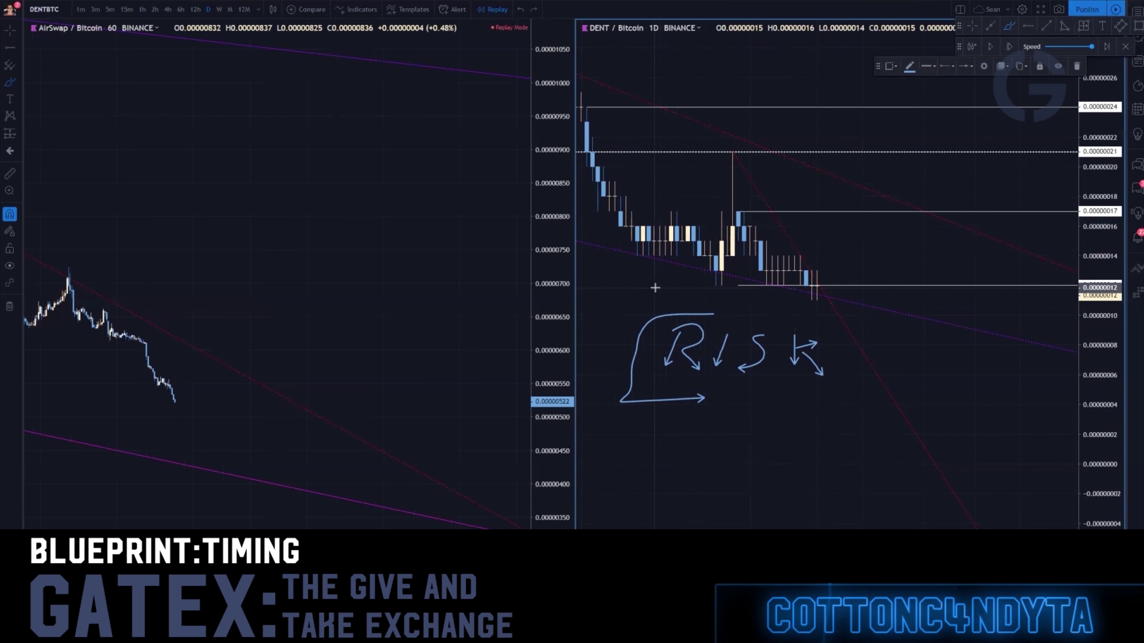
Step: Mark the 0.00000012 low and trace the sideways candles before the 0.00000021 wick with brush arrows, undoing each stroke
{"action": "left_click_drag", "start_coordinate": [656, 288], "coordinate": [730, 283]}
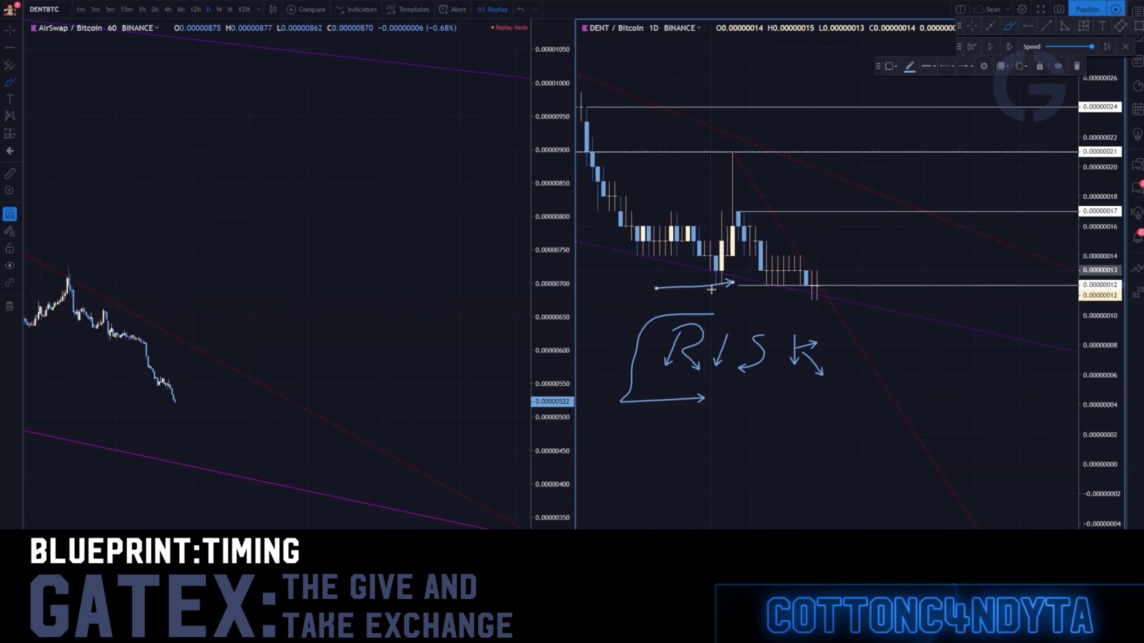
{"action": "key", "text": "ctrl+z"}
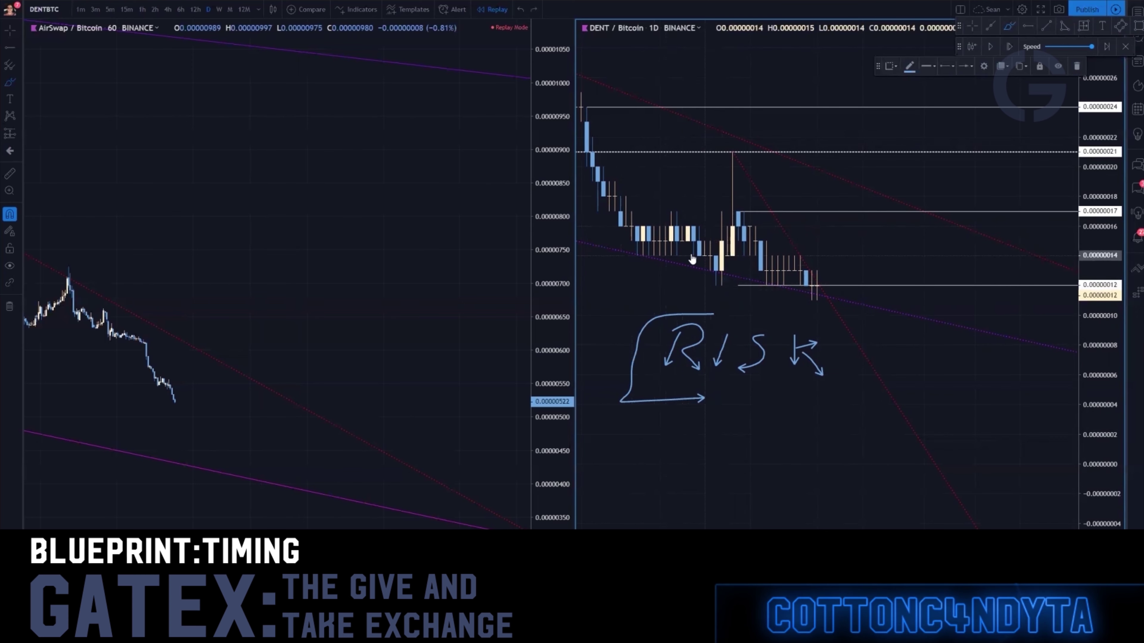
{"action": "mouse_move", "coordinate": [625, 227]}
{"action": "left_mouse_down"}
{"action": "mouse_move", "coordinate": [626, 245]}
{"action": "mouse_move", "coordinate": [704, 255]}
{"action": "mouse_move", "coordinate": [718, 275]}
{"action": "mouse_move", "coordinate": [728, 224]}
{"action": "left_mouse_up"}
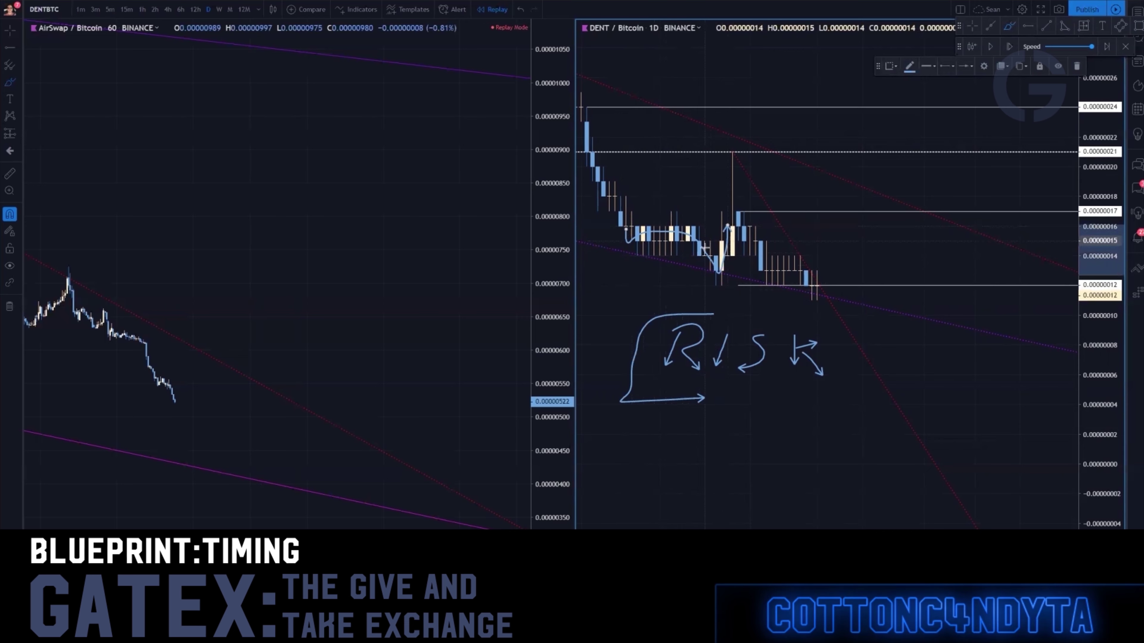
{"action": "key", "text": "ctrl+z"}
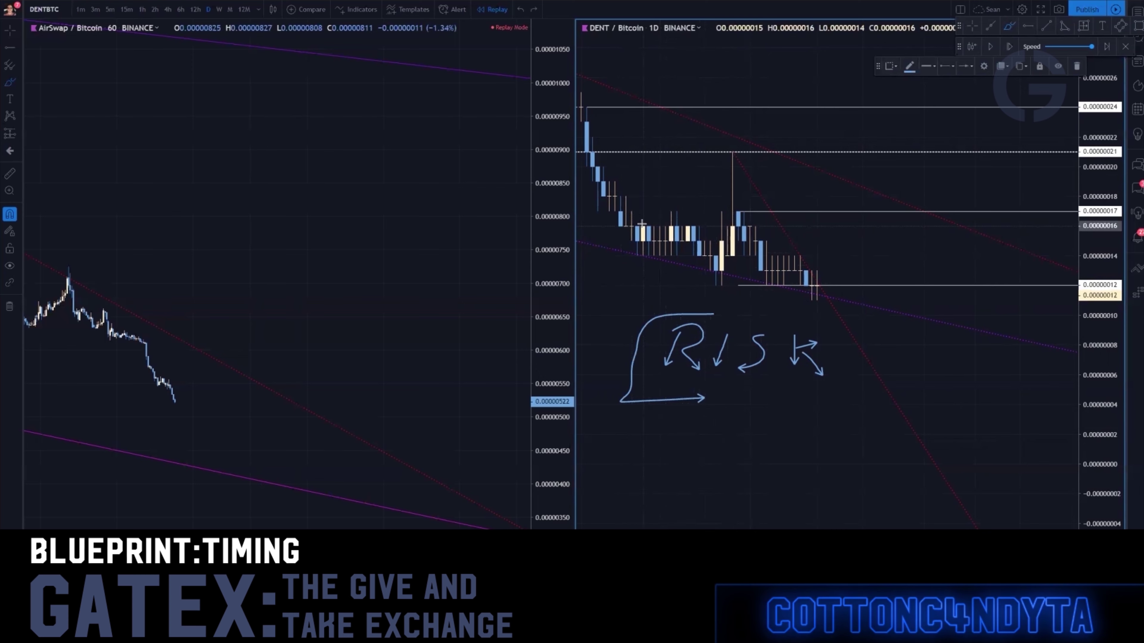
{"action": "left_click_drag", "start_coordinate": [654, 227], "coordinate": [705, 218]}
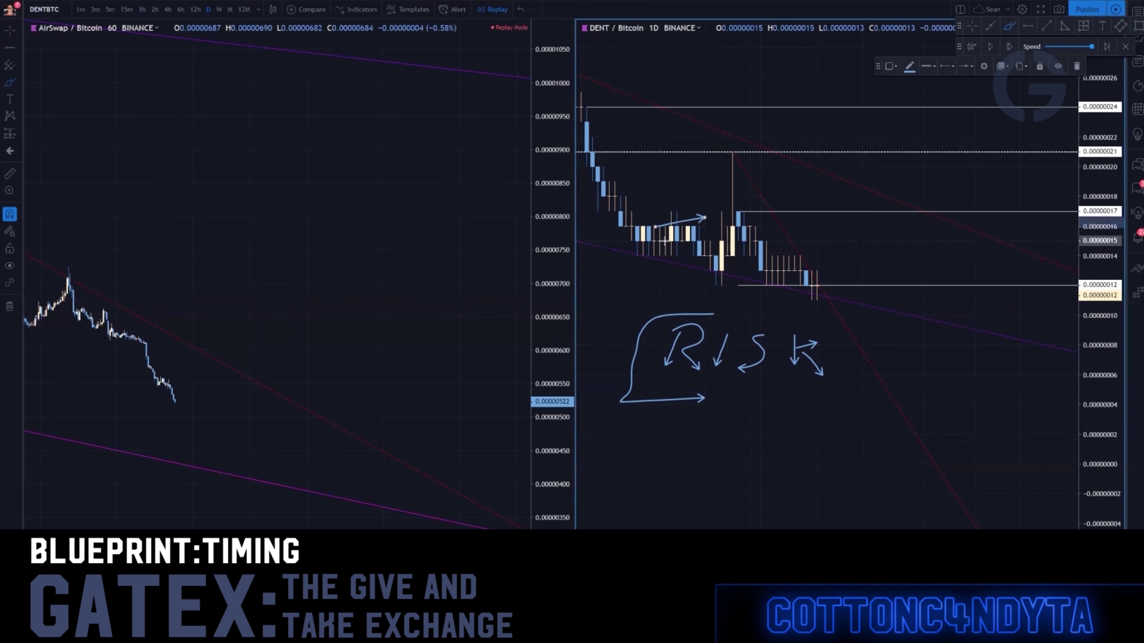
{"action": "key", "text": "ctrl+z"}
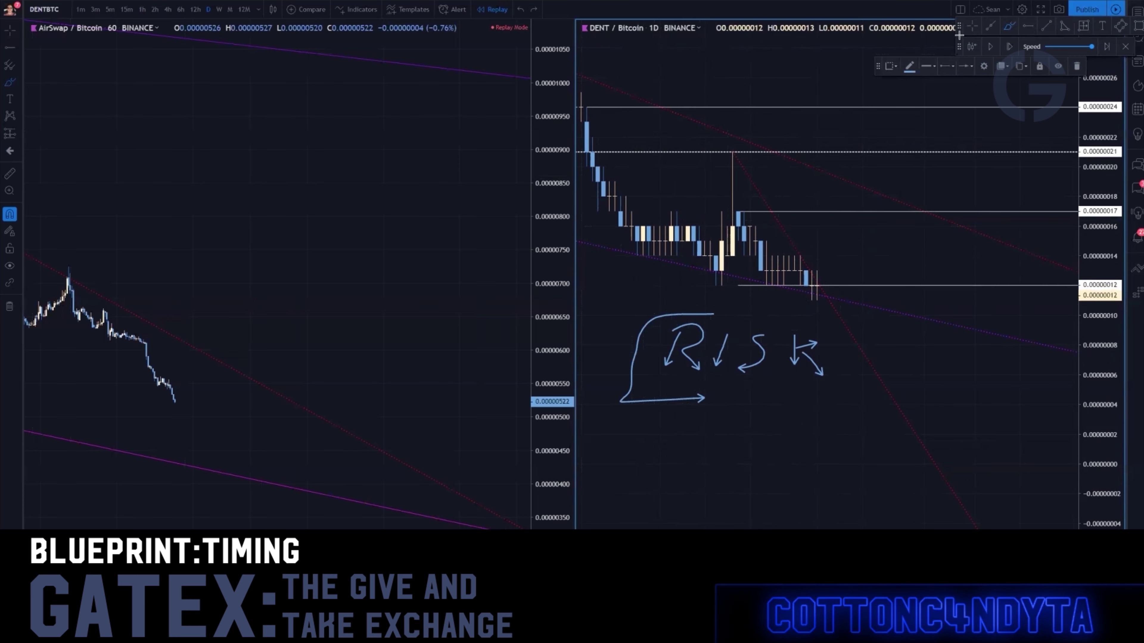
Step: Brush a rising arrow from the last candle at 0.00000012 and circle where the upper descending trend line meets 0.00000017
{"action": "left_click_drag", "start_coordinate": [748, 398], "coordinate": [860, 396]}
{"action": "left_click_drag", "start_coordinate": [1089, 391], "coordinate": [1089, 350]}
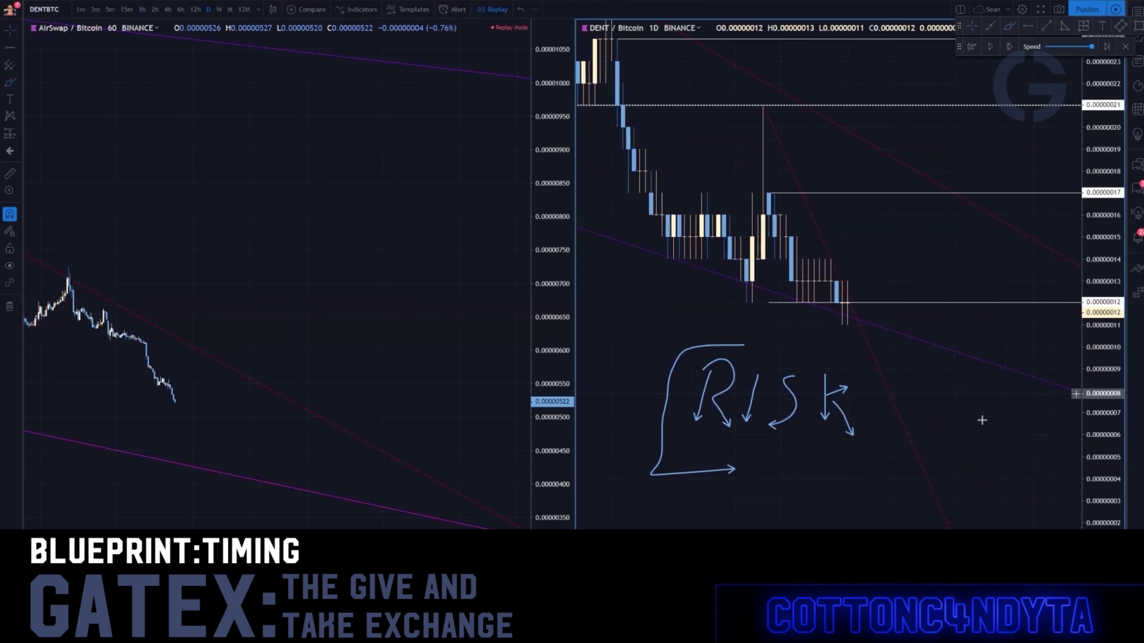
{"action": "scroll", "coordinate": [942, 431], "scroll_direction": "up", "scroll_amount": 2}
{"action": "left_click_drag", "start_coordinate": [751, 474], "coordinate": [855, 444]}
{"action": "left_click_drag", "start_coordinate": [1087, 225], "coordinate": [1074, 343]}
{"action": "left_click_drag", "start_coordinate": [1047, 395], "coordinate": [996, 414]}
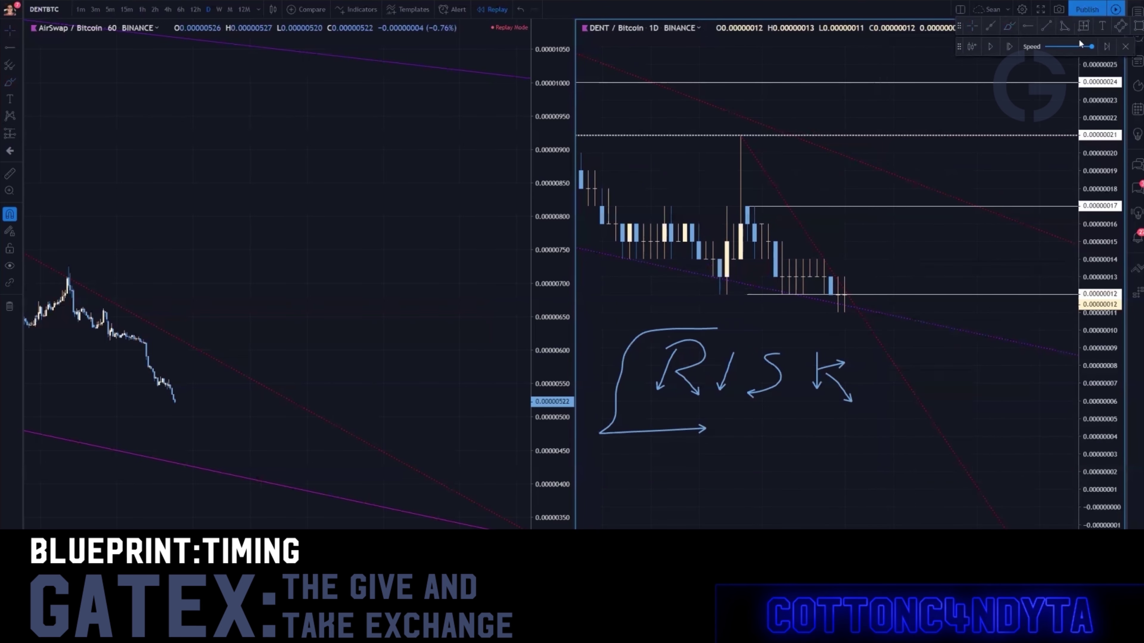
{"action": "mouse_move", "coordinate": [899, 255]}
{"action": "left_mouse_down"}
{"action": "mouse_move", "coordinate": [873, 258]}
{"action": "mouse_move", "coordinate": [906, 255]}
{"action": "left_mouse_up"}
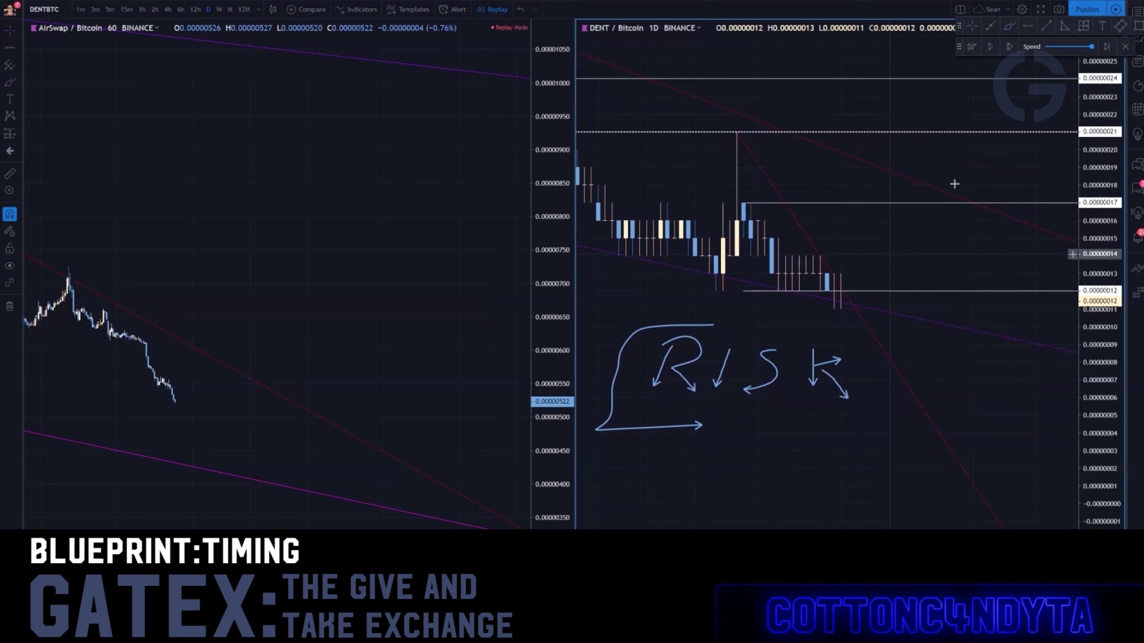
{"action": "left_click", "coordinate": [1010, 26]}
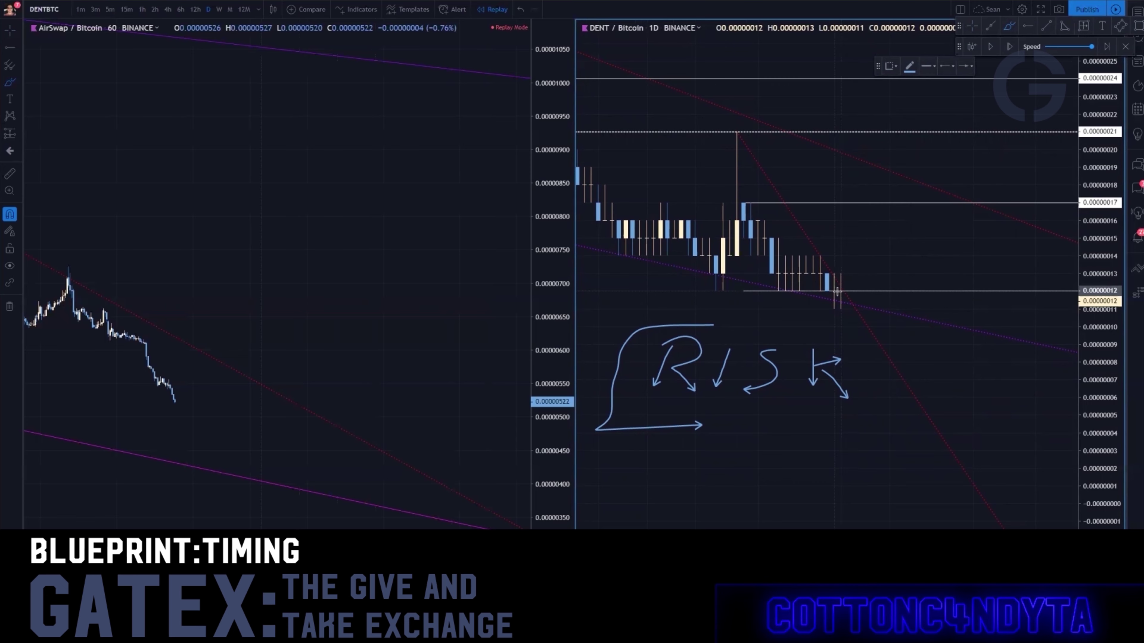
{"action": "left_click_drag", "start_coordinate": [835, 292], "coordinate": [884, 269]}
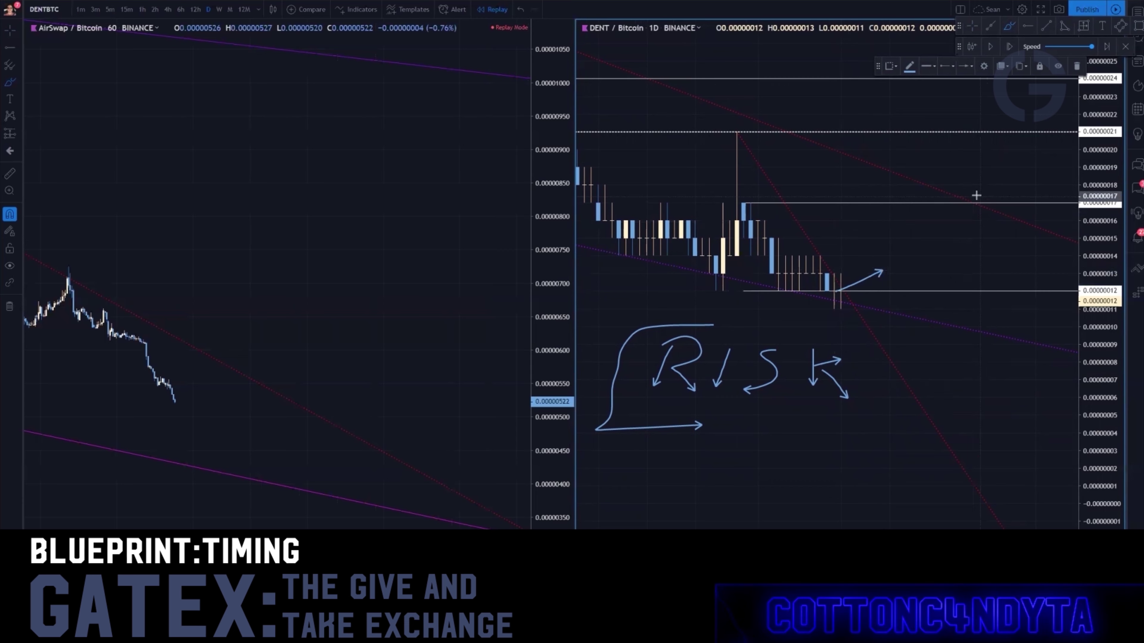
{"action": "left_click_drag", "start_coordinate": [975, 195], "coordinate": [980, 189]}
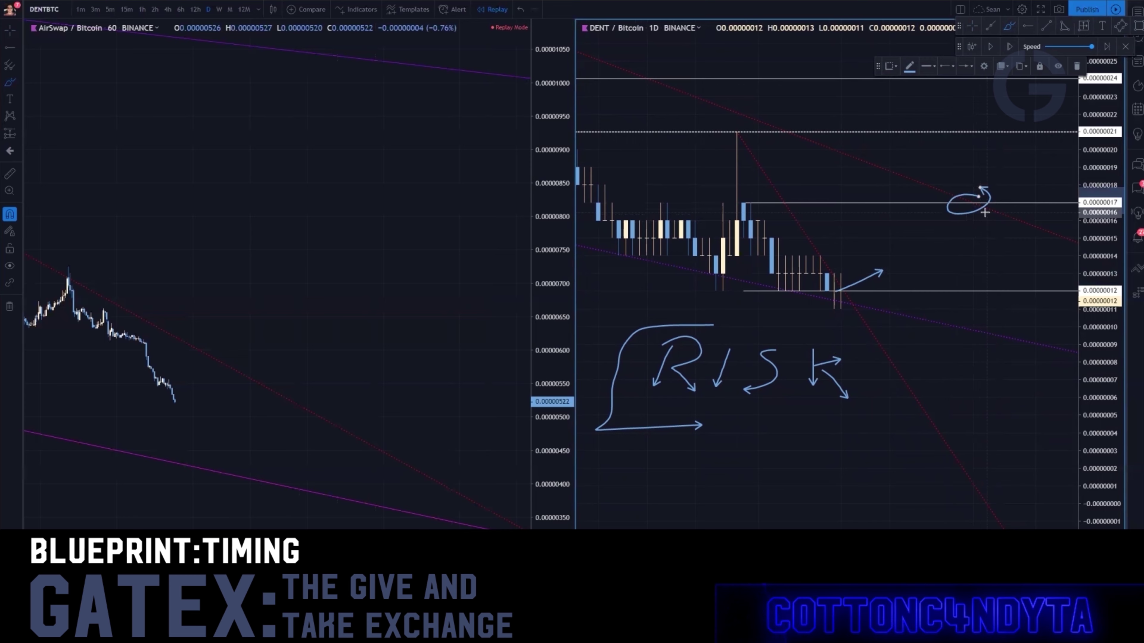
Step: Undo the circle at the upper trend line and the rising arrow, and advance the DENTBTC replay
{"action": "key", "text": "ctrl+z"}
{"action": "key", "text": "ctrl+z"}
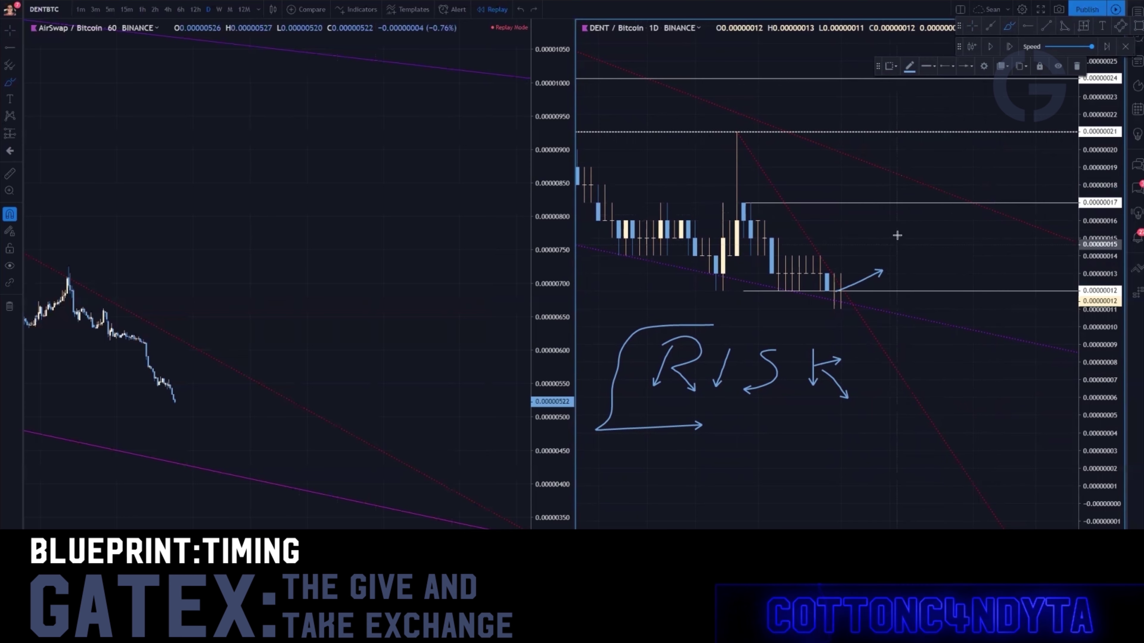
{"action": "left_click", "coordinate": [1009, 47]}
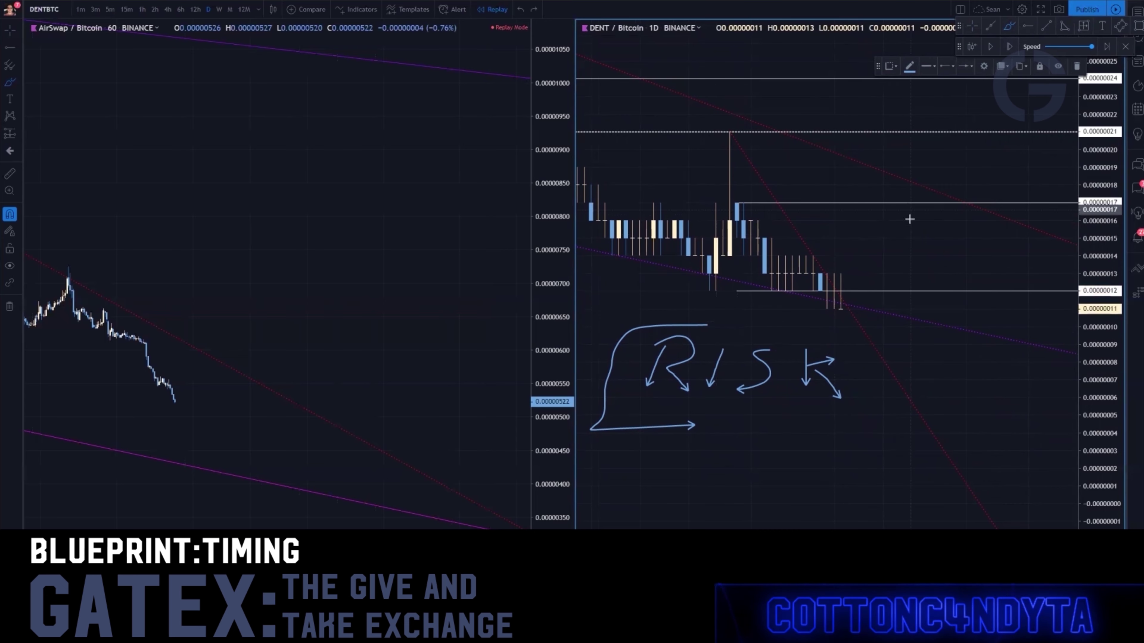
Step: Handwrite "WIC" with the brush beneath the 0.00000017 level and trace an arrow along the wick lows near 0.00000011, undoing the arrow
{"action": "mouse_move", "coordinate": [903, 214]}
{"action": "left_mouse_down"}
{"action": "mouse_move", "coordinate": [905, 250]}
{"action": "mouse_move", "coordinate": [952, 227]}
{"action": "mouse_move", "coordinate": [967, 247]}
{"action": "left_mouse_up"}
{"action": "mouse_move", "coordinate": [961, 221]}
{"action": "left_mouse_down"}
{"action": "mouse_move", "coordinate": [1007, 222]}
{"action": "mouse_move", "coordinate": [1014, 251]}
{"action": "left_mouse_up"}
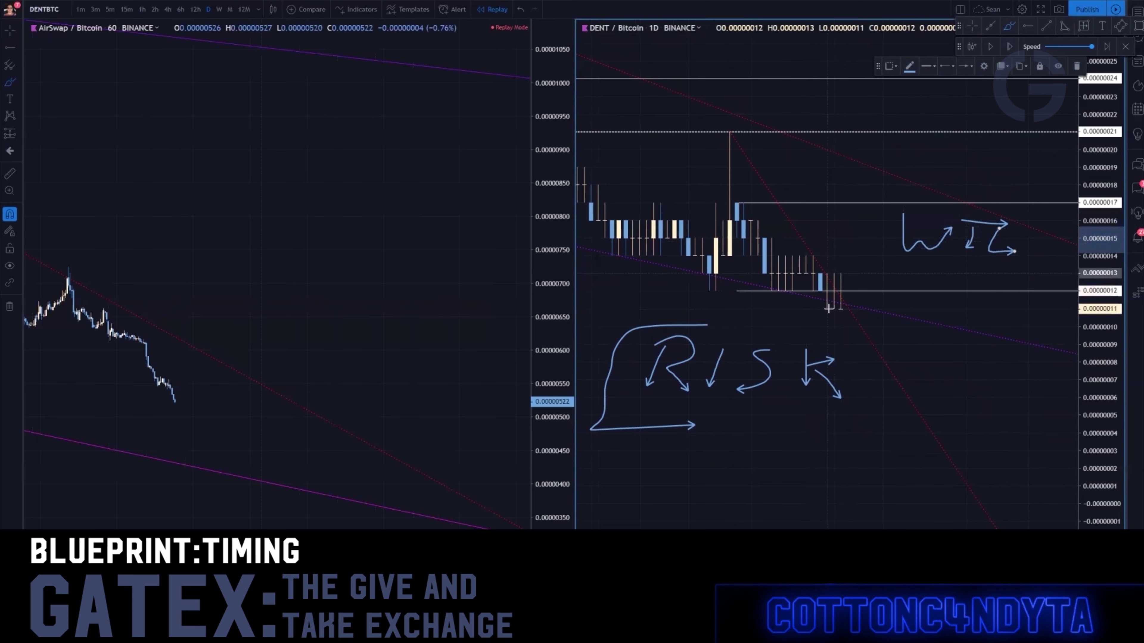
{"action": "mouse_move", "coordinate": [791, 292]}
{"action": "left_mouse_down"}
{"action": "mouse_move", "coordinate": [810, 309]}
{"action": "mouse_move", "coordinate": [883, 308]}
{"action": "left_mouse_up"}
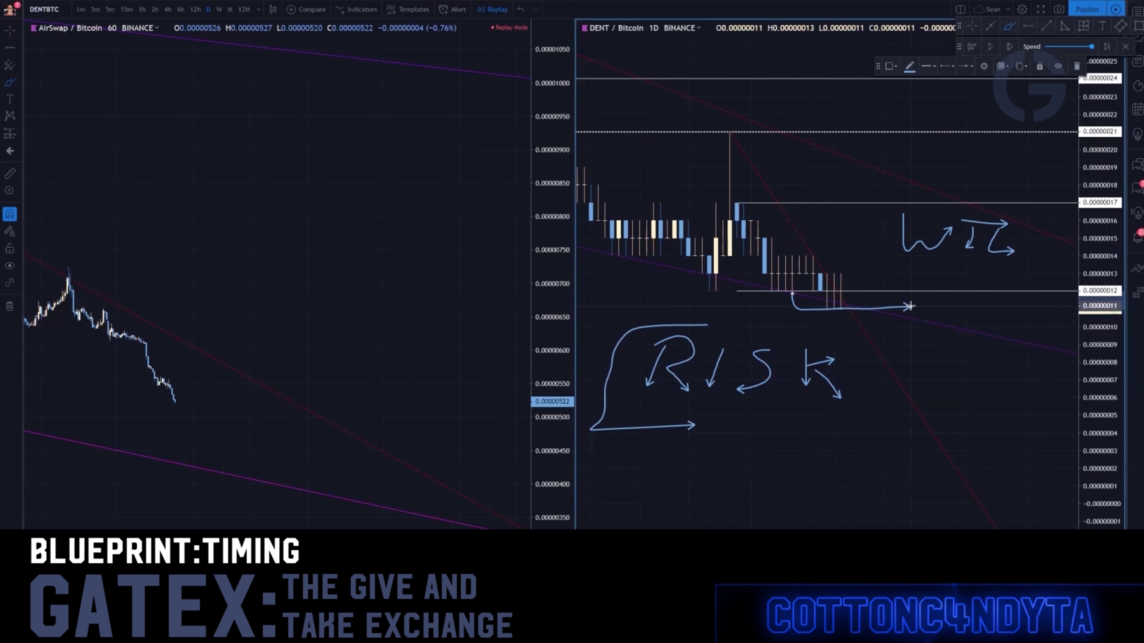
{"action": "key", "text": "ctrl+z"}
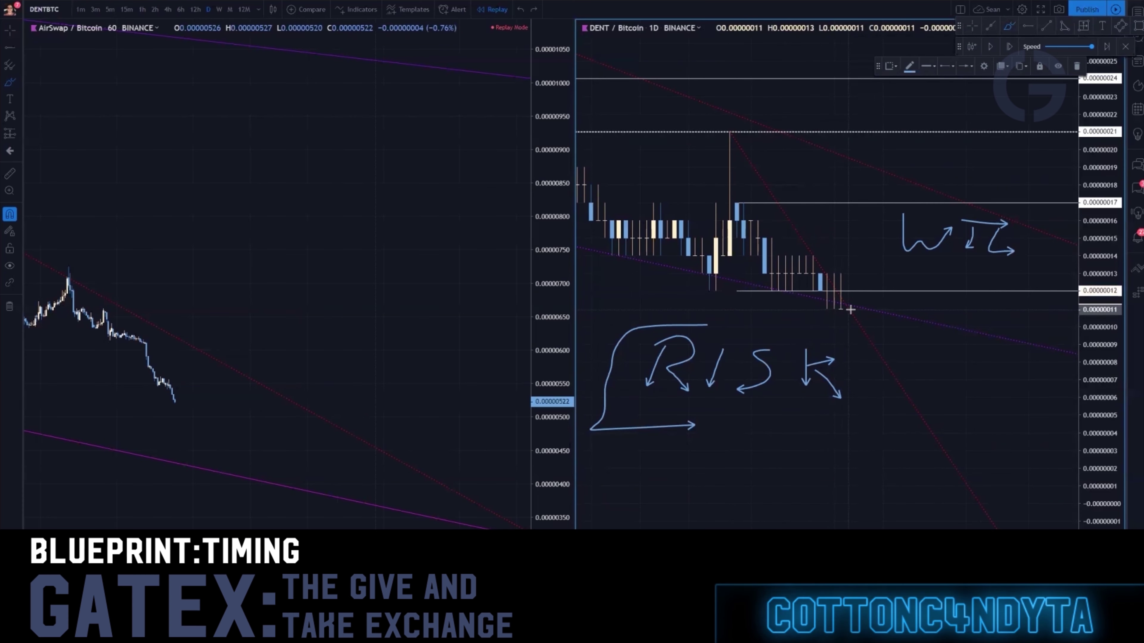
{"action": "mouse_move", "coordinate": [901, 209]}
{"action": "left_mouse_down"}
{"action": "mouse_move", "coordinate": [886, 210]}
{"action": "mouse_move", "coordinate": [873, 243]}
{"action": "mouse_move", "coordinate": [966, 267]}
{"action": "left_mouse_up"}
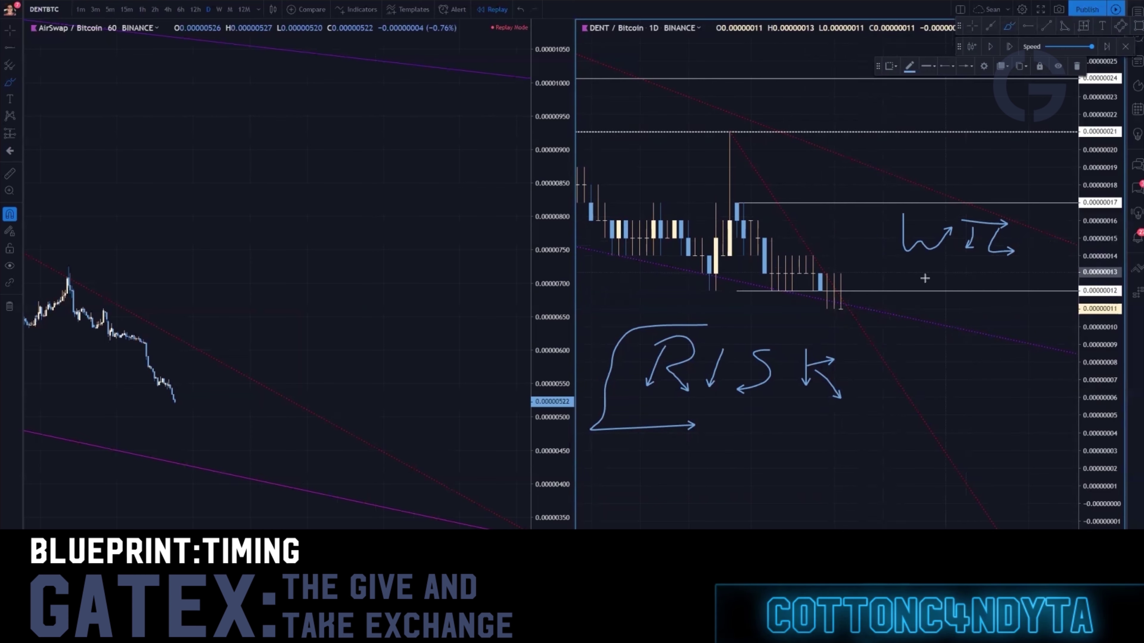
{"action": "key", "text": "ctrl+z"}
Step: Rewind the DENTBTC replay to the candle closing at 0.00000012, just before the wicks pierce the support line
{"action": "left_click", "coordinate": [971, 47]}
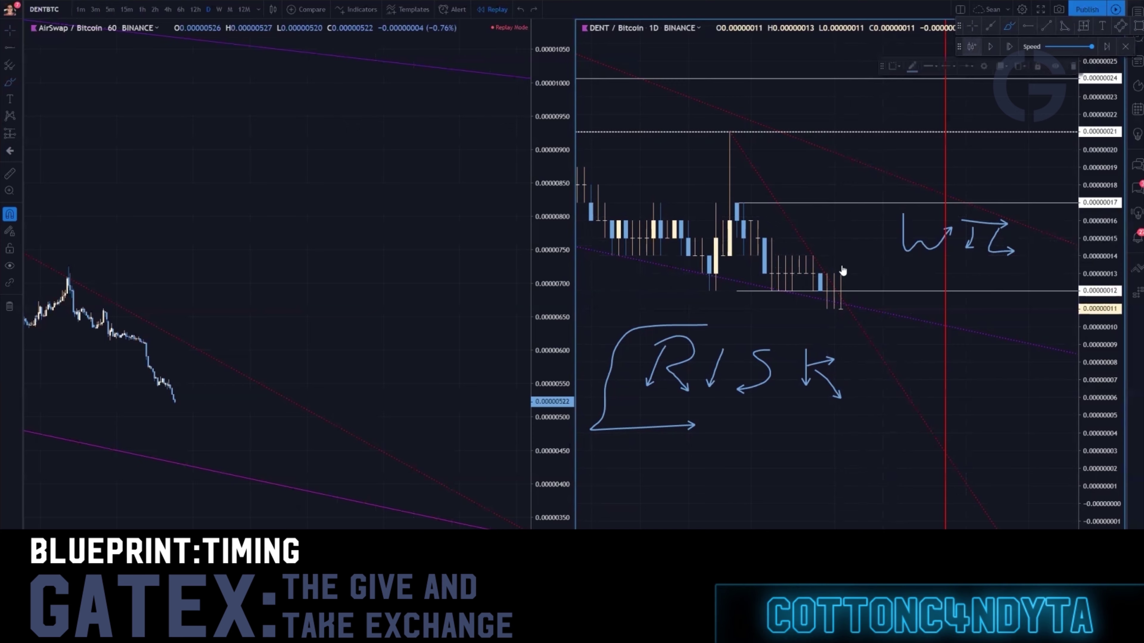
{"action": "left_click", "coordinate": [826, 271]}
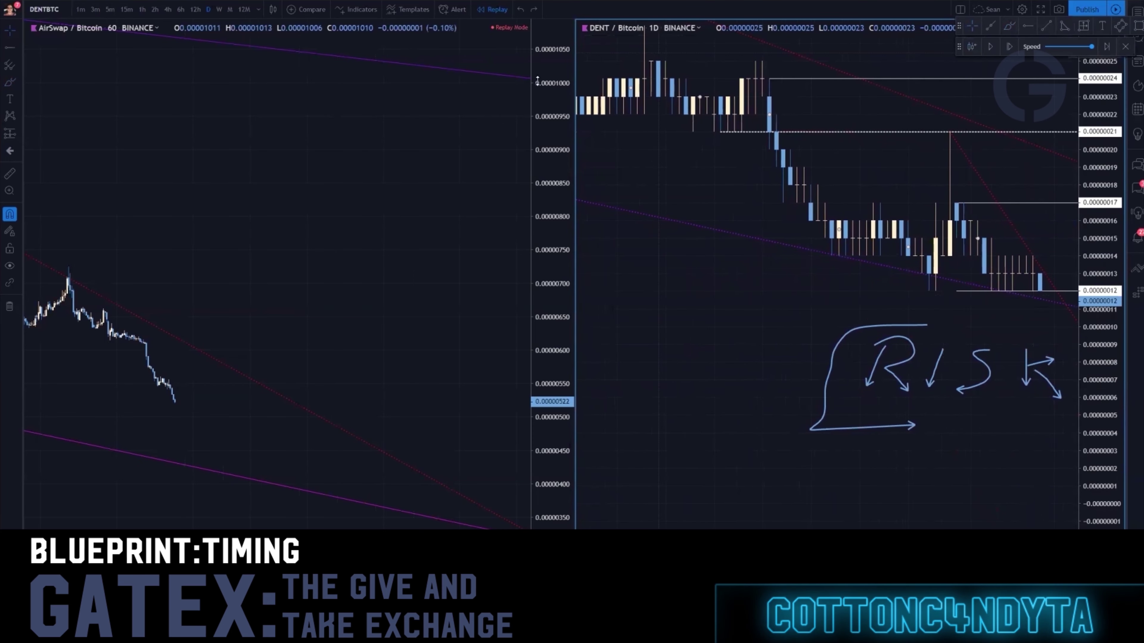
{"action": "left_click_drag", "start_coordinate": [1012, 184], "coordinate": [849, 180]}
{"action": "scroll", "coordinate": [858, 182], "scroll_direction": "down", "scroll_amount": 1}
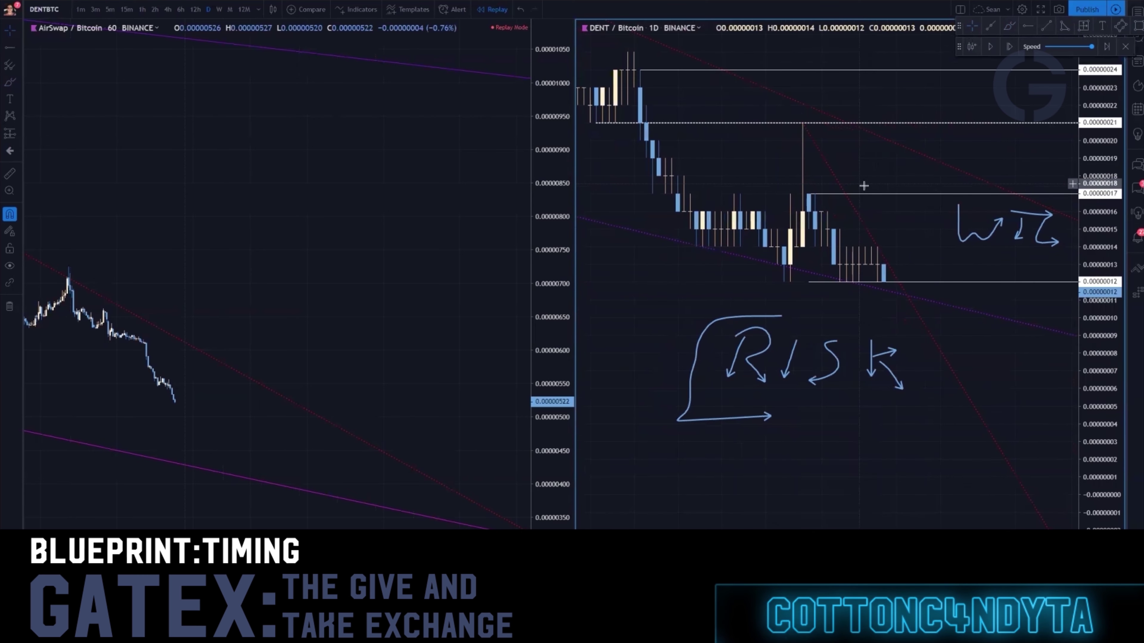
{"action": "left_click_drag", "start_coordinate": [901, 238], "coordinate": [847, 255]}
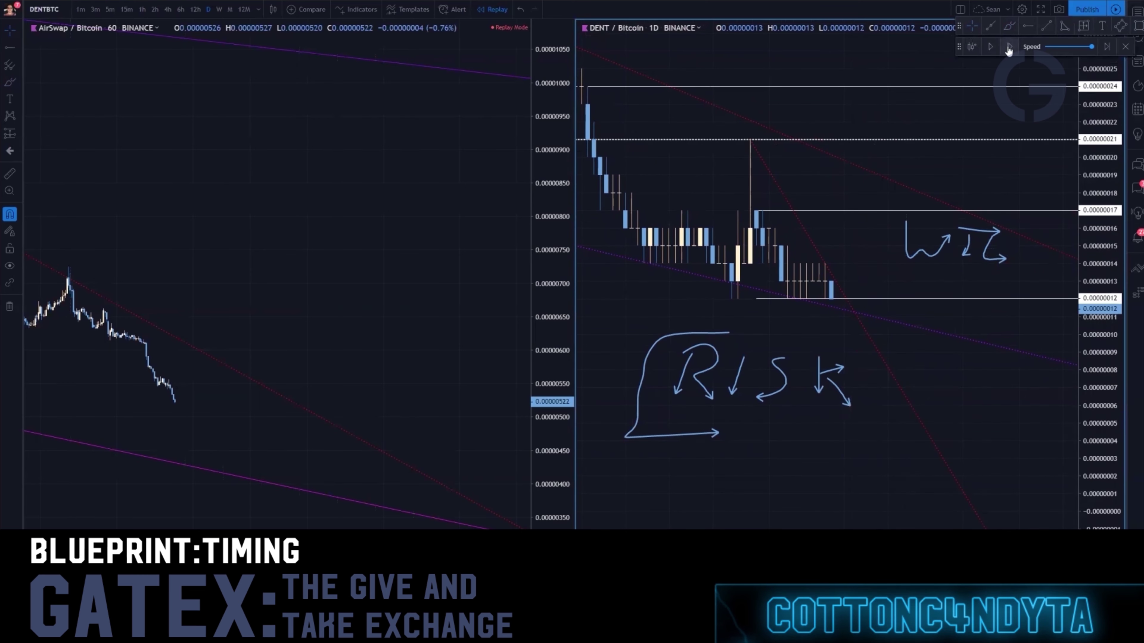
Step: Brush short arrows at the last candle near 0.00000013, undoing them, and advance the DENTBTC replay by one candle
{"action": "left_click", "coordinate": [1009, 26]}
{"action": "left_click_drag", "start_coordinate": [831, 283], "coordinate": [840, 278]}
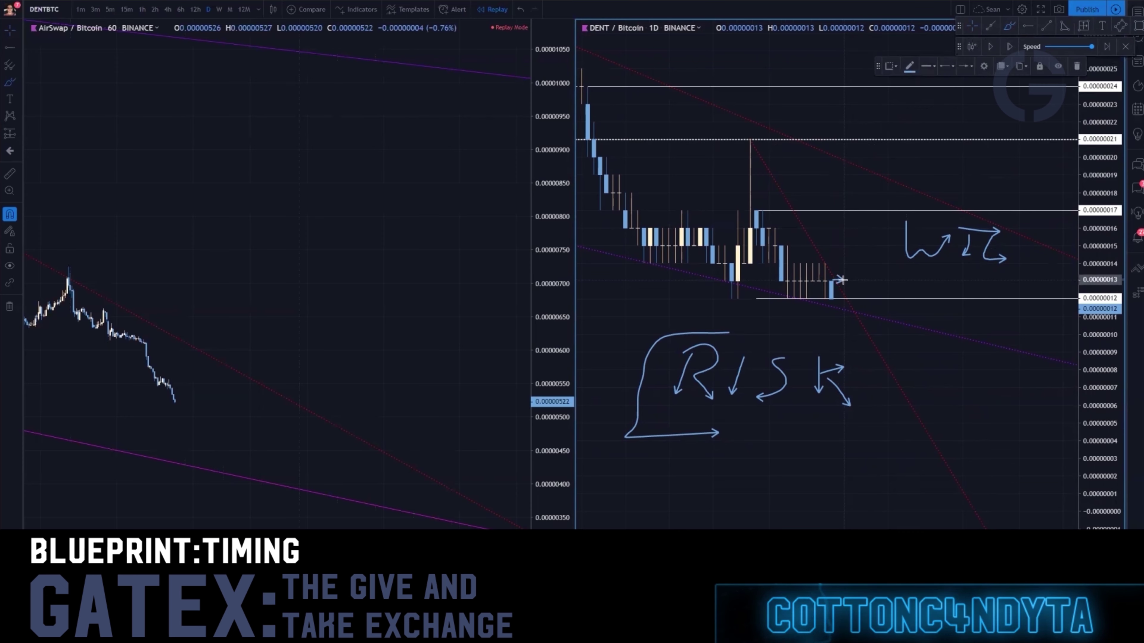
{"action": "left_click", "coordinate": [1009, 46]}
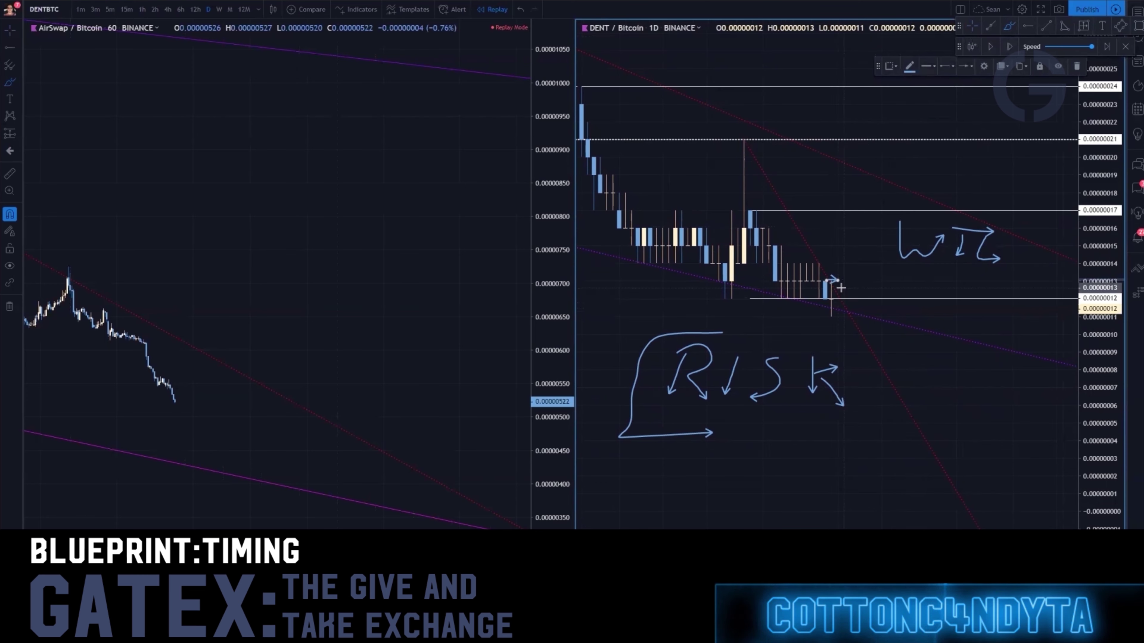
{"action": "left_click_drag", "start_coordinate": [839, 282], "coordinate": [843, 281]}
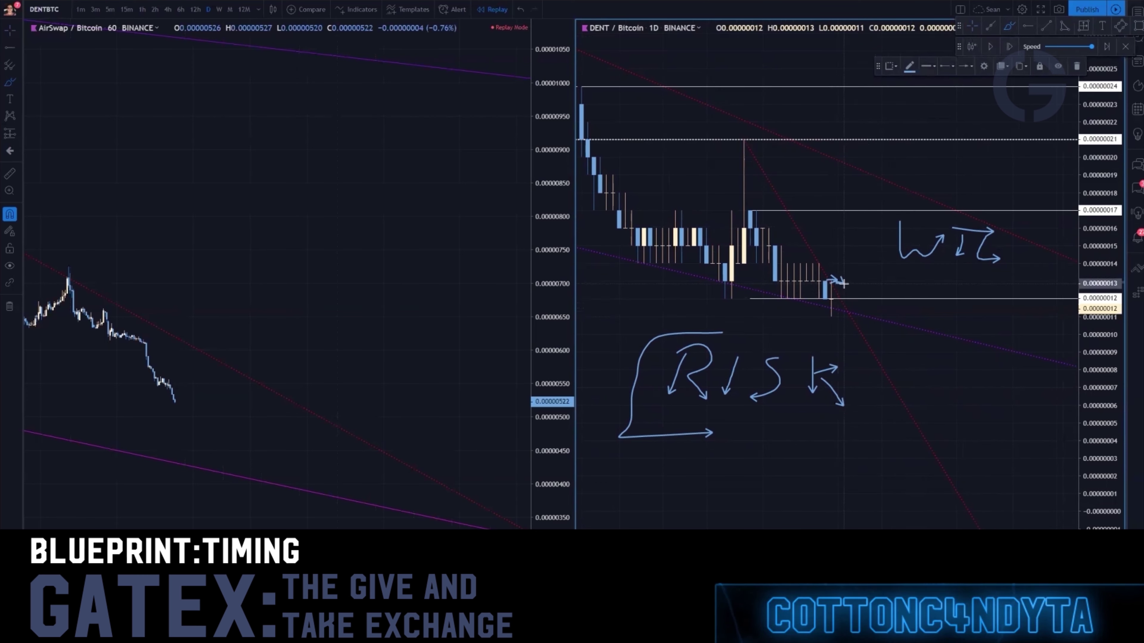
{"action": "key", "text": "ctrl+z"}
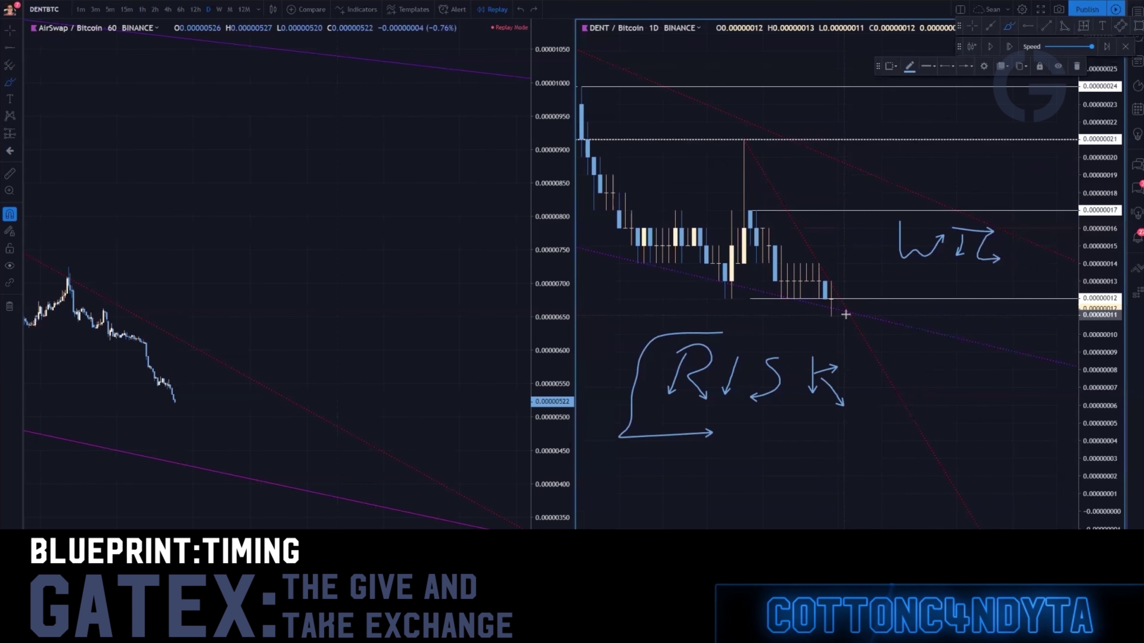
Step: Sketch and undo a rising arrow from about 0.00000011, and advance the replay through the large candle closing at 0.00000014
{"action": "left_click_drag", "start_coordinate": [845, 314], "coordinate": [869, 261]}
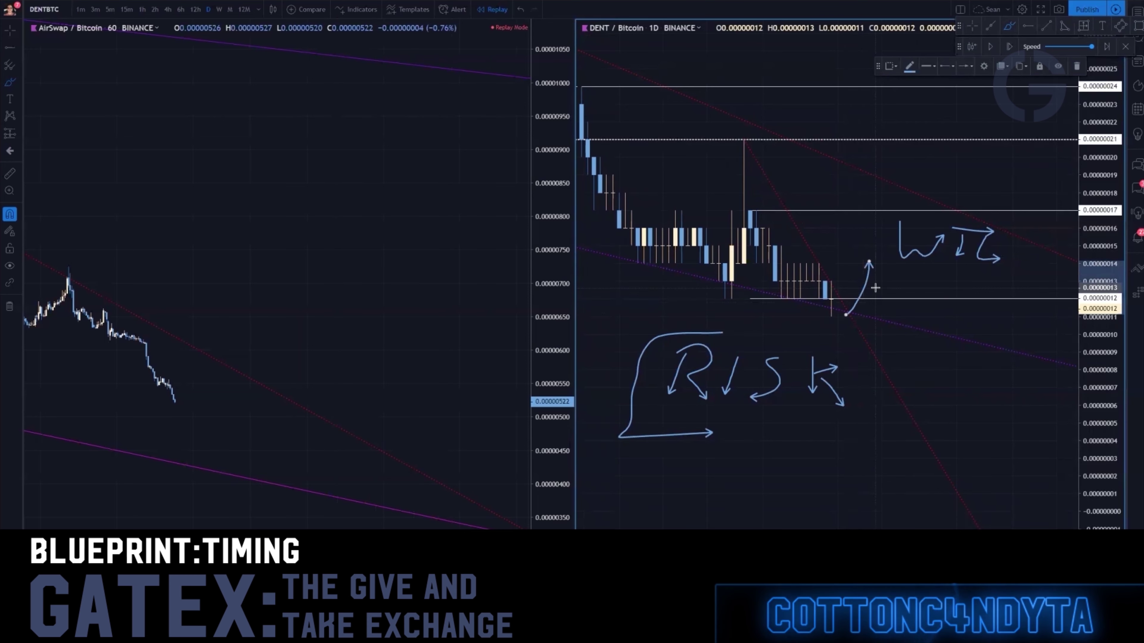
{"action": "key", "text": "ctrl+z"}
{"action": "left_click", "coordinate": [1011, 52]}
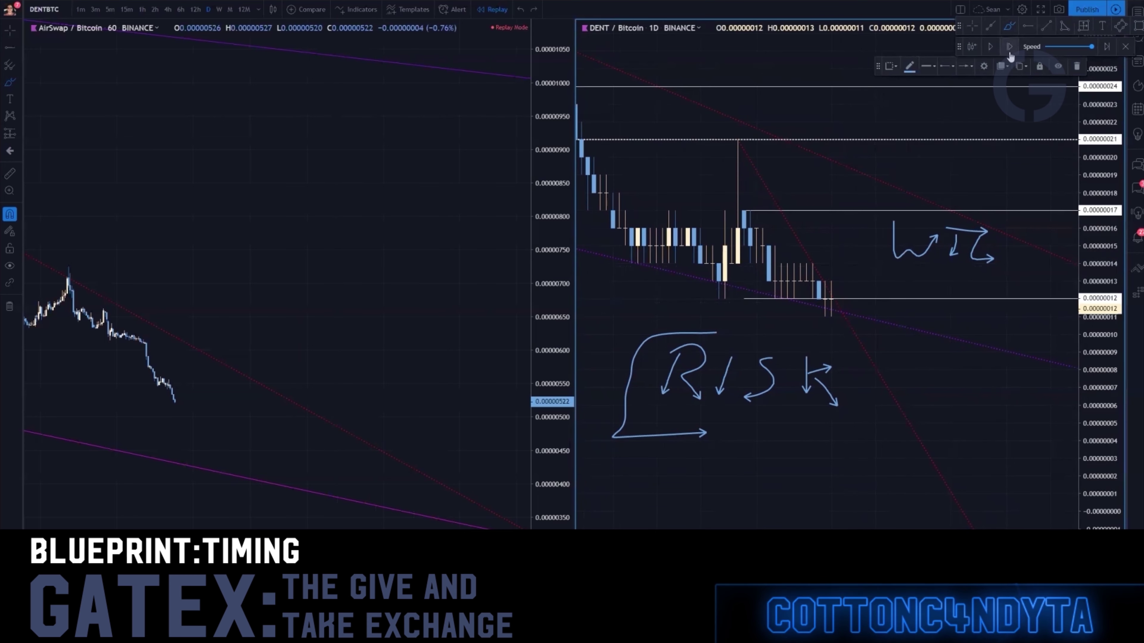
{"action": "left_click", "coordinate": [1011, 54]}
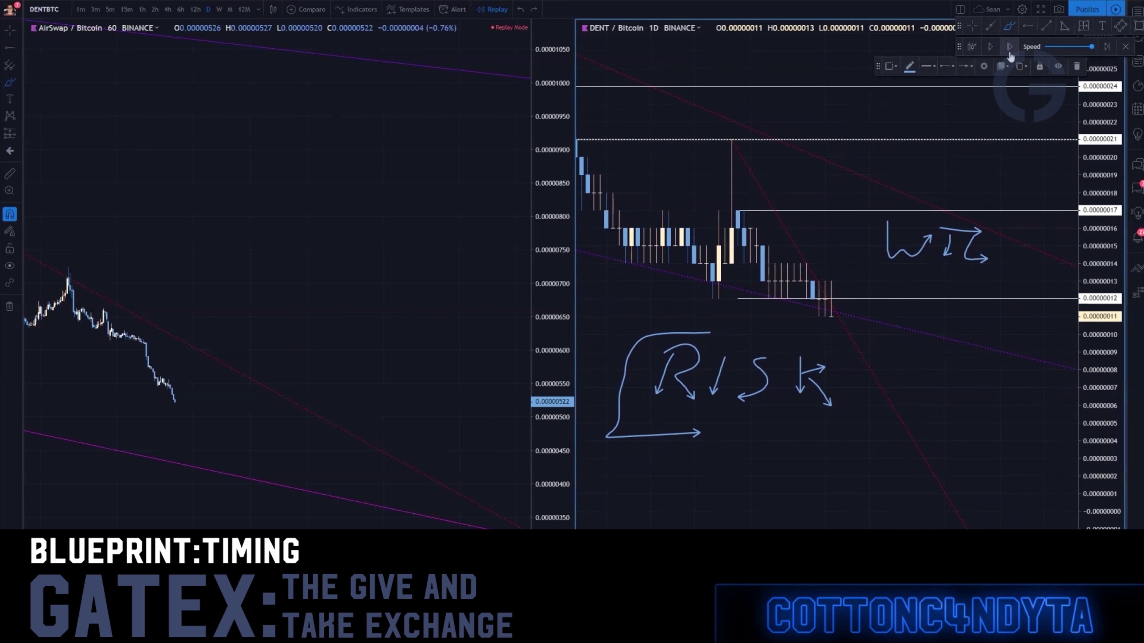
{"action": "left_click", "coordinate": [1010, 54]}
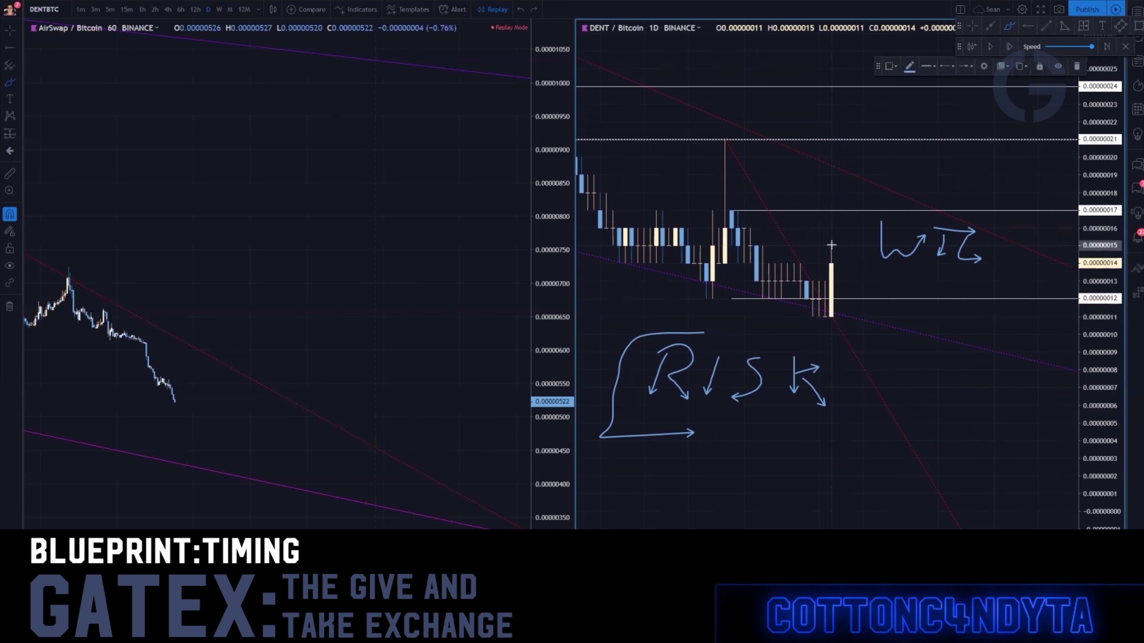
Step: Mark the breakout candle's 0.00000015 high with arrows and circle its 0.00000011 low, undoing each stroke
{"action": "left_click_drag", "start_coordinate": [822, 246], "coordinate": [901, 239]}
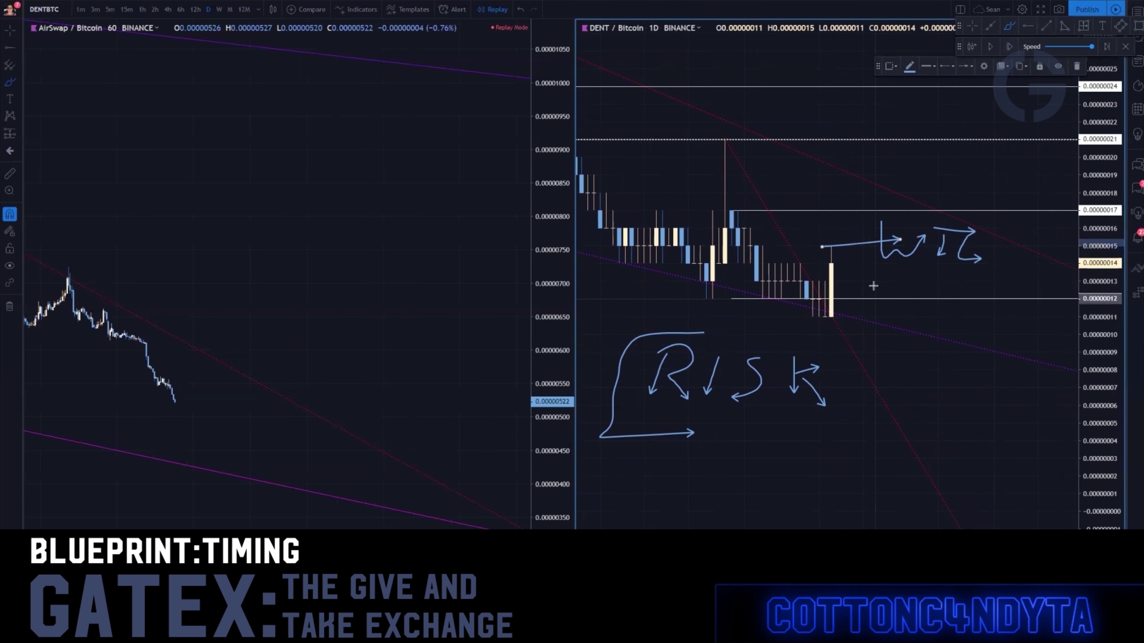
{"action": "key", "text": "ctrl+z"}
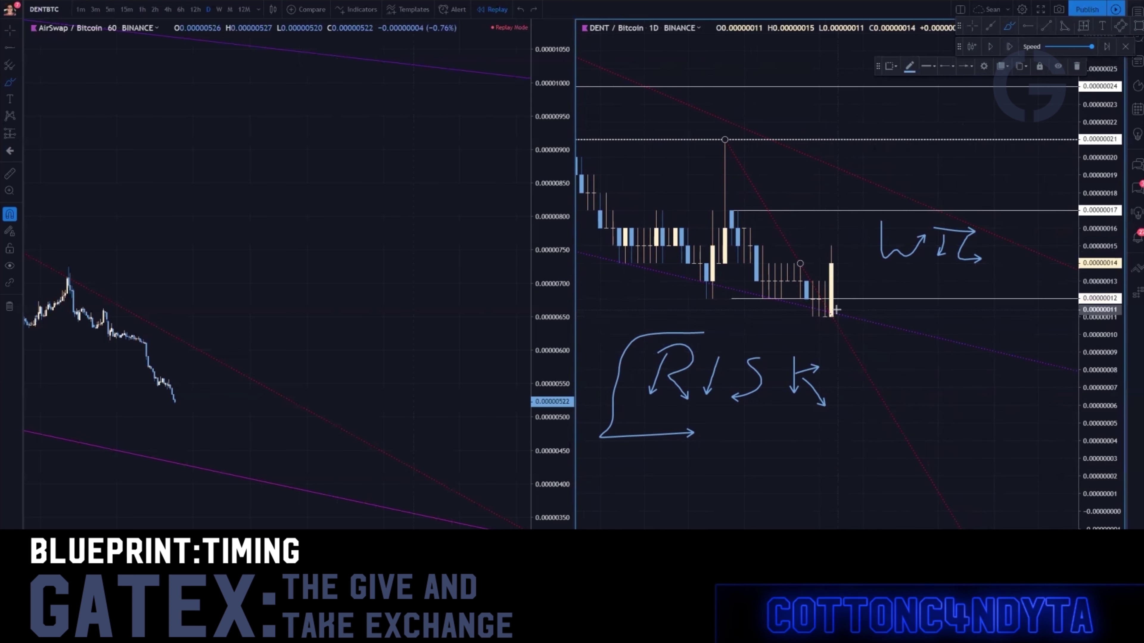
{"action": "mouse_move", "coordinate": [831, 314]}
{"action": "left_mouse_down"}
{"action": "mouse_move", "coordinate": [817, 318]}
{"action": "mouse_move", "coordinate": [838, 328]}
{"action": "mouse_move", "coordinate": [824, 313]}
{"action": "left_mouse_up"}
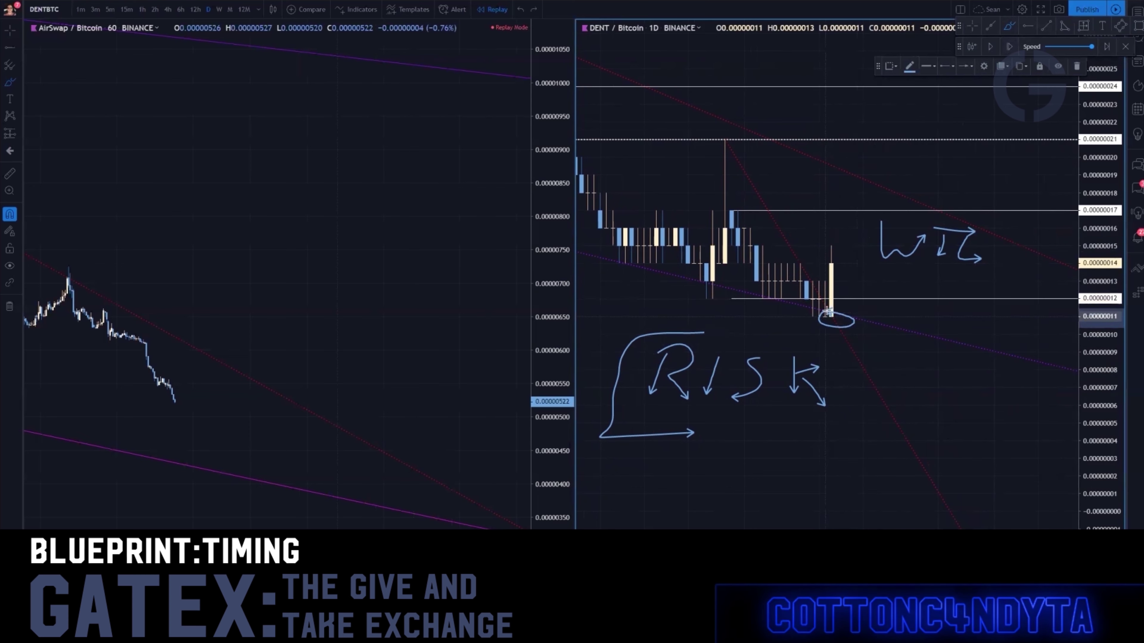
{"action": "left_click_drag", "start_coordinate": [808, 244], "coordinate": [863, 241]}
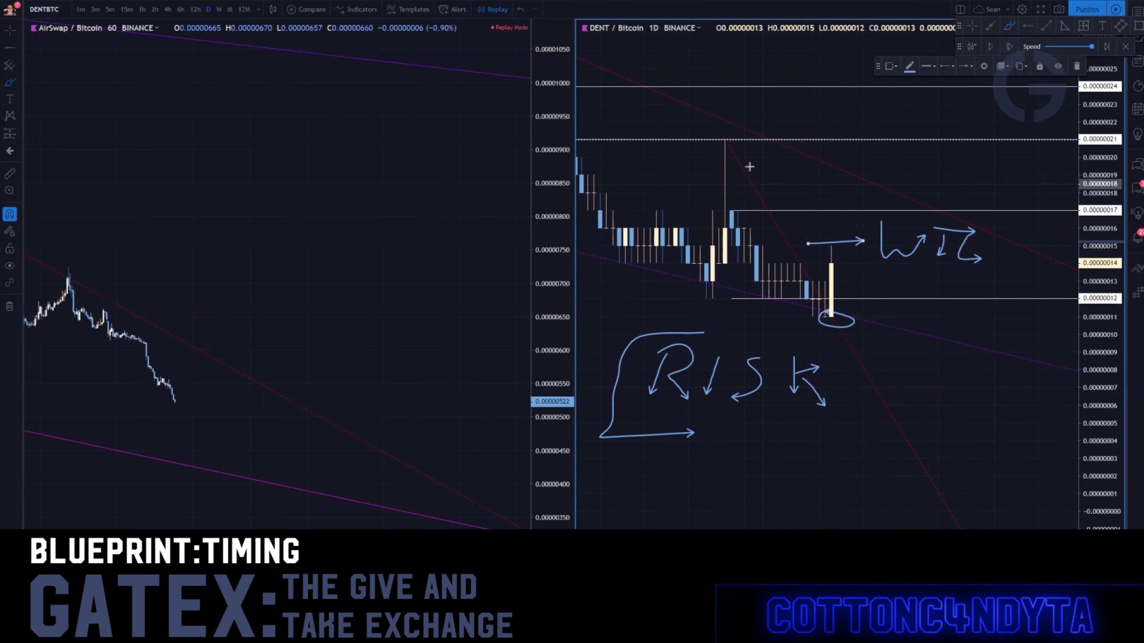
{"action": "key", "text": "ctrl+z"}
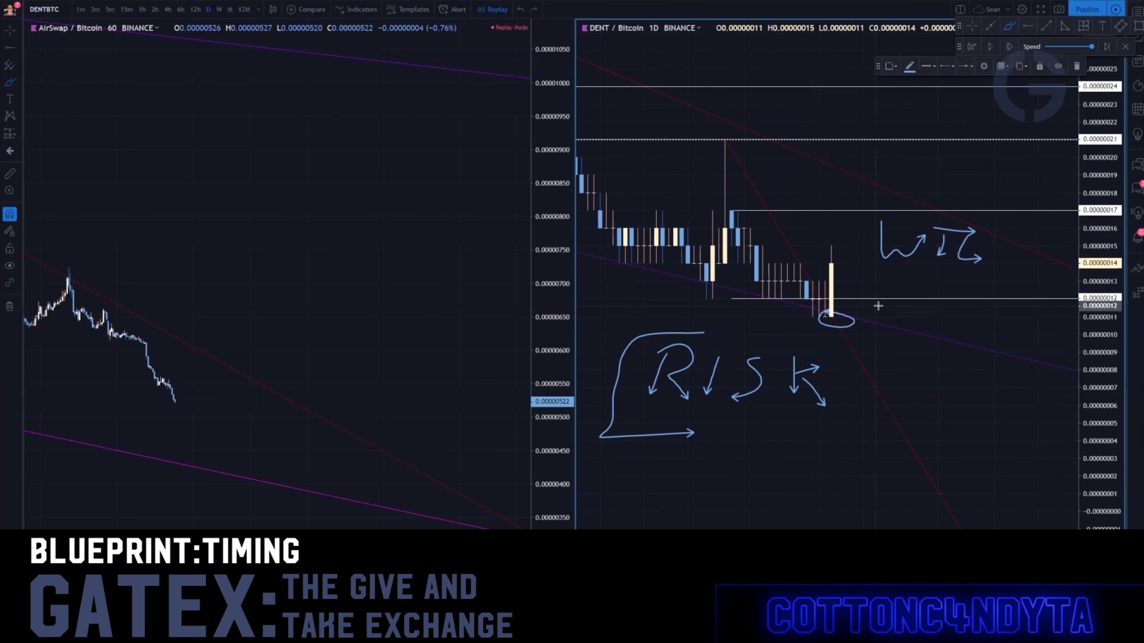
{"action": "key", "text": "ctrl+z"}
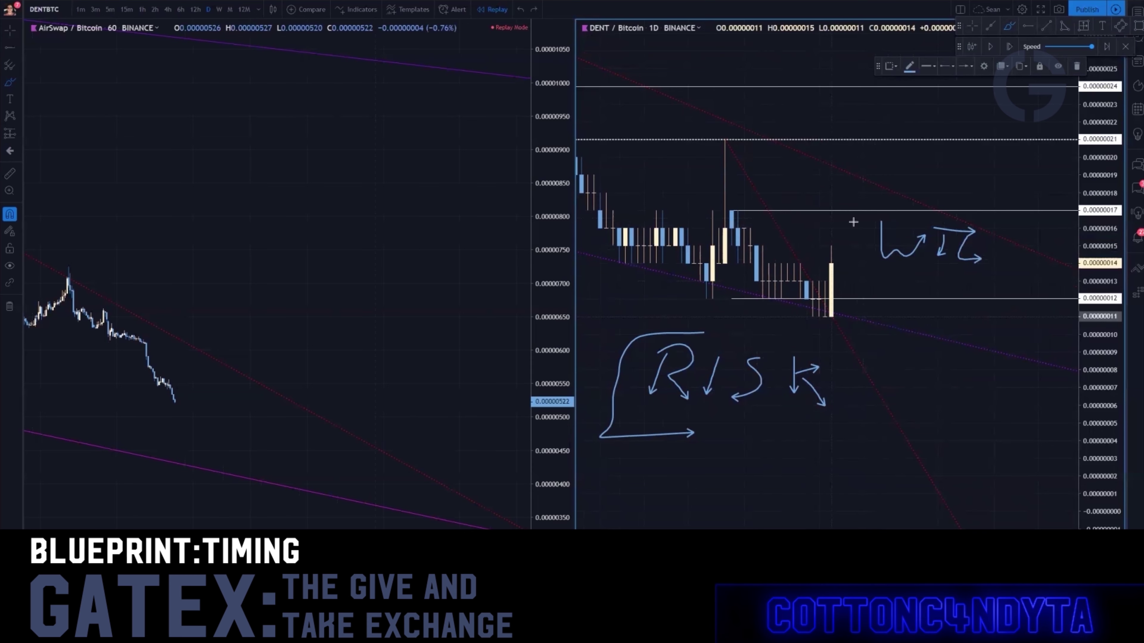
Step: Brush a squarer bracket around the RISK lettering and trace an arrow along the 0.00000011 lows, undoing the arrow
{"action": "mouse_move", "coordinate": [691, 333]}
{"action": "left_mouse_down"}
{"action": "mouse_move", "coordinate": [606, 337]}
{"action": "mouse_move", "coordinate": [600, 433]}
{"action": "mouse_move", "coordinate": [695, 433]}
{"action": "left_mouse_up"}
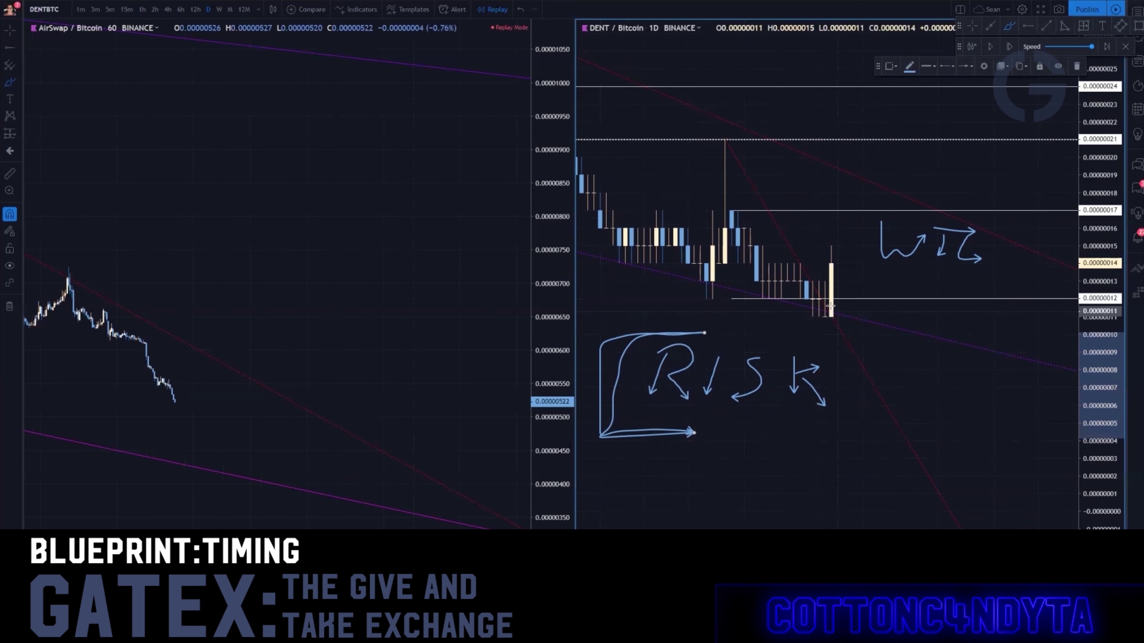
{"action": "mouse_move", "coordinate": [806, 302]}
{"action": "left_mouse_down"}
{"action": "mouse_move", "coordinate": [812, 317]}
{"action": "mouse_move", "coordinate": [886, 312]}
{"action": "left_mouse_up"}
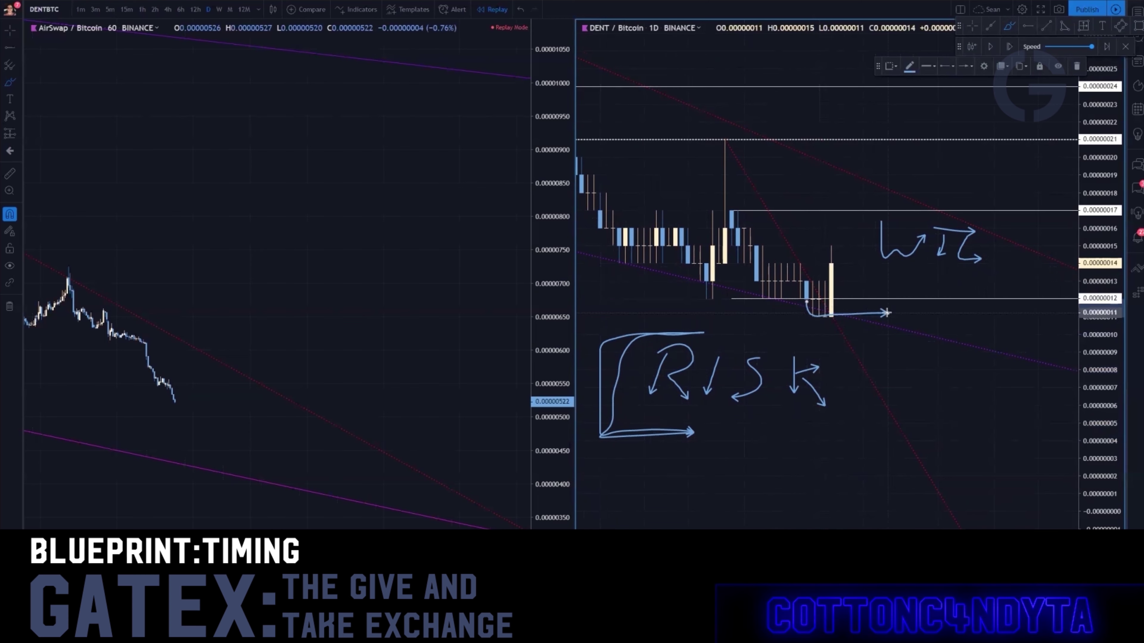
{"action": "key", "text": "ctrl+z"}
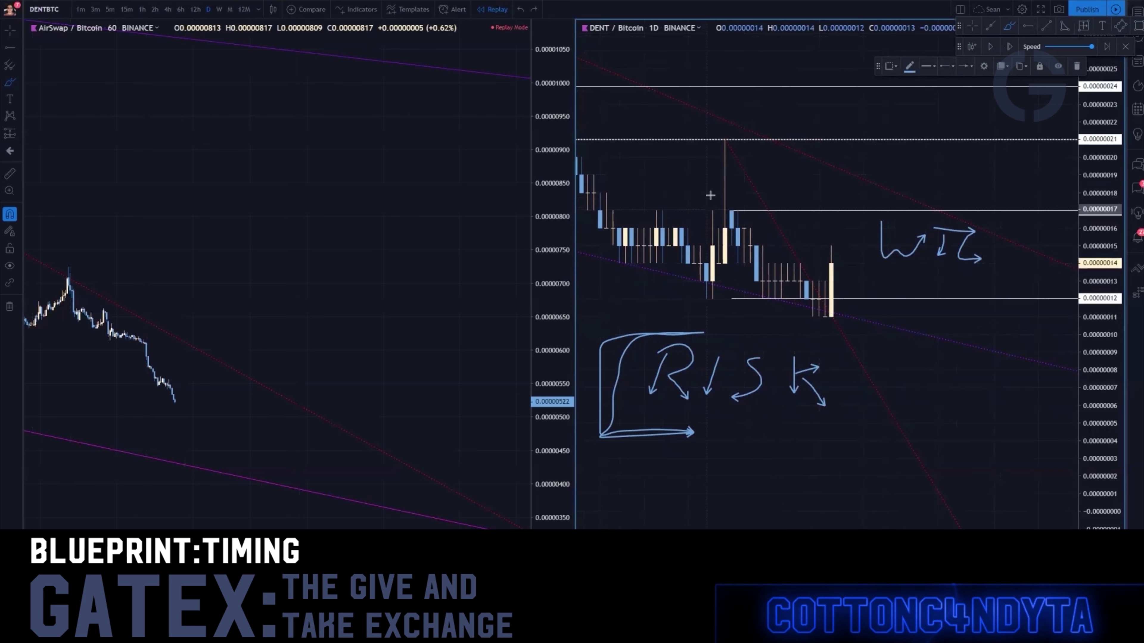
Step: Scribble over the decline between the 0.00000021 wick and the 0.00000012 support, undoing the strokes
{"action": "mouse_move", "coordinate": [740, 161]}
{"action": "left_mouse_down"}
{"action": "mouse_move", "coordinate": [721, 192]}
{"action": "mouse_move", "coordinate": [781, 277]}
{"action": "left_mouse_up"}
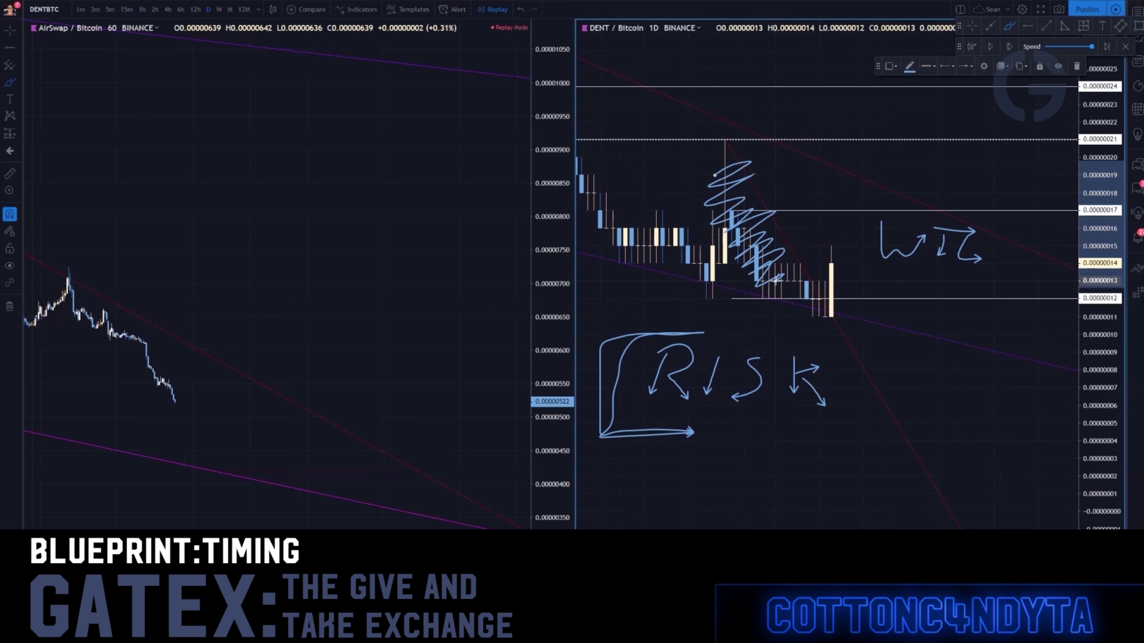
{"action": "key", "text": "ctrl+z"}
{"action": "key", "text": "ctrl+z"}
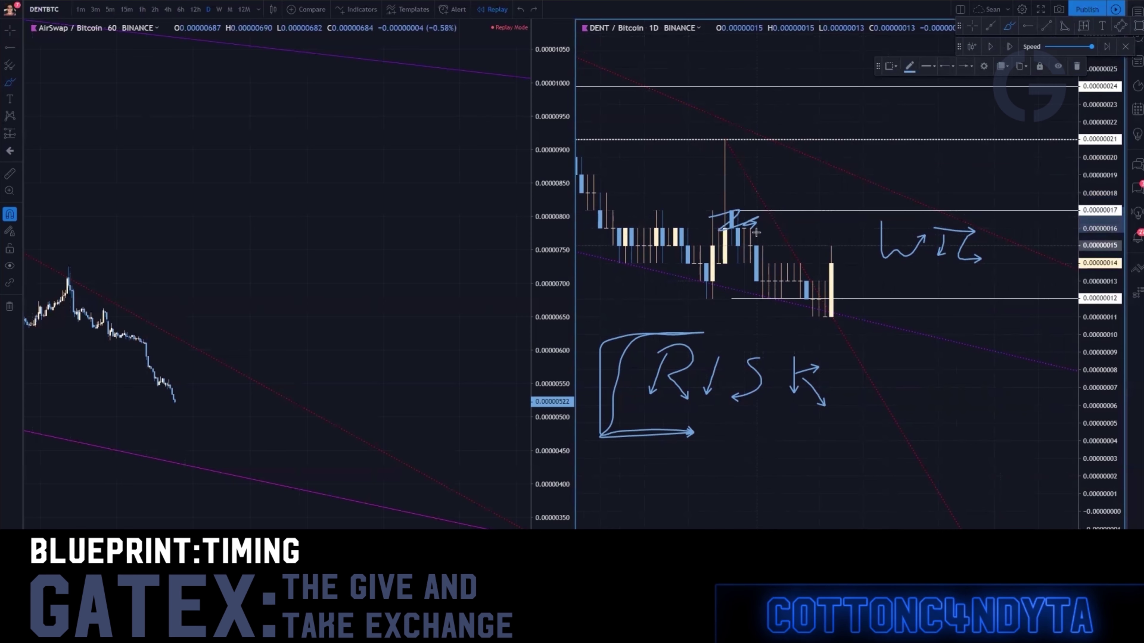
{"action": "mouse_move", "coordinate": [711, 217]}
{"action": "left_mouse_down"}
{"action": "mouse_move", "coordinate": [761, 245]}
{"action": "mouse_move", "coordinate": [787, 301]}
{"action": "left_mouse_up"}
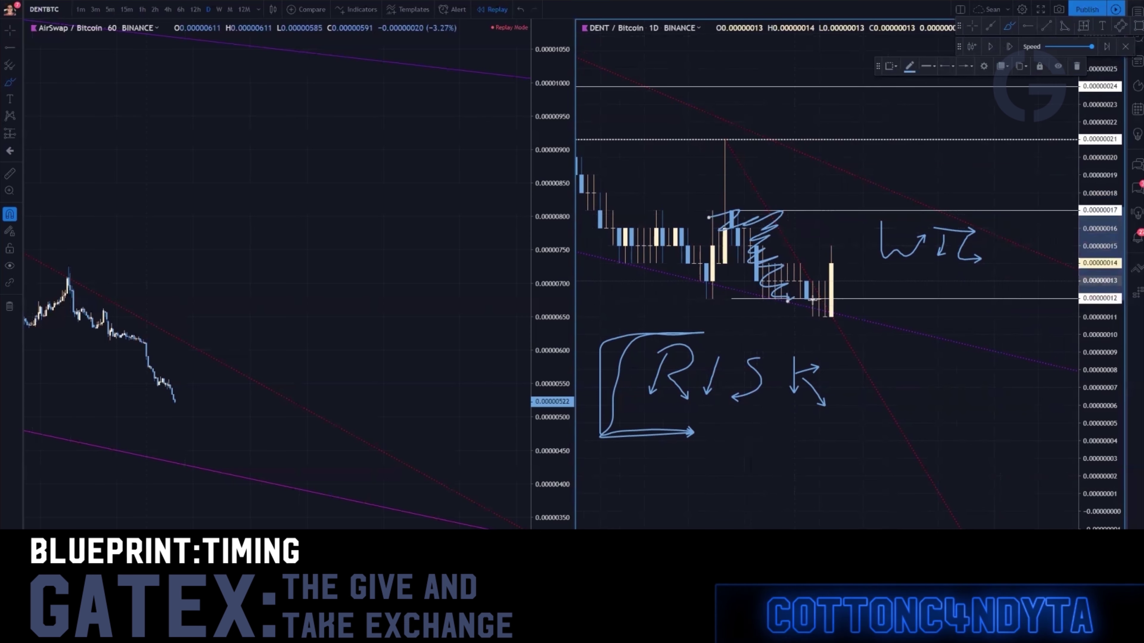
{"action": "key", "text": "ctrl+z"}
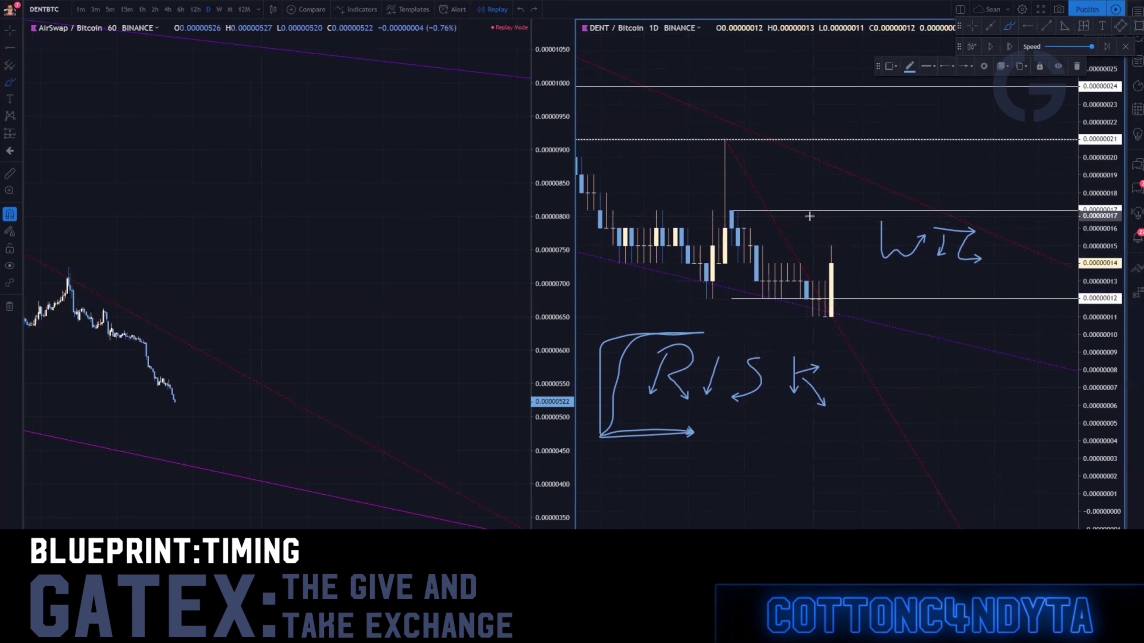
Step: Delete the original curved bracket stroke beside the RISK lettering
{"action": "key", "text": "Escape"}
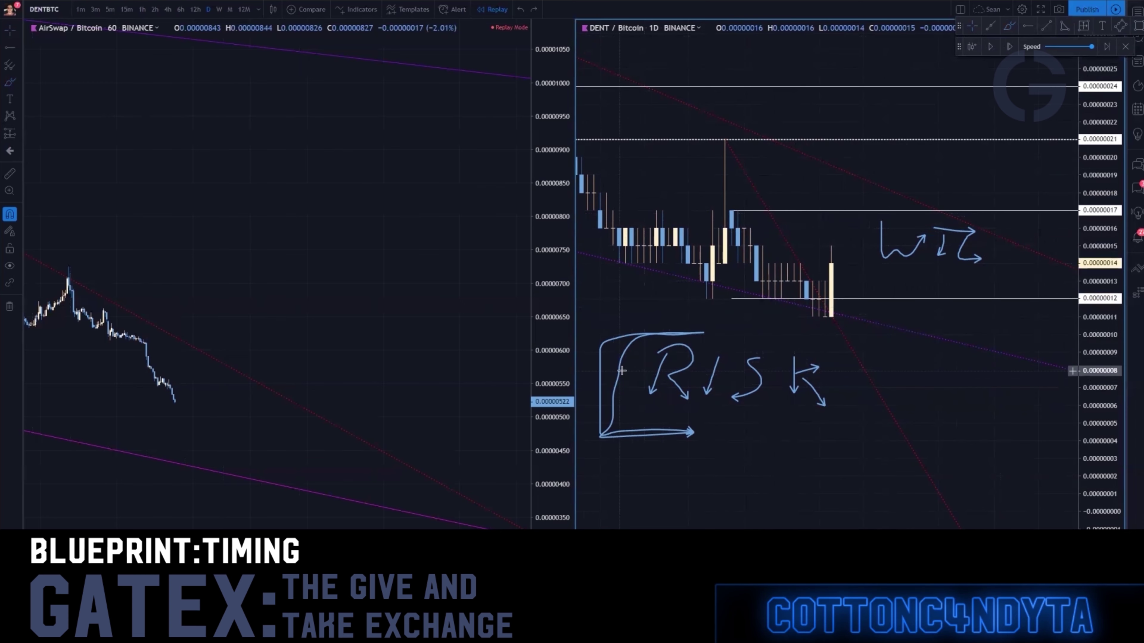
{"action": "left_click", "coordinate": [621, 375]}
{"action": "key", "text": "Delete"}
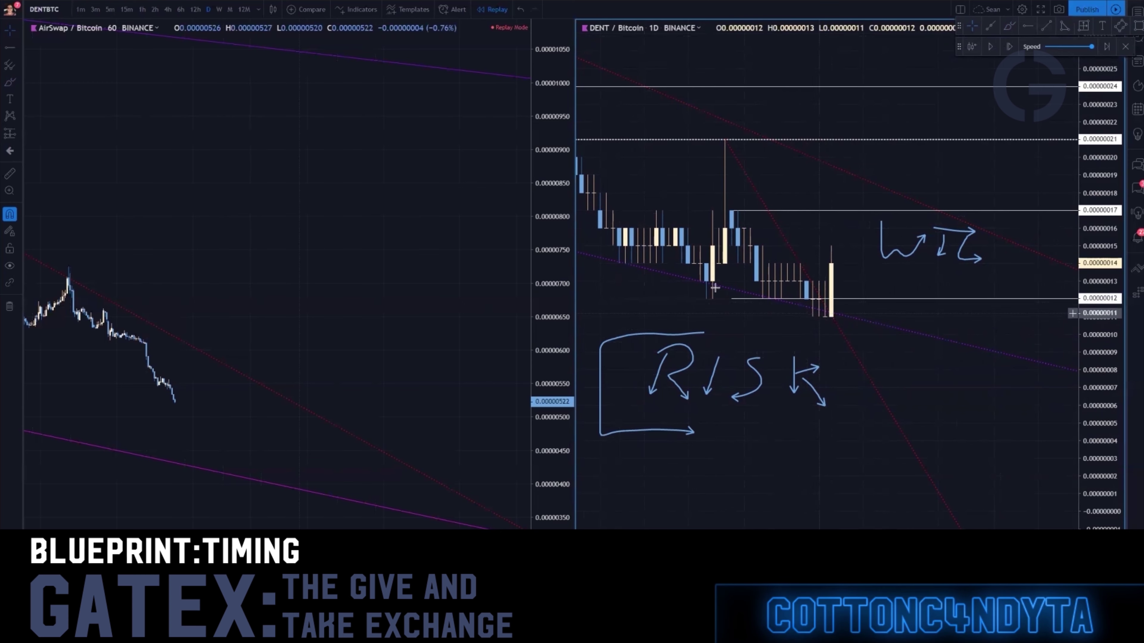
Step: Examine the earlier DENTBTC decline starting at the 0.00000024 level
{"action": "left_click_drag", "start_coordinate": [724, 189], "coordinate": [856, 192]}
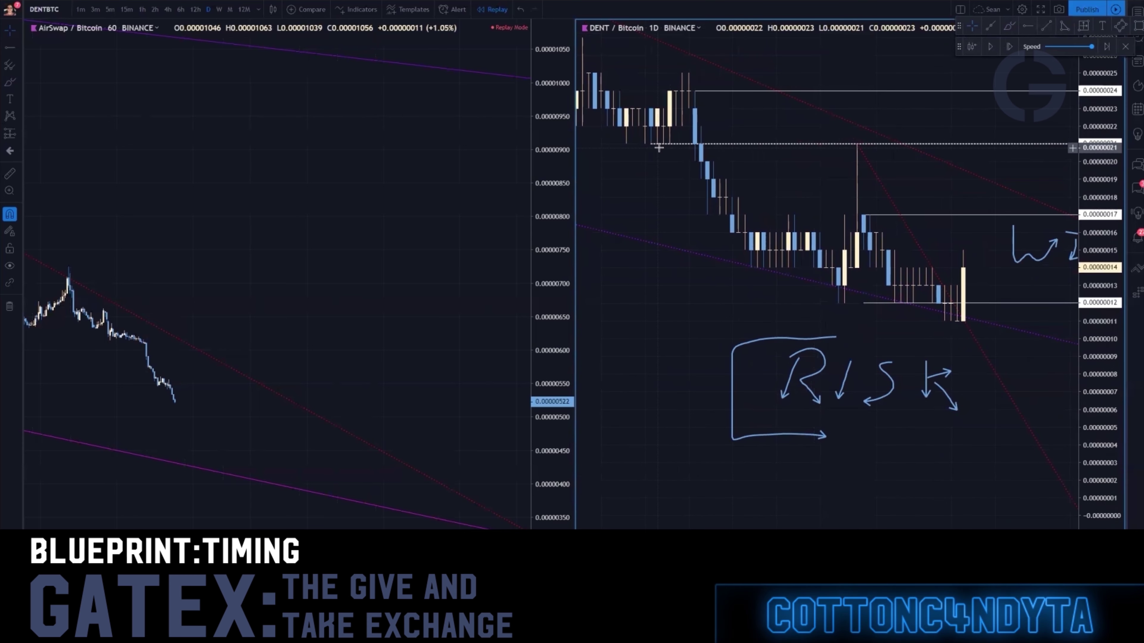
{"action": "left_click", "coordinate": [708, 91]}
{"action": "mouse_move", "coordinate": [750, 102]}
{"action": "left_mouse_down"}
{"action": "mouse_move", "coordinate": [728, 110]}
{"action": "mouse_move", "coordinate": [691, 97]}
{"action": "left_mouse_up"}
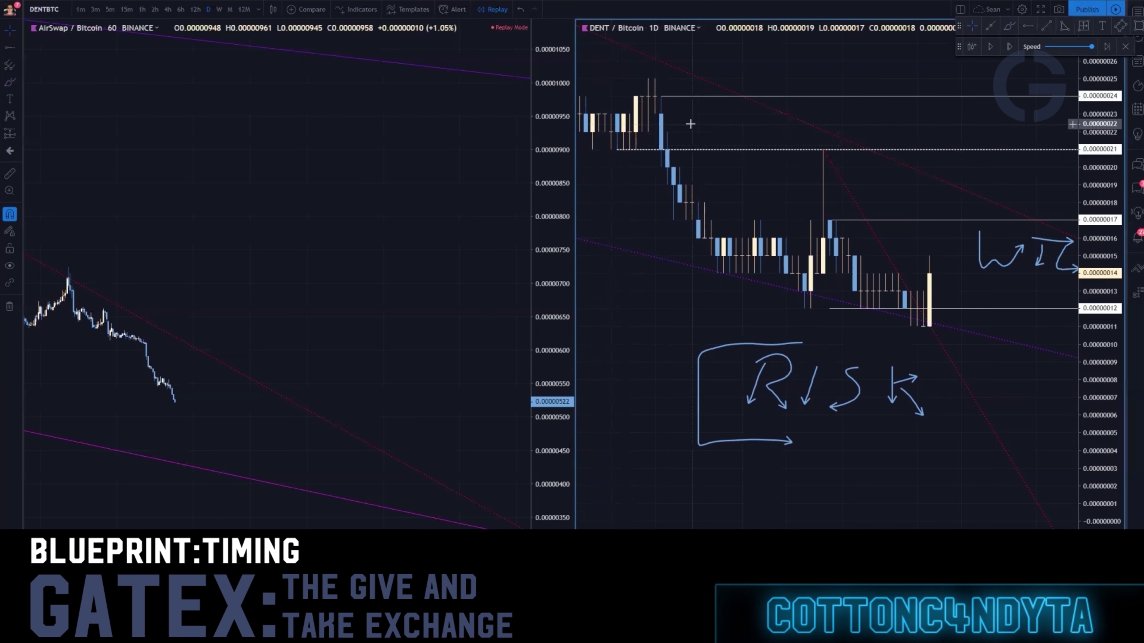
Step: Place a horizontal ray at 0.00000015 on the DENTBTC chart, starting in the decline after the 0.00000021 wick
{"action": "left_click_drag", "start_coordinate": [690, 118], "coordinate": [672, 121]}
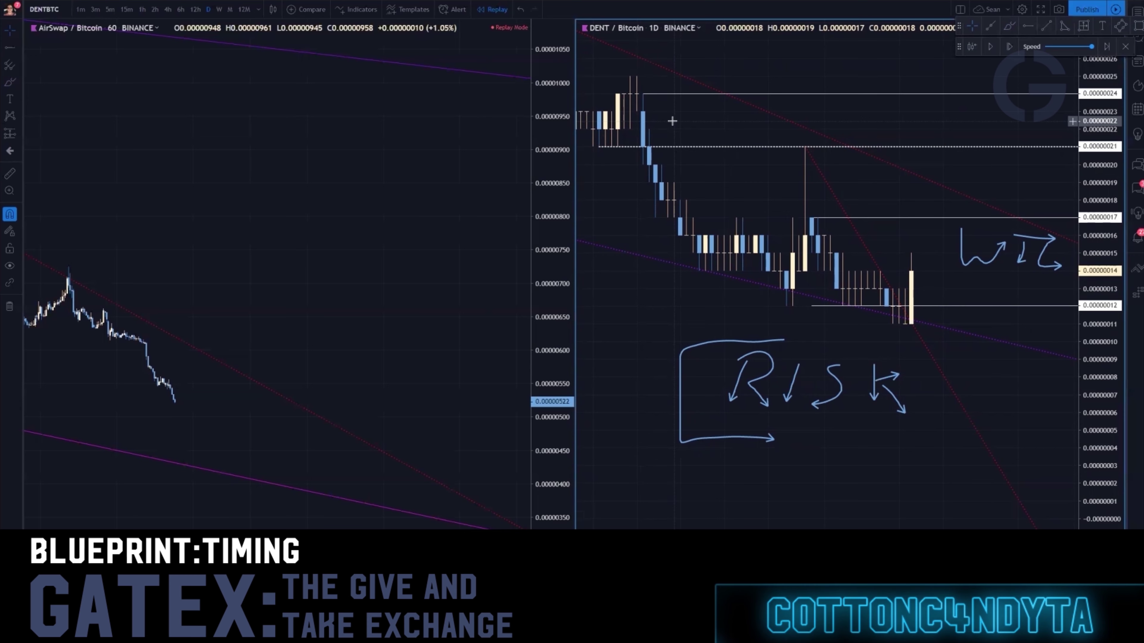
{"action": "left_click_drag", "start_coordinate": [861, 334], "coordinate": [698, 343]}
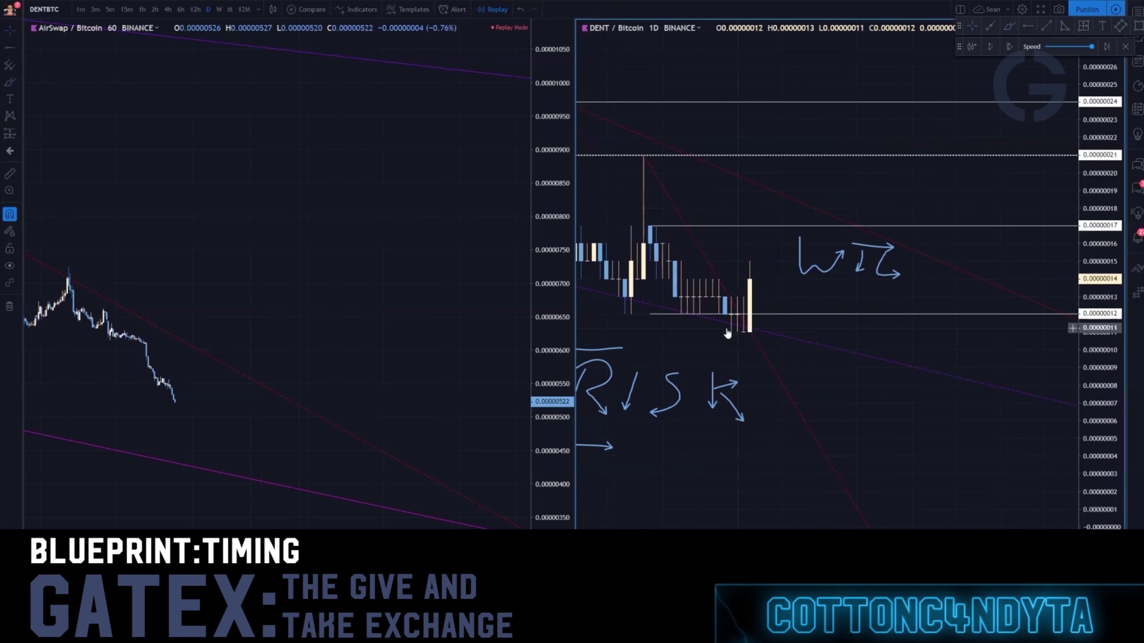
{"action": "left_click_drag", "start_coordinate": [752, 336], "coordinate": [860, 334]}
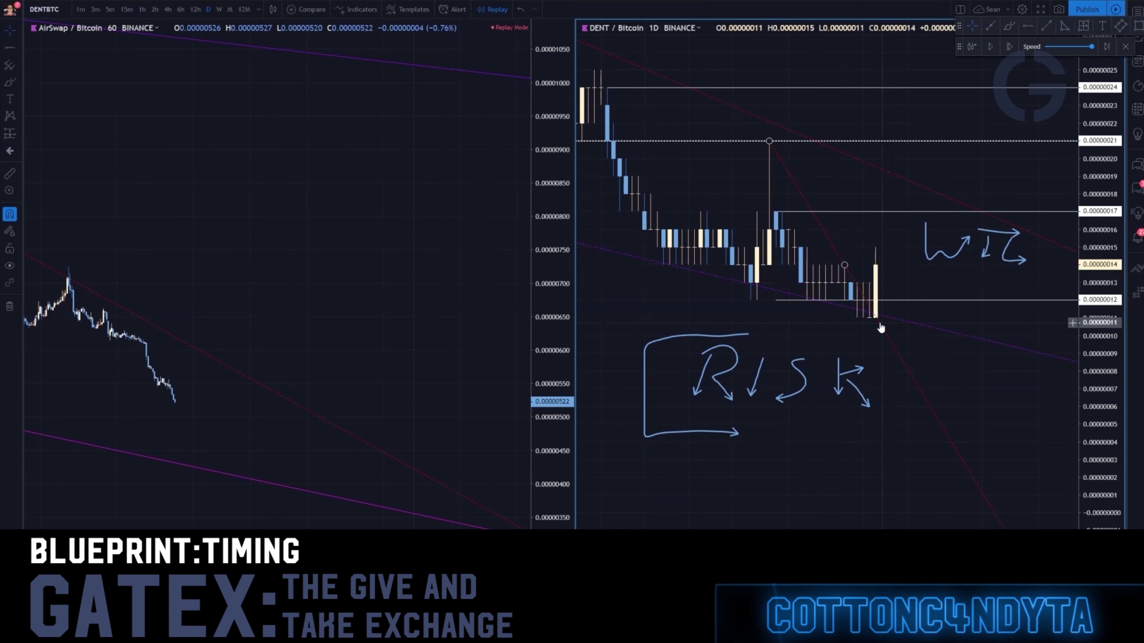
{"action": "left_click", "coordinate": [1028, 27]}
{"action": "left_click", "coordinate": [794, 247]}
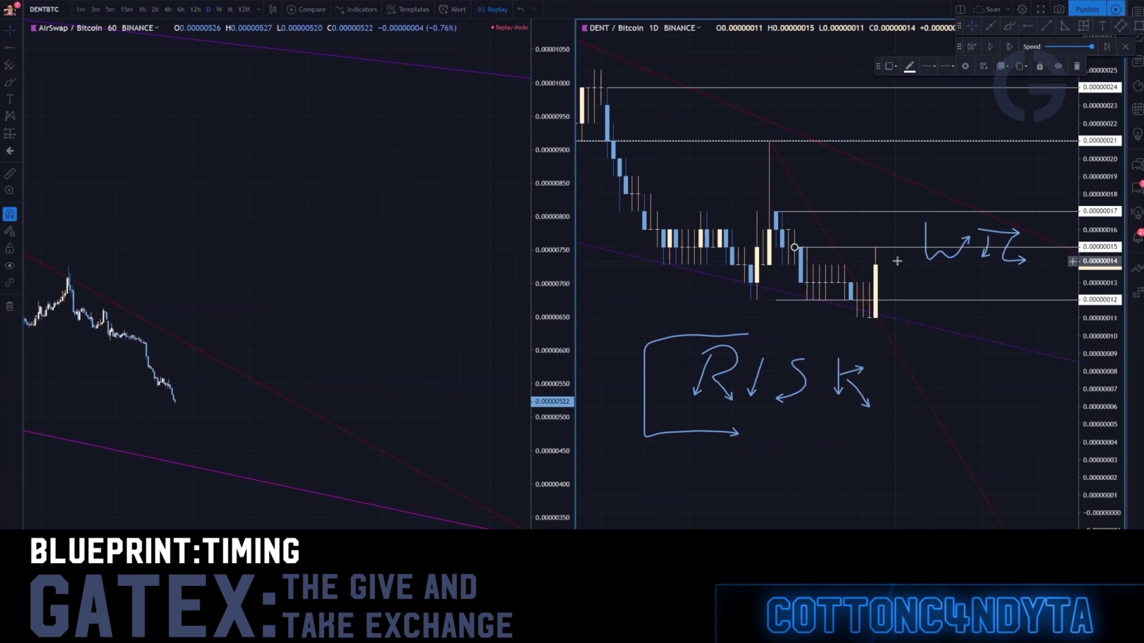
Step: Measure the price and date range from the 0.00000012 support up to 0.00000016 beside the latest candle, and delete the measurement
{"action": "left_click", "coordinate": [886, 302]}
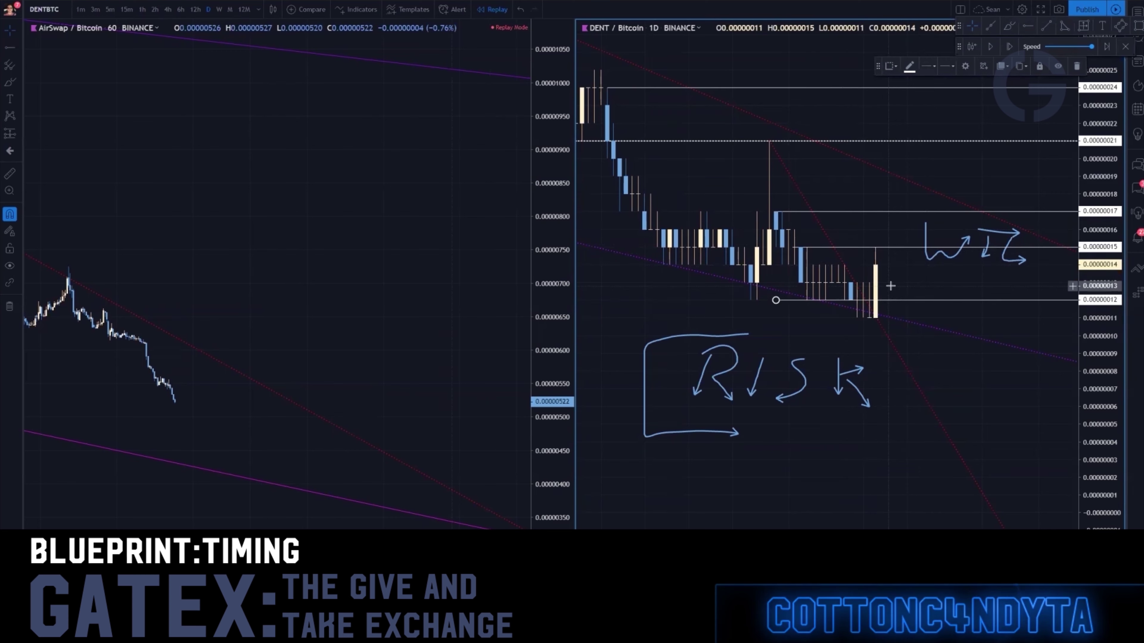
{"action": "left_click", "coordinate": [1083, 25]}
{"action": "left_click", "coordinate": [888, 301]}
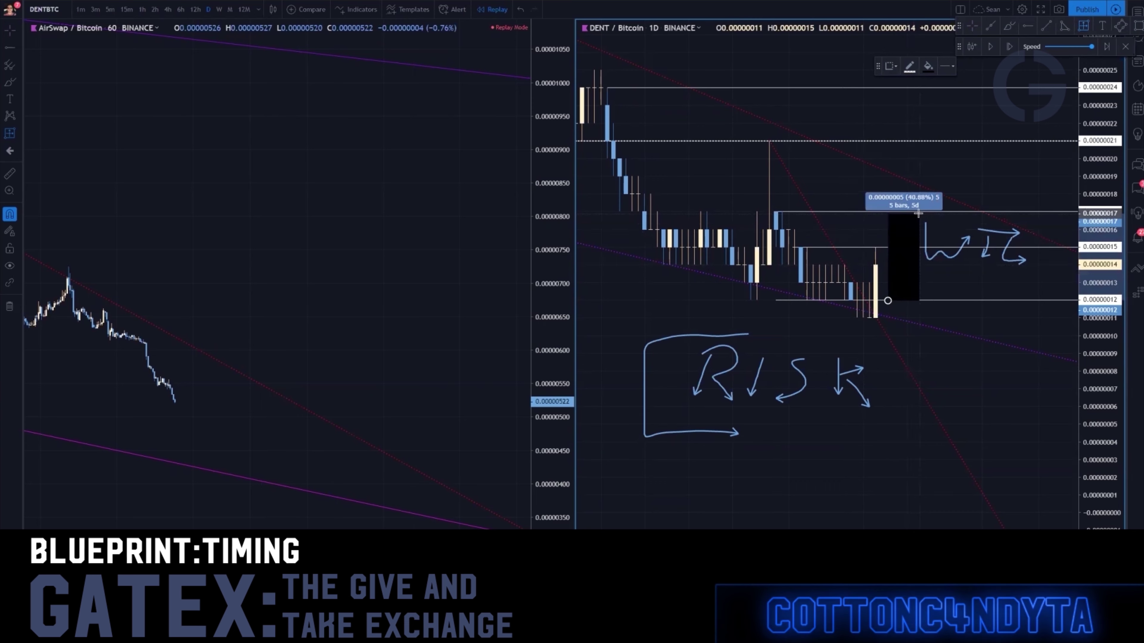
{"action": "left_click", "coordinate": [914, 230]}
{"action": "mouse_move", "coordinate": [959, 281]}
{"action": "left_mouse_down"}
{"action": "mouse_move", "coordinate": [892, 285]}
{"action": "mouse_move", "coordinate": [966, 276]}
{"action": "left_mouse_up"}
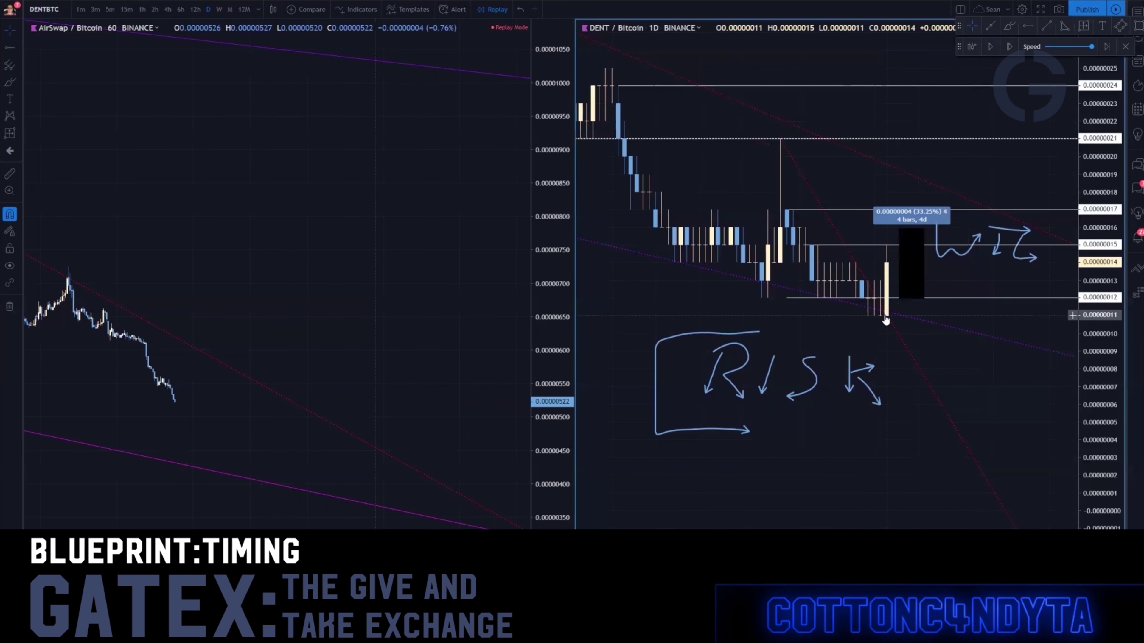
{"action": "left_click", "coordinate": [922, 280]}
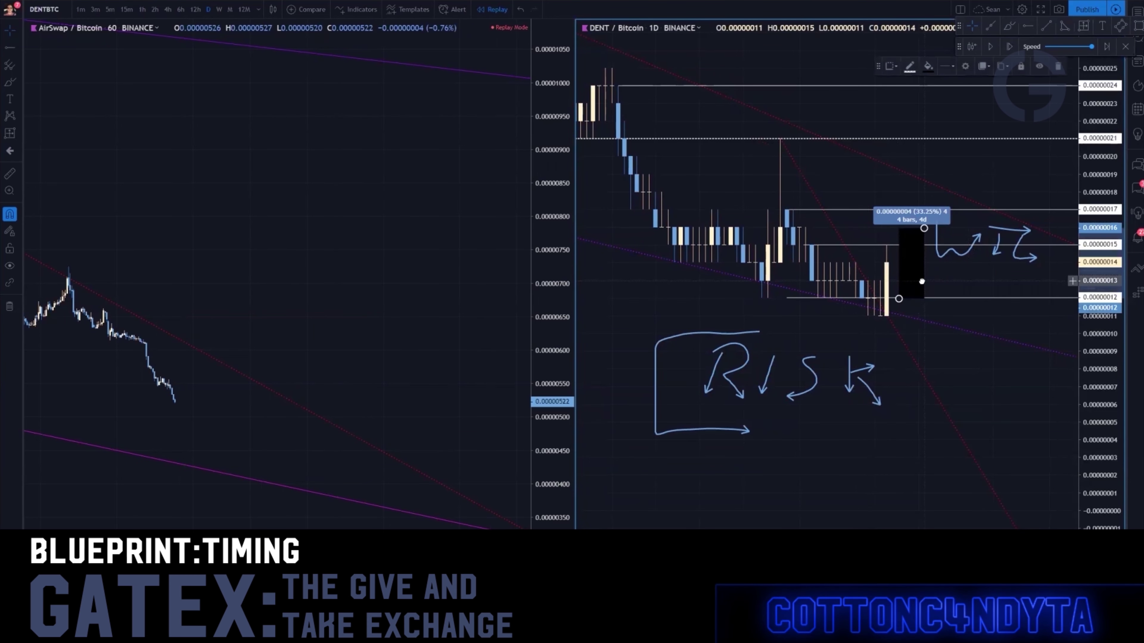
{"action": "key", "text": "Delete"}
Step: Brush a falling arrow across the RISK lettering and a circle around the latest candle's upper wick, undoing each stroke
{"action": "left_click_drag", "start_coordinate": [915, 279], "coordinate": [893, 280]}
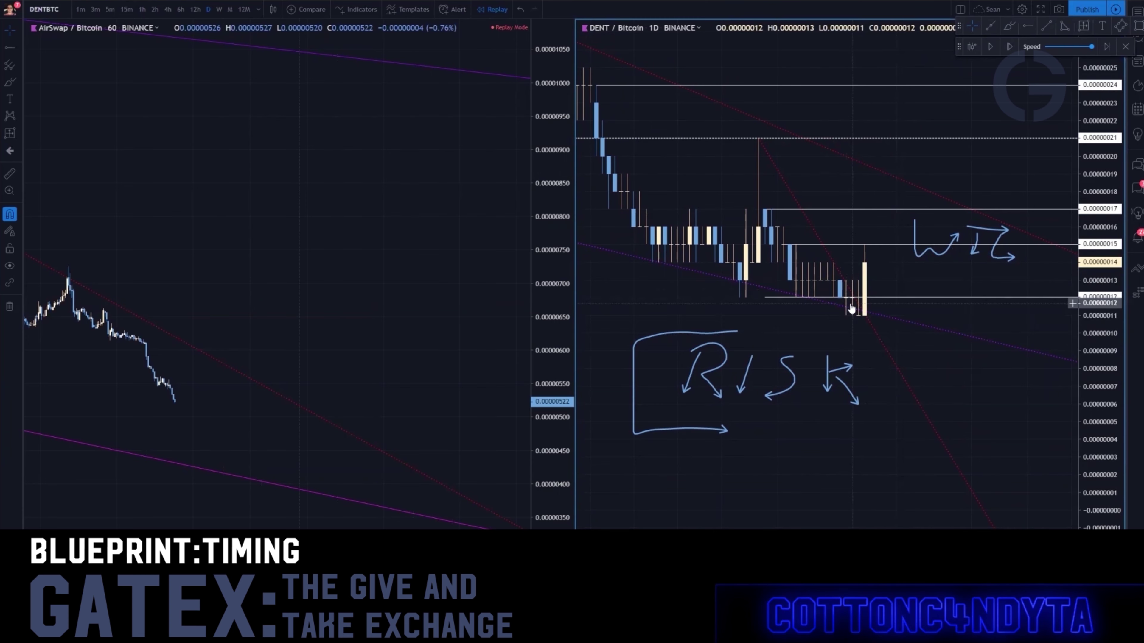
{"action": "left_click", "coordinate": [860, 306]}
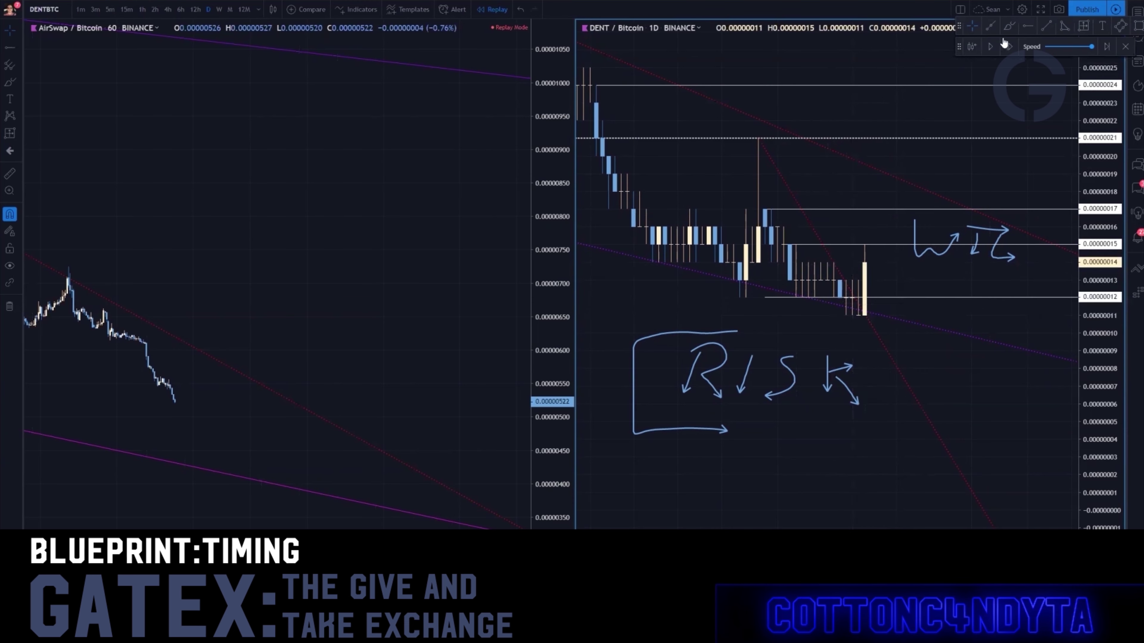
{"action": "left_click", "coordinate": [1008, 26]}
{"action": "left_click_drag", "start_coordinate": [770, 265], "coordinate": [789, 293]}
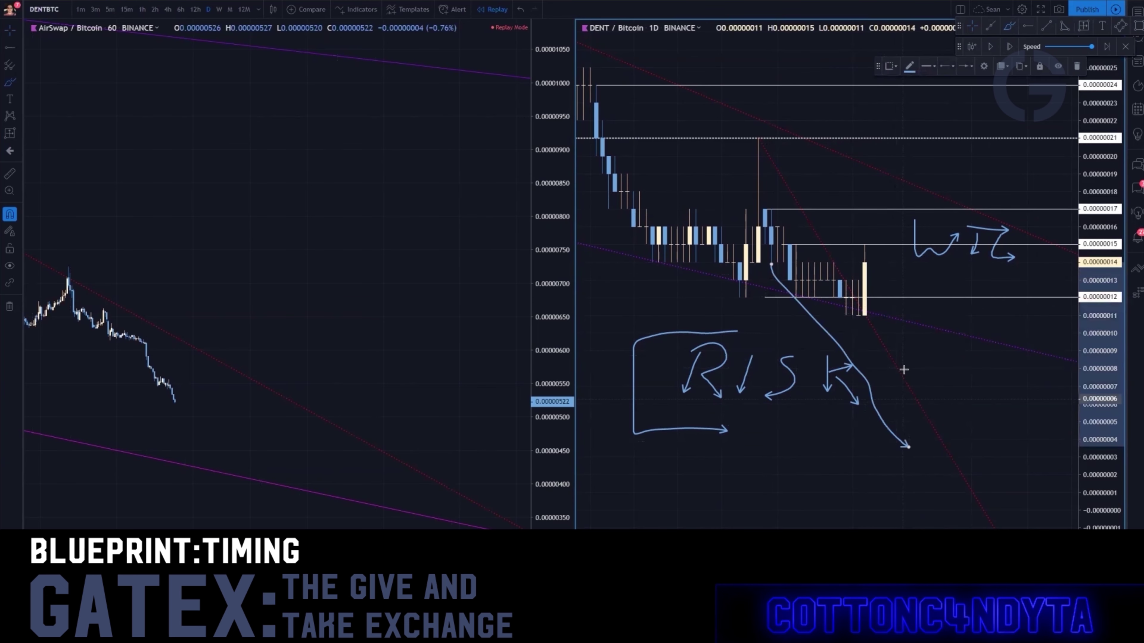
{"action": "key", "text": "ctrl+z"}
{"action": "left_click_drag", "start_coordinate": [864, 244], "coordinate": [883, 270]}
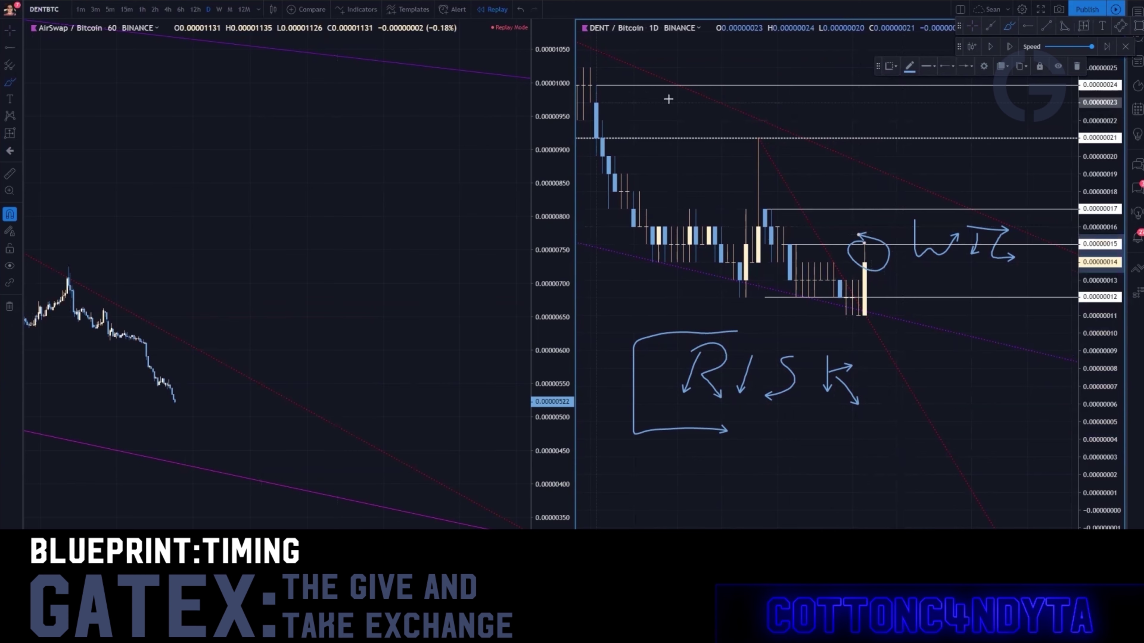
{"action": "key", "text": "ctrl+z"}
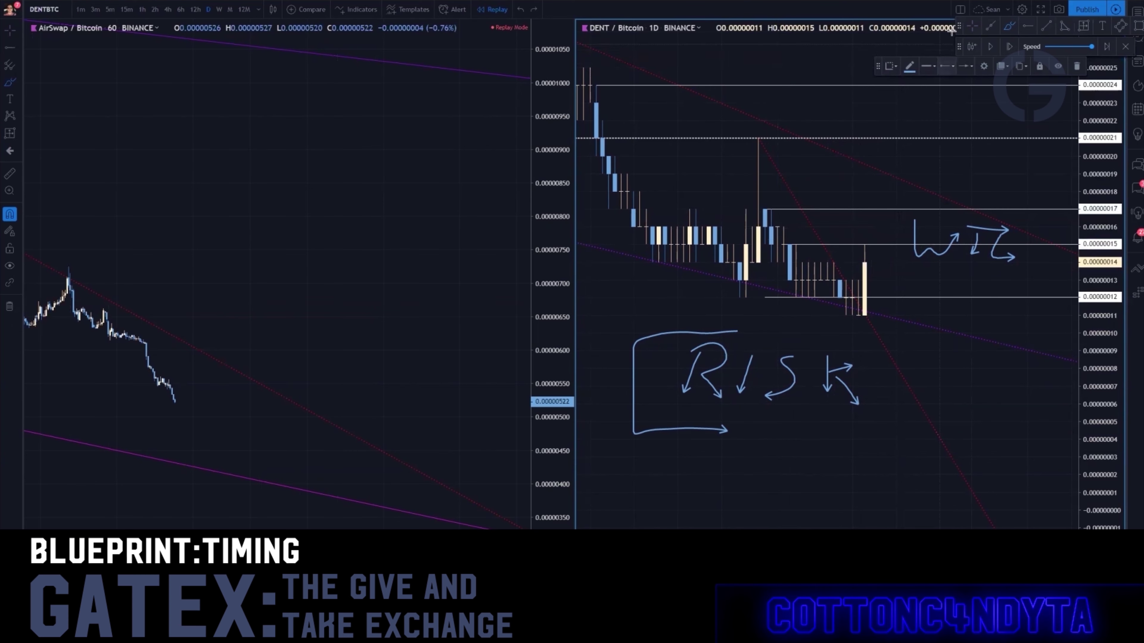
Step: Move the lower end of the steep trend line to the latest candle's 0.00000015 high and advance the replay one bar
{"action": "left_click", "coordinate": [965, 26]}
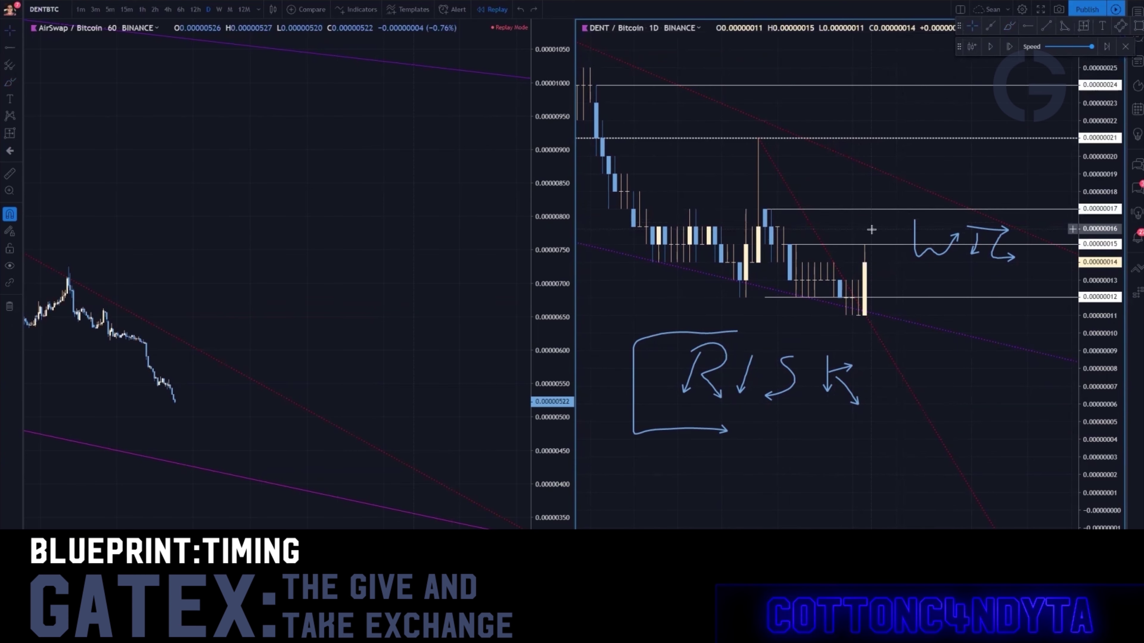
{"action": "left_click_drag", "start_coordinate": [834, 264], "coordinate": [866, 247]}
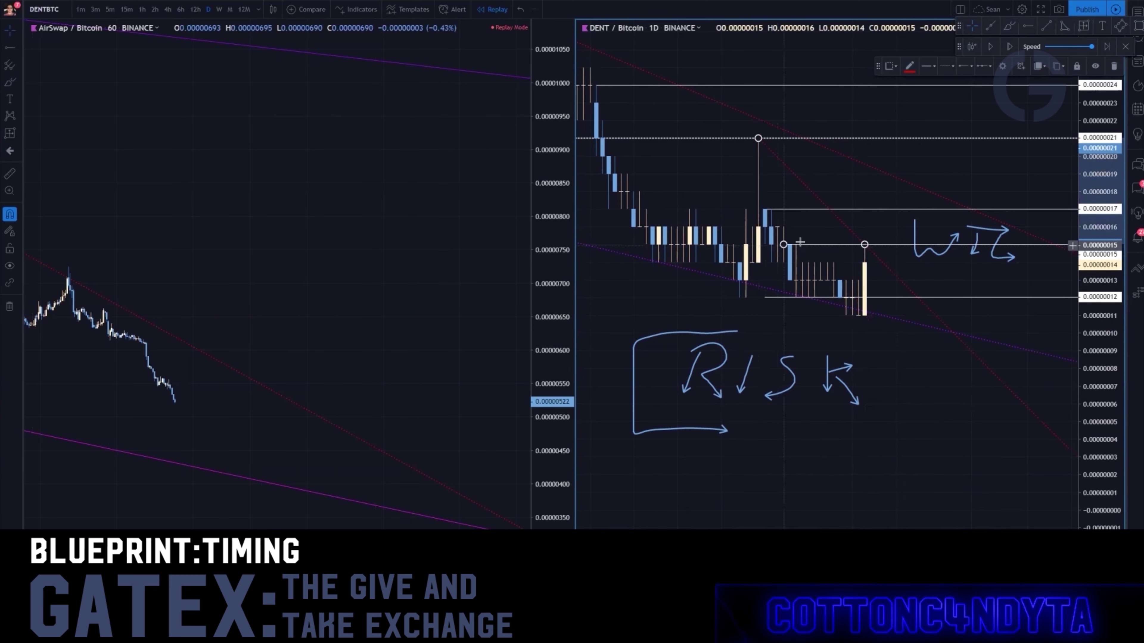
{"action": "left_click_drag", "start_coordinate": [921, 272], "coordinate": [816, 278]}
{"action": "left_click_drag", "start_coordinate": [847, 433], "coordinate": [963, 423]}
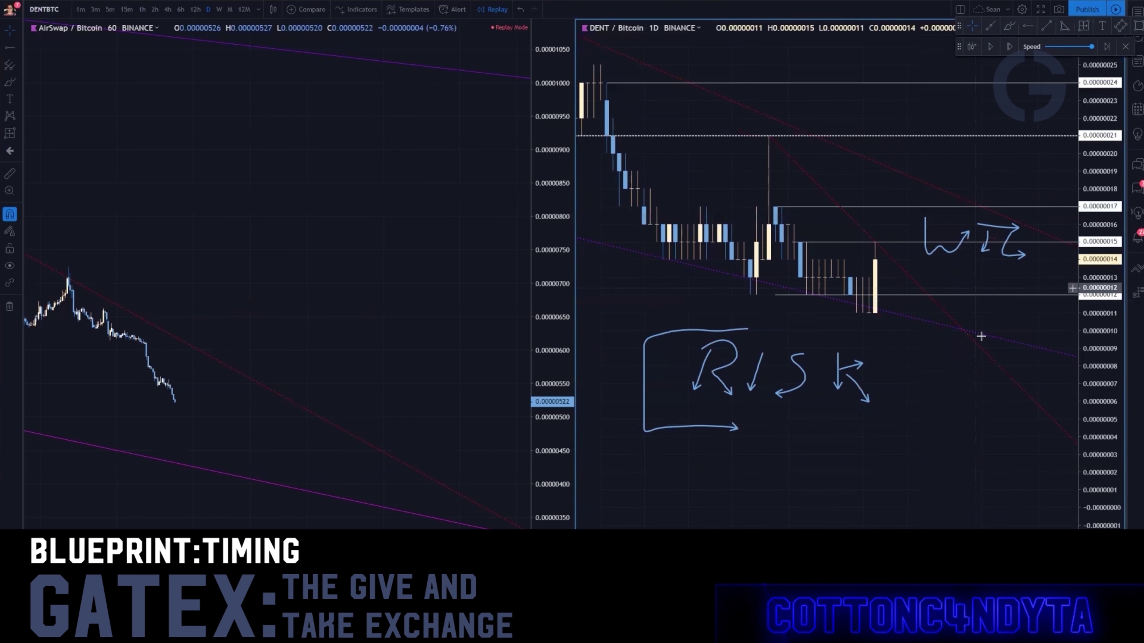
{"action": "left_click_drag", "start_coordinate": [928, 382], "coordinate": [933, 411]}
{"action": "left_click", "coordinate": [1008, 50]}
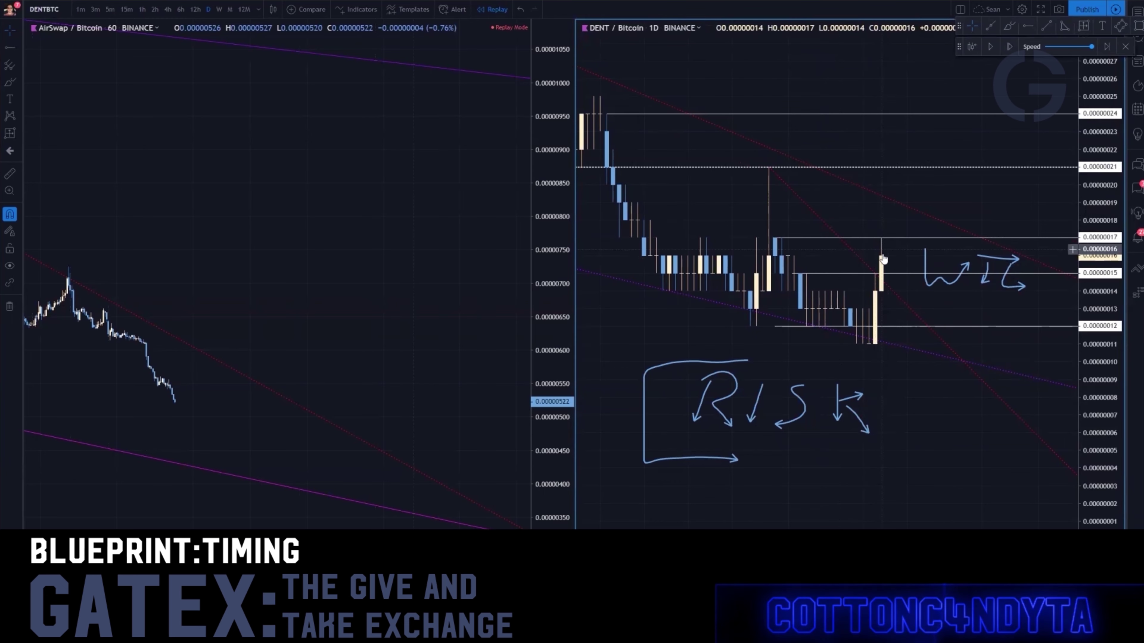
{"action": "mouse_move", "coordinate": [874, 276]}
{"action": "left_mouse_down"}
{"action": "mouse_move", "coordinate": [882, 237]}
{"action": "mouse_move", "coordinate": [880, 269]}
{"action": "left_mouse_up"}
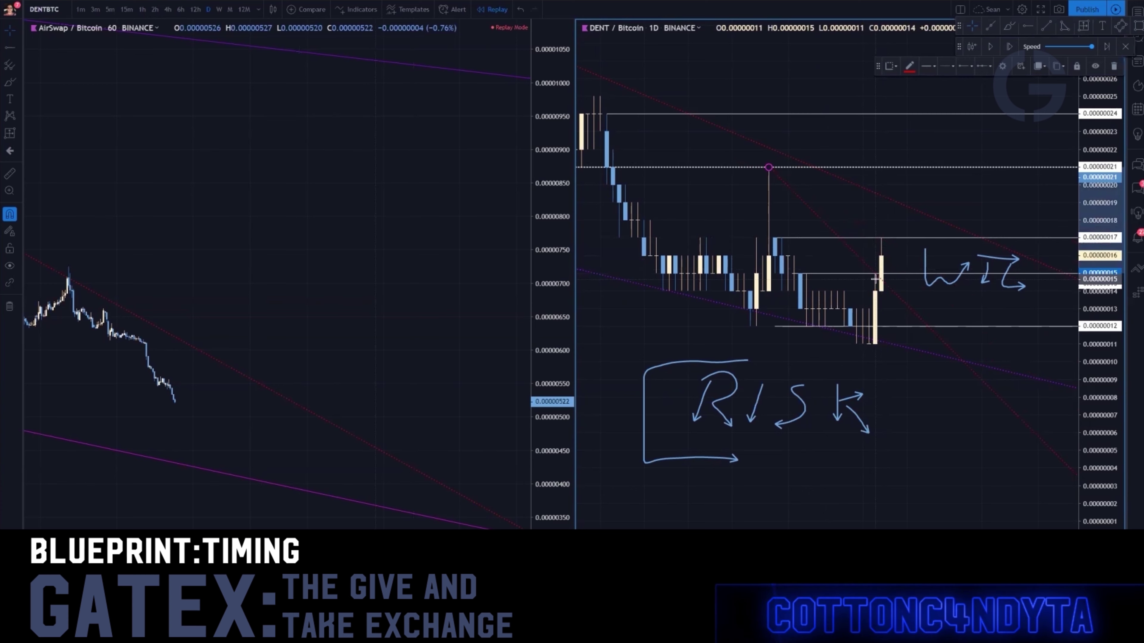
Step: Extend the 0.00000015 ray back to the candle beside the 0.00000021 wick and style it dashed at maximum thickness
{"action": "left_click_drag", "start_coordinate": [796, 276], "coordinate": [774, 270]}
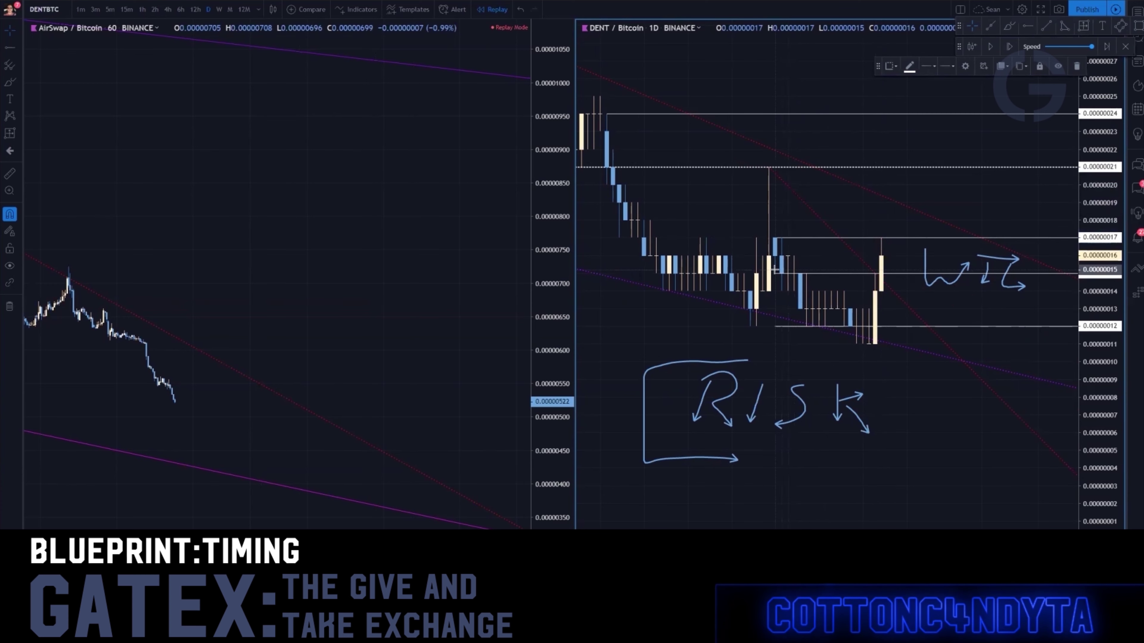
{"action": "double_click", "coordinate": [819, 274]}
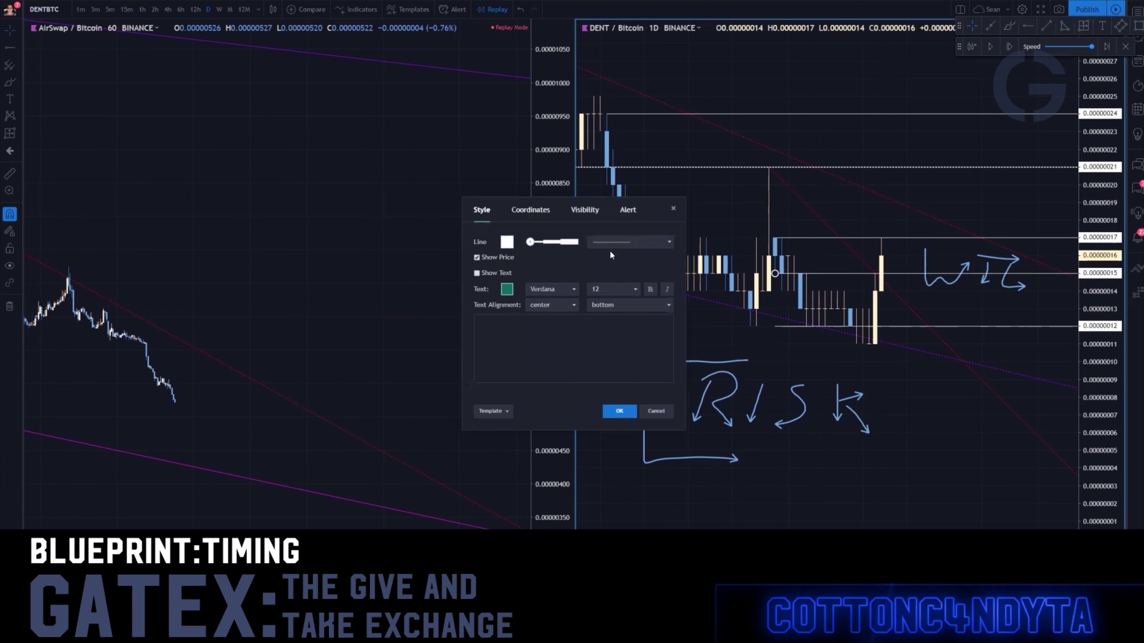
{"action": "left_click", "coordinate": [615, 243]}
{"action": "left_click", "coordinate": [631, 272]}
{"action": "left_click", "coordinate": [570, 242]}
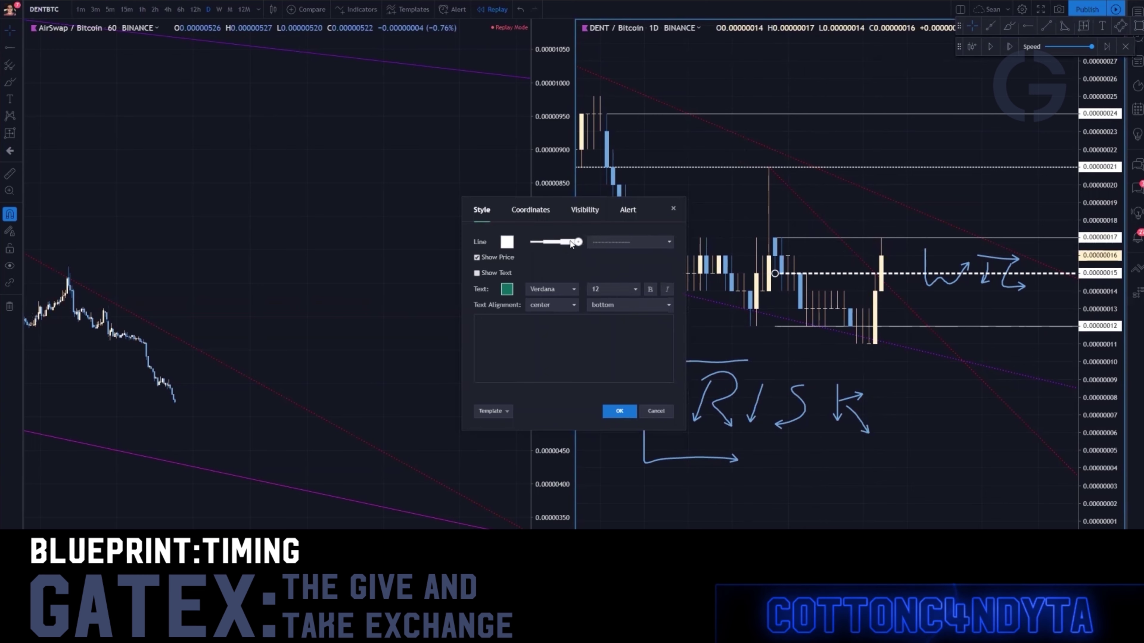
{"action": "left_click", "coordinate": [619, 410]}
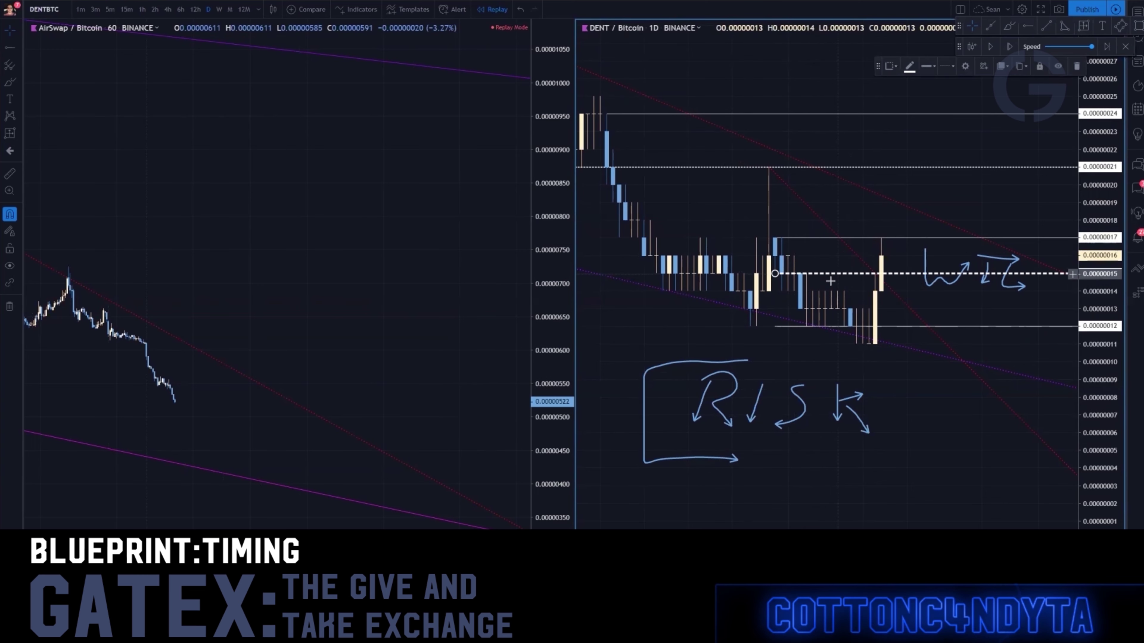
Step: Delete the thick dashed horizontal ray at 0.00000015
{"action": "left_click_drag", "start_coordinate": [835, 286], "coordinate": [781, 285]}
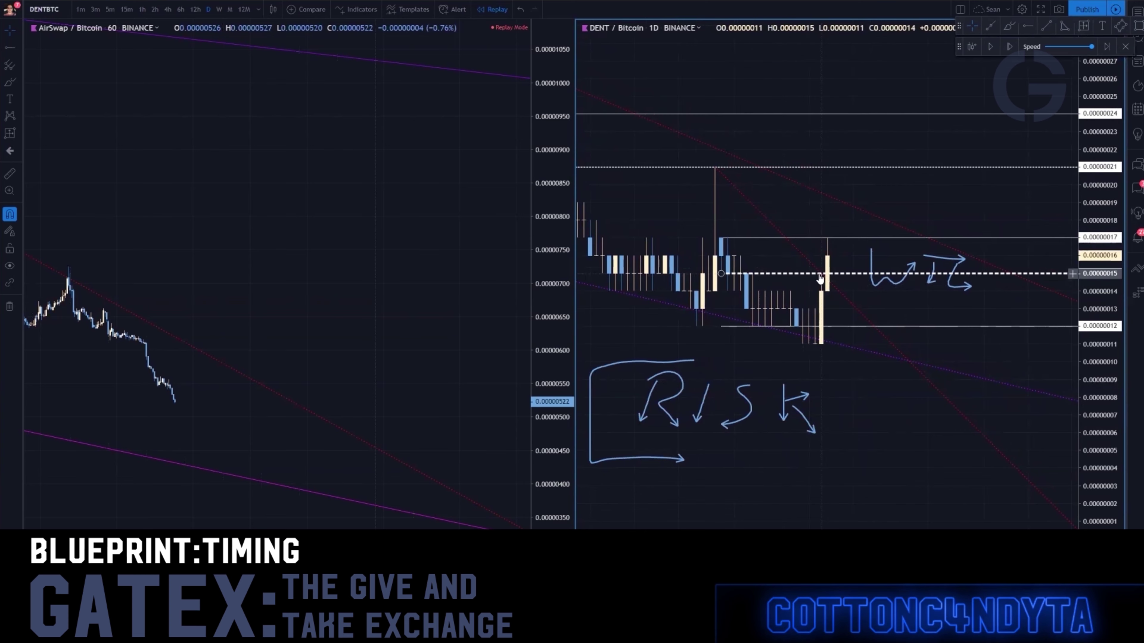
{"action": "left_click", "coordinate": [785, 278]}
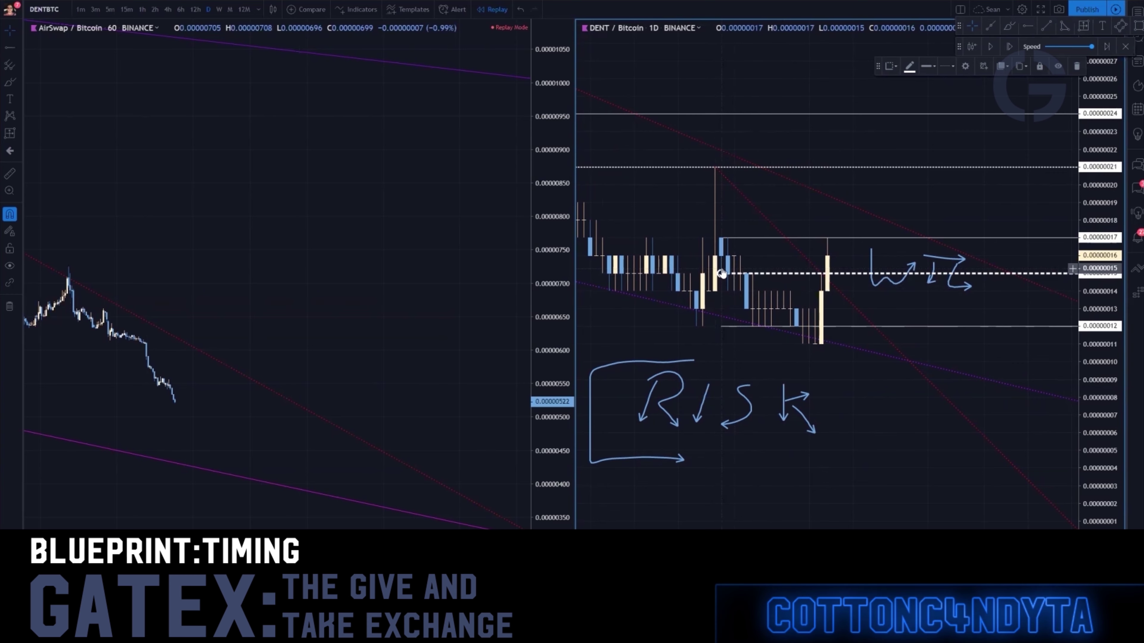
{"action": "key", "text": "Delete"}
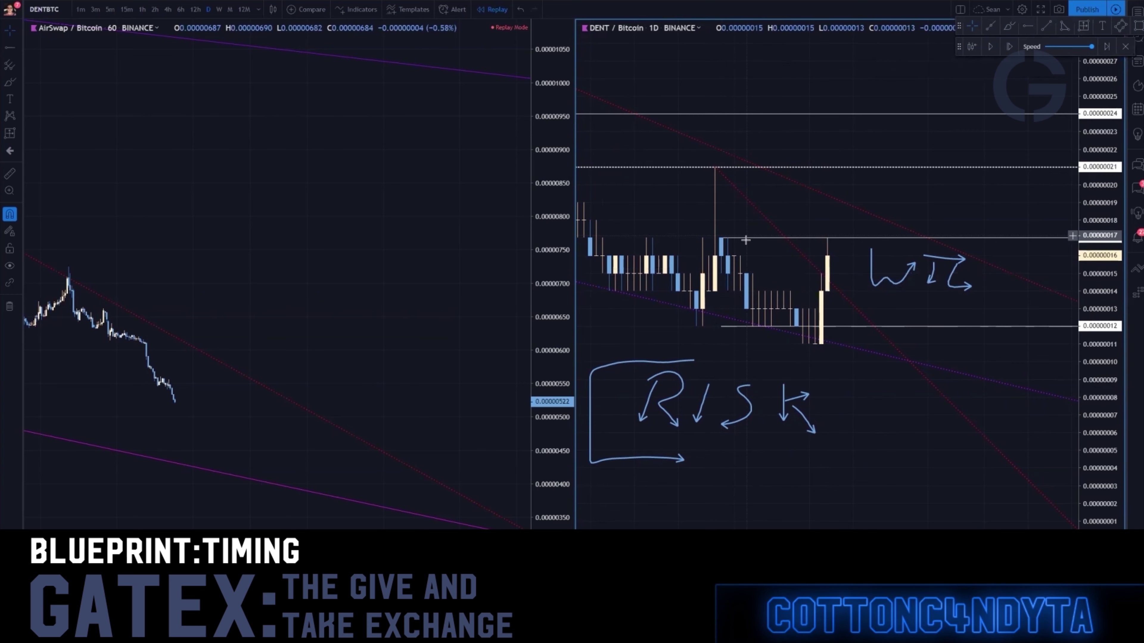
Step: Re-anchor the steep trend line's lower end to the latest candle's 0.00000017 high, comparing it with the earlier 0.00000014 anchor
{"action": "left_click", "coordinate": [745, 238]}
{"action": "left_click_drag", "start_coordinate": [670, 225], "coordinate": [819, 257]}
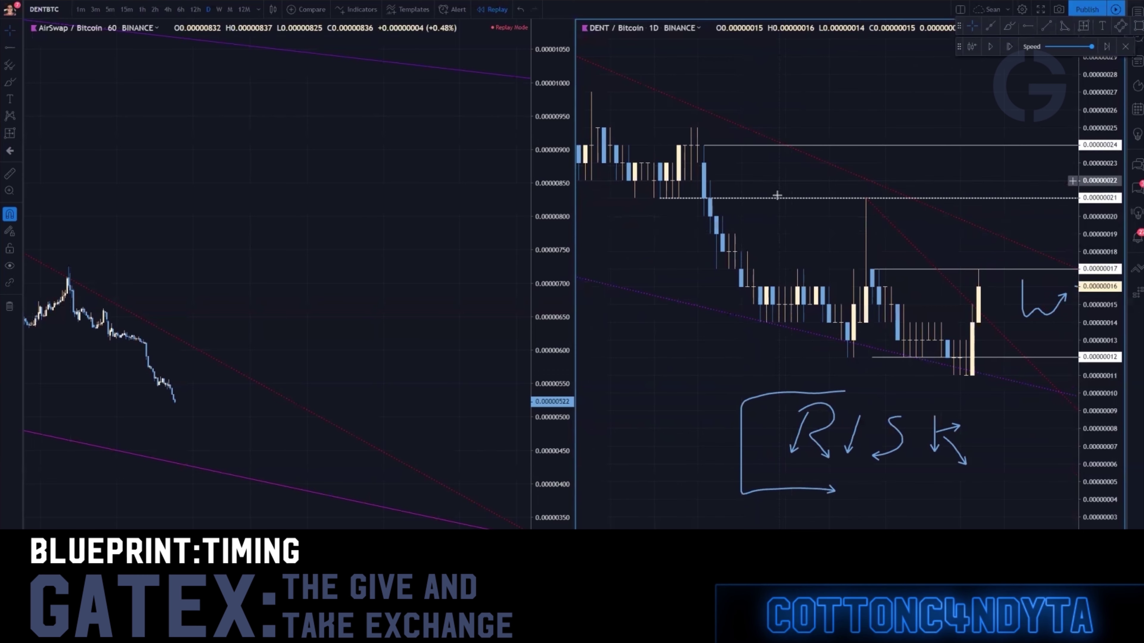
{"action": "left_click_drag", "start_coordinate": [703, 212], "coordinate": [610, 181]}
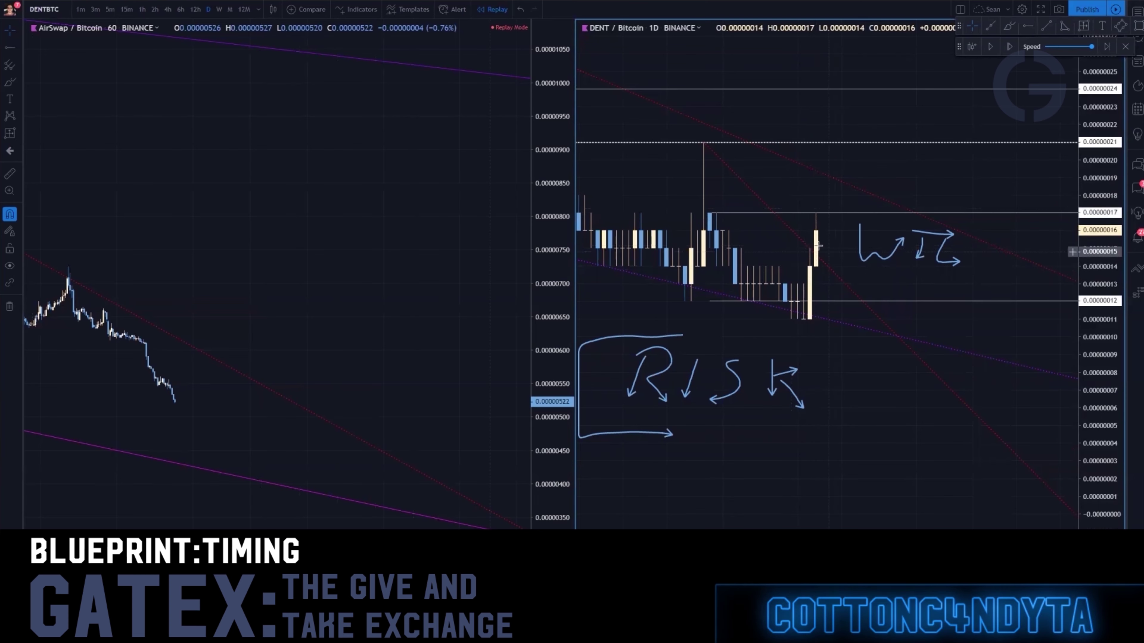
{"action": "left_click", "coordinate": [811, 251]}
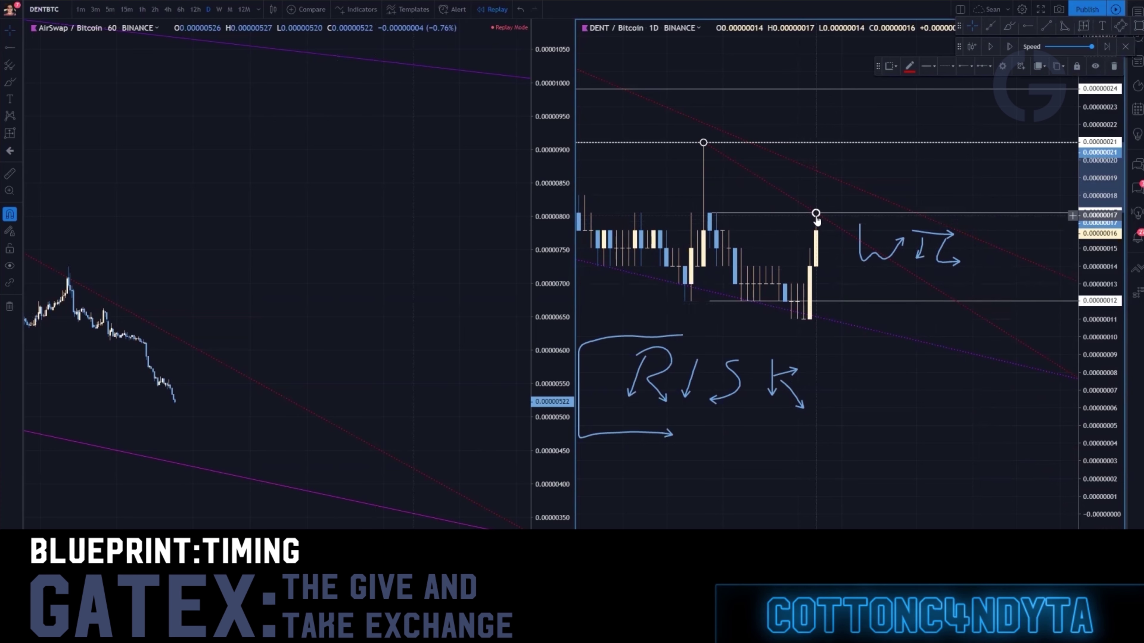
{"action": "left_click_drag", "start_coordinate": [815, 212], "coordinate": [784, 258]}
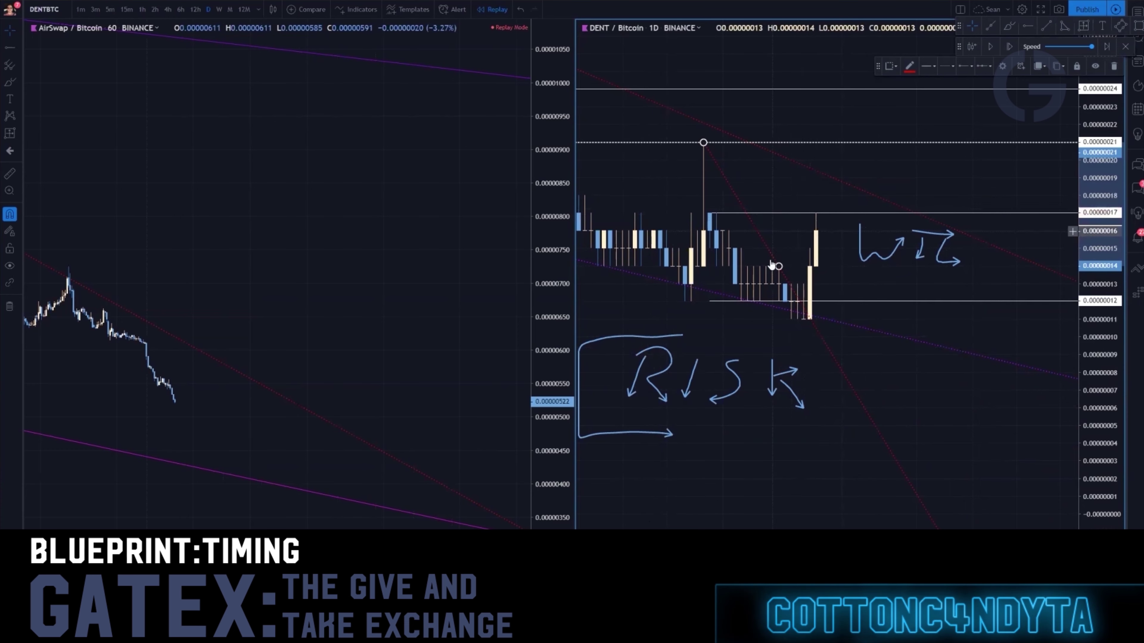
{"action": "left_click_drag", "start_coordinate": [779, 270], "coordinate": [815, 216]}
Step: Delete all the brushed lettering strokes to the right of the latest DENTBTC candle
{"action": "left_click", "coordinate": [862, 264]}
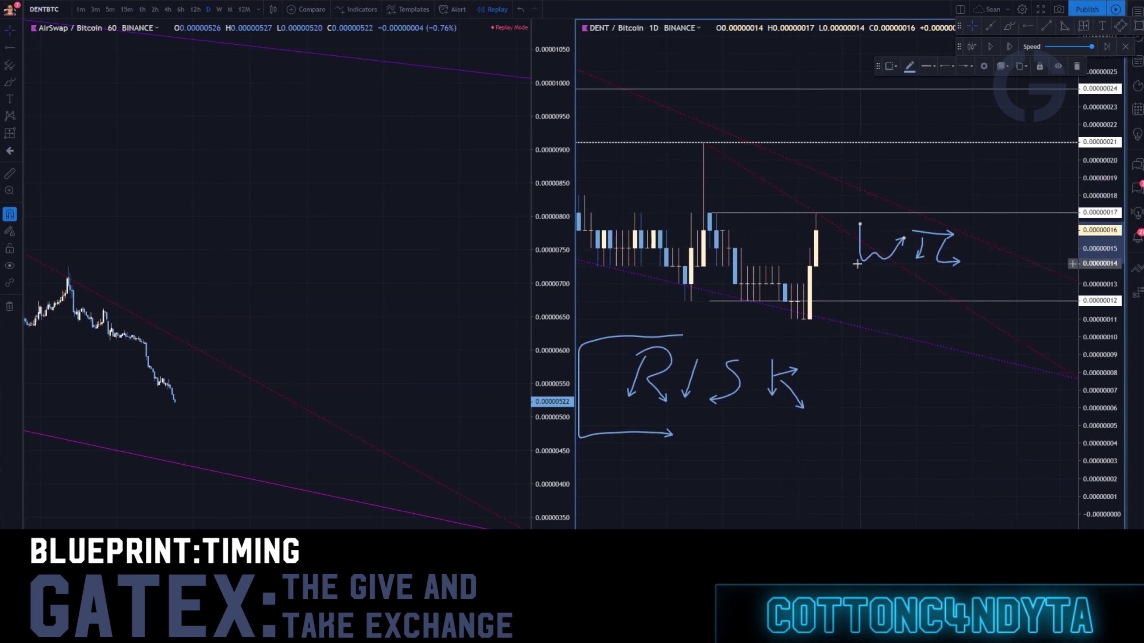
{"action": "key", "text": "Delete"}
{"action": "key", "text": "Delete"}
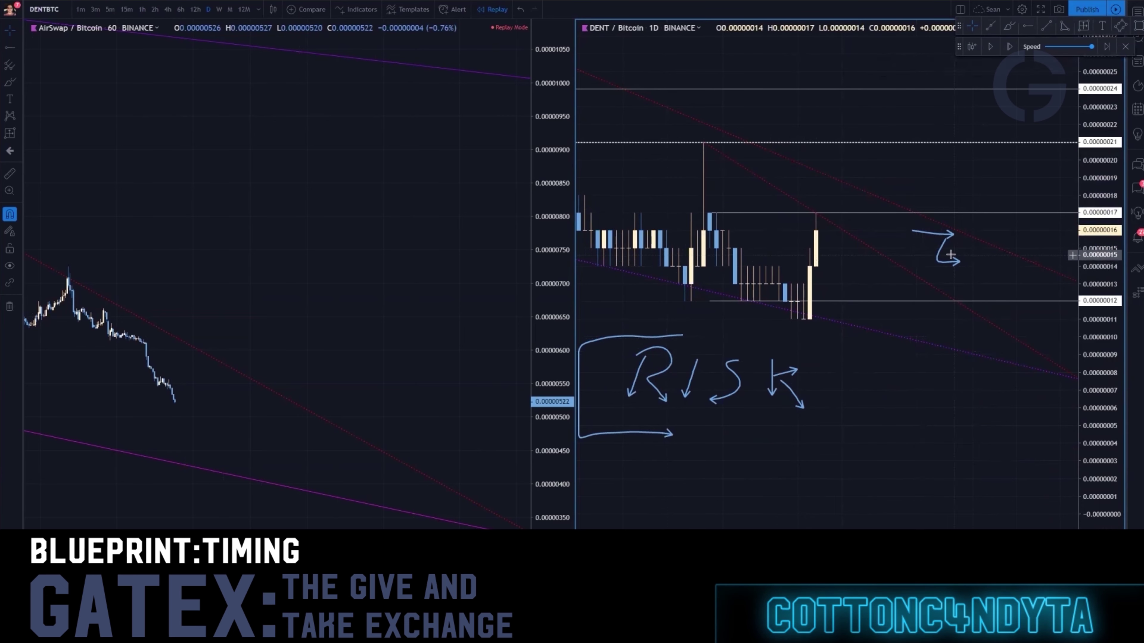
{"action": "double_click", "coordinate": [938, 254]}
{"action": "key", "text": "Delete"}
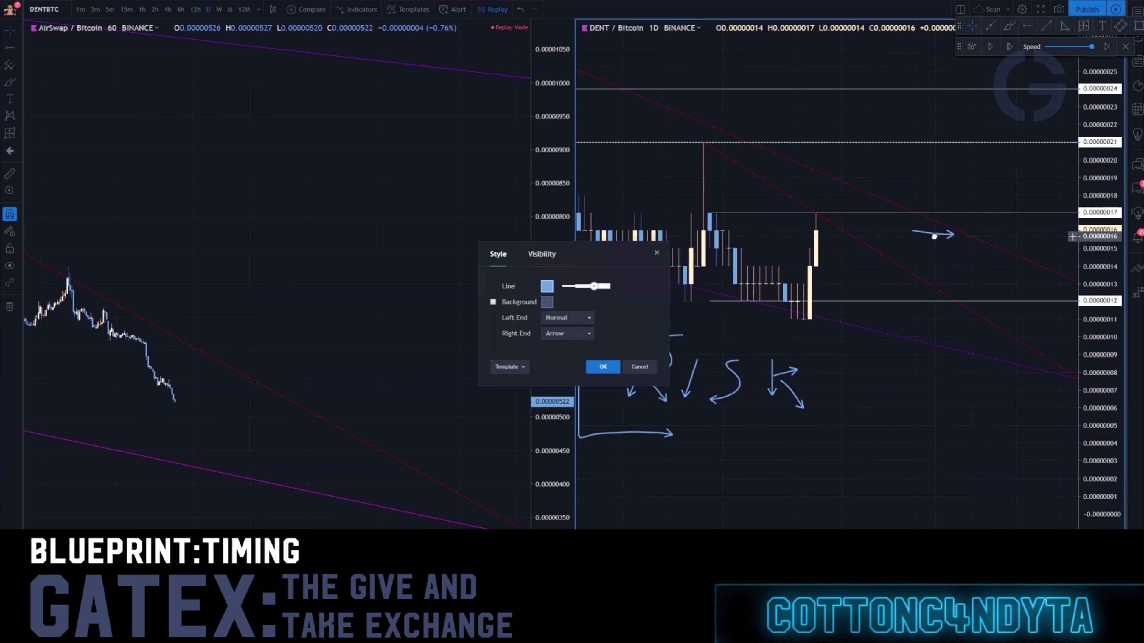
{"action": "left_click", "coordinate": [934, 236]}
{"action": "left_click", "coordinate": [933, 235]}
Step: Delete all the brushed RISK lettering strokes and the surrounding bracket below the DENTBTC candles
{"action": "key", "text": "Delete"}
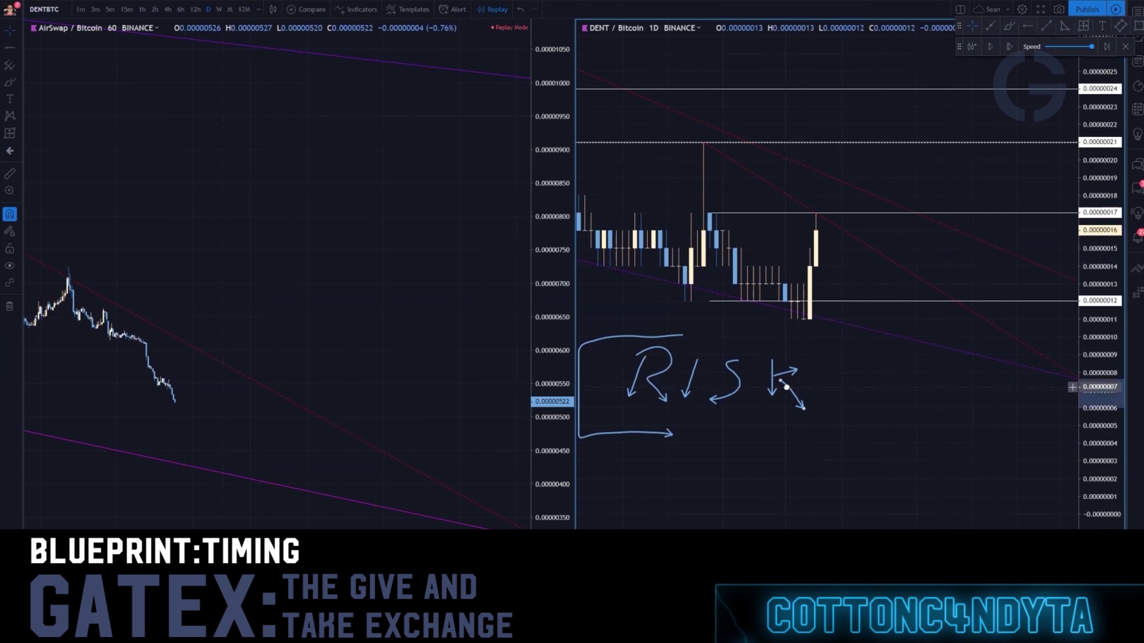
{"action": "left_click", "coordinate": [789, 387]}
{"action": "key", "text": "Delete"}
{"action": "left_click", "coordinate": [775, 372]}
{"action": "key", "text": "Delete"}
{"action": "left_click", "coordinate": [771, 378]}
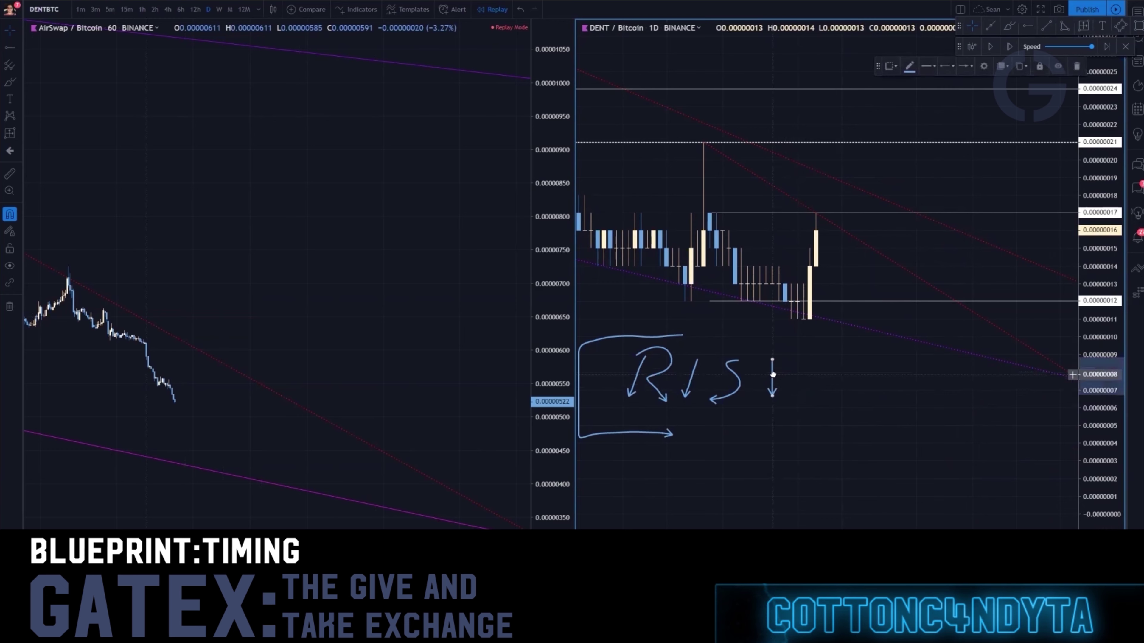
{"action": "key", "text": "Delete"}
{"action": "left_click", "coordinate": [739, 383]}
{"action": "key", "text": "Delete"}
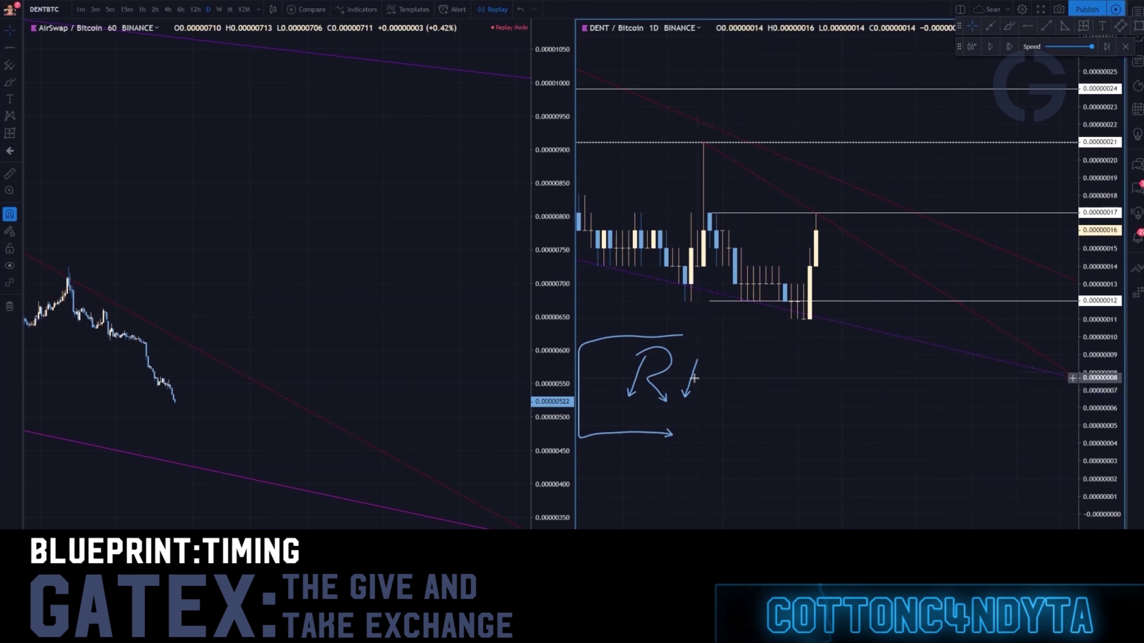
{"action": "left_click", "coordinate": [691, 380]}
{"action": "key", "text": "Delete"}
{"action": "left_click", "coordinate": [676, 336]}
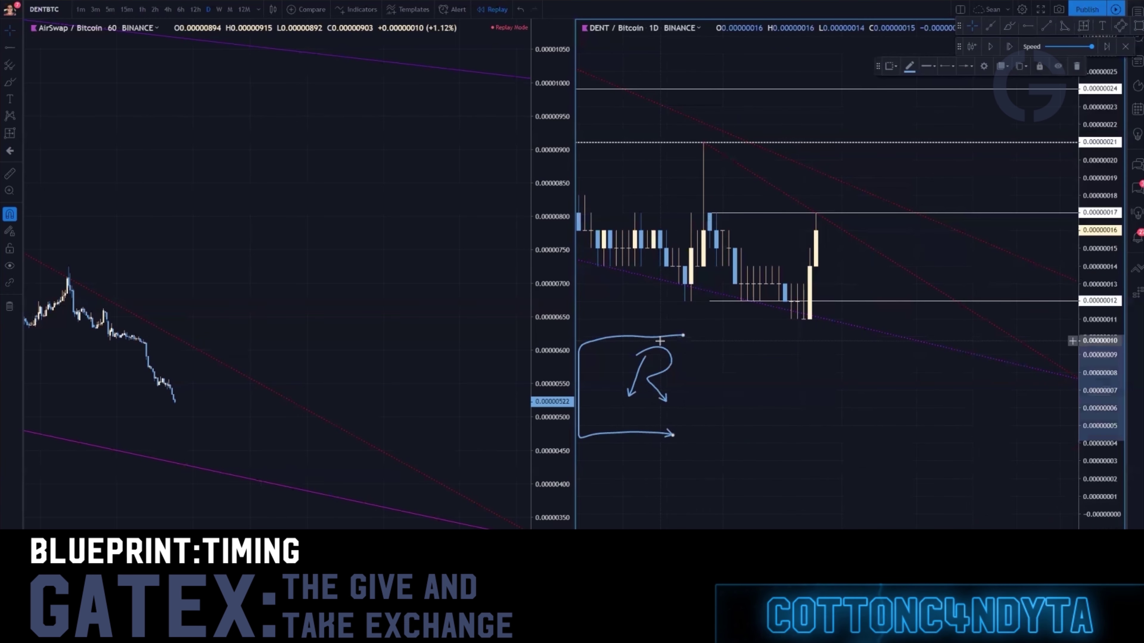
{"action": "key", "text": "Delete"}
{"action": "left_click", "coordinate": [658, 350]}
{"action": "key", "text": "Delete"}
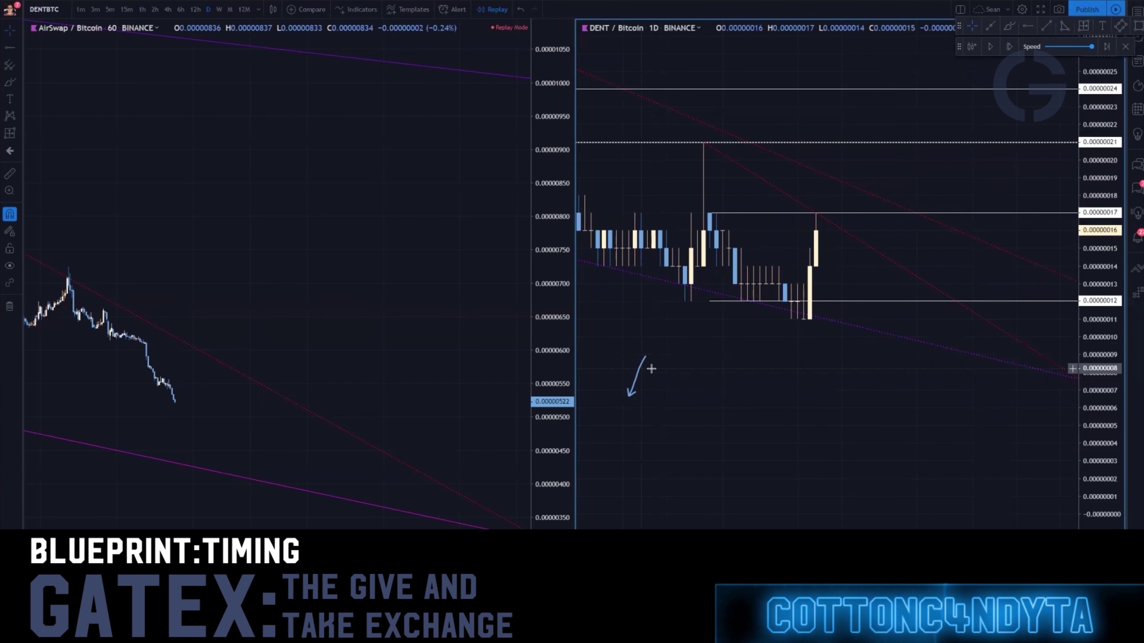
{"action": "left_click", "coordinate": [639, 369]}
{"action": "key", "text": "Delete"}
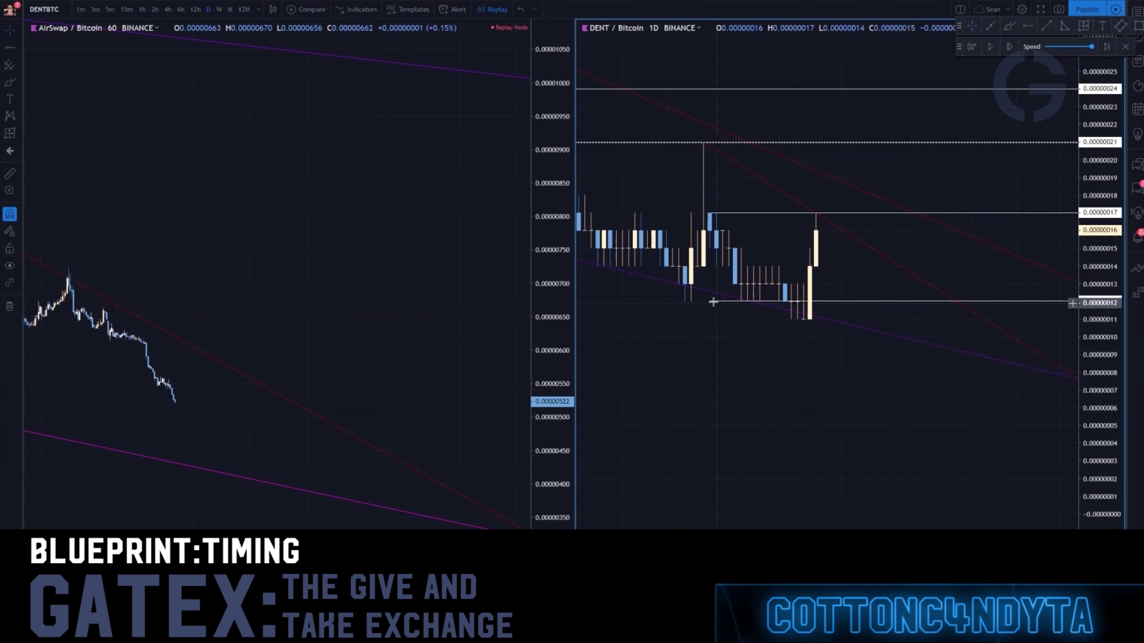
Step: Re-anchor the 0.00000012 horizontal ray so it starts at the recent blue candle just before the latest lows
{"action": "left_click_drag", "start_coordinate": [710, 302], "coordinate": [710, 438]}
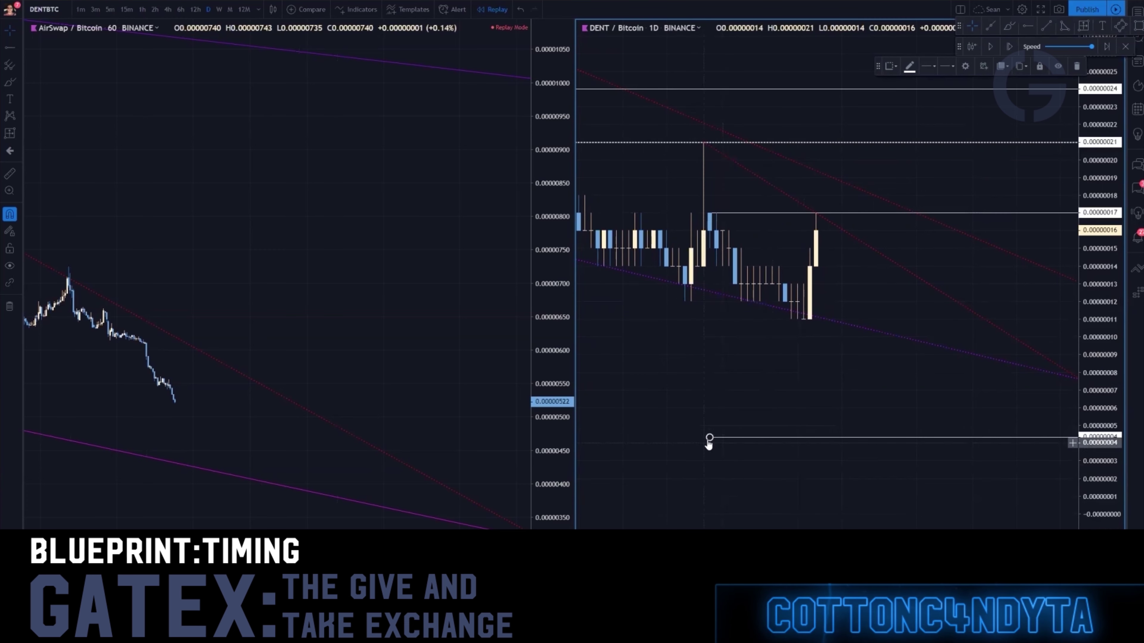
{"action": "left_click_drag", "start_coordinate": [710, 437], "coordinate": [791, 289]}
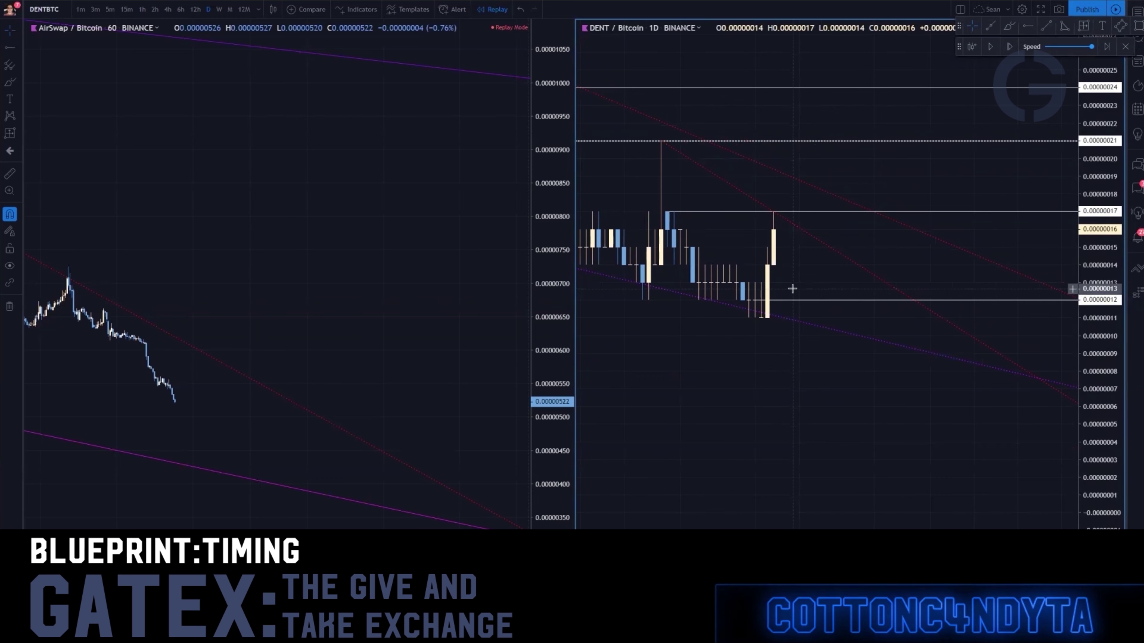
Step: Examine the wider DENTBTC daily history against the descending trend lines and horizontal levels, returning to the latest candles
{"action": "scroll", "coordinate": [795, 284], "scroll_direction": "down", "scroll_amount": 4}
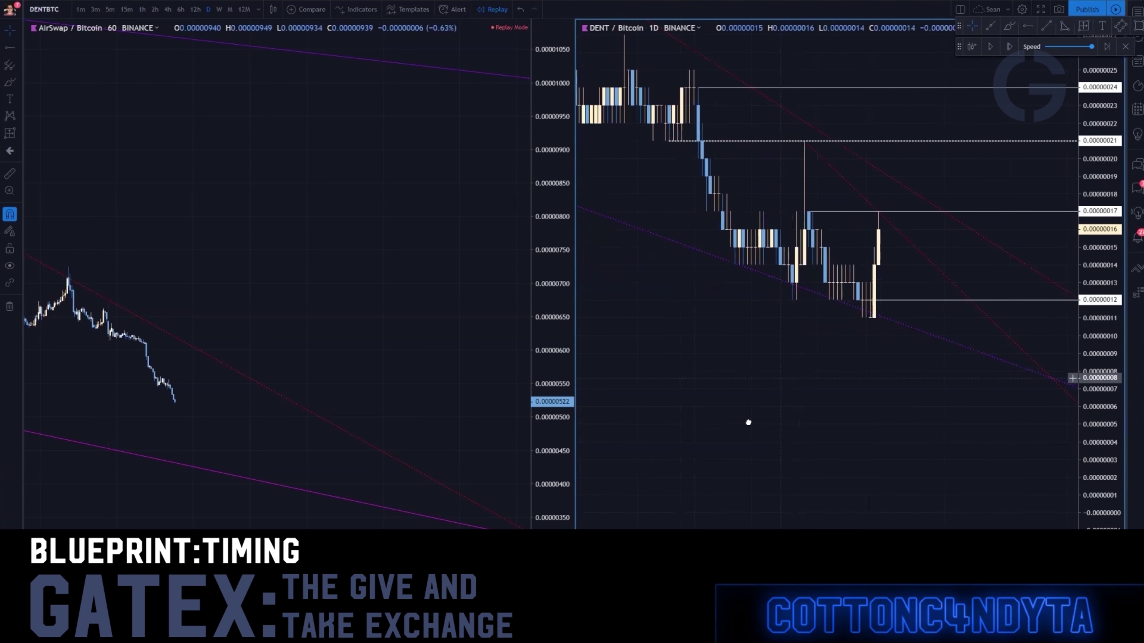
{"action": "left_click_drag", "start_coordinate": [748, 422], "coordinate": [740, 486]}
{"action": "scroll", "coordinate": [704, 135], "scroll_direction": "down", "scroll_amount": 4}
{"action": "left_click_drag", "start_coordinate": [1102, 259], "coordinate": [1103, 478]}
{"action": "scroll", "coordinate": [804, 375], "scroll_direction": "down", "scroll_amount": 8}
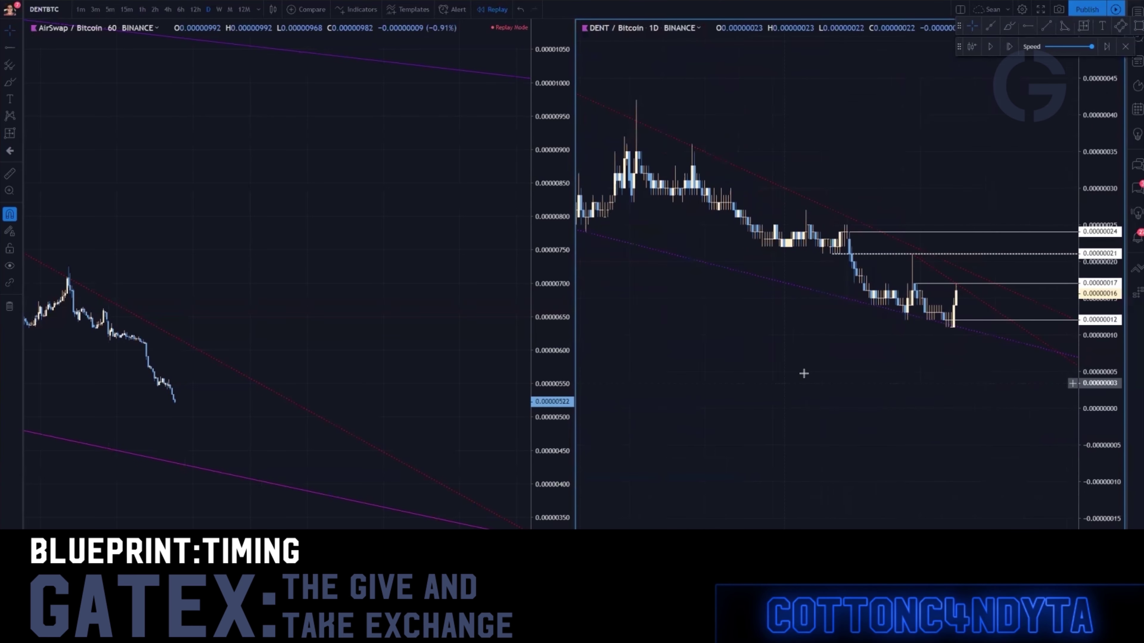
{"action": "left_click_drag", "start_coordinate": [1088, 283], "coordinate": [1094, 394]}
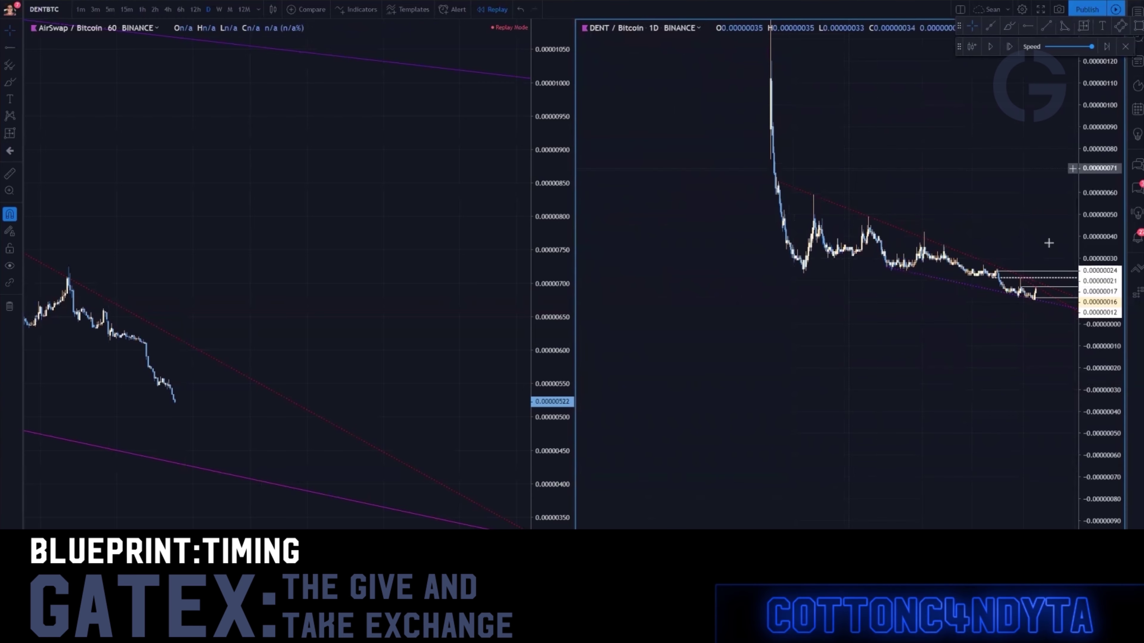
{"action": "left_click_drag", "start_coordinate": [1104, 253], "coordinate": [1095, 187]}
{"action": "scroll", "coordinate": [903, 423], "scroll_direction": "up", "scroll_amount": 10}
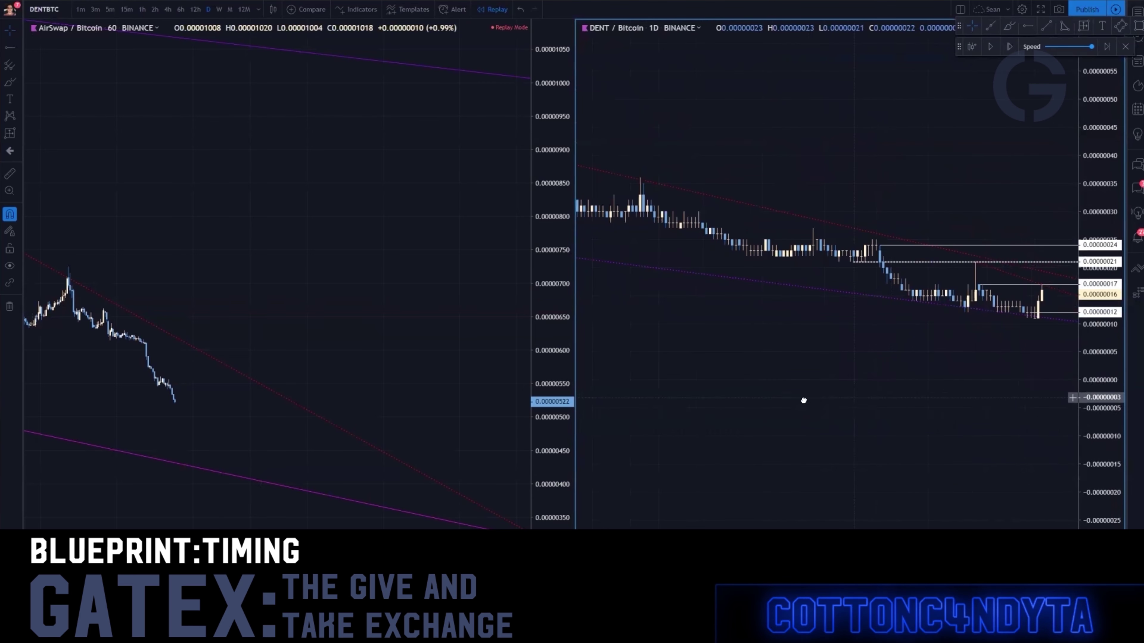
{"action": "left_click_drag", "start_coordinate": [804, 401], "coordinate": [648, 429]}
{"action": "left_click_drag", "start_coordinate": [1076, 382], "coordinate": [1074, 225]}
{"action": "left_click_drag", "start_coordinate": [1050, 327], "coordinate": [888, 268]}
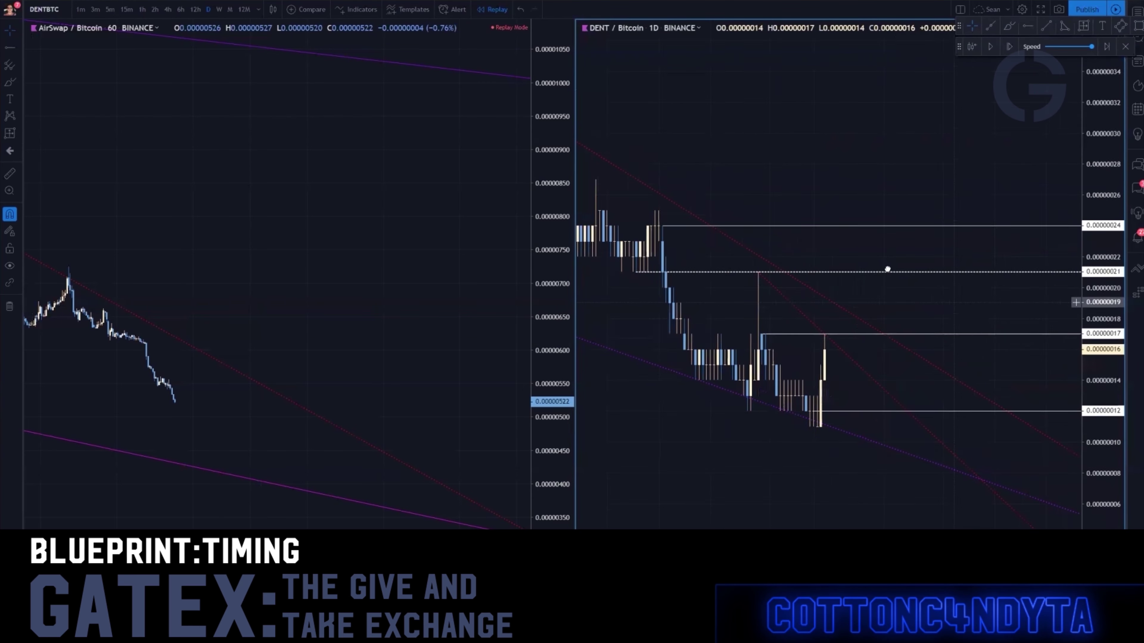
{"action": "left_click_drag", "start_coordinate": [1094, 494], "coordinate": [1088, 367]}
{"action": "left_click_drag", "start_coordinate": [1000, 382], "coordinate": [1005, 350]}
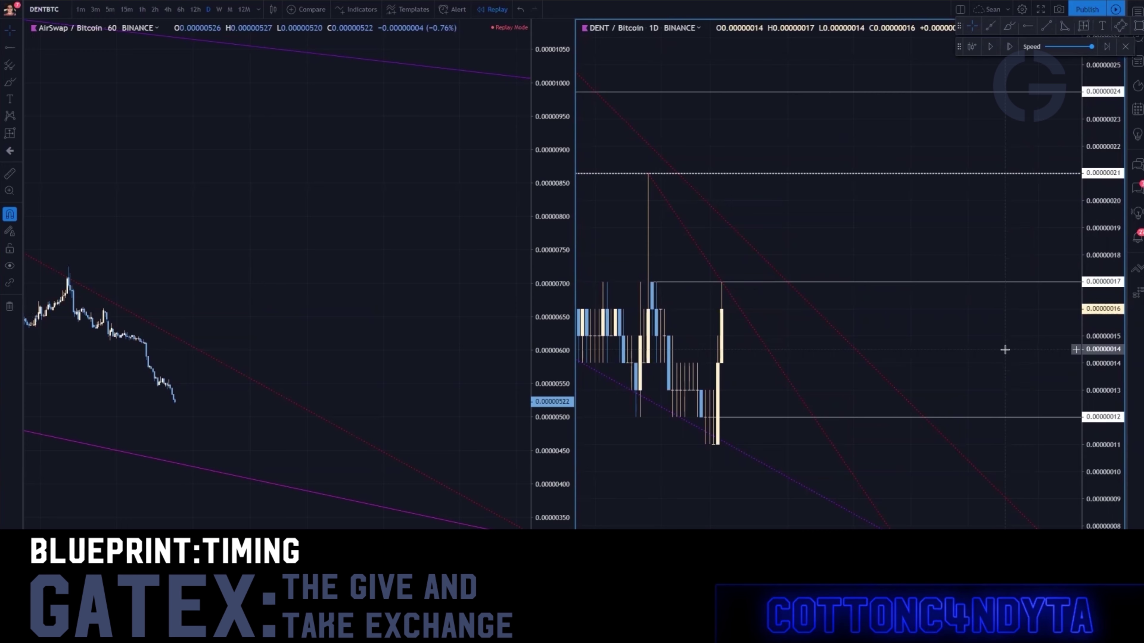
Step: Brush a temporary circle around the 0.00000011 lows and an arrow along the 0.00000017 ray, removing each one
{"action": "left_click", "coordinate": [1006, 33]}
{"action": "mouse_move", "coordinate": [721, 437]}
{"action": "left_mouse_down"}
{"action": "mouse_move", "coordinate": [724, 457]}
{"action": "mouse_move", "coordinate": [716, 439]}
{"action": "left_mouse_up"}
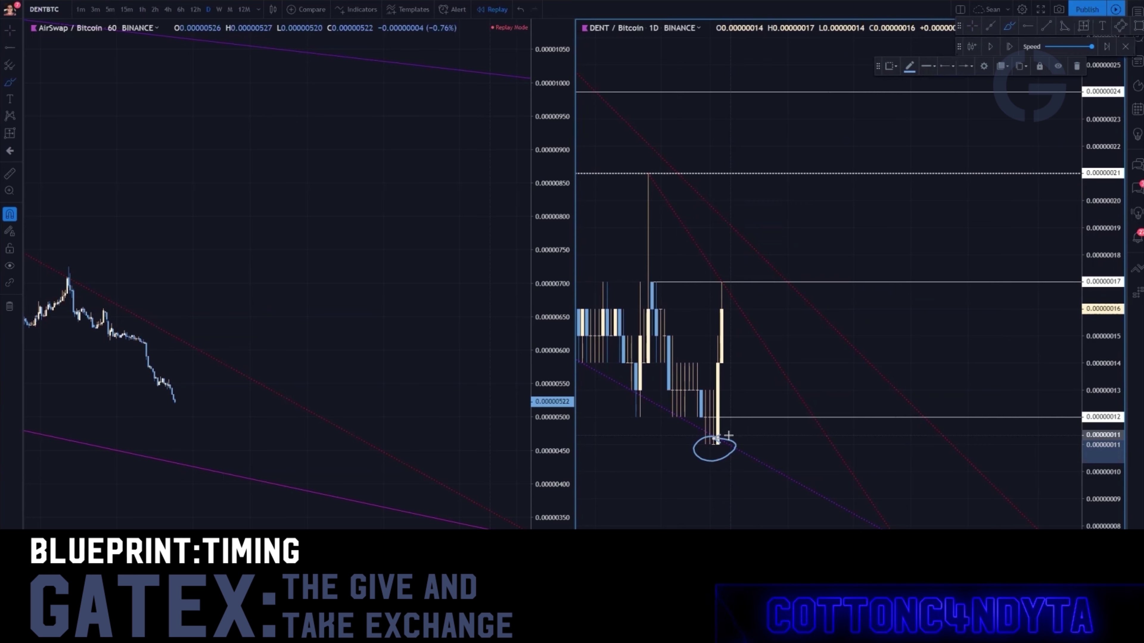
{"action": "key", "text": "Delete"}
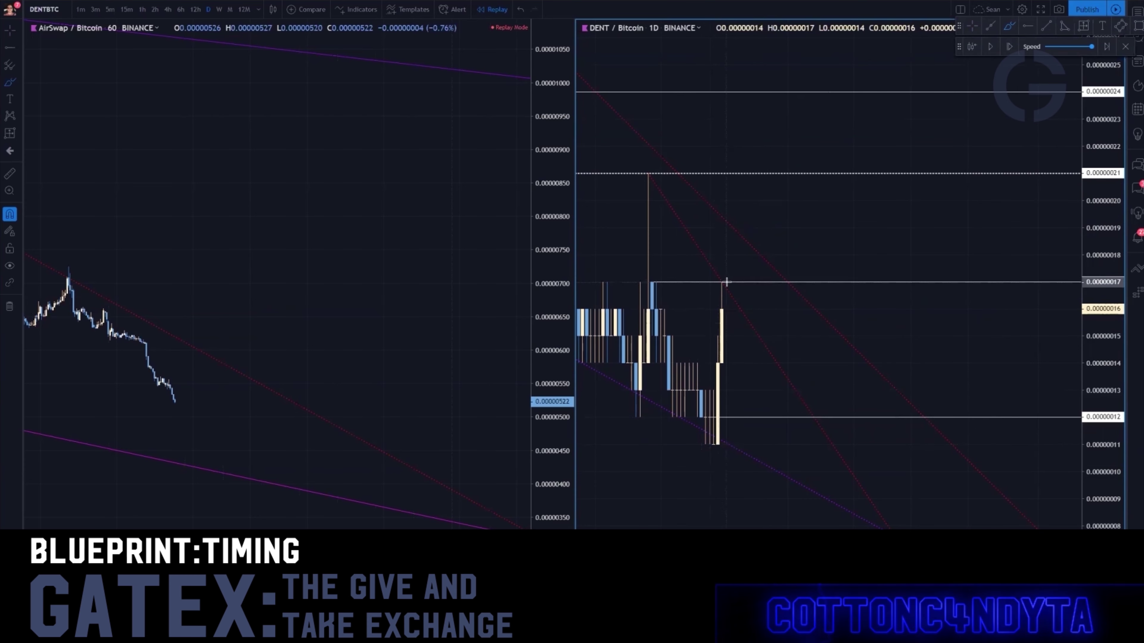
{"action": "left_click_drag", "start_coordinate": [666, 263], "coordinate": [770, 272]}
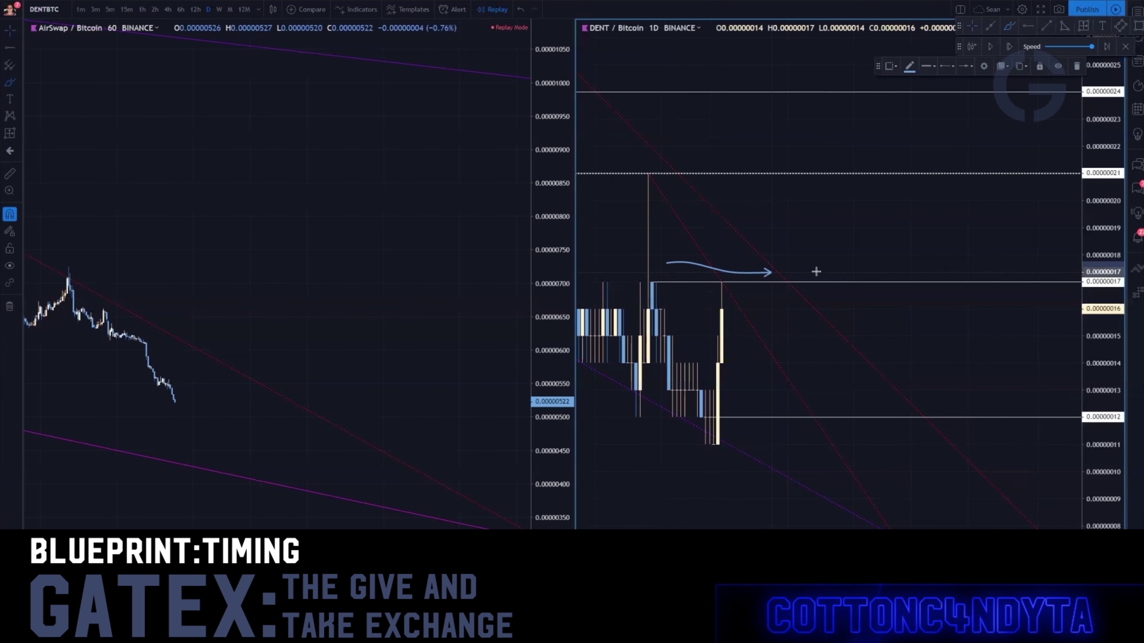
{"action": "key", "text": "ctrl+z"}
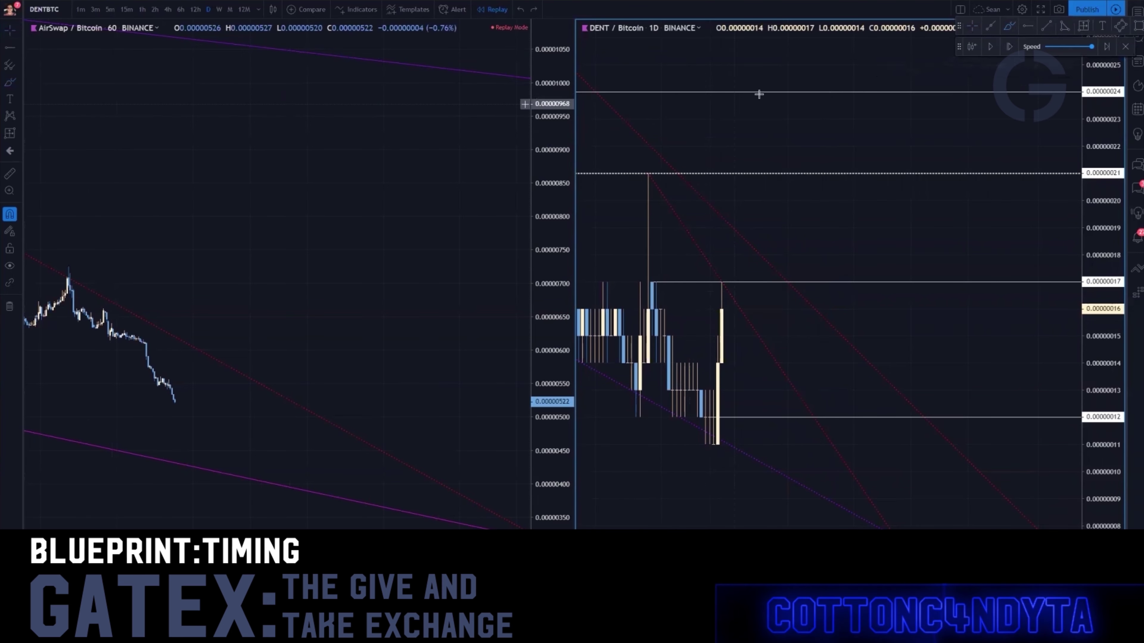
Step: Add a horizontal ray at 0.00000013 starting from the candles at the latest DENTBTC lows
{"action": "mouse_move", "coordinate": [802, 88]}
{"action": "left_mouse_down"}
{"action": "mouse_move", "coordinate": [852, 123]}
{"action": "mouse_move", "coordinate": [941, 94]}
{"action": "left_mouse_up"}
{"action": "scroll", "coordinate": [905, 158], "scroll_direction": "up", "scroll_amount": 3}
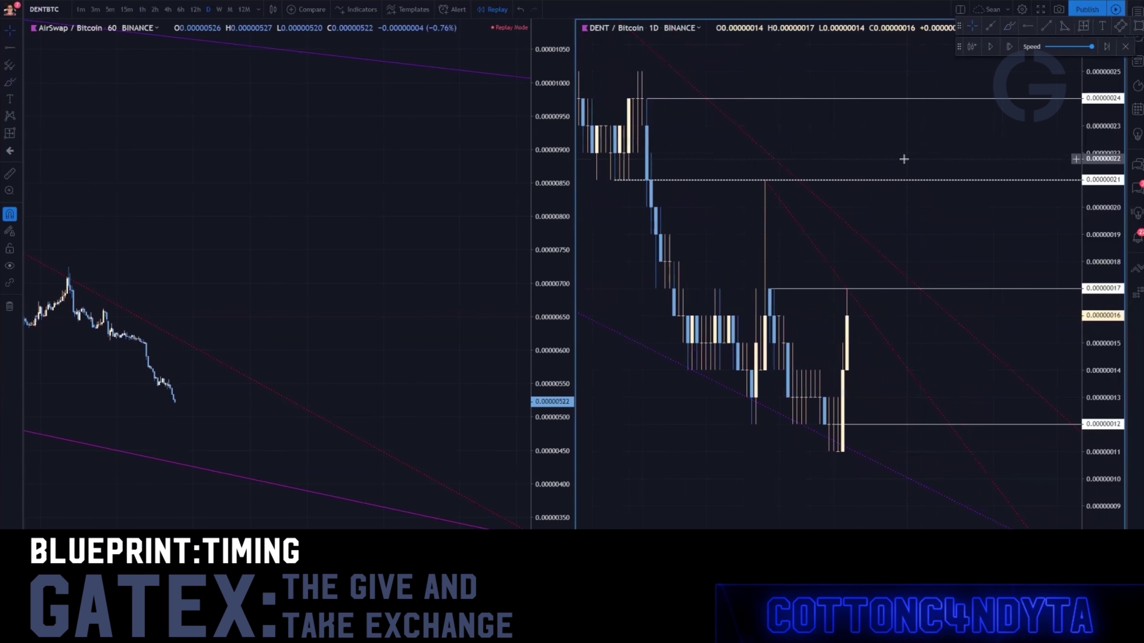
{"action": "left_click_drag", "start_coordinate": [841, 158], "coordinate": [947, 158]}
{"action": "left_click_drag", "start_coordinate": [1106, 112], "coordinate": [1103, 148]}
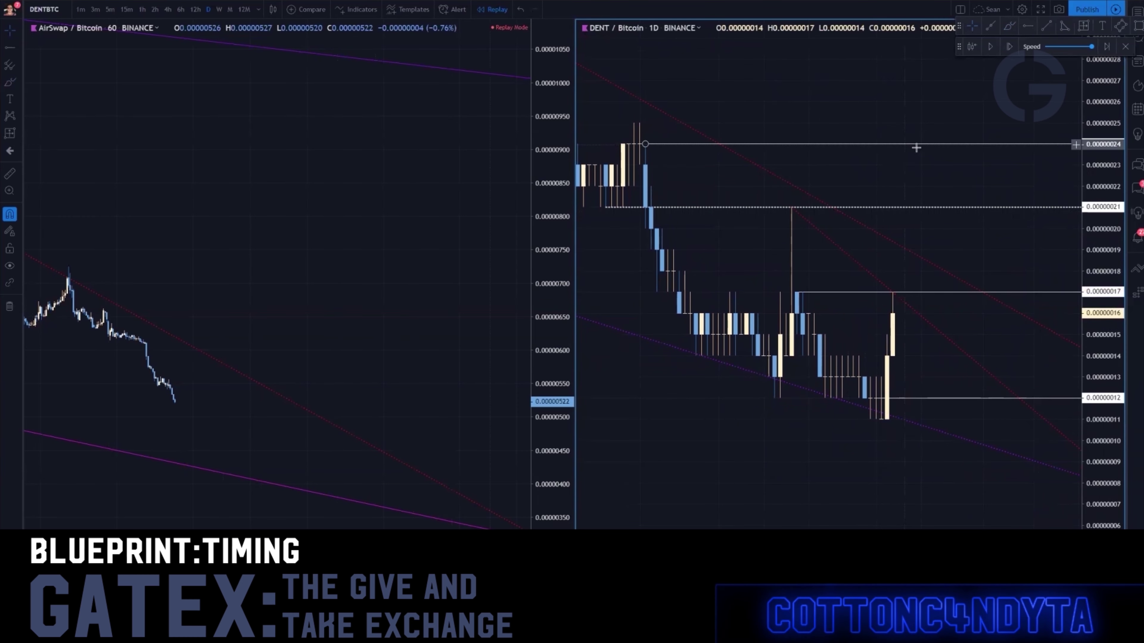
{"action": "left_click_drag", "start_coordinate": [1000, 247], "coordinate": [988, 244]}
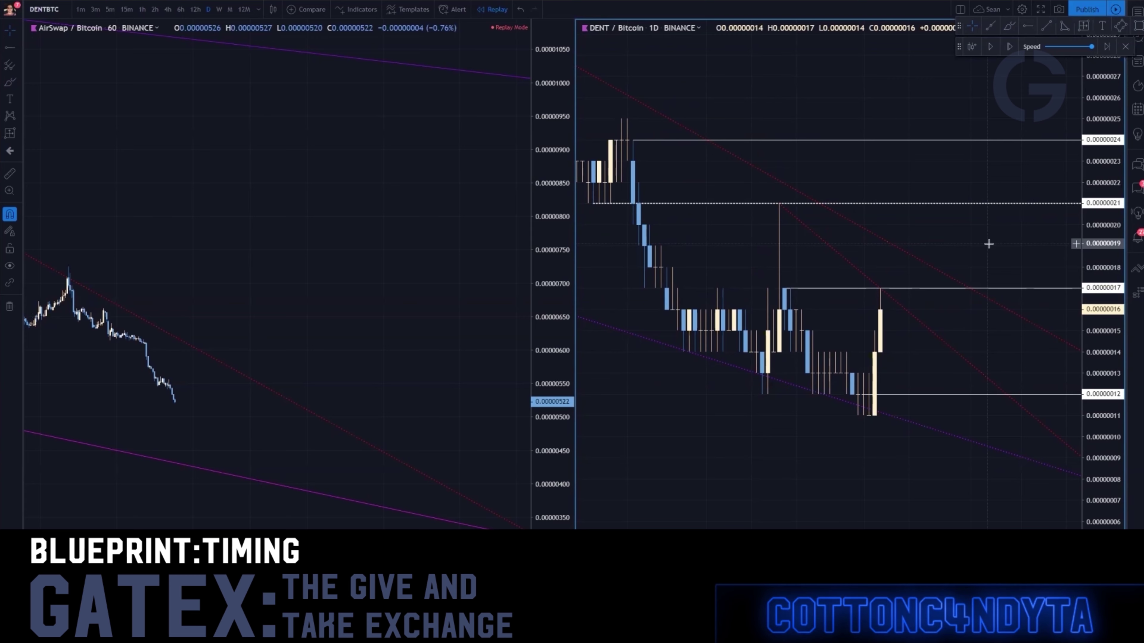
{"action": "left_click_drag", "start_coordinate": [926, 370], "coordinate": [864, 352]}
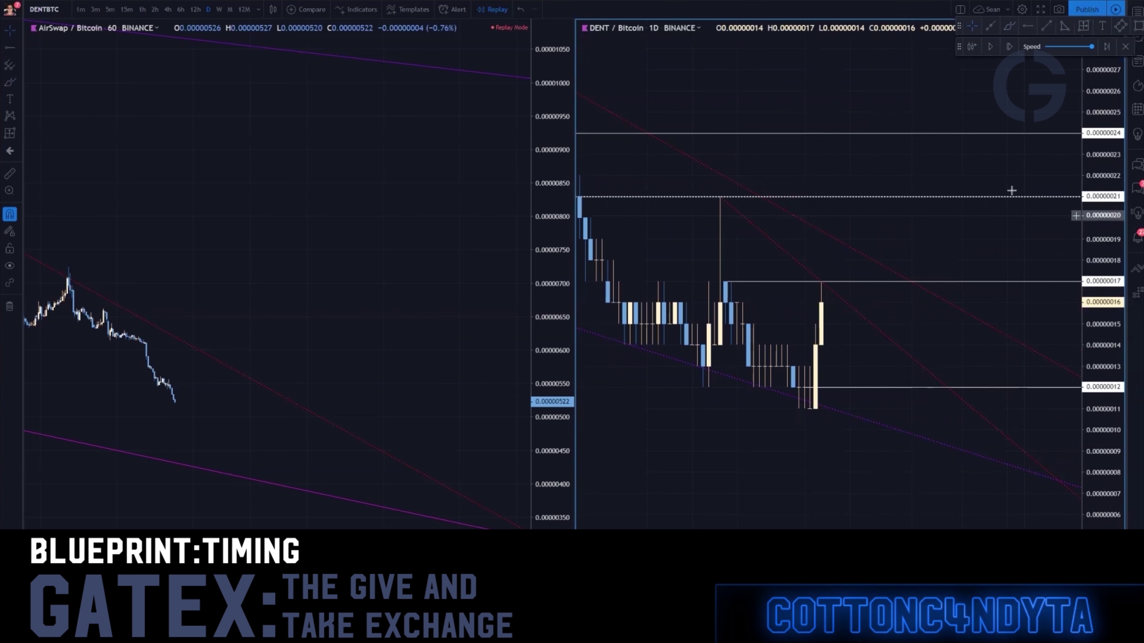
{"action": "left_click", "coordinate": [828, 390]}
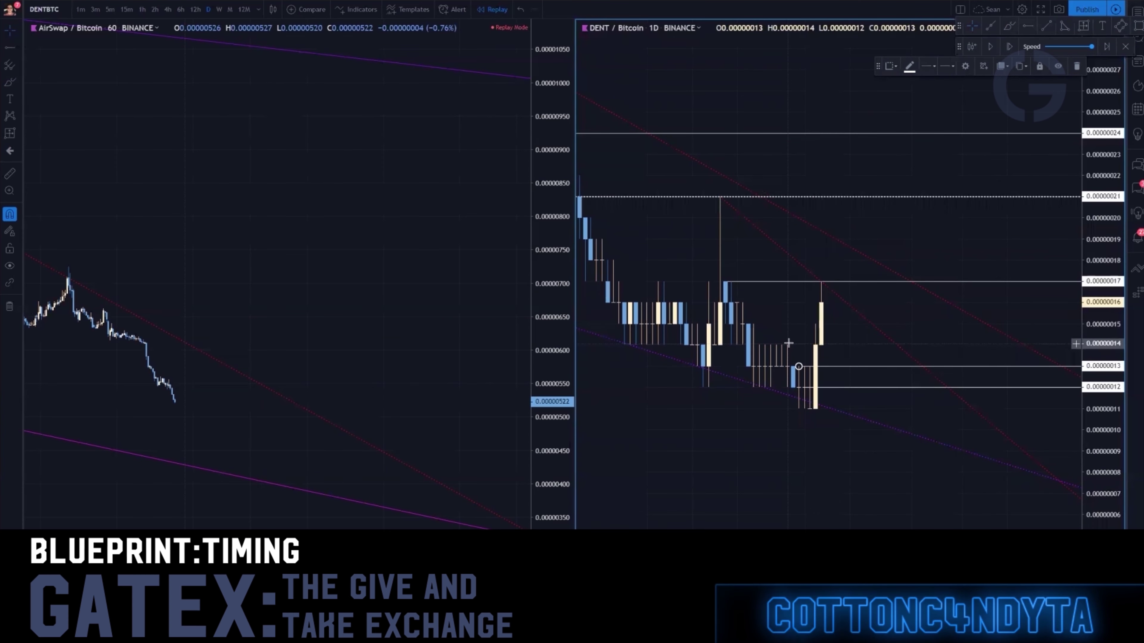
Step: Advance the DENTBTC replay forward by three daily candles
{"action": "left_click_drag", "start_coordinate": [855, 349], "coordinate": [805, 341]}
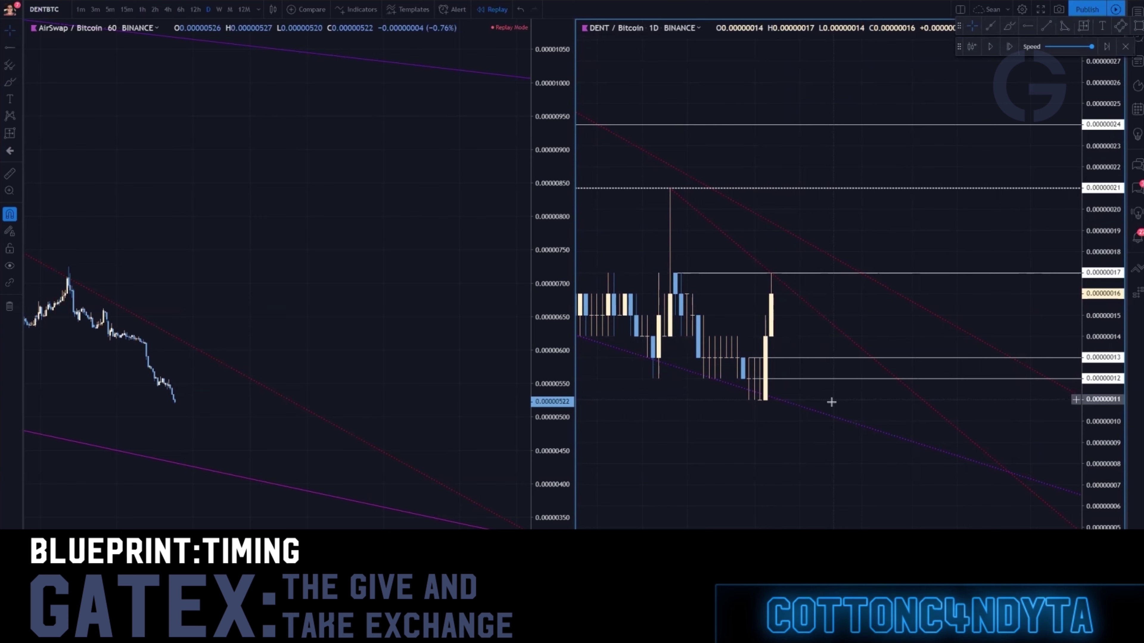
{"action": "left_click", "coordinate": [1009, 47]}
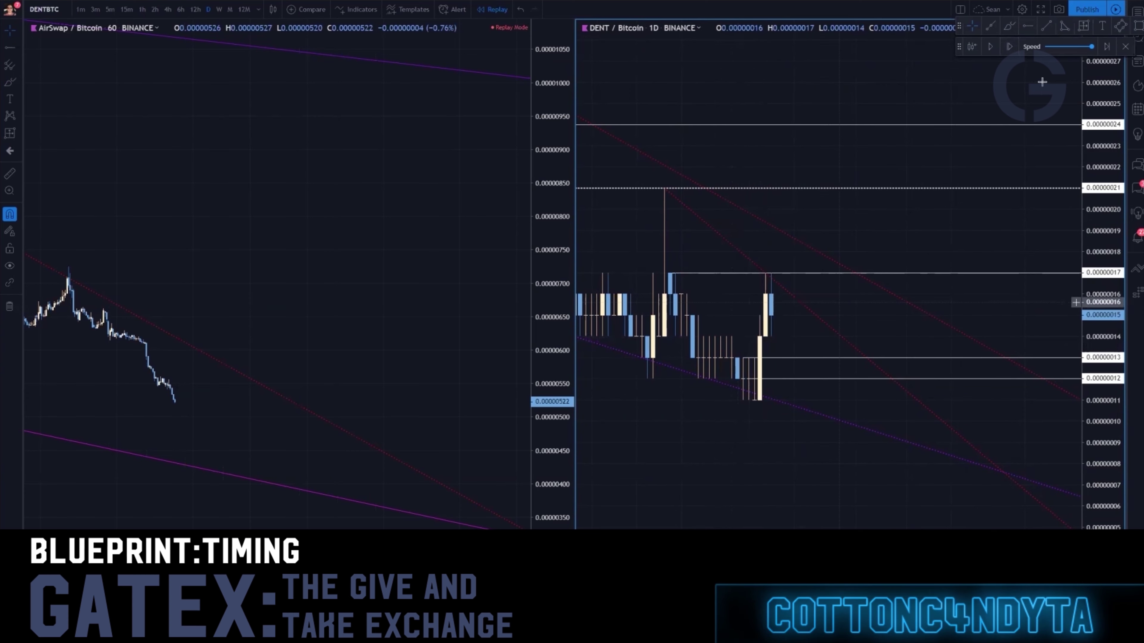
{"action": "left_click", "coordinate": [1010, 48]}
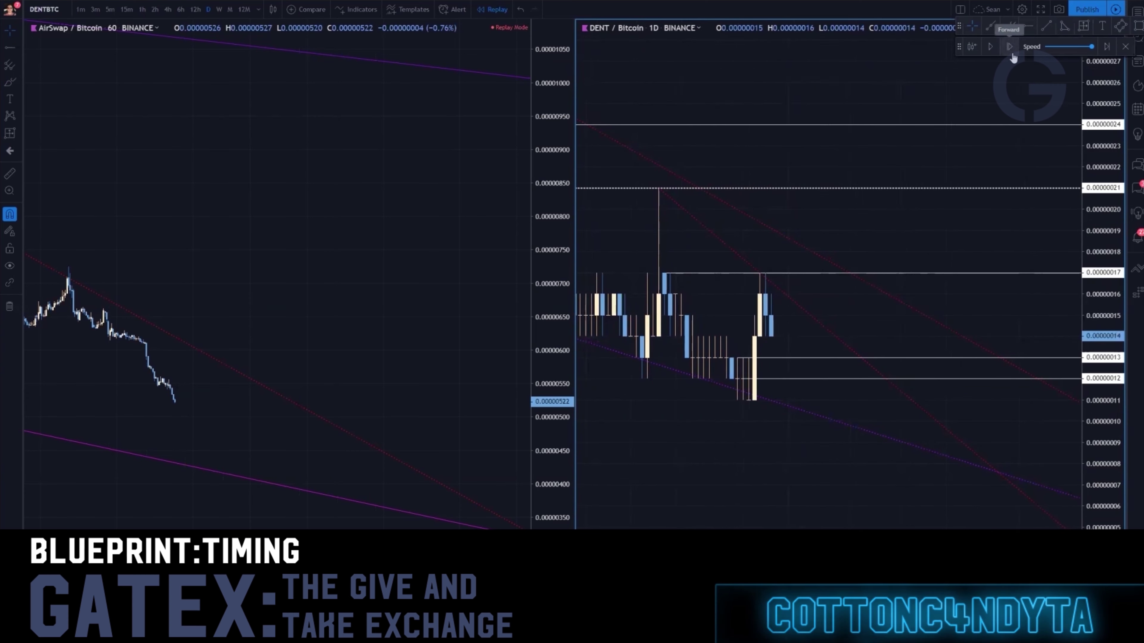
{"action": "left_click", "coordinate": [1011, 49]}
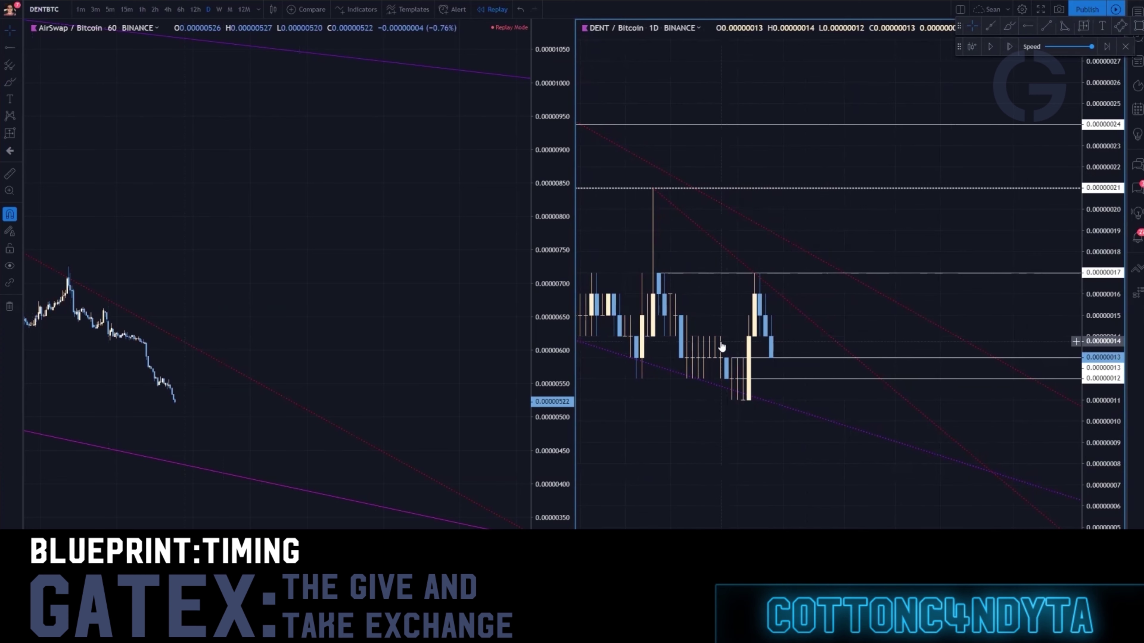
Step: Try a horizontal ray at 0.00000014 and a brushed arrow above the 0.00000013 ray, removing both
{"action": "left_click", "coordinate": [760, 359]}
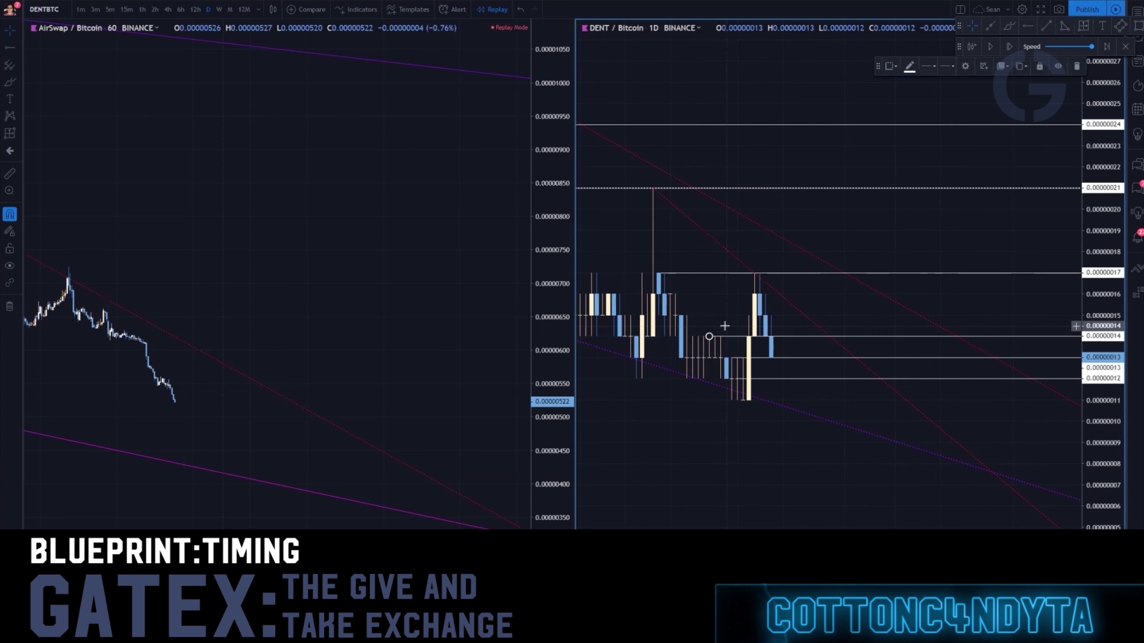
{"action": "key", "text": "Delete"}
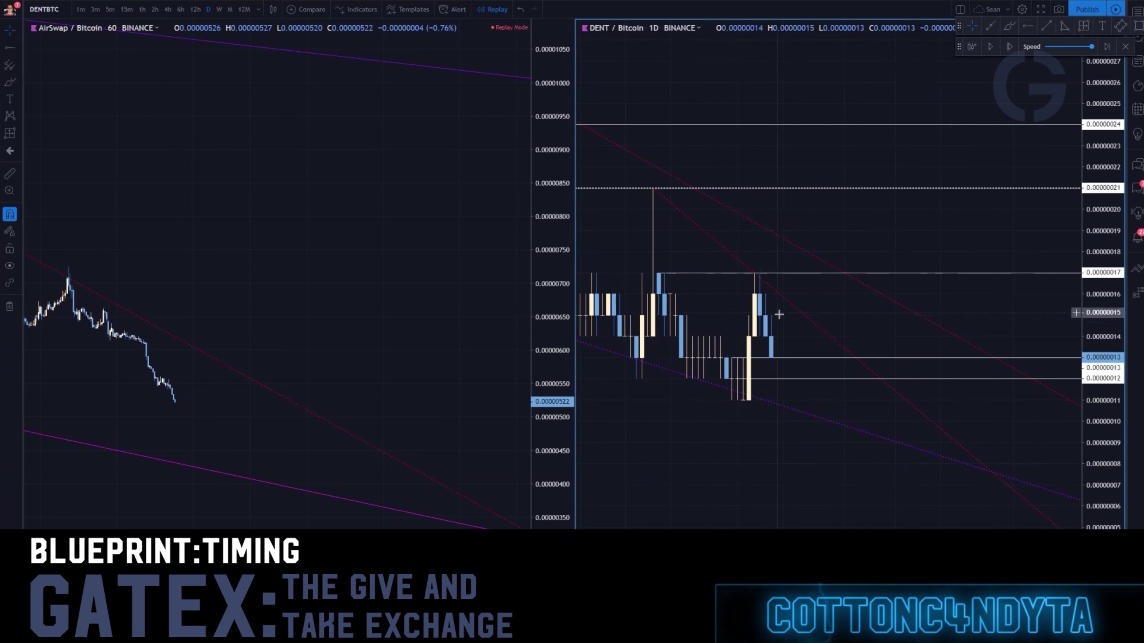
{"action": "left_click", "coordinate": [1009, 26]}
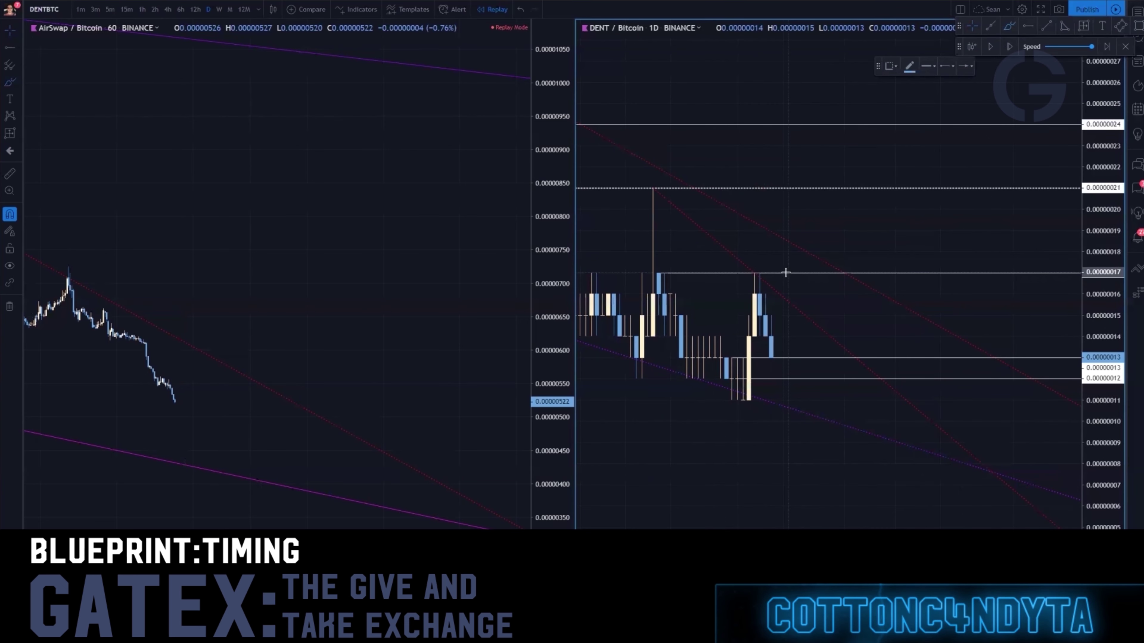
{"action": "left_click_drag", "start_coordinate": [822, 349], "coordinate": [894, 345]}
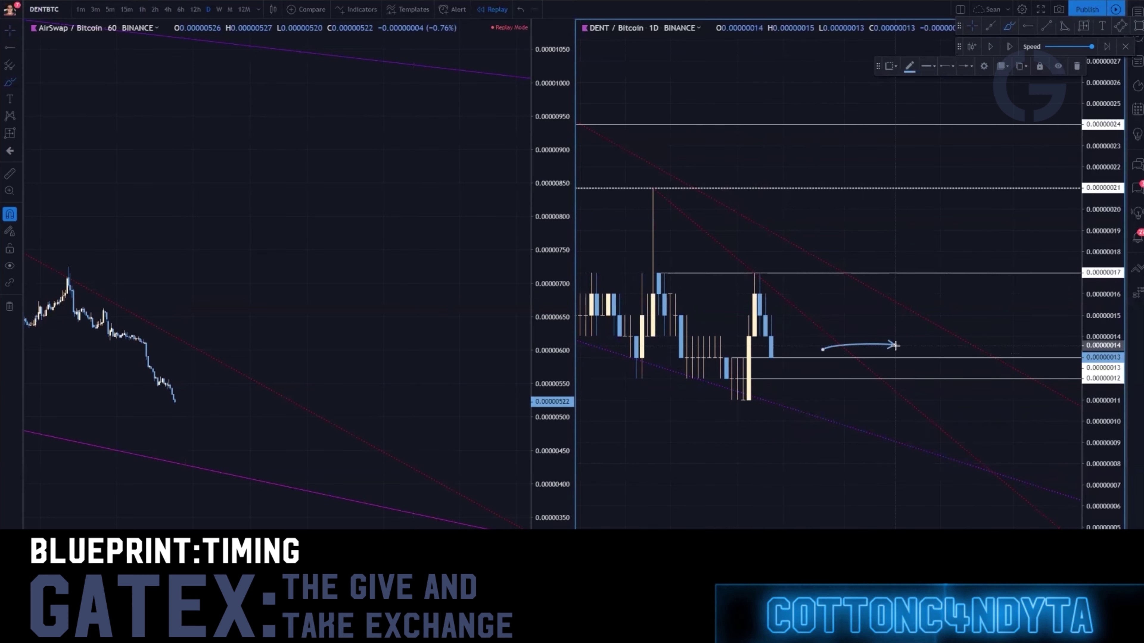
{"action": "key", "text": "ctrl+z"}
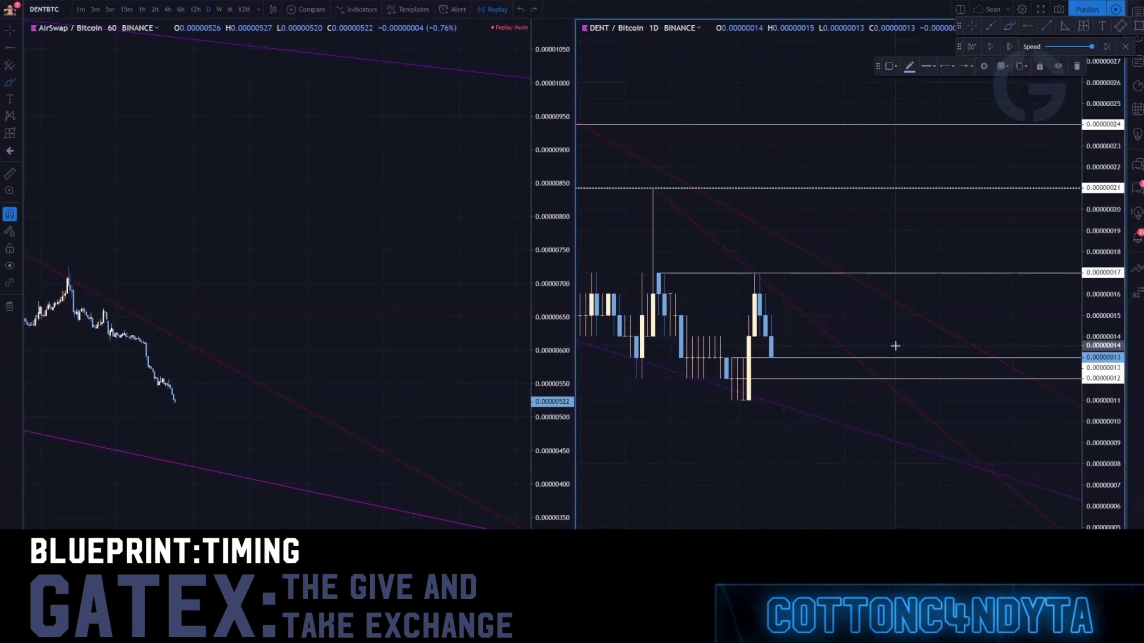
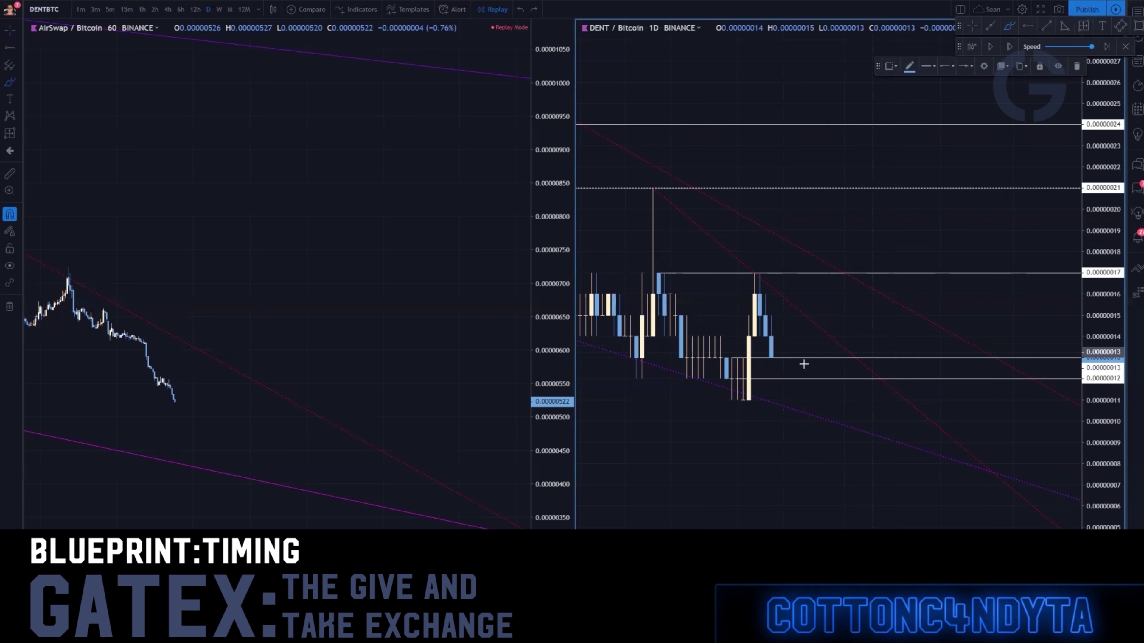
Step: Brush a temporary circle around the 0.00000013 candles before the rally and a mark above the latest candle, removing each one
{"action": "mouse_move", "coordinate": [738, 344]}
{"action": "left_mouse_down"}
{"action": "mouse_move", "coordinate": [718, 368]}
{"action": "mouse_move", "coordinate": [747, 356]}
{"action": "mouse_move", "coordinate": [737, 349]}
{"action": "left_mouse_up"}
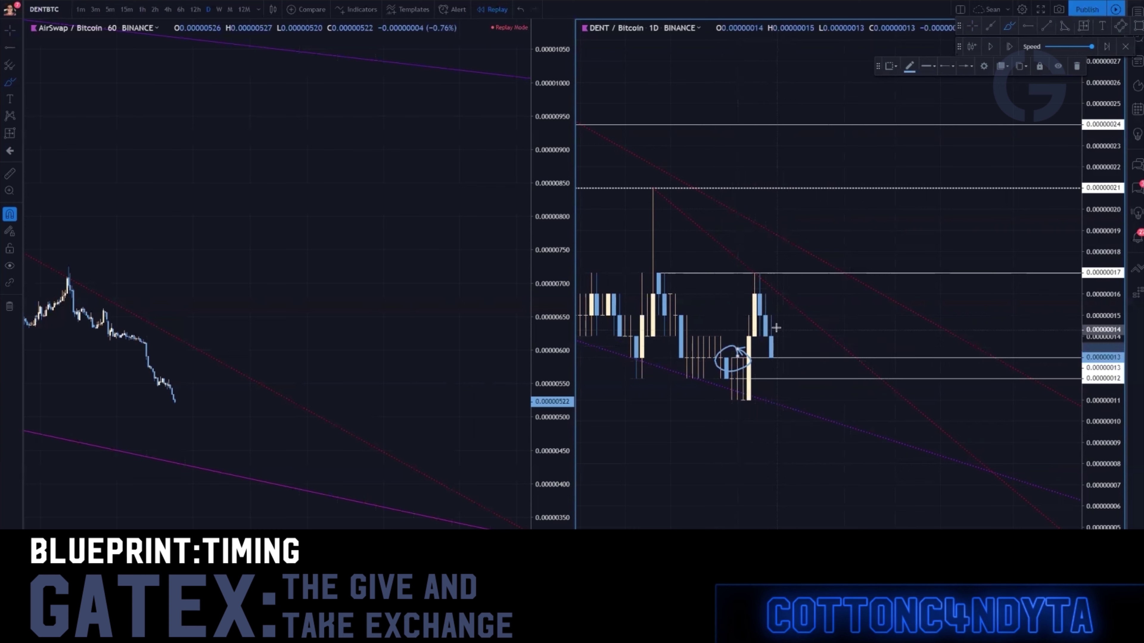
{"action": "key", "text": "ctrl+z"}
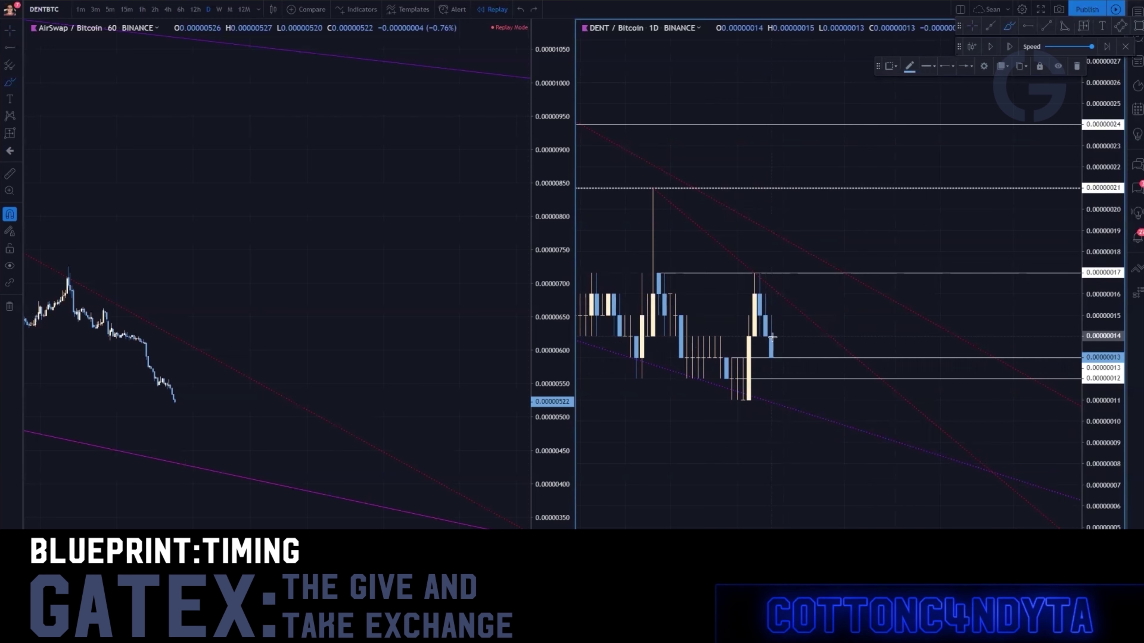
{"action": "mouse_move", "coordinate": [773, 335]}
{"action": "left_mouse_down"}
{"action": "mouse_move", "coordinate": [793, 307]}
{"action": "mouse_move", "coordinate": [772, 288]}
{"action": "left_mouse_up"}
{"action": "key", "text": "ctrl+z"}
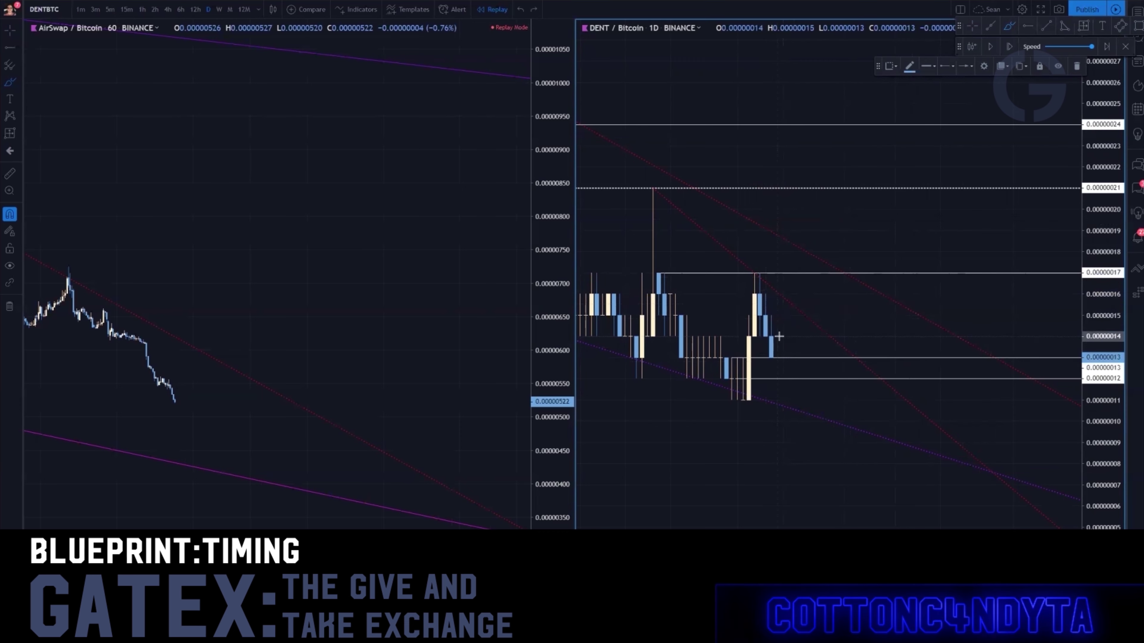
Step: Measure the drop from the latest DENTBTC candle's 0.00000014 level to the 0.00000012 ray, removing the measurement
{"action": "left_click", "coordinate": [1083, 25]}
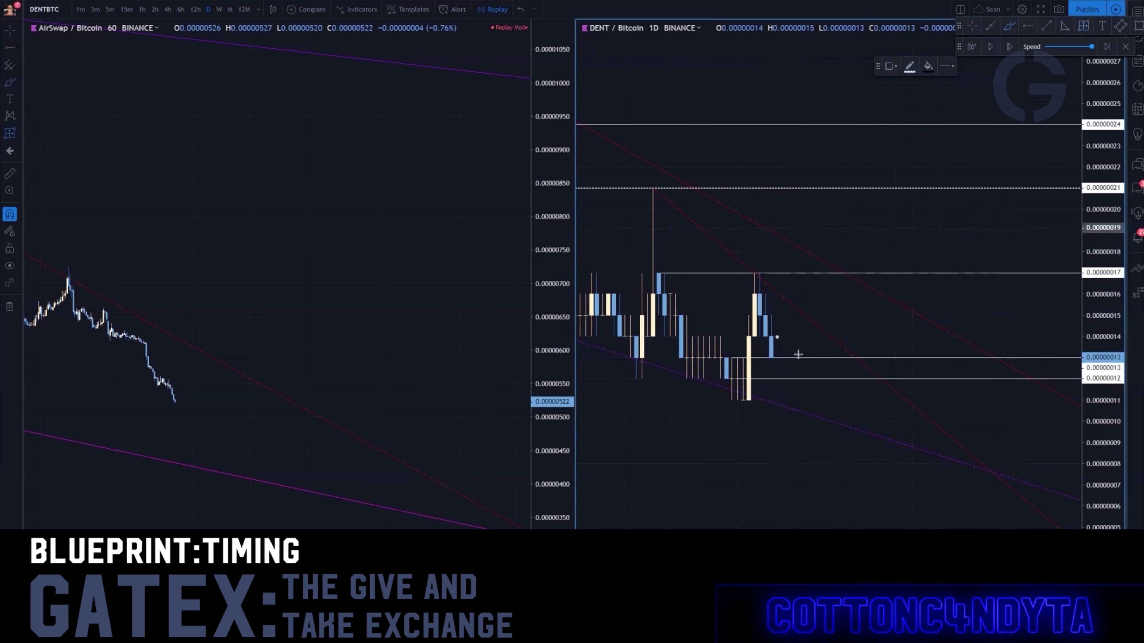
{"action": "left_click", "coordinate": [775, 336]}
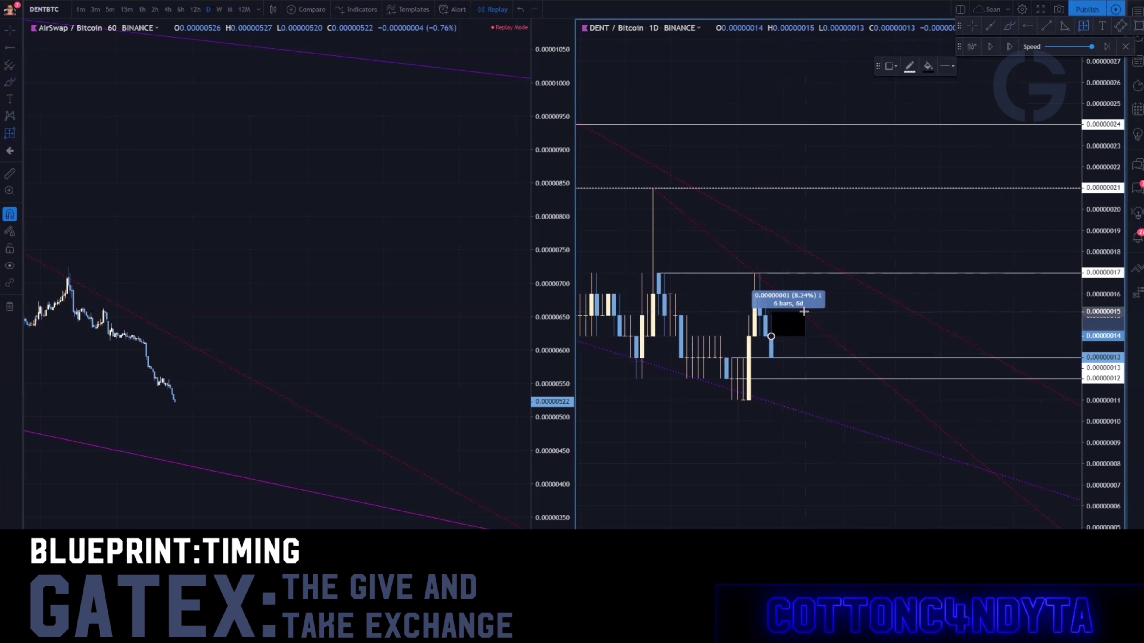
{"action": "left_click", "coordinate": [811, 378]}
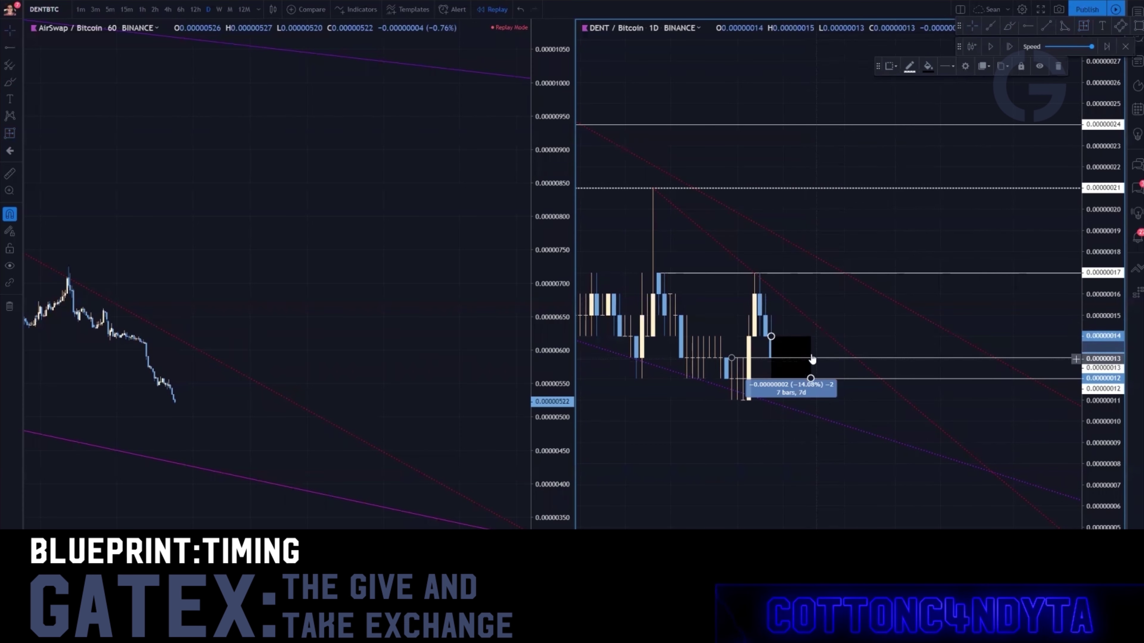
{"action": "key", "text": "Delete"}
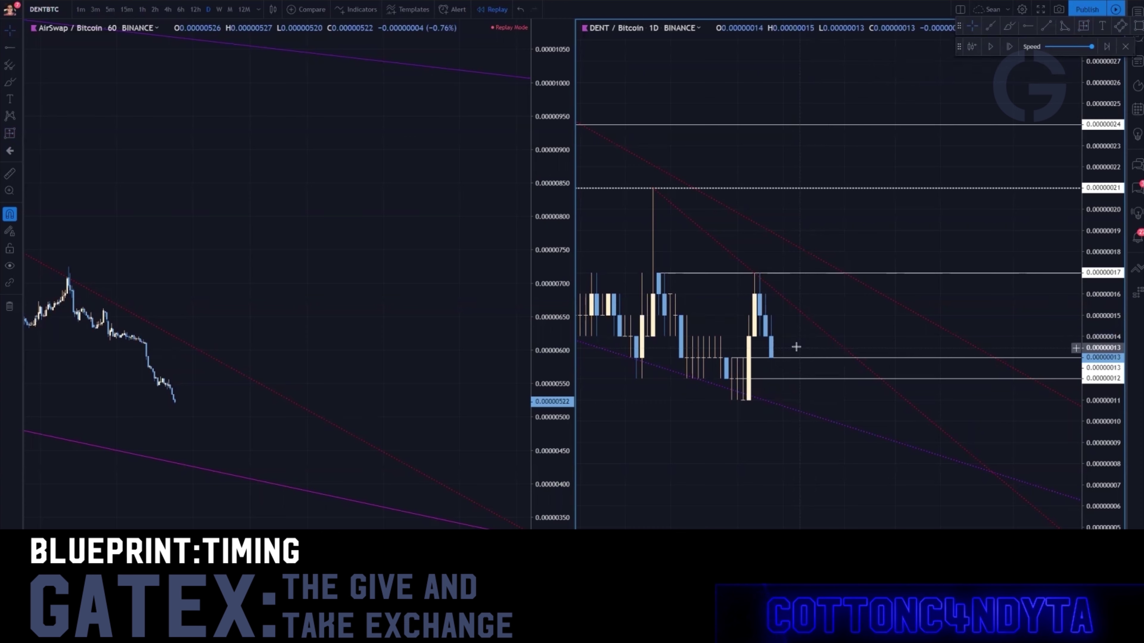
Step: Brush a projected rally from 0.00000013 to 0.00000024, measure its price range, and remove both drawings
{"action": "left_click", "coordinate": [1008, 25]}
{"action": "mouse_move", "coordinate": [772, 356]}
{"action": "left_mouse_down"}
{"action": "mouse_move", "coordinate": [796, 337]}
{"action": "mouse_move", "coordinate": [811, 275]}
{"action": "mouse_move", "coordinate": [826, 312]}
{"action": "mouse_move", "coordinate": [911, 179]}
{"action": "mouse_move", "coordinate": [923, 130]}
{"action": "left_mouse_up"}
{"action": "left_click", "coordinate": [1083, 25]}
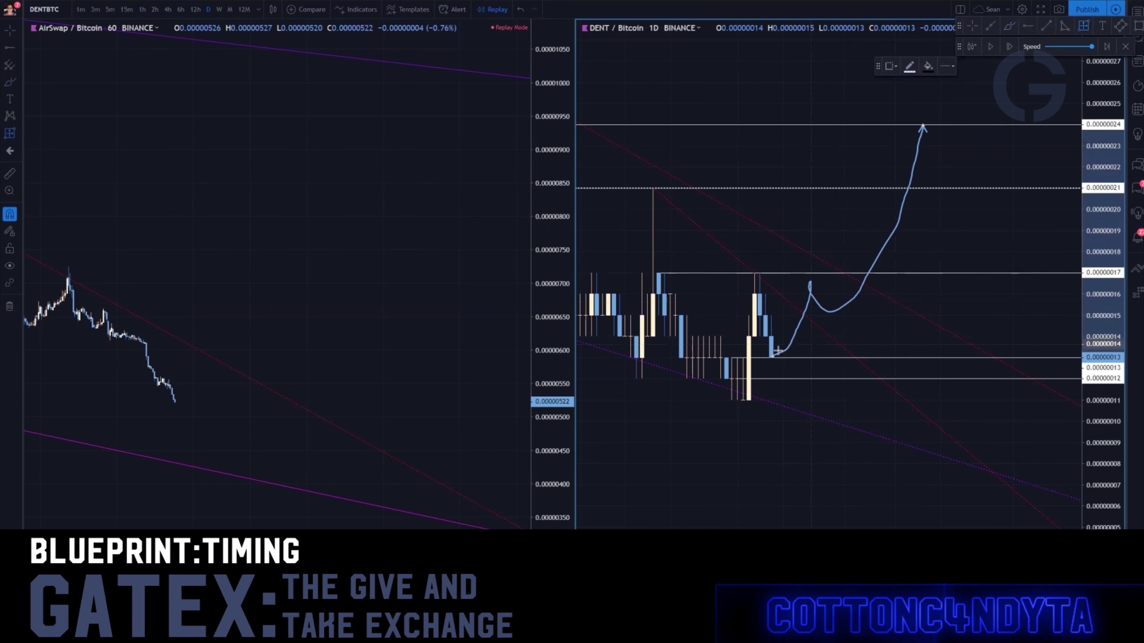
{"action": "left_click_drag", "start_coordinate": [771, 359], "coordinate": [917, 125]}
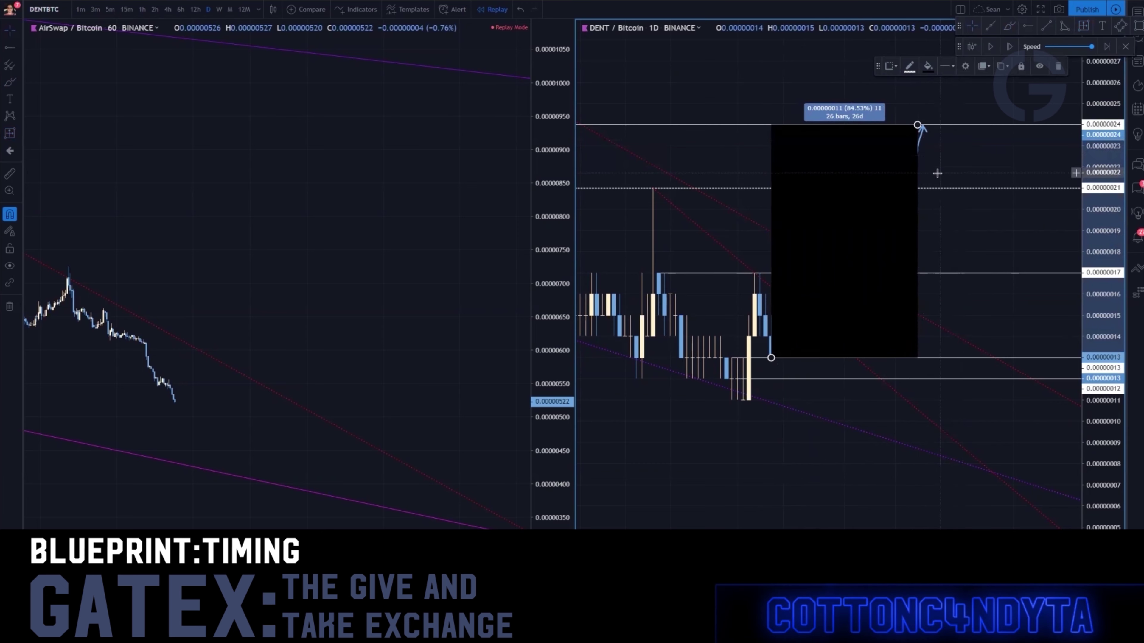
{"action": "key", "text": "Delete"}
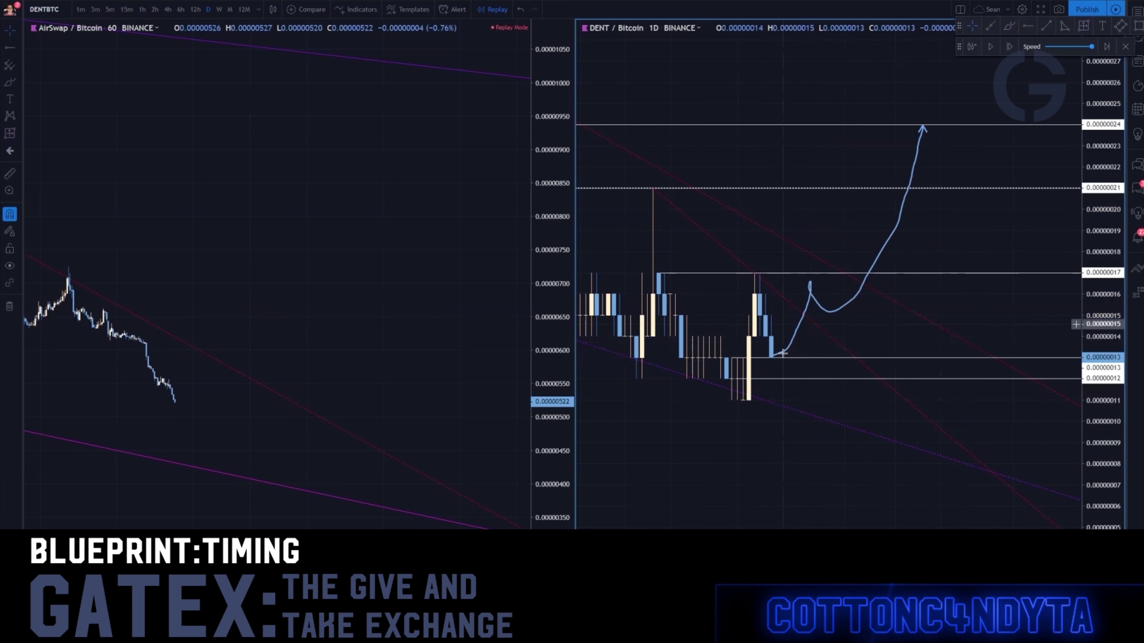
{"action": "left_click", "coordinate": [787, 346]}
{"action": "key", "text": "Delete"}
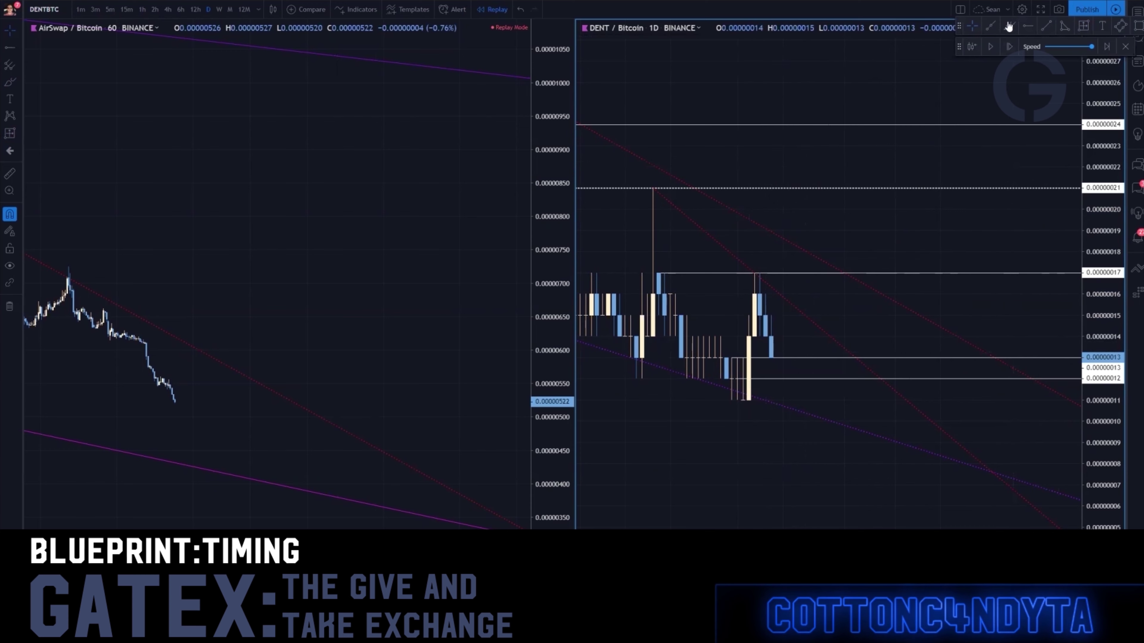
Step: Brush temporary arrows, a circle and a wavy consolidation path around the 0.00000013 and 0.00000012 rays, removing them all
{"action": "left_click", "coordinate": [747, 360]}
{"action": "left_click_drag", "start_coordinate": [766, 340], "coordinate": [794, 356]}
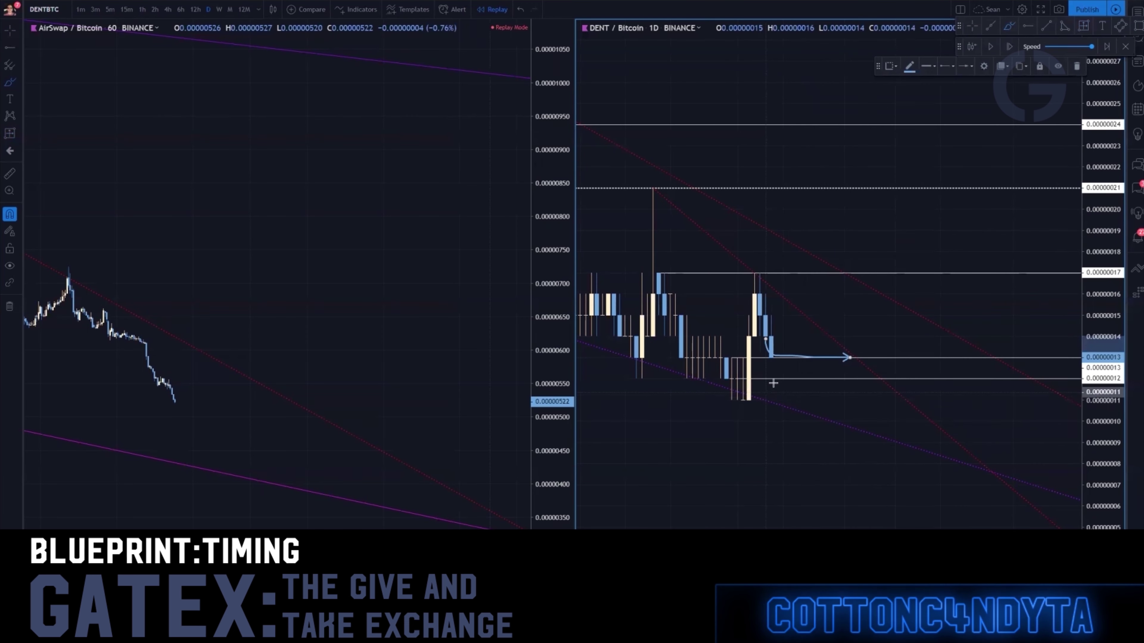
{"action": "mouse_move", "coordinate": [758, 376]}
{"action": "left_mouse_down"}
{"action": "mouse_move", "coordinate": [786, 386]}
{"action": "mouse_move", "coordinate": [799, 375]}
{"action": "left_mouse_up"}
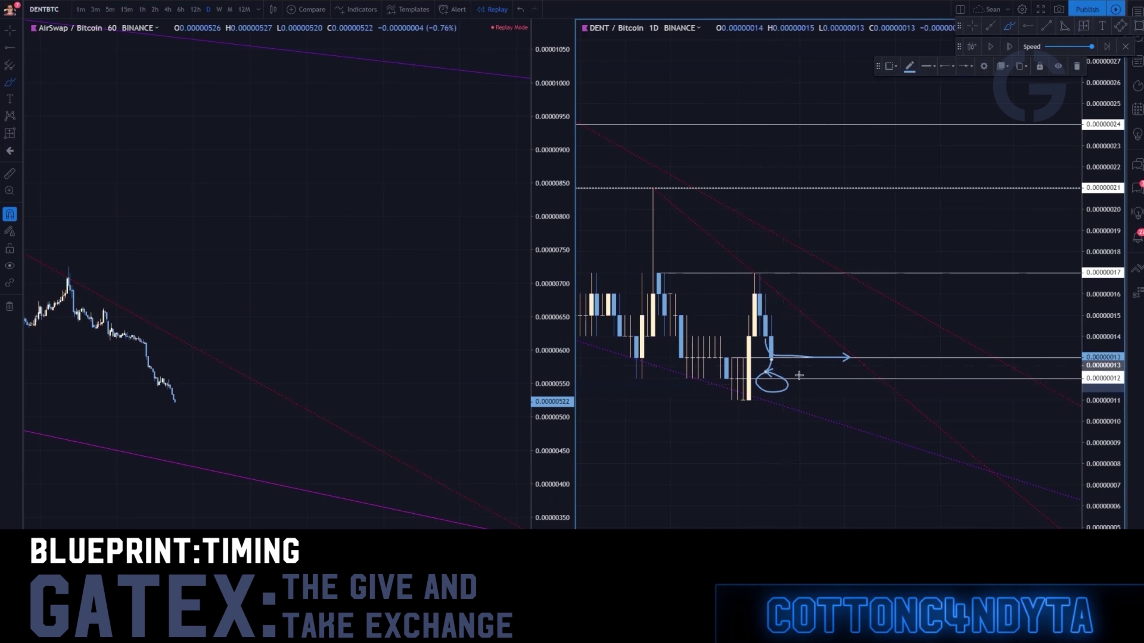
{"action": "key", "text": "ctrl+z"}
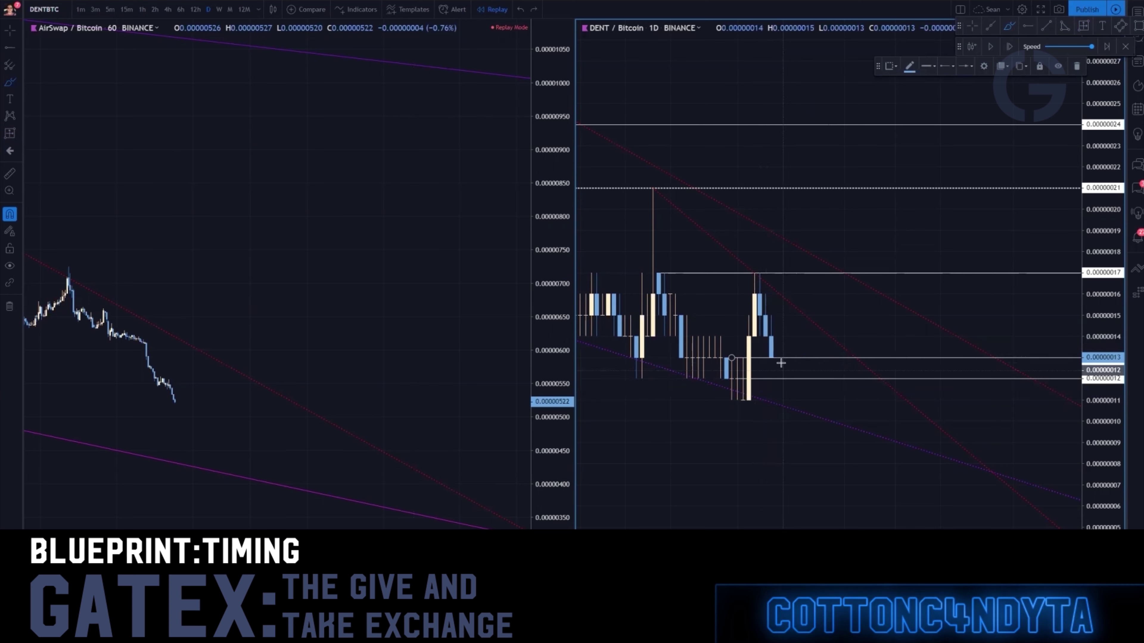
{"action": "mouse_move", "coordinate": [766, 337]}
{"action": "left_mouse_down"}
{"action": "mouse_move", "coordinate": [790, 373]}
{"action": "mouse_move", "coordinate": [808, 363]}
{"action": "mouse_move", "coordinate": [864, 372]}
{"action": "left_mouse_up"}
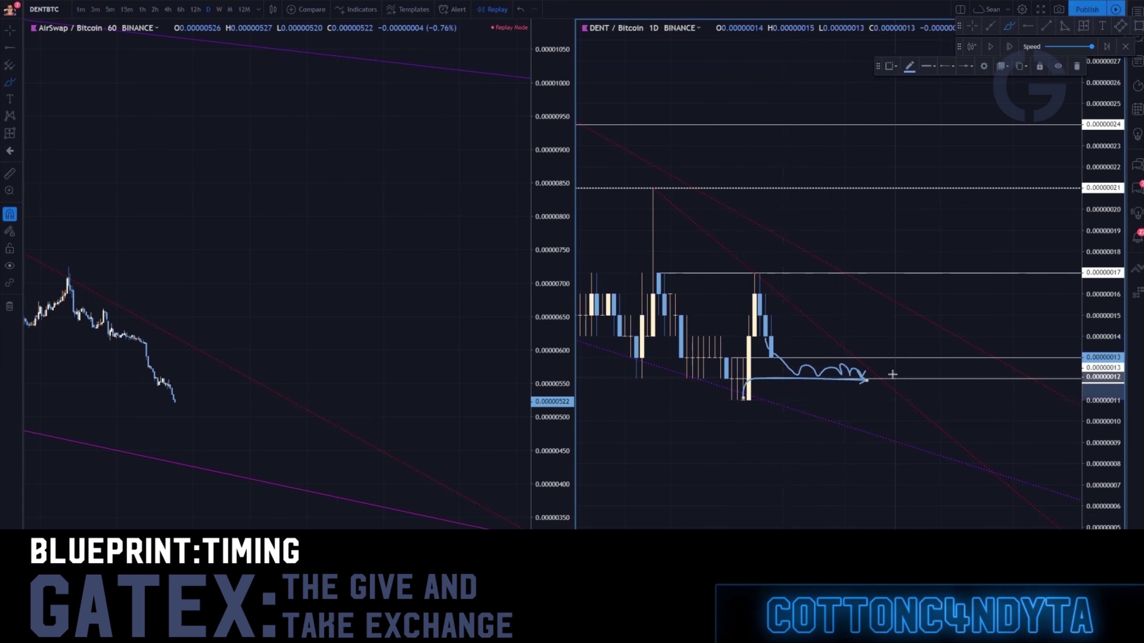
{"action": "key", "text": "ctrl+z"}
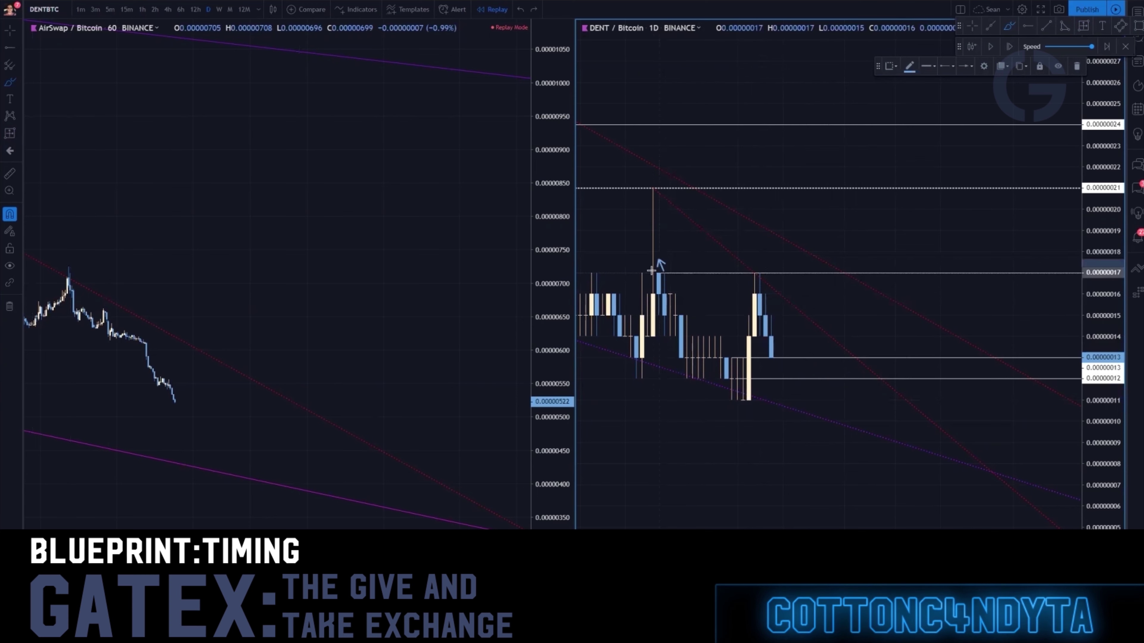
Step: Brush temporary marks at the 0.00000017 ray, rising from the lows, and where the red trend line meets 0.00000012, removing them
{"action": "left_click_drag", "start_coordinate": [652, 260], "coordinate": [654, 260]}
{"action": "left_click_drag", "start_coordinate": [728, 404], "coordinate": [997, 251]}
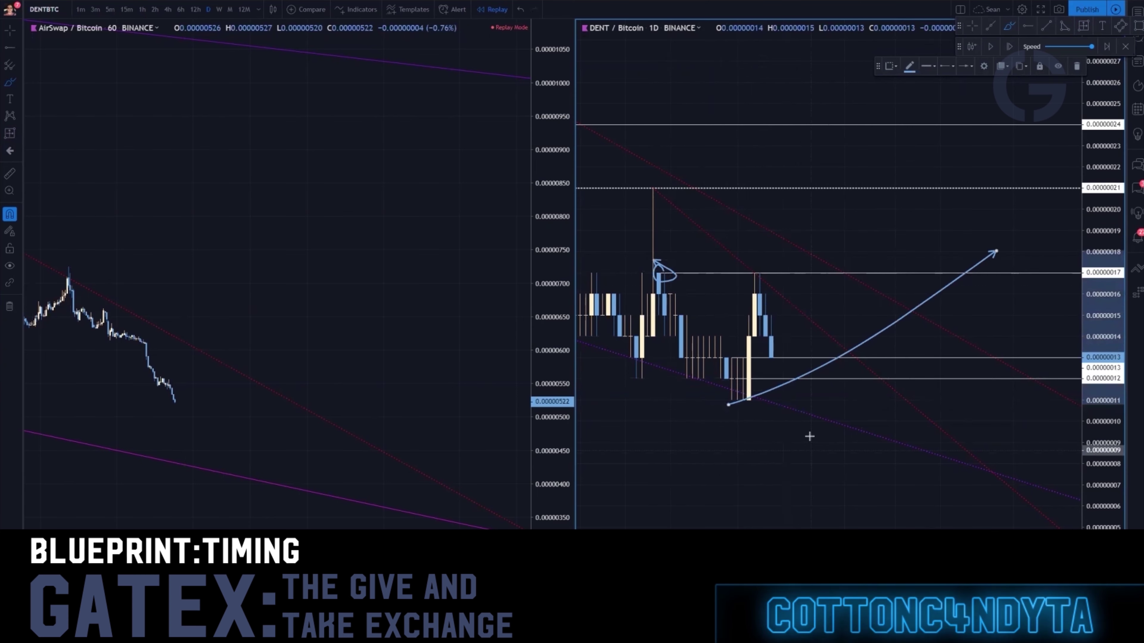
{"action": "key", "text": "ctrl+z"}
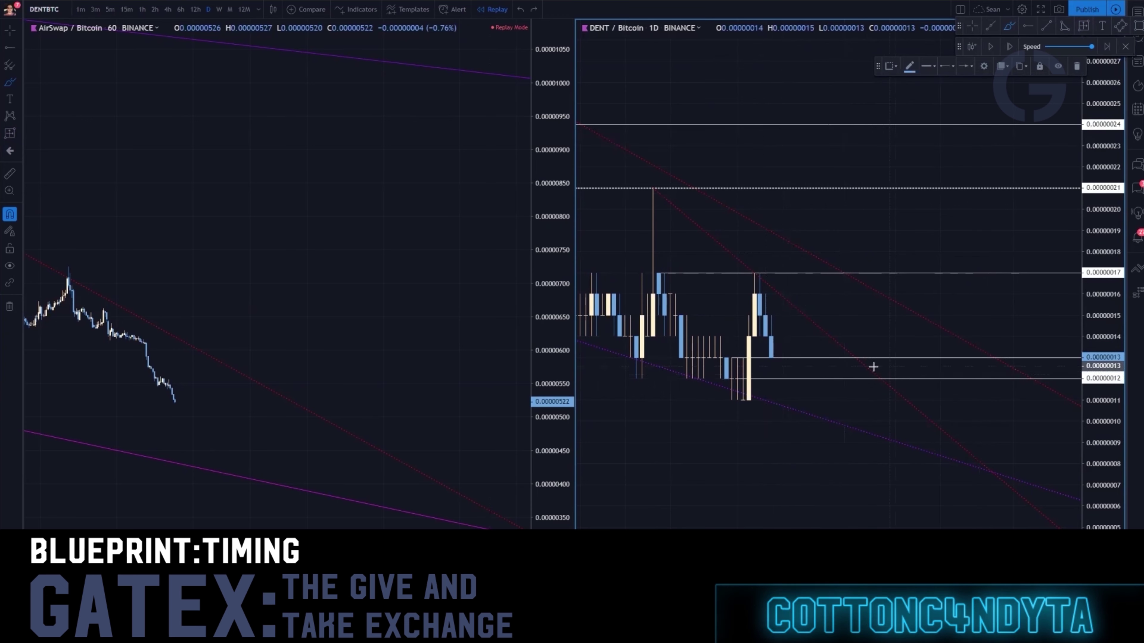
{"action": "left_click_drag", "start_coordinate": [881, 365], "coordinate": [881, 366]}
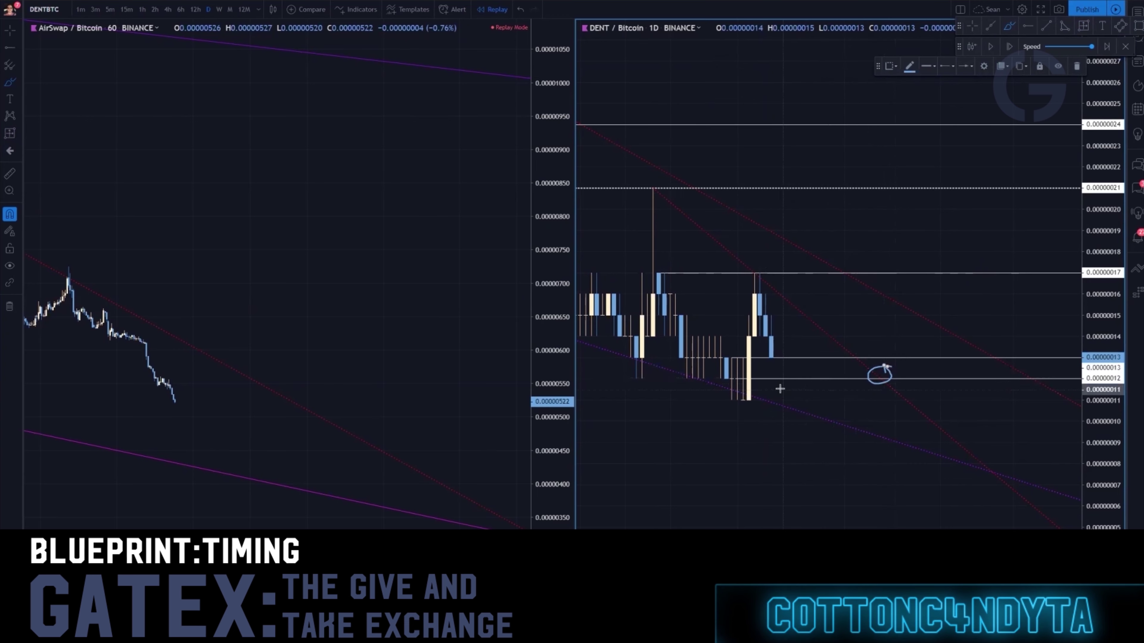
{"action": "key", "text": "ctrl+z"}
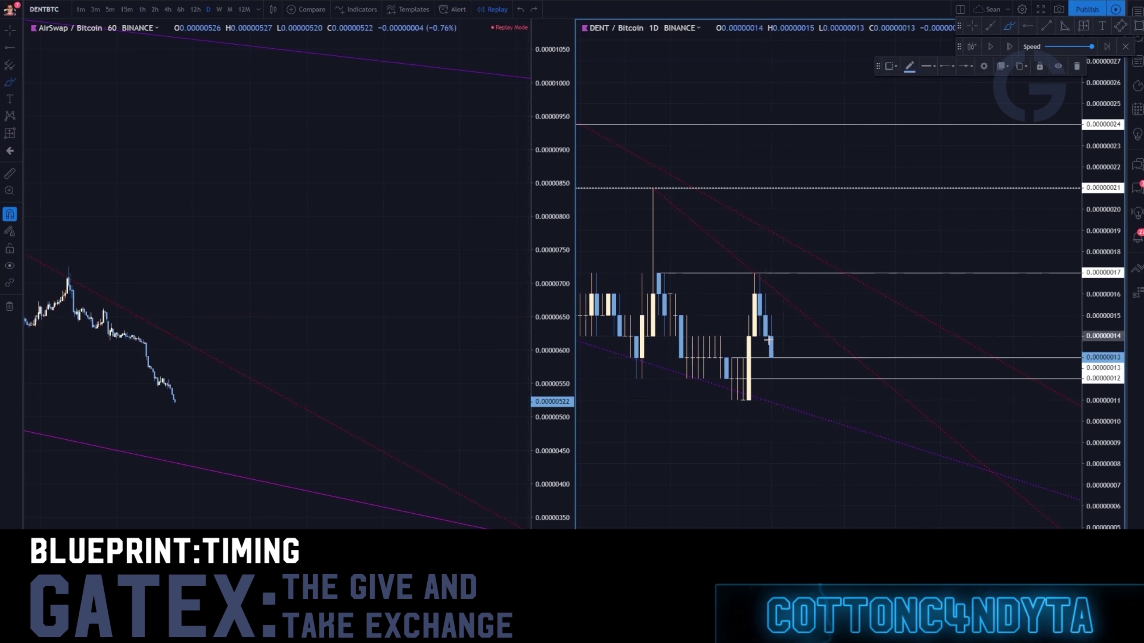
Step: Brush a zigzag path from the latest candle to the red trend line near 0.00000012, undoing the extra stroke beside the lows
{"action": "mouse_move", "coordinate": [771, 346]}
{"action": "left_mouse_down"}
{"action": "mouse_move", "coordinate": [783, 374]}
{"action": "mouse_move", "coordinate": [812, 325]}
{"action": "mouse_move", "coordinate": [811, 371]}
{"action": "mouse_move", "coordinate": [877, 374]}
{"action": "left_mouse_up"}
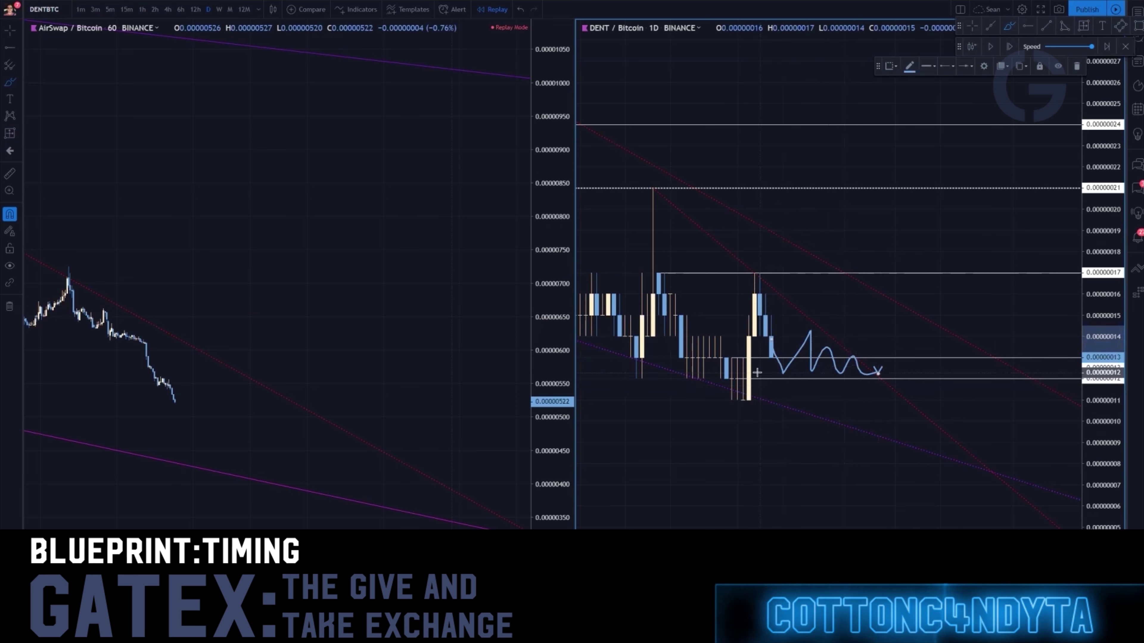
{"action": "mouse_move", "coordinate": [758, 374]}
{"action": "left_mouse_down"}
{"action": "mouse_move", "coordinate": [771, 401]}
{"action": "mouse_move", "coordinate": [749, 378]}
{"action": "left_mouse_up"}
{"action": "key", "text": "ctrl+z"}
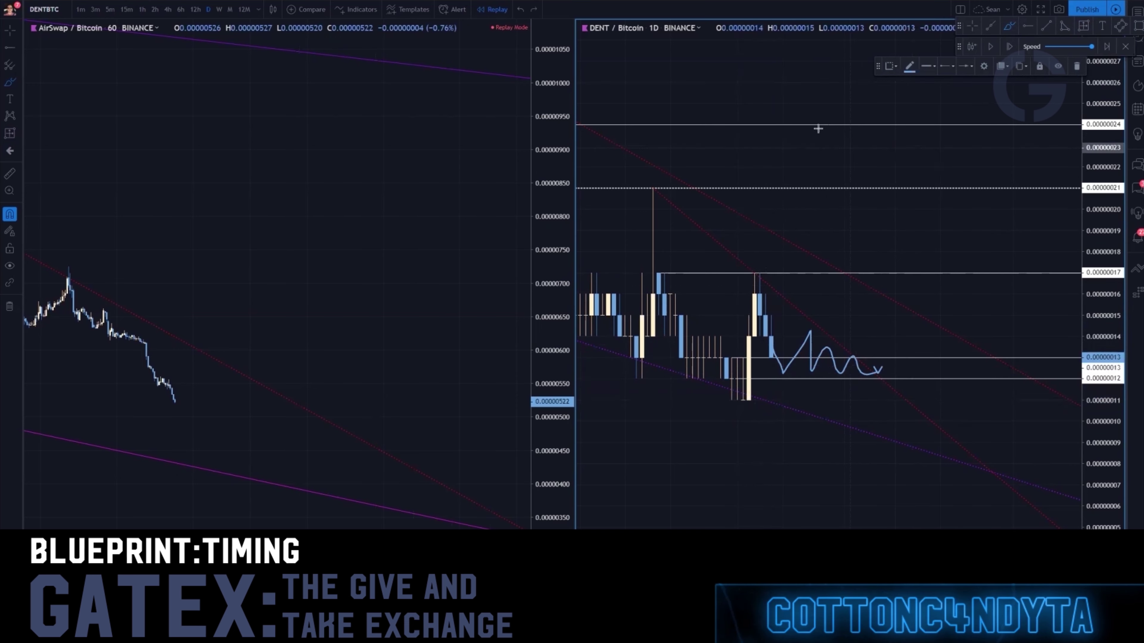
Step: Draw an extended trend line from the 0.00000021 wick high through the 0.00000014 wick before the lows, and delete the brushed zigzag
{"action": "left_click", "coordinate": [653, 188]}
{"action": "left_click", "coordinate": [720, 336]}
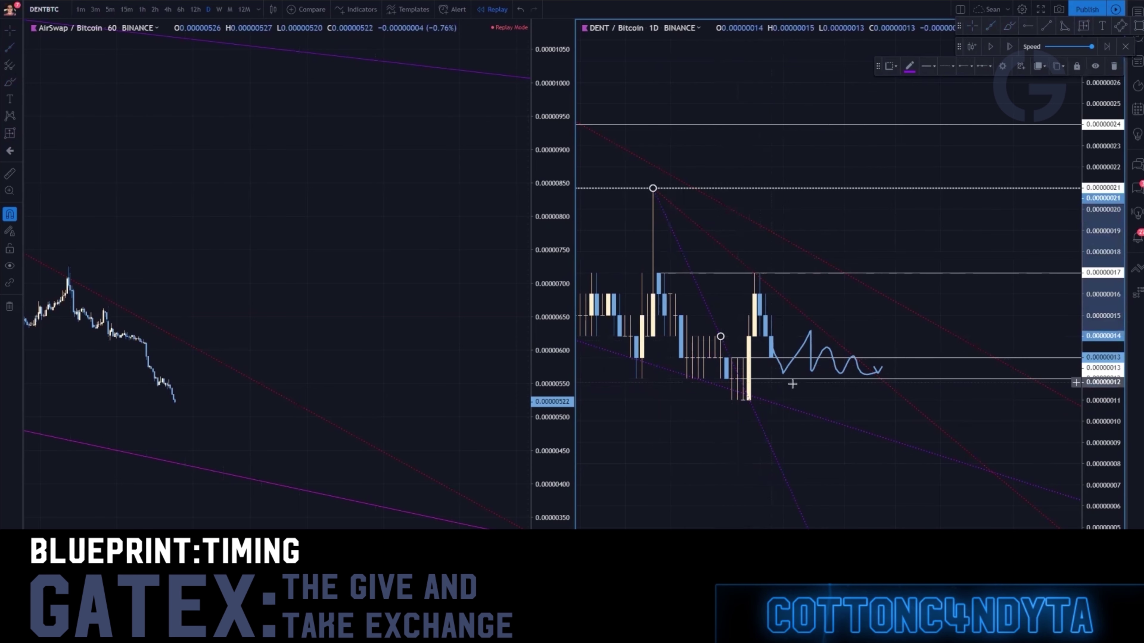
{"action": "left_click", "coordinate": [787, 364]}
{"action": "key", "text": "Delete"}
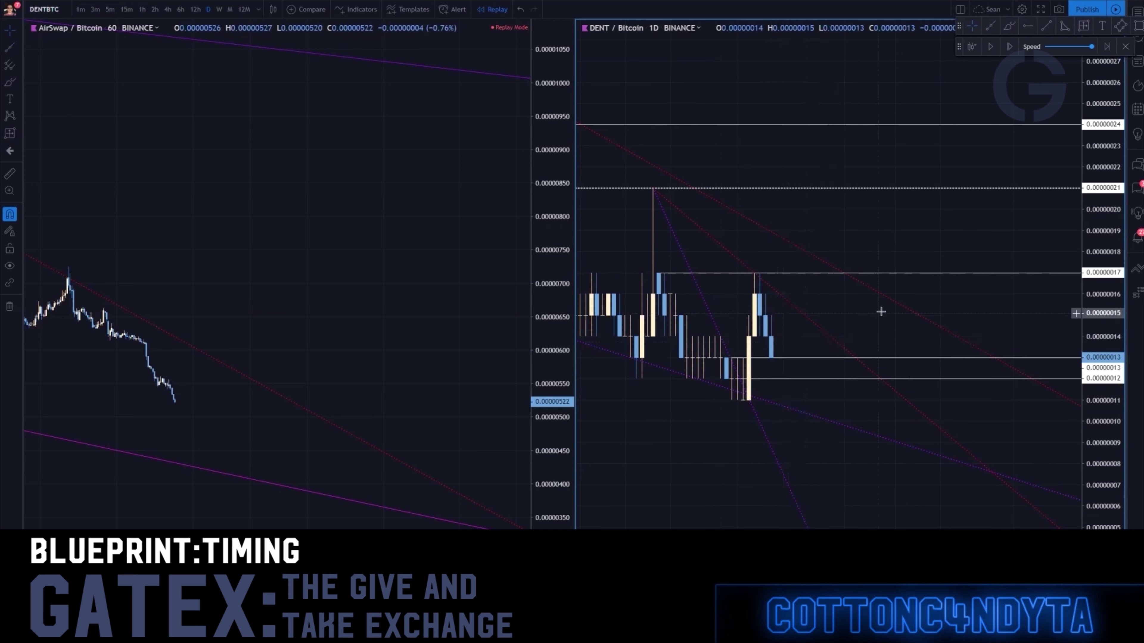
Step: Advance the DENTBTC replay to the latest daily candle
{"action": "left_click", "coordinate": [1011, 47]}
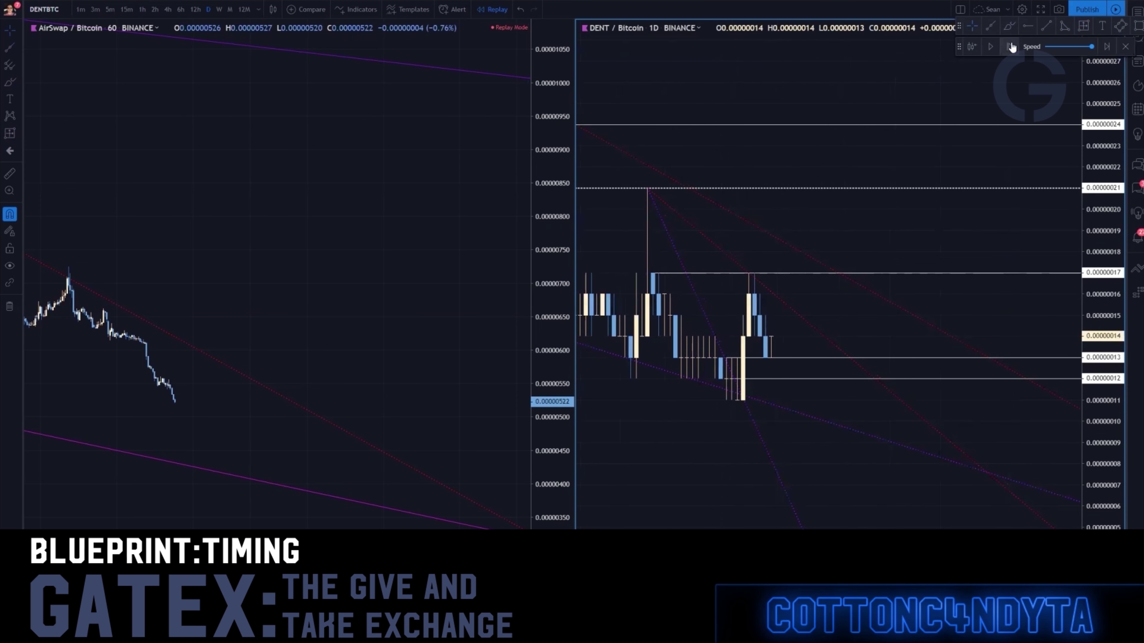
{"action": "left_click", "coordinate": [1011, 47]}
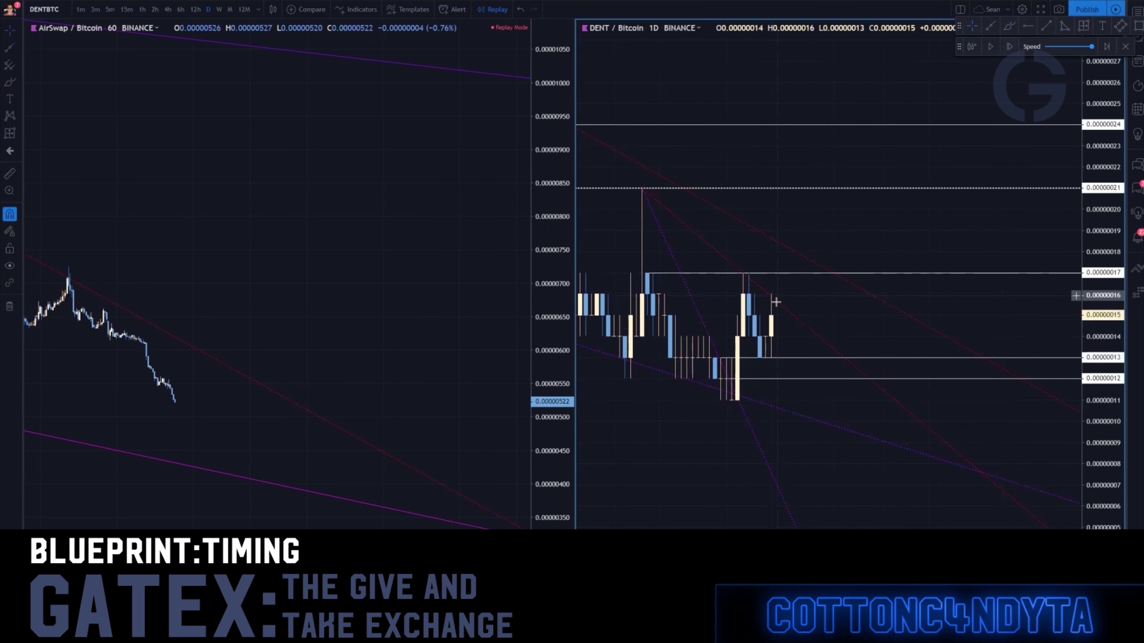
{"action": "left_click", "coordinate": [1009, 47]}
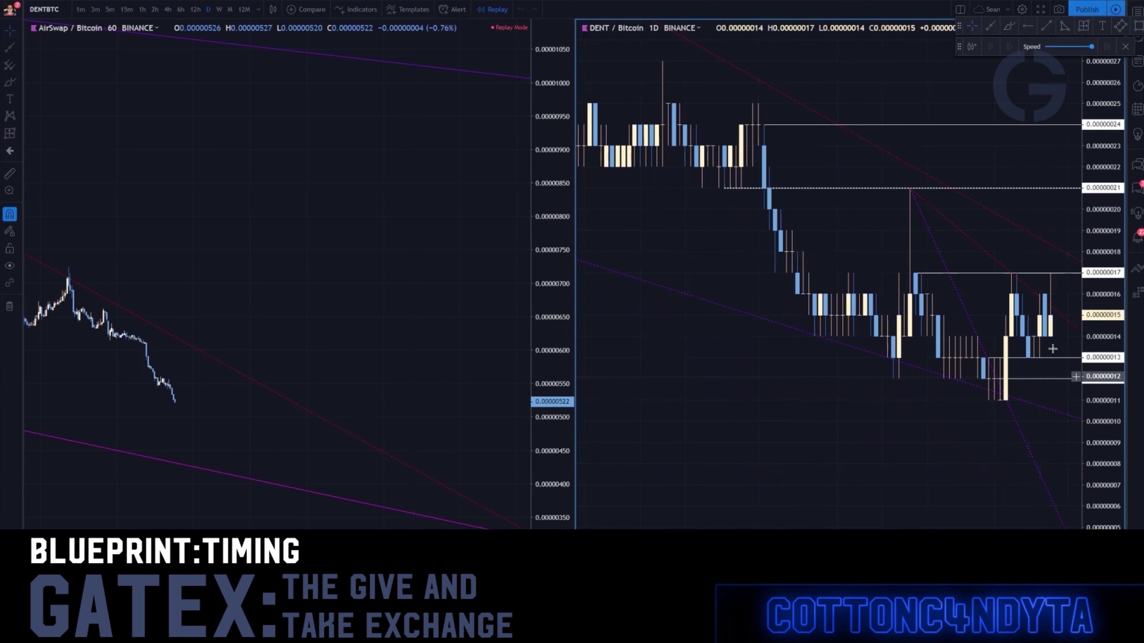
Step: Change the new steep trend line's colour from purple to red
{"action": "left_click_drag", "start_coordinate": [1052, 349], "coordinate": [811, 326]}
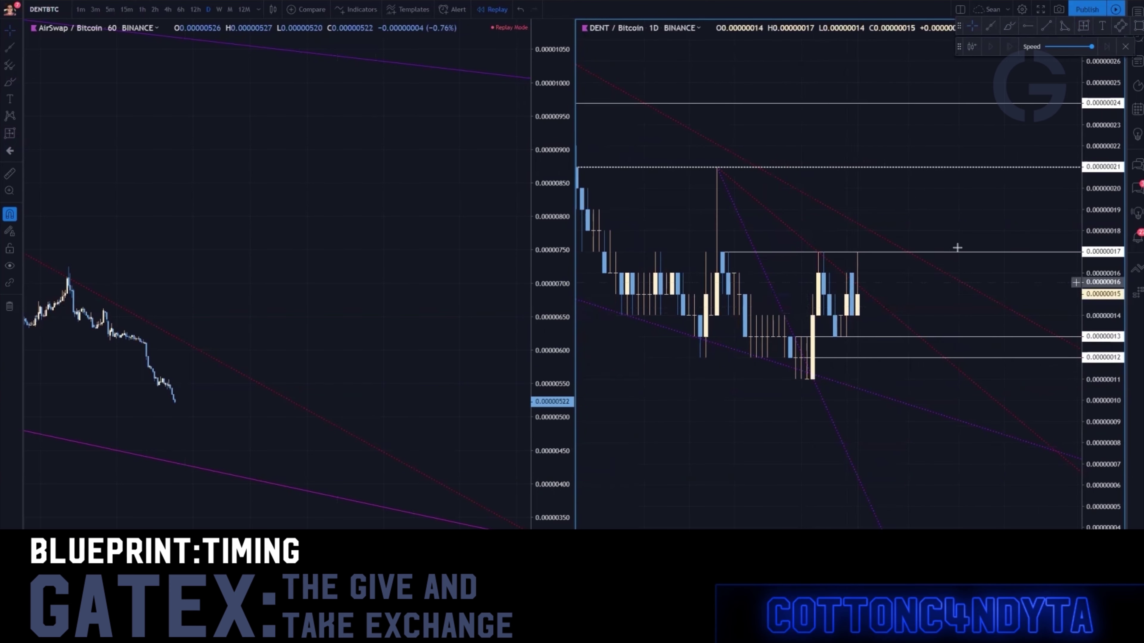
{"action": "double_click", "coordinate": [778, 302]}
{"action": "left_click", "coordinate": [550, 223]}
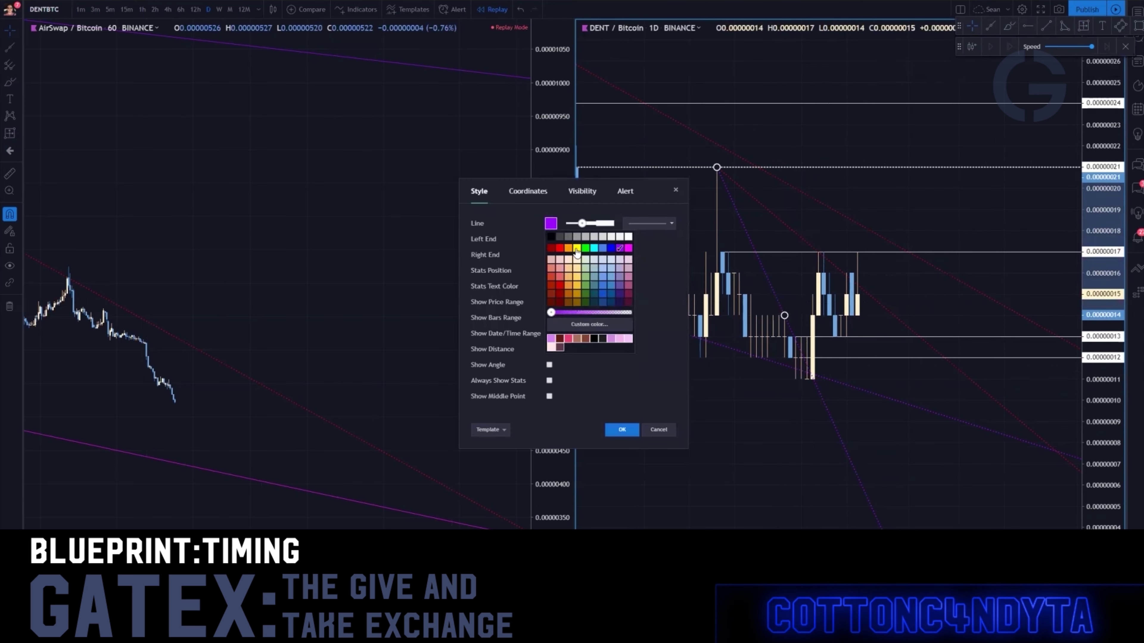
{"action": "left_click", "coordinate": [559, 248]}
{"action": "left_click_drag", "start_coordinate": [883, 341], "coordinate": [840, 337]}
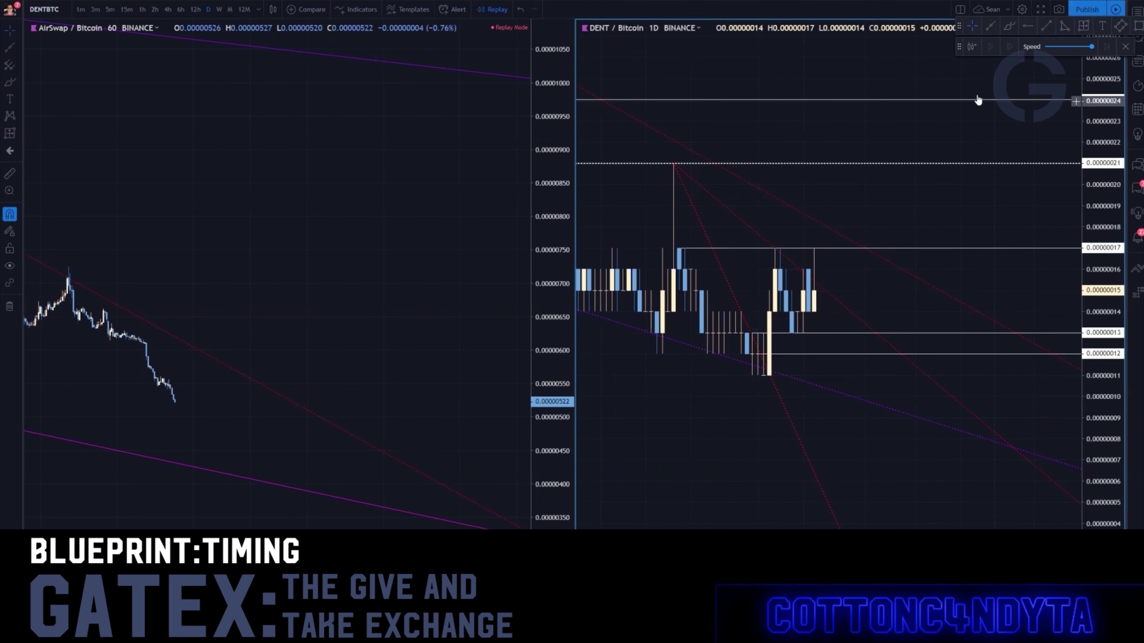
Step: Try a brushed circle around the steep trend line's 0.00000013 breakout and a horizontal ray at 0.00000014, deleting both
{"action": "left_click", "coordinate": [1009, 26]}
{"action": "left_click_drag", "start_coordinate": [757, 325], "coordinate": [760, 331]}
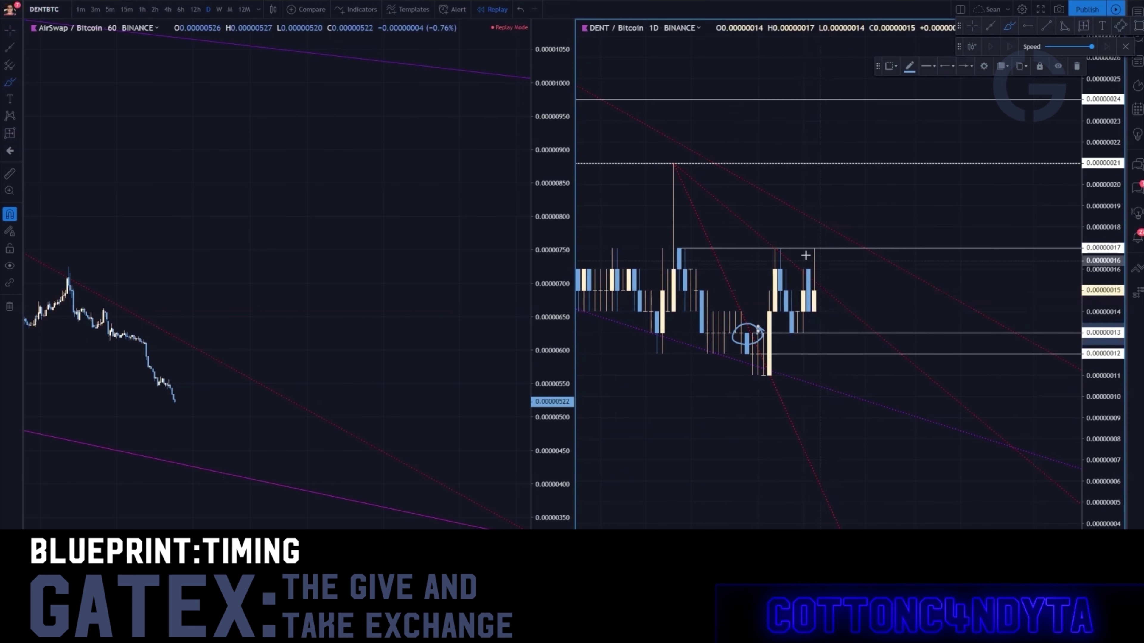
{"action": "left_click", "coordinate": [971, 28]}
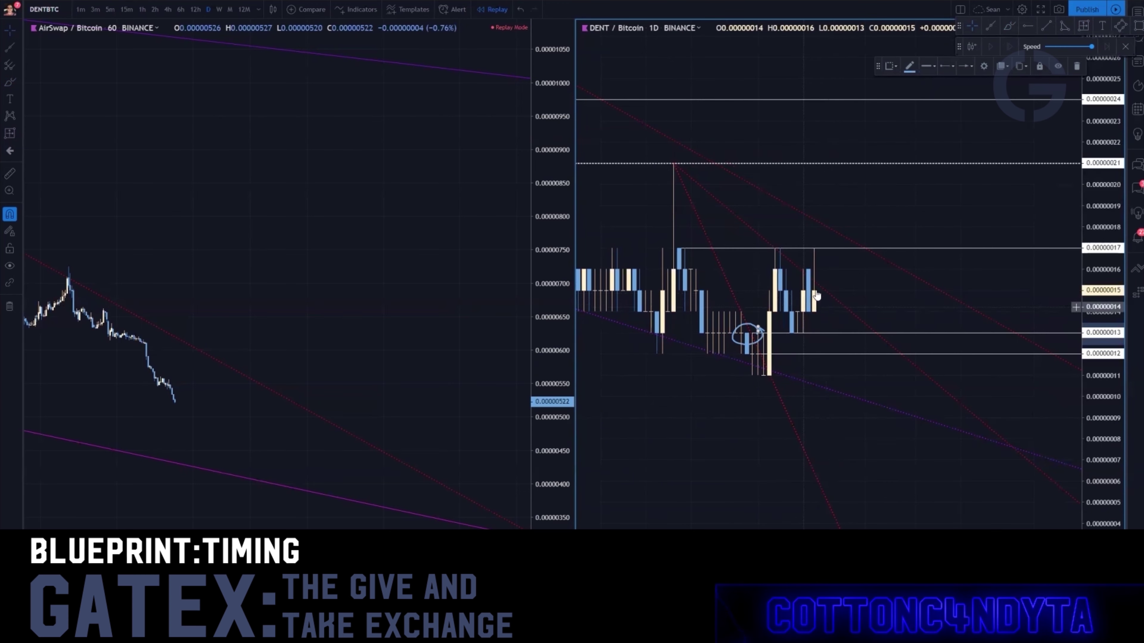
{"action": "left_click", "coordinate": [1026, 26]}
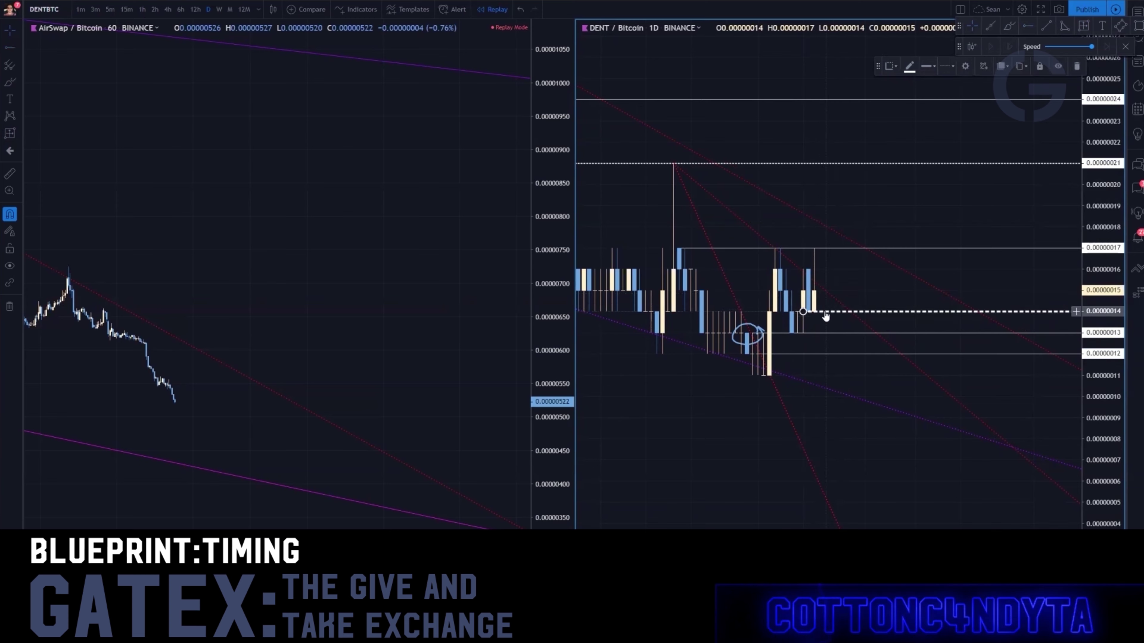
{"action": "key", "text": "Delete"}
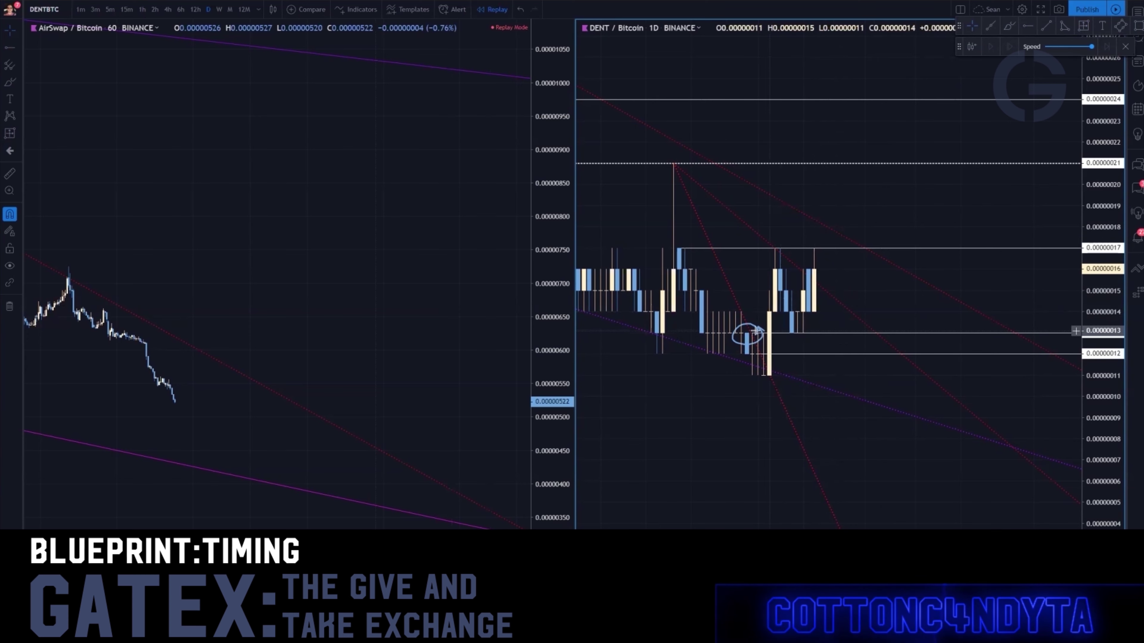
{"action": "left_click", "coordinate": [734, 341]}
{"action": "key", "text": "Delete"}
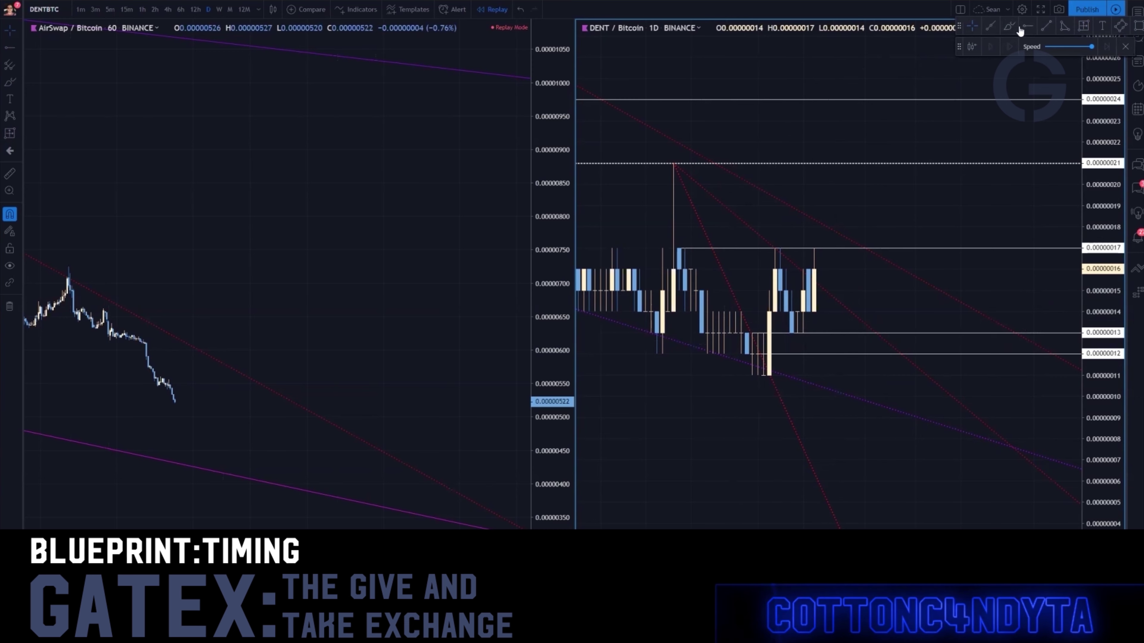
Step: Draw an extended trend line from the 0.00000011 low through the 0.00000013 low, colour it purple, and delete the steep red trend line
{"action": "left_click", "coordinate": [774, 378]}
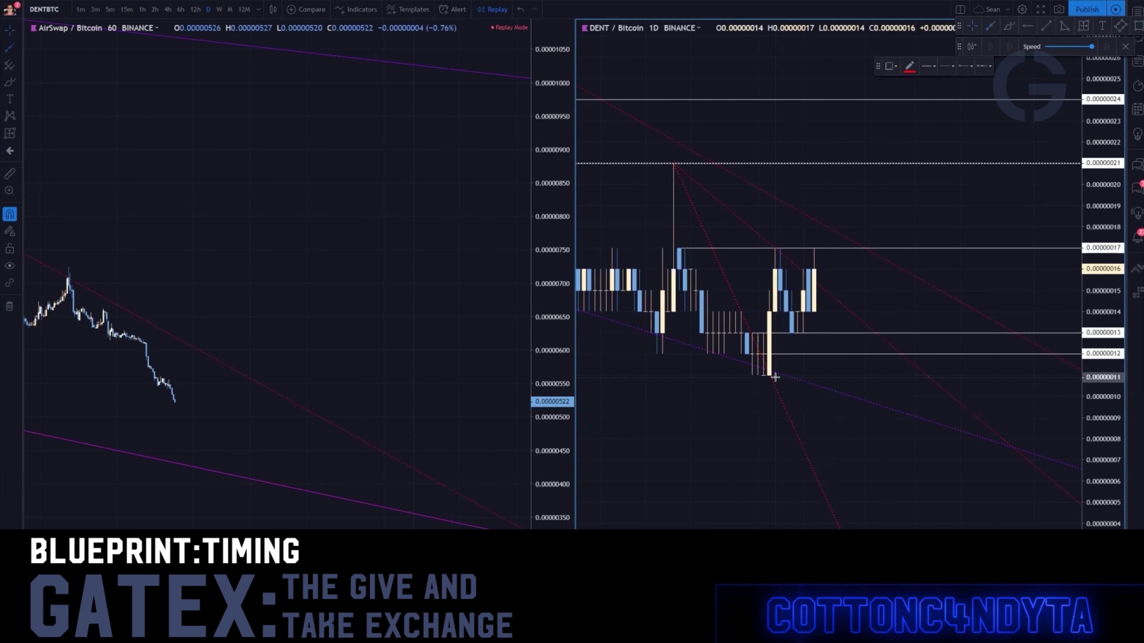
{"action": "left_click", "coordinate": [803, 333]}
{"action": "double_click", "coordinate": [814, 319]}
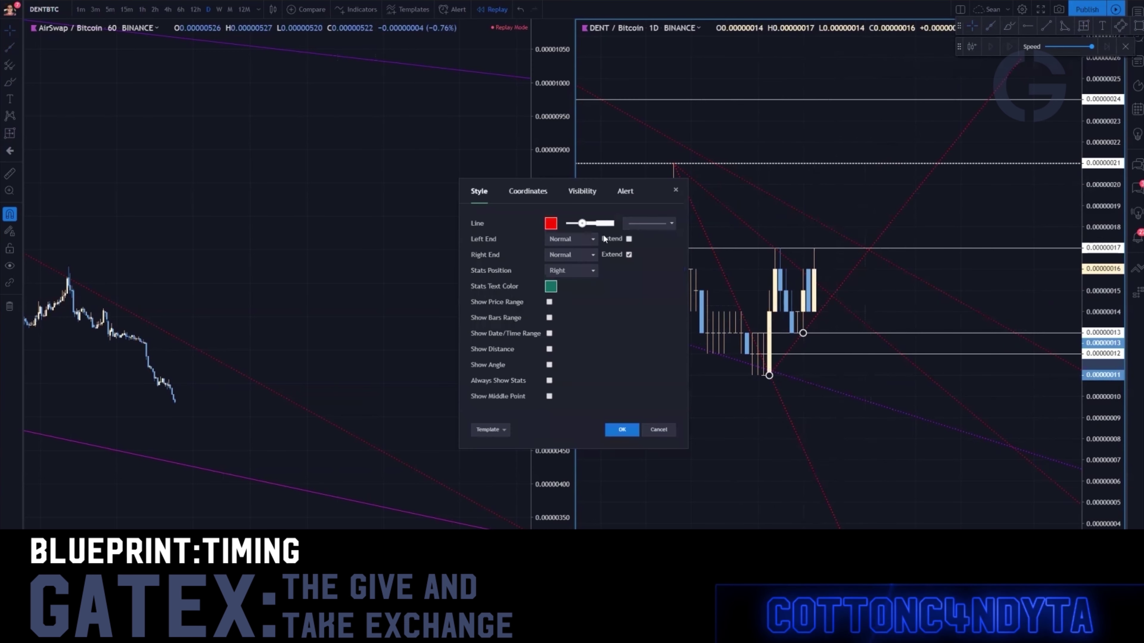
{"action": "left_click", "coordinate": [551, 223]}
{"action": "left_click", "coordinate": [621, 249]}
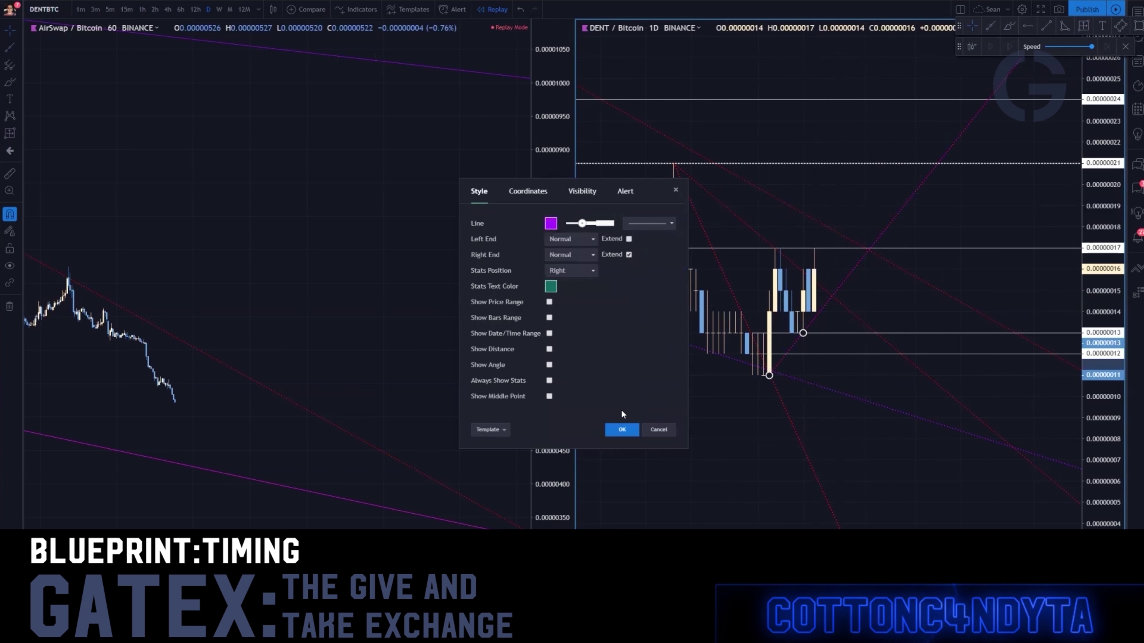
{"action": "left_click", "coordinate": [623, 430]}
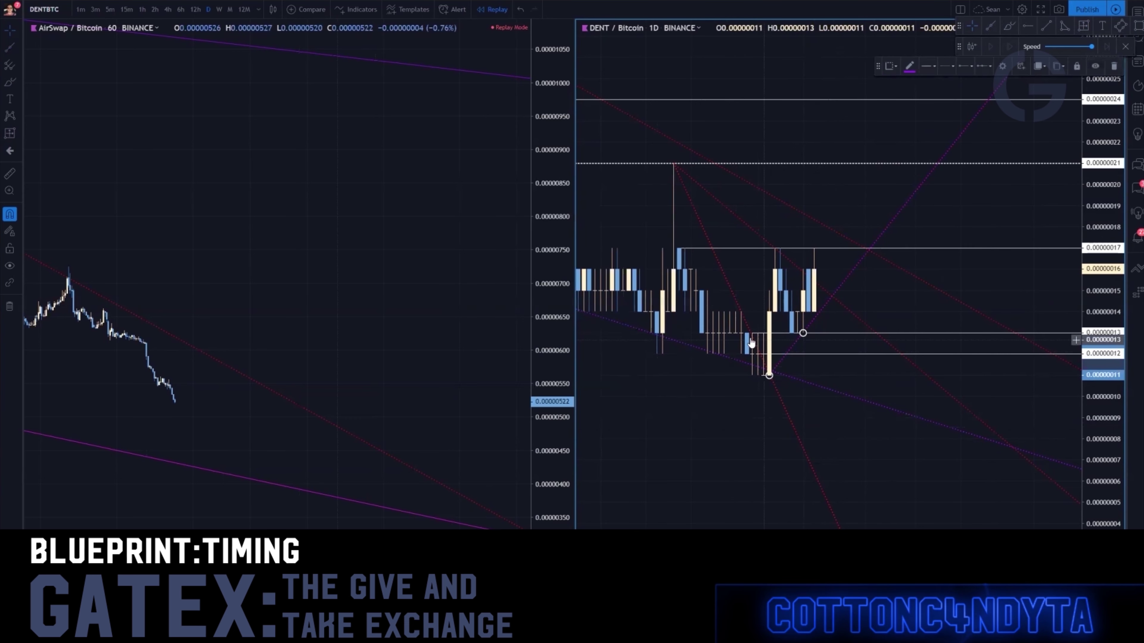
{"action": "left_click", "coordinate": [725, 276]}
{"action": "key", "text": "Delete"}
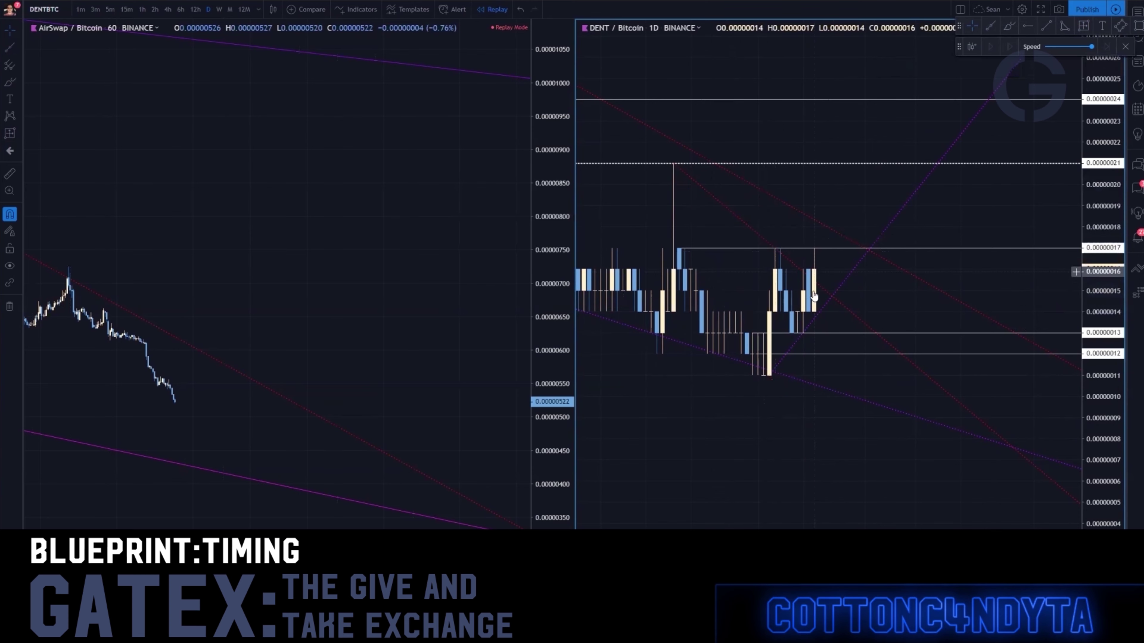
Step: Try re-anchoring the rising purple trend line's second point to the preceding candle's low
{"action": "left_click", "coordinate": [825, 289]}
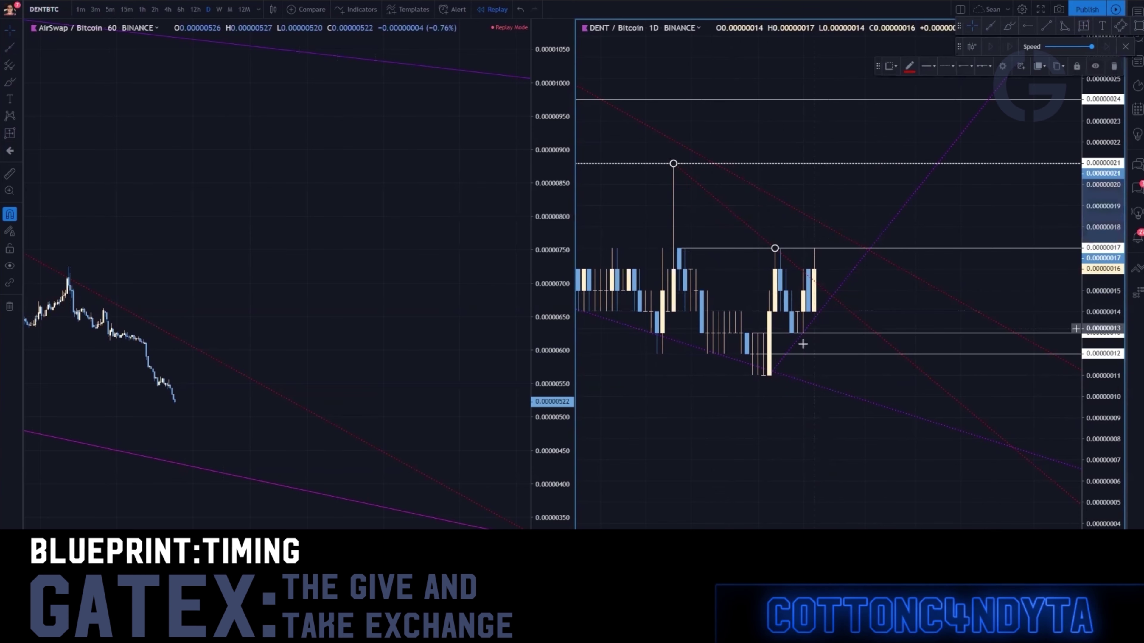
{"action": "left_click", "coordinate": [799, 340]}
{"action": "left_click", "coordinate": [803, 334]}
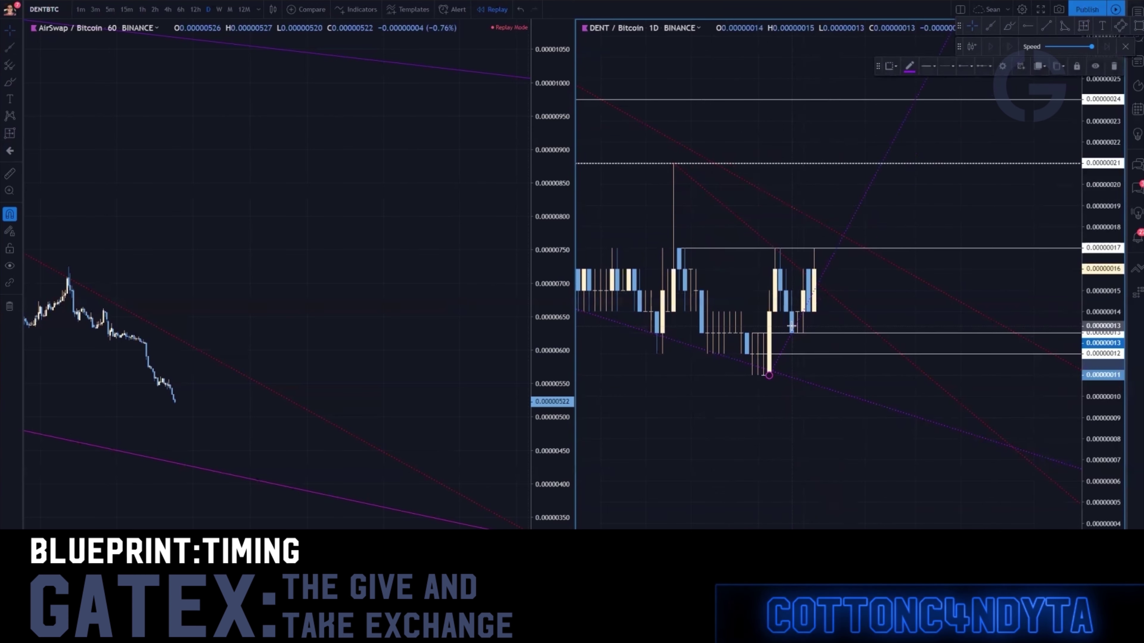
Step: Handwrite the word RISK with the Brush in the empty area below the DENTBTC candles
{"action": "left_click_drag", "start_coordinate": [653, 442], "coordinate": [702, 433]}
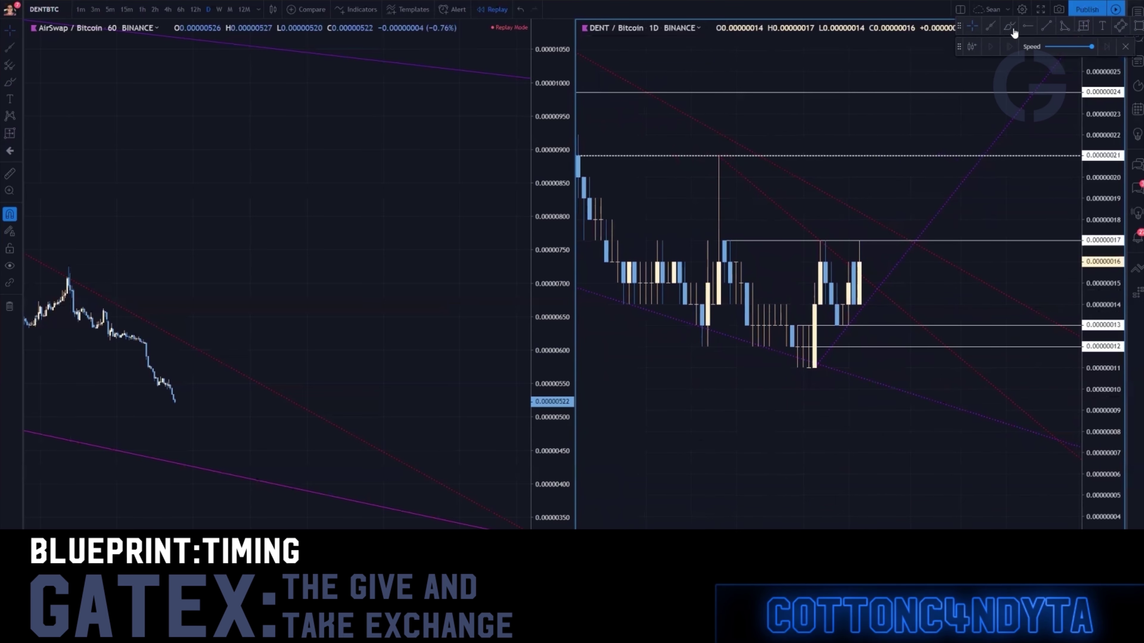
{"action": "mouse_move", "coordinate": [630, 395]}
{"action": "left_mouse_down"}
{"action": "mouse_move", "coordinate": [628, 464]}
{"action": "mouse_move", "coordinate": [669, 471]}
{"action": "left_mouse_up"}
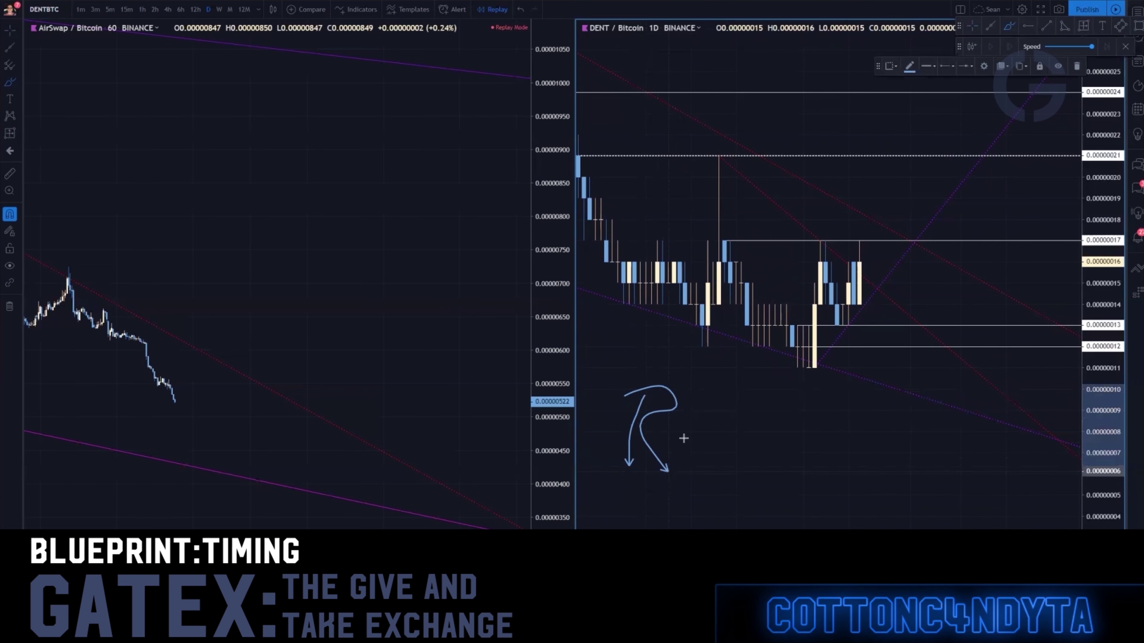
{"action": "left_click_drag", "start_coordinate": [675, 388], "coordinate": [674, 474]}
{"action": "left_click_drag", "start_coordinate": [728, 392], "coordinate": [687, 473]}
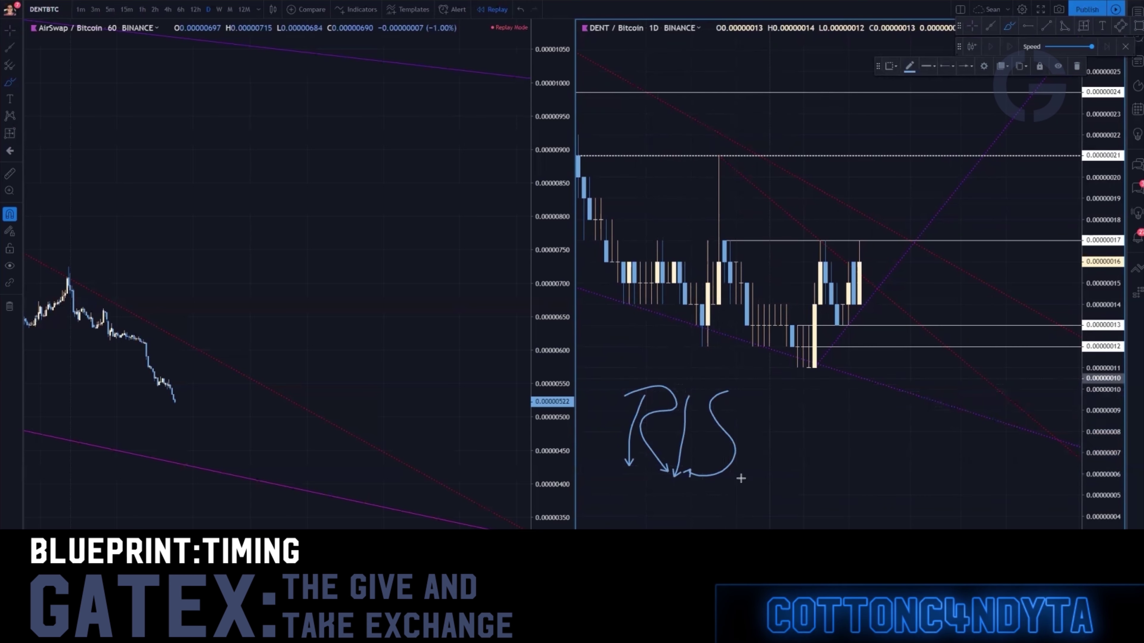
{"action": "left_click_drag", "start_coordinate": [767, 380], "coordinate": [740, 477]}
{"action": "mouse_move", "coordinate": [754, 431]}
{"action": "left_mouse_down"}
{"action": "mouse_move", "coordinate": [813, 392]}
{"action": "mouse_move", "coordinate": [785, 488]}
{"action": "left_mouse_up"}
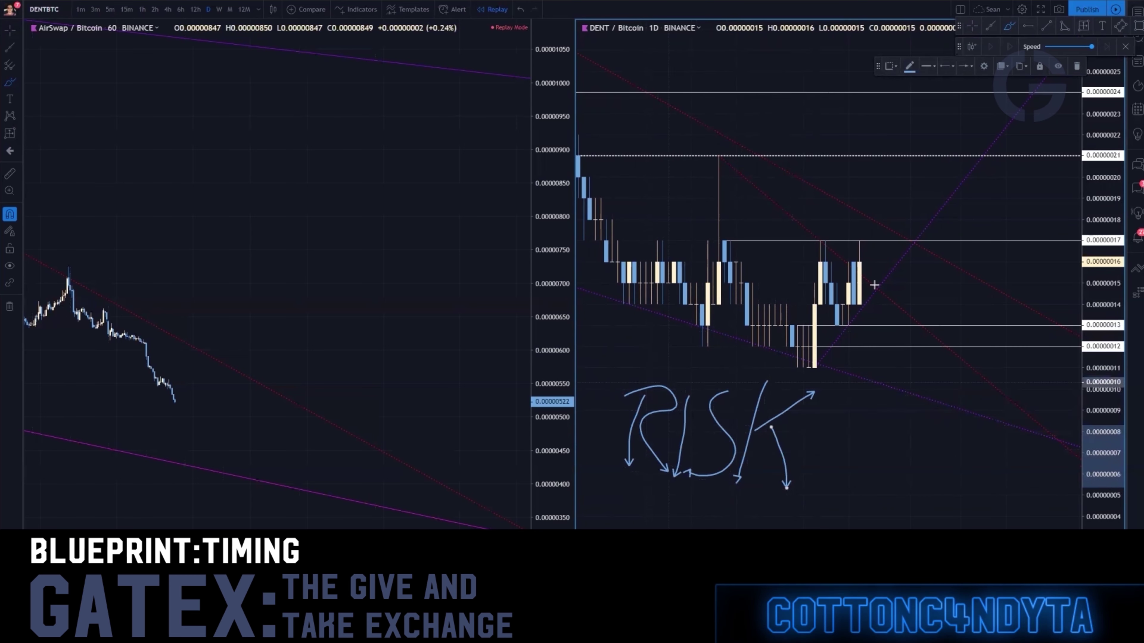
Step: Undo a trial brushed circle and arrow along the 0.00000017 level, and handwrite BREAK above that level beyond the last candle
{"action": "mouse_move", "coordinate": [725, 228]}
{"action": "left_mouse_down"}
{"action": "mouse_move", "coordinate": [704, 252]}
{"action": "mouse_move", "coordinate": [747, 252]}
{"action": "mouse_move", "coordinate": [722, 230]}
{"action": "mouse_move", "coordinate": [865, 239]}
{"action": "left_mouse_up"}
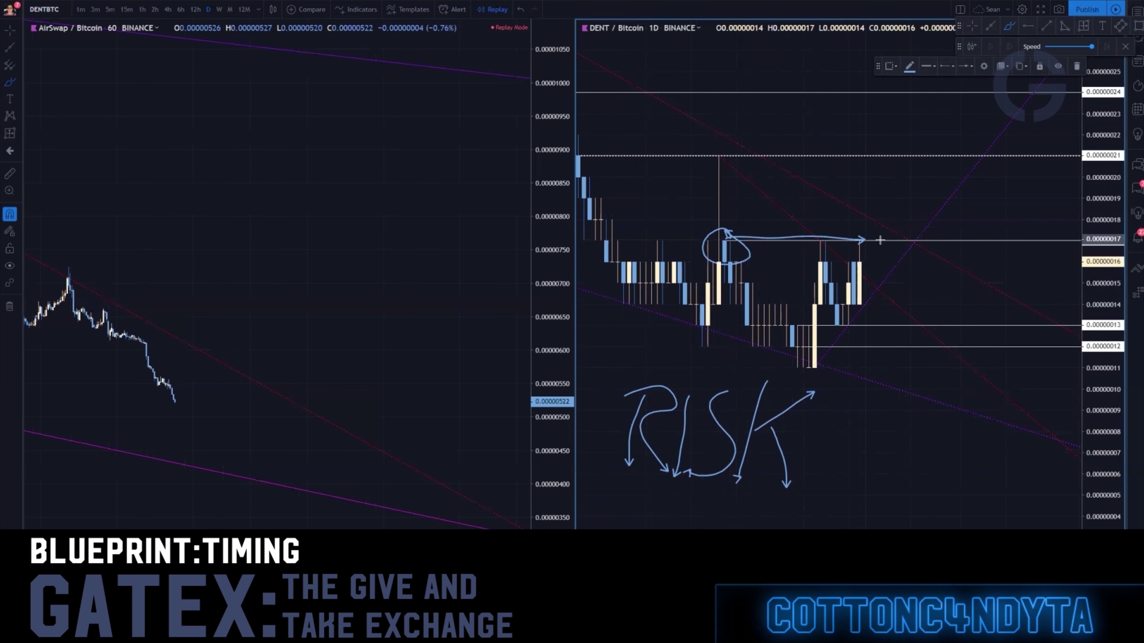
{"action": "key", "text": "ctrl+z"}
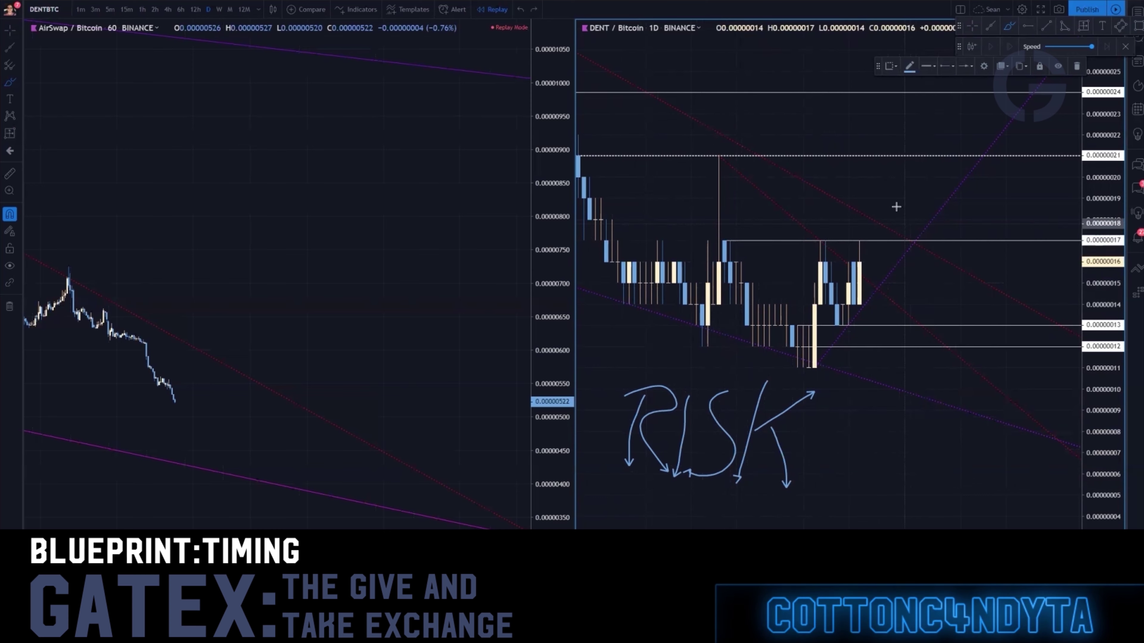
{"action": "mouse_move", "coordinate": [882, 176]}
{"action": "left_mouse_down"}
{"action": "mouse_move", "coordinate": [869, 183]}
{"action": "mouse_move", "coordinate": [894, 184]}
{"action": "mouse_move", "coordinate": [858, 191]}
{"action": "mouse_move", "coordinate": [903, 180]}
{"action": "mouse_move", "coordinate": [943, 220]}
{"action": "mouse_move", "coordinate": [966, 194]}
{"action": "mouse_move", "coordinate": [981, 224]}
{"action": "mouse_move", "coordinate": [1017, 198]}
{"action": "mouse_move", "coordinate": [1037, 220]}
{"action": "left_mouse_up"}
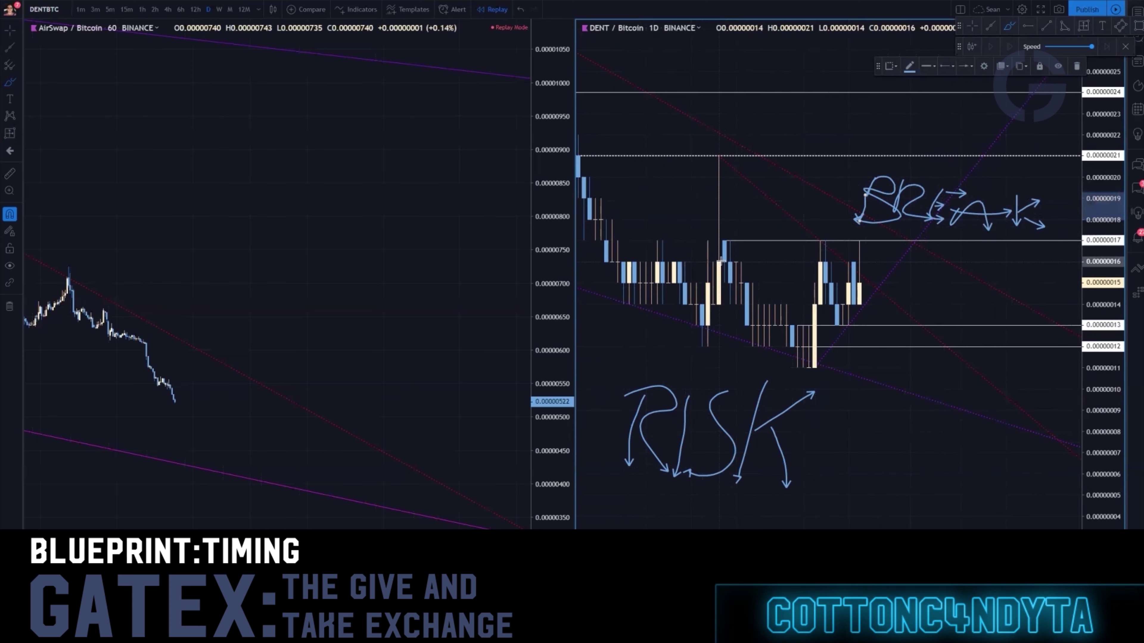
Step: Try brushing a projected path up to the 0.00000017 resistance and an arrow down to the 0.00000011 lows, undoing both
{"action": "left_click_drag", "start_coordinate": [710, 230], "coordinate": [703, 231]}
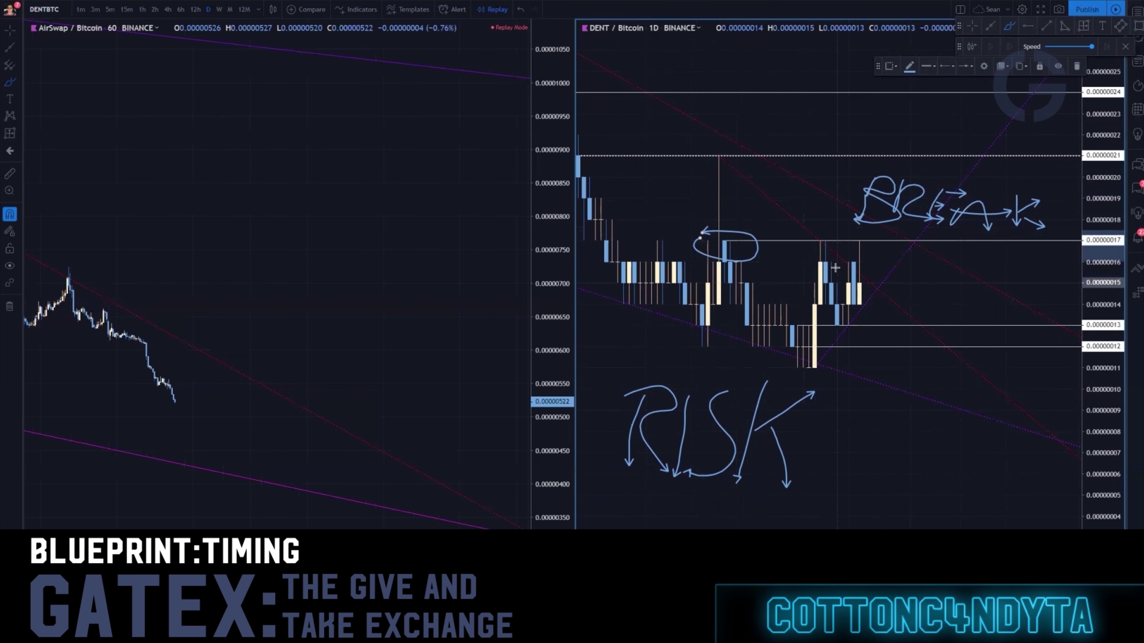
{"action": "mouse_move", "coordinate": [838, 307]}
{"action": "left_mouse_down"}
{"action": "mouse_move", "coordinate": [859, 241]}
{"action": "mouse_move", "coordinate": [863, 283]}
{"action": "mouse_move", "coordinate": [888, 245]}
{"action": "mouse_move", "coordinate": [919, 234]}
{"action": "left_mouse_up"}
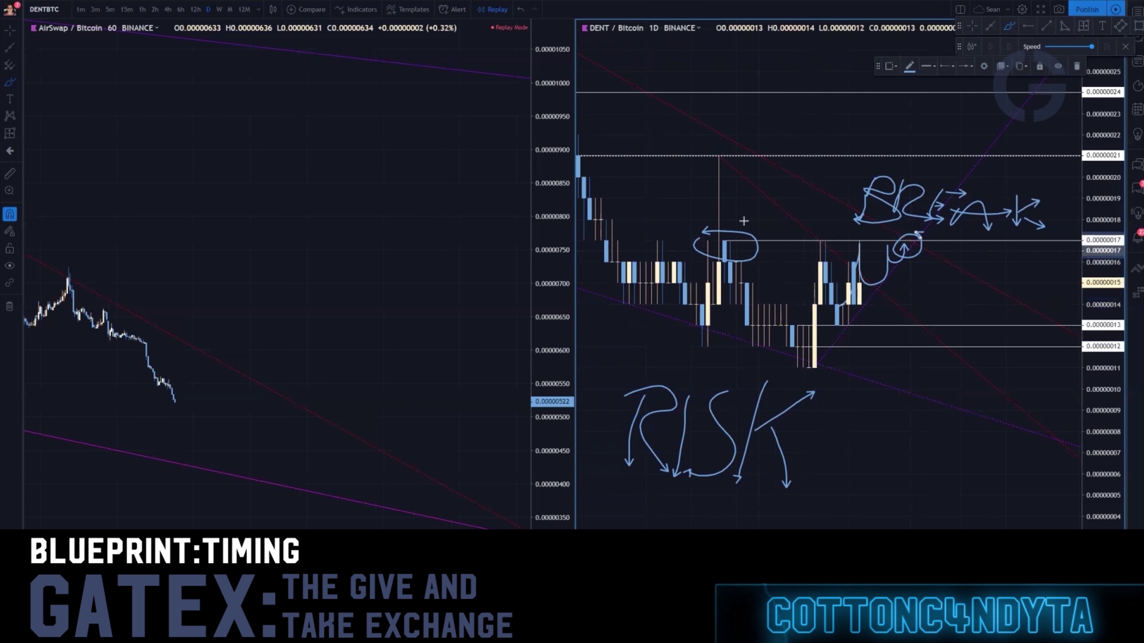
{"action": "mouse_move", "coordinate": [719, 156]}
{"action": "left_mouse_down"}
{"action": "mouse_move", "coordinate": [820, 373]}
{"action": "mouse_move", "coordinate": [808, 366]}
{"action": "mouse_move", "coordinate": [840, 356]}
{"action": "mouse_move", "coordinate": [826, 342]}
{"action": "left_mouse_up"}
{"action": "left_click_drag", "start_coordinate": [761, 371], "coordinate": [877, 354]}
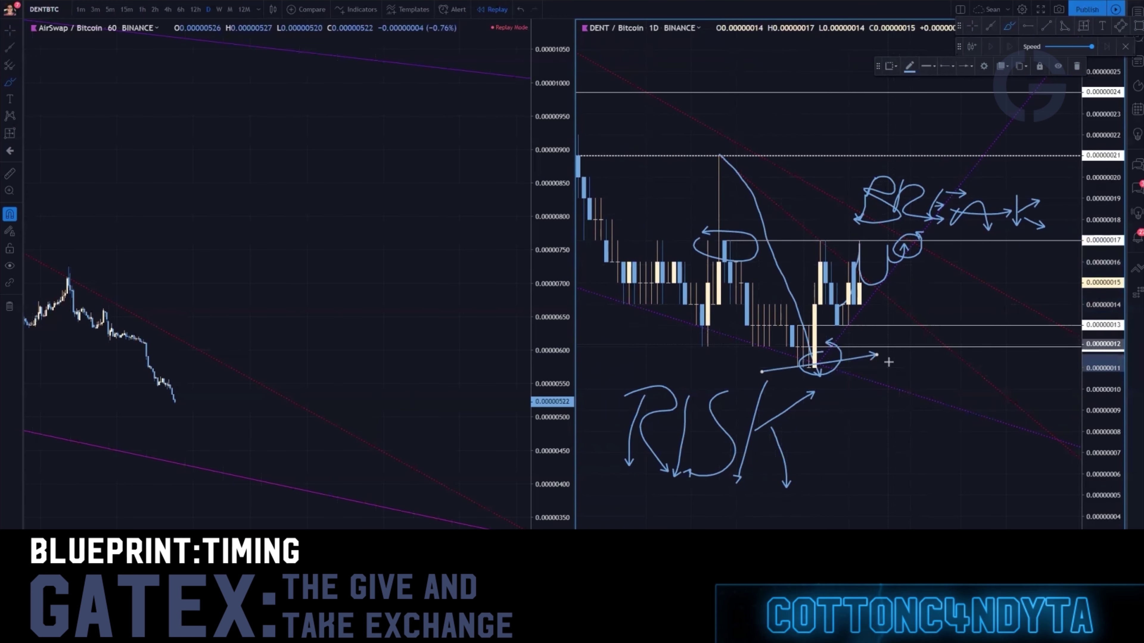
{"action": "key", "text": "ctrl+z"}
{"action": "key", "text": "ctrl+z"}
{"action": "key", "text": "ctrl+z"}
{"action": "key", "text": "ctrl+z"}
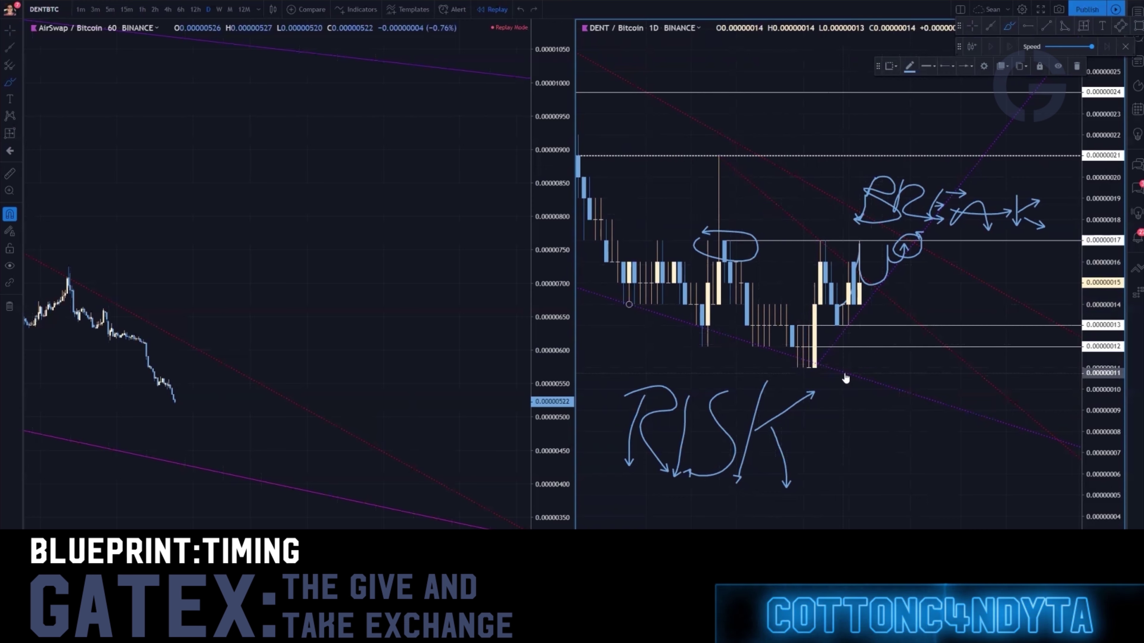
{"action": "key", "text": "ctrl+z"}
{"action": "key", "text": "ctrl+z"}
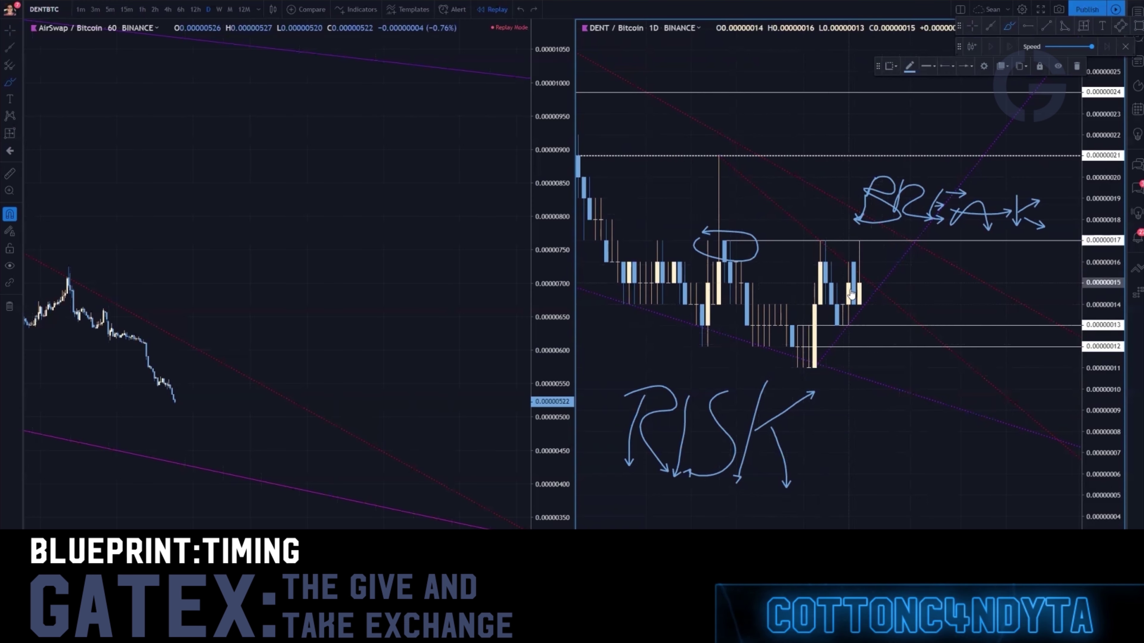
Step: Try a brushed arrow along the 0.00000017 resistance, undoing it together with the circle around the earlier highs
{"action": "mouse_move", "coordinate": [726, 245]}
{"action": "left_mouse_down"}
{"action": "mouse_move", "coordinate": [783, 322]}
{"action": "mouse_move", "coordinate": [824, 242]}
{"action": "mouse_move", "coordinate": [847, 280]}
{"action": "mouse_move", "coordinate": [903, 240]}
{"action": "left_mouse_up"}
{"action": "key", "text": "ctrl+z"}
{"action": "key", "text": "ctrl+z"}
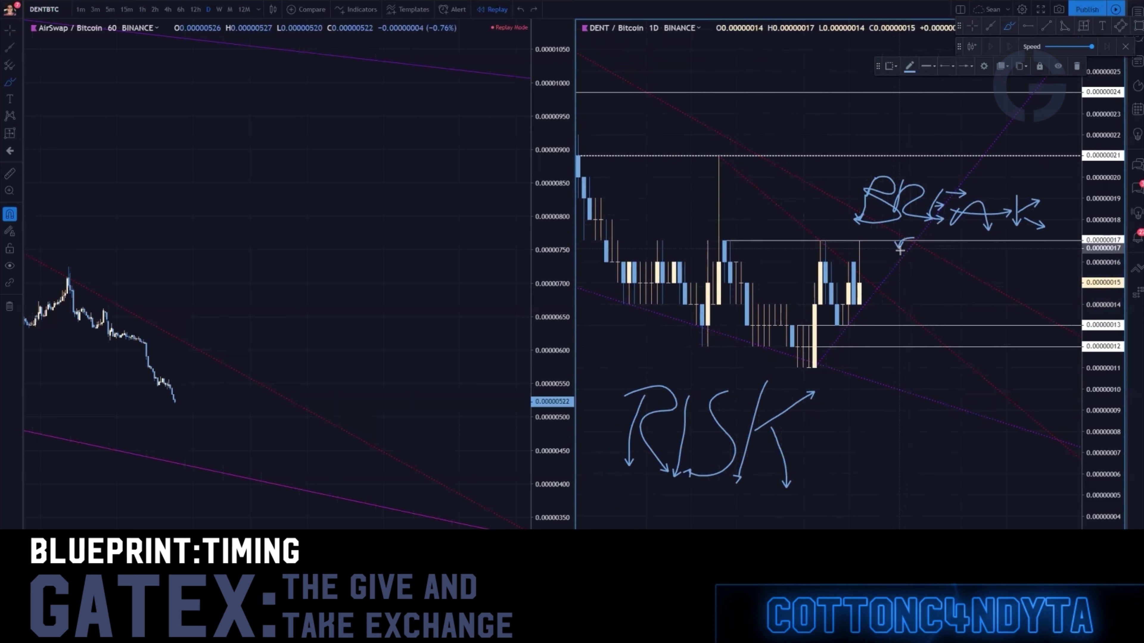
Step: Try circling the 0.00000017 breakout point, shading the 0.00000014 to 0.00000016 range and brushing a path from the lows, undoing all strokes
{"action": "left_click_drag", "start_coordinate": [899, 249], "coordinate": [928, 236]}
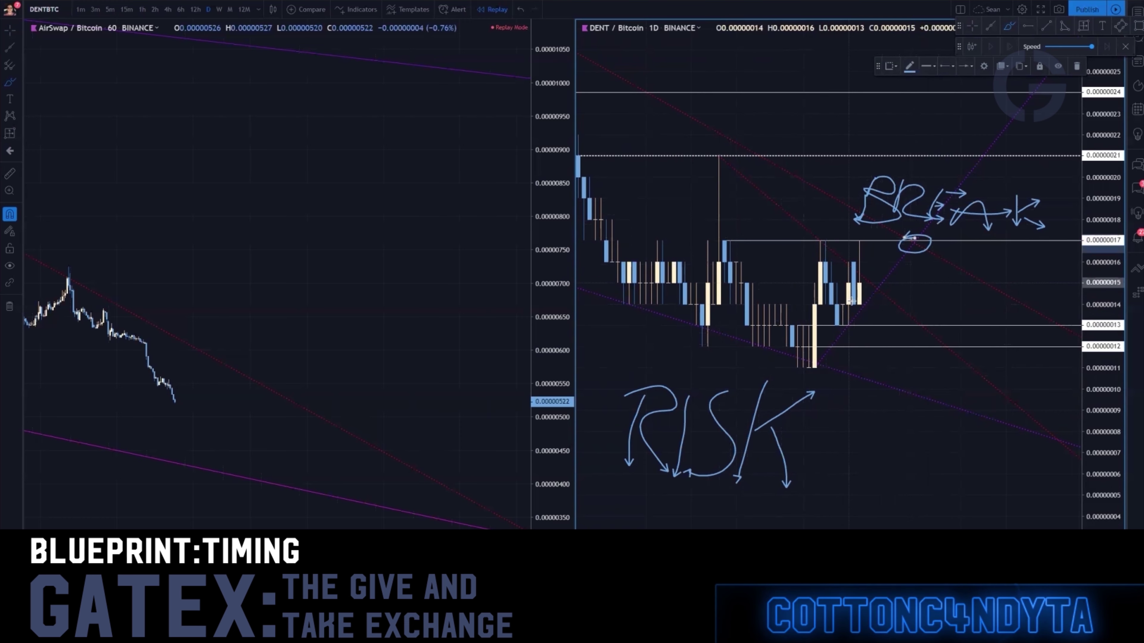
{"action": "mouse_move", "coordinate": [800, 261]}
{"action": "left_mouse_down"}
{"action": "mouse_move", "coordinate": [864, 265]}
{"action": "mouse_move", "coordinate": [855, 279]}
{"action": "mouse_move", "coordinate": [802, 293]}
{"action": "mouse_move", "coordinate": [873, 302]}
{"action": "mouse_move", "coordinate": [814, 304]}
{"action": "left_mouse_up"}
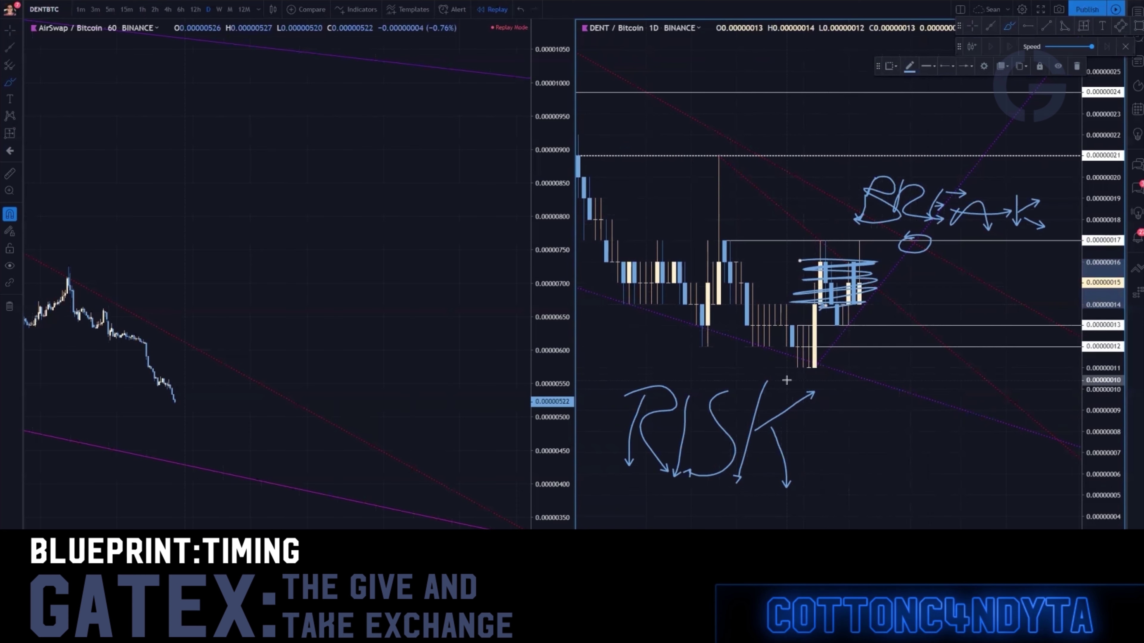
{"action": "key", "text": "ctrl+z"}
{"action": "left_click_drag", "start_coordinate": [810, 370], "coordinate": [917, 240]}
{"action": "key", "text": "ctrl+z"}
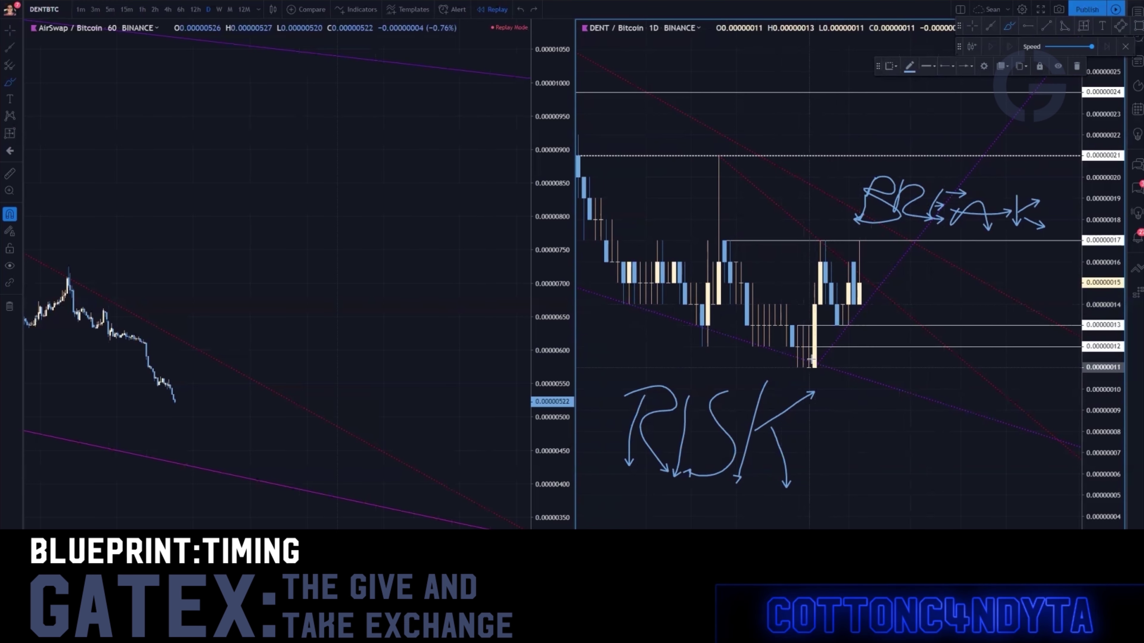
Step: Try brushing a rejection scenario from 0.00000017 down to the lower purple trend line and back up, undoing all its strokes
{"action": "left_click_drag", "start_coordinate": [810, 366], "coordinate": [821, 286]}
{"action": "mouse_move", "coordinate": [831, 233]}
{"action": "left_mouse_down"}
{"action": "mouse_move", "coordinate": [830, 331]}
{"action": "mouse_move", "coordinate": [864, 242]}
{"action": "left_mouse_up"}
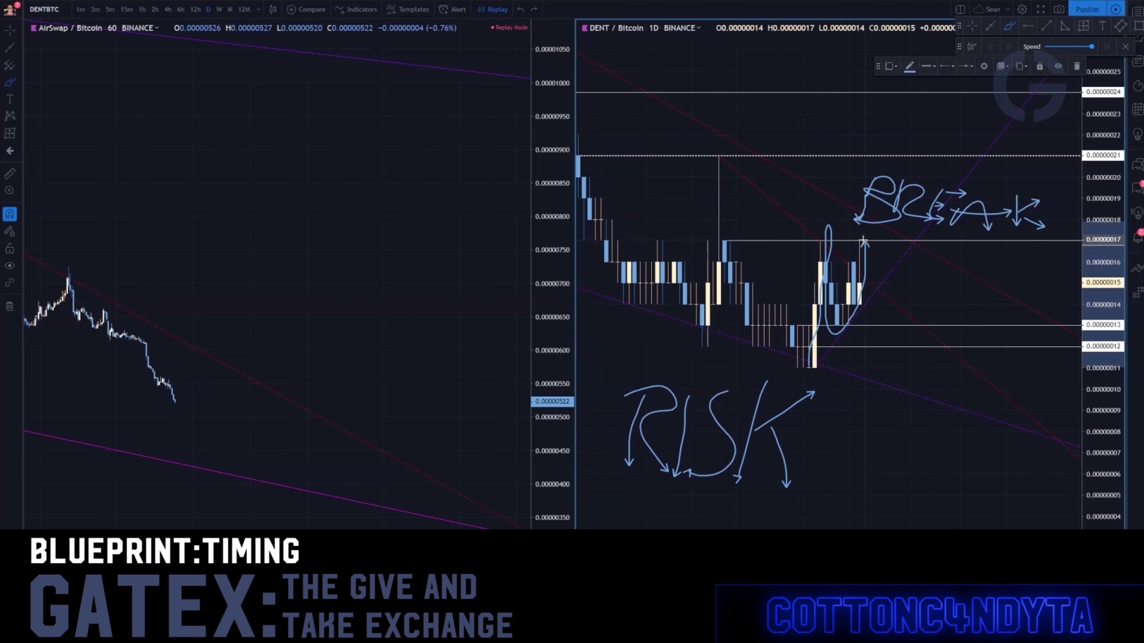
{"action": "mouse_move", "coordinate": [861, 298]}
{"action": "left_mouse_down"}
{"action": "mouse_move", "coordinate": [874, 244]}
{"action": "mouse_move", "coordinate": [939, 392]}
{"action": "left_mouse_up"}
{"action": "left_click_drag", "start_coordinate": [782, 368], "coordinate": [916, 377]}
{"action": "mouse_move", "coordinate": [715, 155]}
{"action": "left_mouse_down"}
{"action": "mouse_move", "coordinate": [757, 171]}
{"action": "mouse_move", "coordinate": [946, 331]}
{"action": "mouse_move", "coordinate": [1044, 437]}
{"action": "left_mouse_up"}
{"action": "left_click_drag", "start_coordinate": [885, 375], "coordinate": [936, 380]}
{"action": "key", "text": "ctrl+z"}
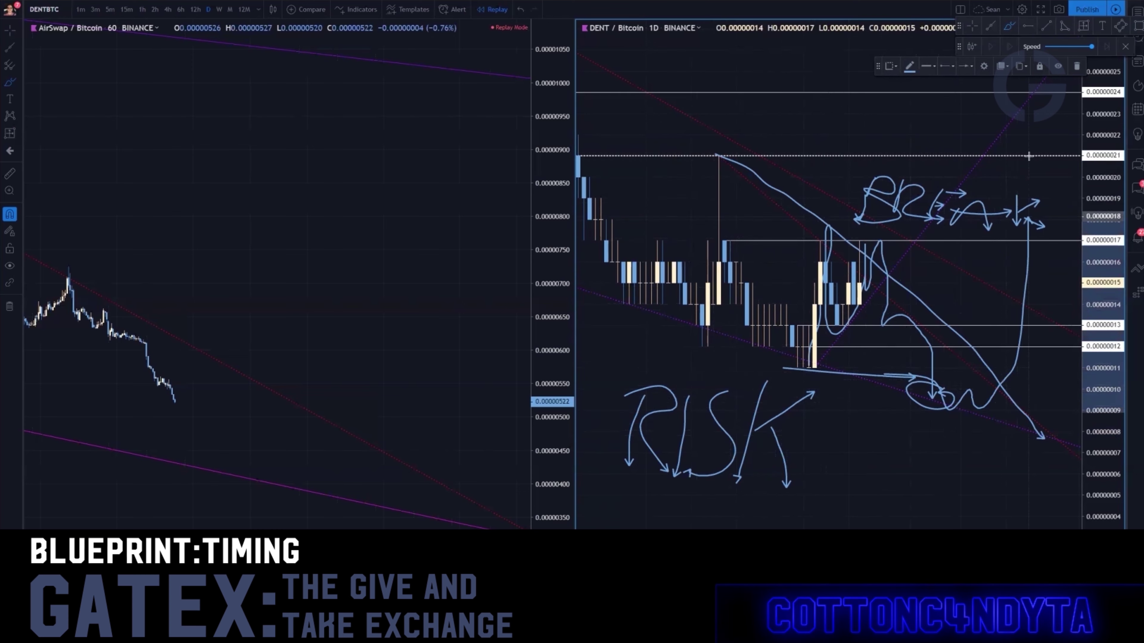
{"action": "key", "text": "ctrl+z"}
{"action": "key", "text": "ctrl+z"}
{"action": "key", "text": "ctrl+z"}
{"action": "key", "text": "ctrl+z"}
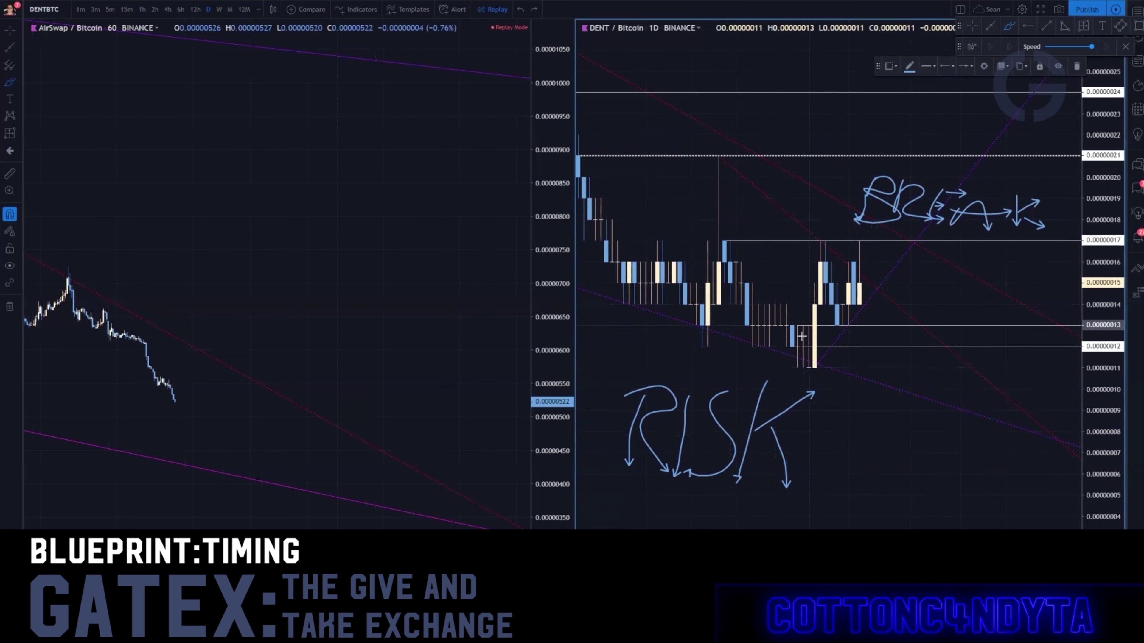
Step: Try a brushed circle around the 0.00000011 lows and a bouncing path over the candles above the 0.00000013 level
{"action": "mouse_move", "coordinate": [806, 328]}
{"action": "left_mouse_down"}
{"action": "mouse_move", "coordinate": [828, 367]}
{"action": "mouse_move", "coordinate": [796, 338]}
{"action": "left_mouse_up"}
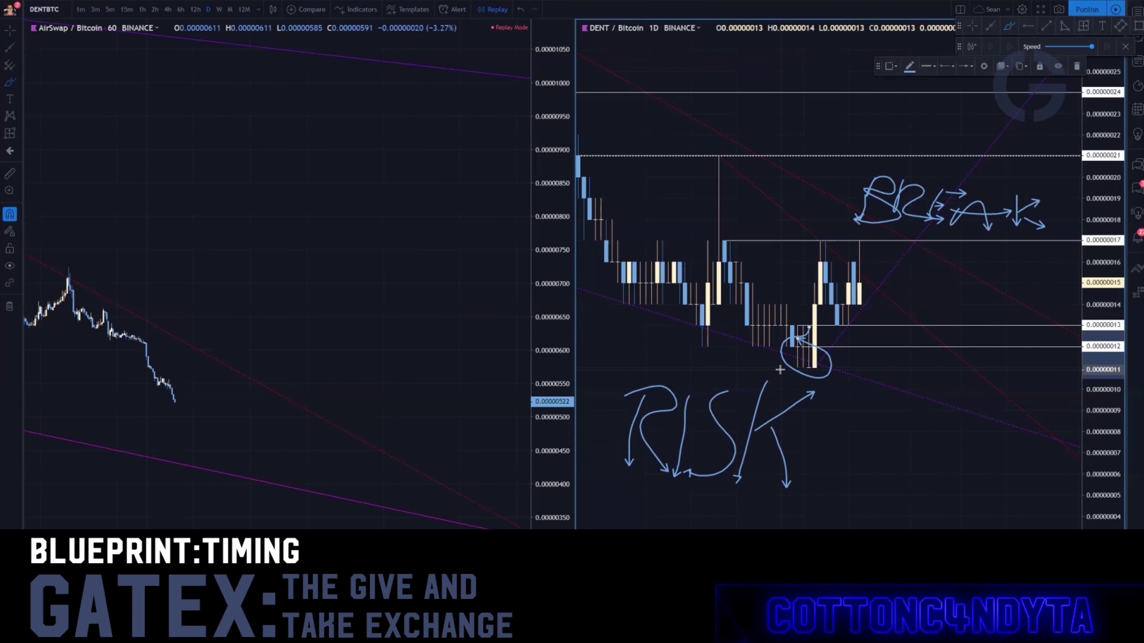
{"action": "key", "text": "ctrl+z"}
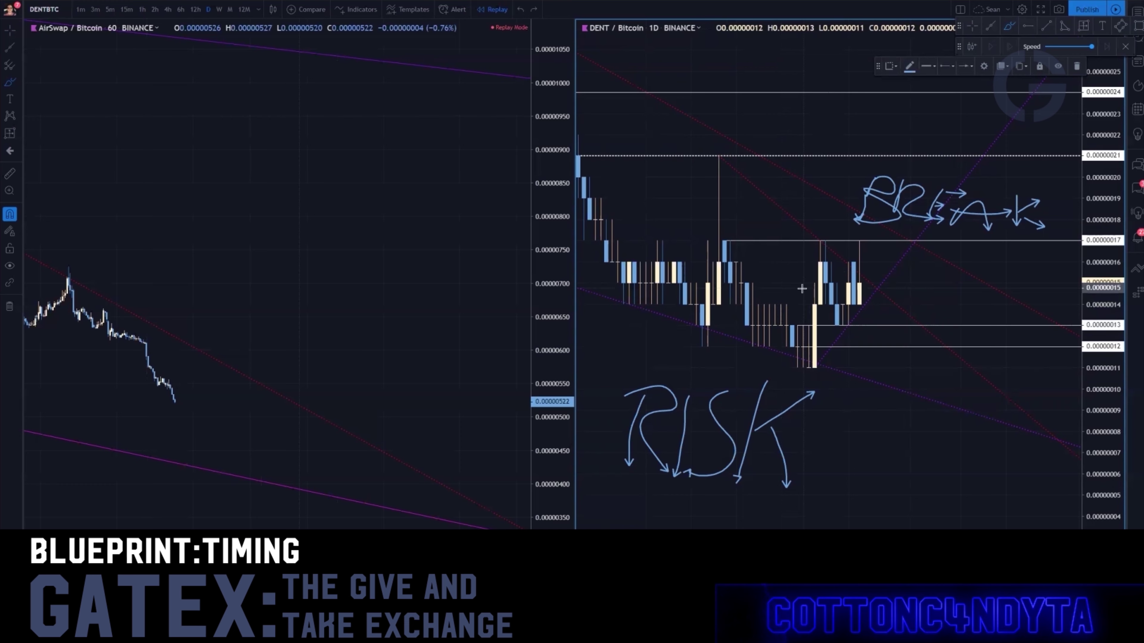
{"action": "mouse_move", "coordinate": [806, 324]}
{"action": "left_mouse_down"}
{"action": "mouse_move", "coordinate": [803, 267]}
{"action": "mouse_move", "coordinate": [825, 311]}
{"action": "mouse_move", "coordinate": [838, 257]}
{"action": "mouse_move", "coordinate": [860, 308]}
{"action": "left_mouse_up"}
{"action": "mouse_move", "coordinate": [862, 247]}
{"action": "left_mouse_down"}
{"action": "mouse_move", "coordinate": [761, 322]}
{"action": "mouse_move", "coordinate": [868, 250]}
{"action": "left_mouse_up"}
{"action": "key", "text": "ctrl+z"}
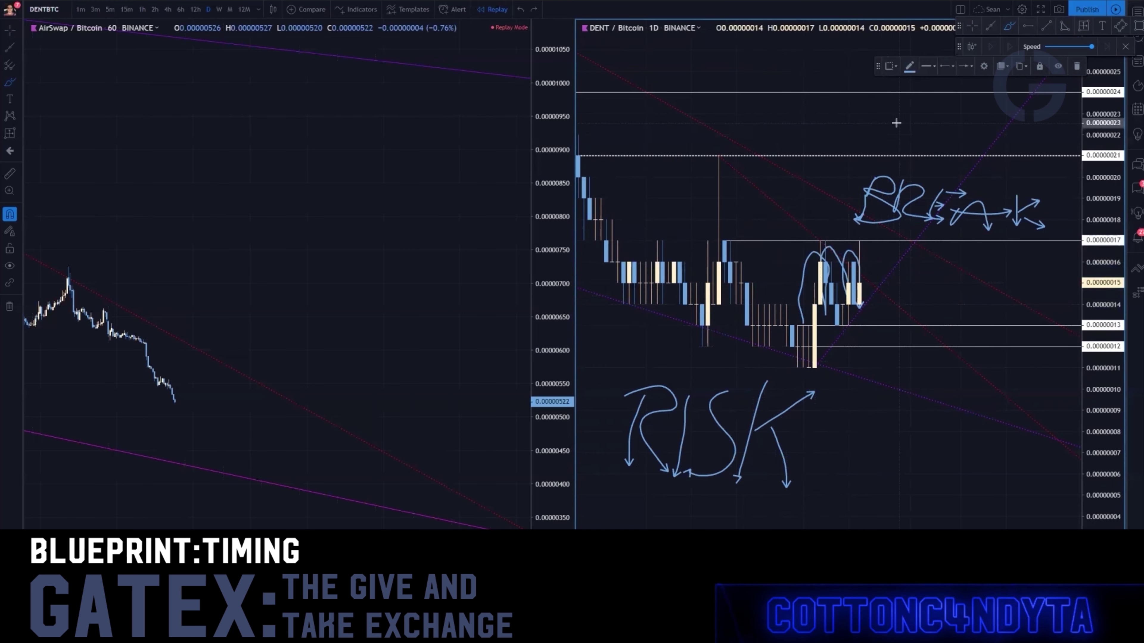
Step: Try brushed marks above BREAK and RISK and a bracket beside RISK, undoing these strokes along with the bouncing path
{"action": "mouse_move", "coordinate": [915, 121]}
{"action": "left_mouse_down"}
{"action": "mouse_move", "coordinate": [918, 167]}
{"action": "mouse_move", "coordinate": [907, 170]}
{"action": "mouse_move", "coordinate": [956, 157]}
{"action": "left_mouse_up"}
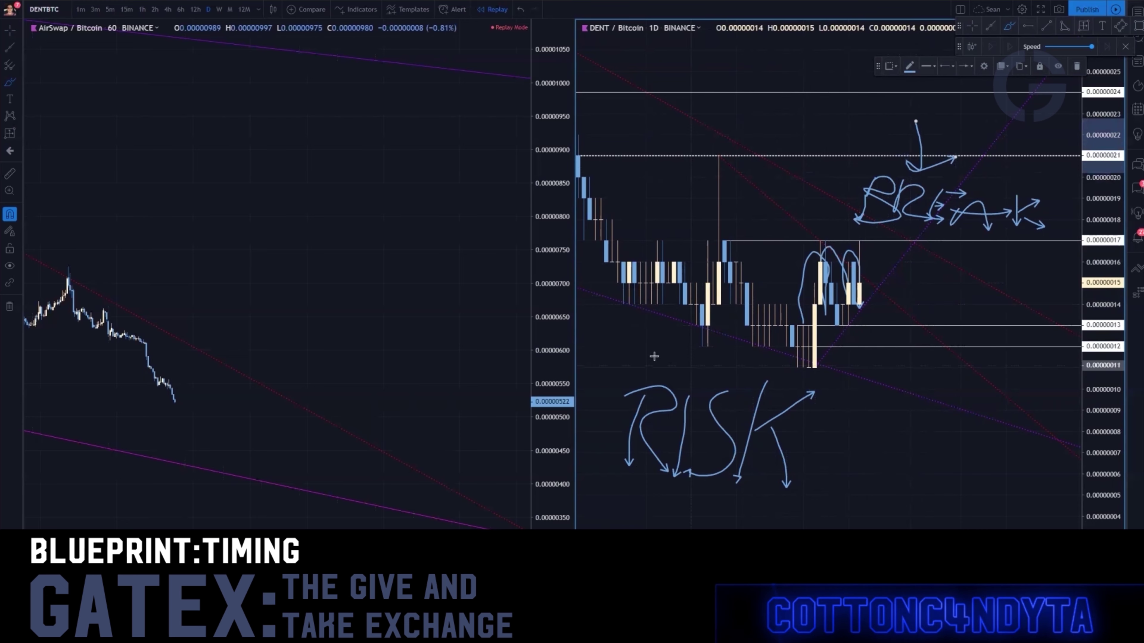
{"action": "mouse_move", "coordinate": [634, 344]}
{"action": "left_mouse_down"}
{"action": "mouse_move", "coordinate": [639, 373]}
{"action": "mouse_move", "coordinate": [702, 346]}
{"action": "left_mouse_up"}
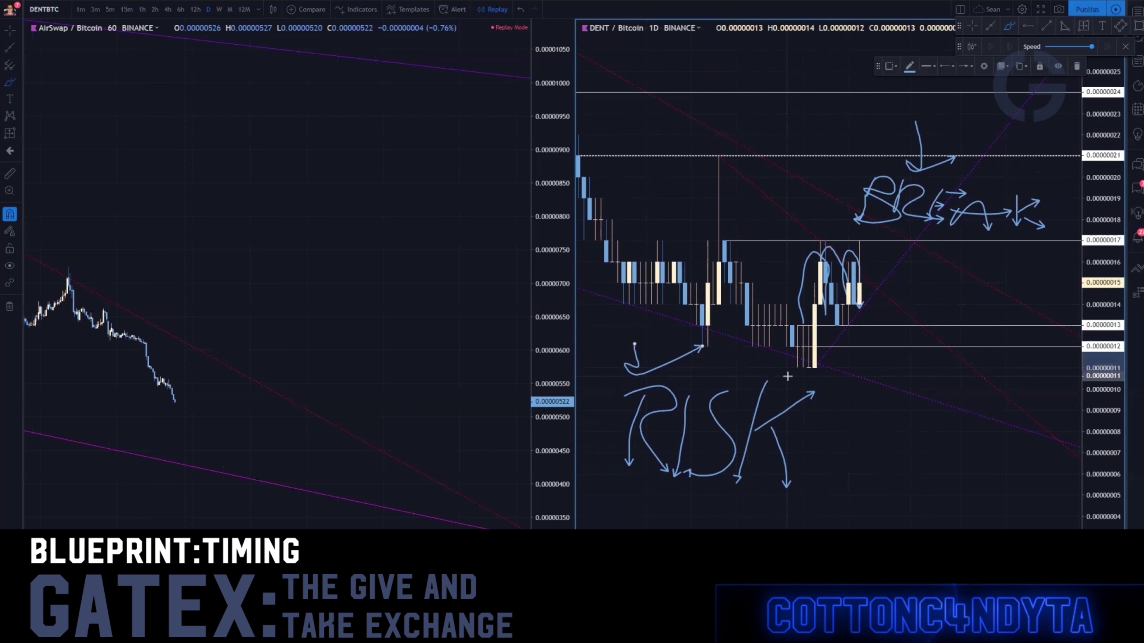
{"action": "key", "text": "ctrl+z"}
{"action": "key", "text": "ctrl+z"}
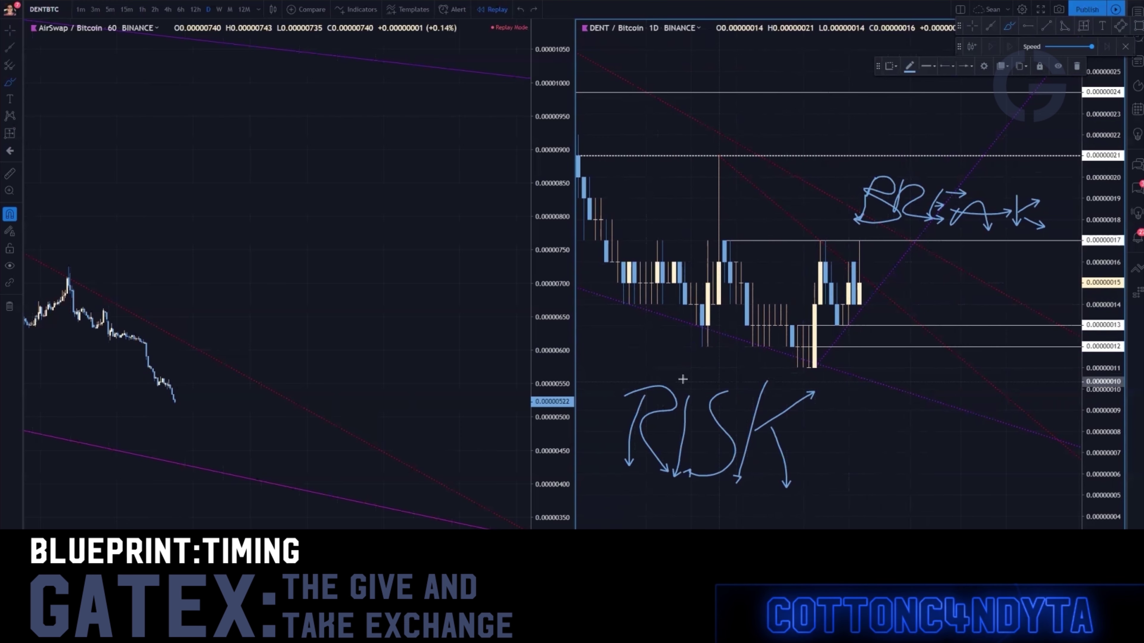
{"action": "left_click_drag", "start_coordinate": [650, 362], "coordinate": [641, 505]}
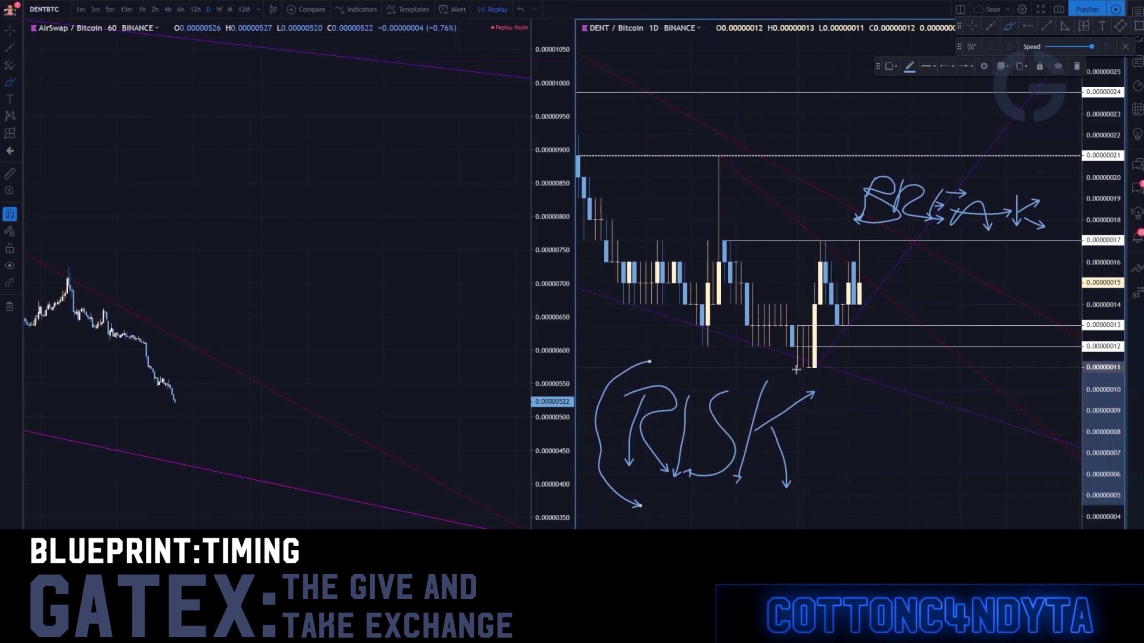
{"action": "key", "text": "ctrl+z"}
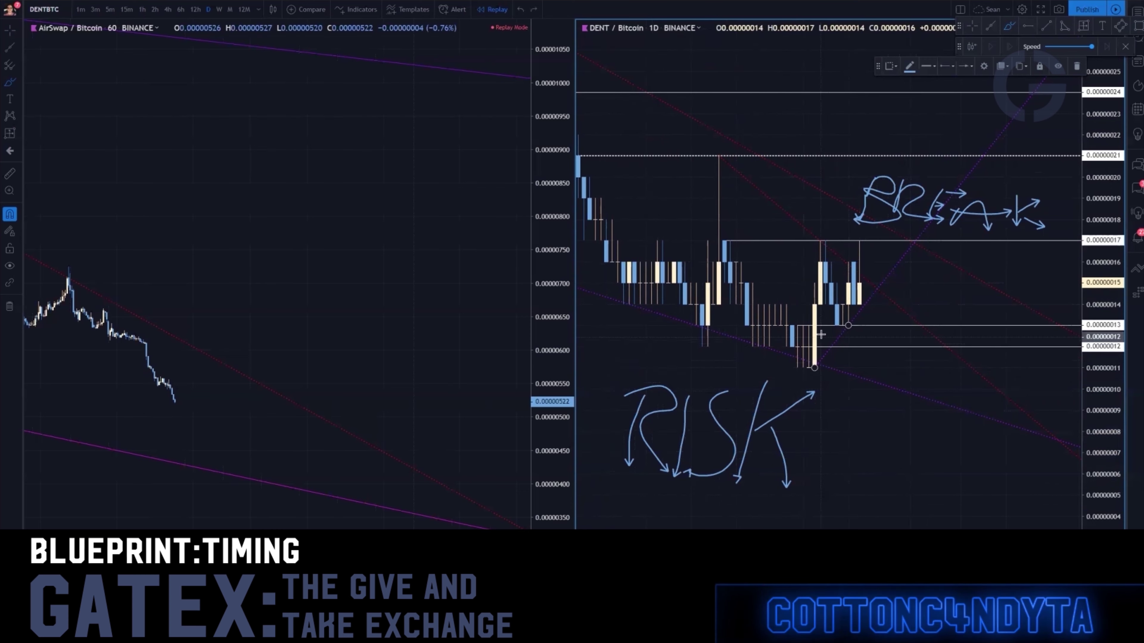
Step: Brush a circle where the trend lines cross the 0.00000017 level, and a zigzag path from the last candle into it
{"action": "mouse_move", "coordinate": [914, 233]}
{"action": "left_mouse_down"}
{"action": "mouse_move", "coordinate": [900, 252]}
{"action": "mouse_move", "coordinate": [910, 231]}
{"action": "left_mouse_up"}
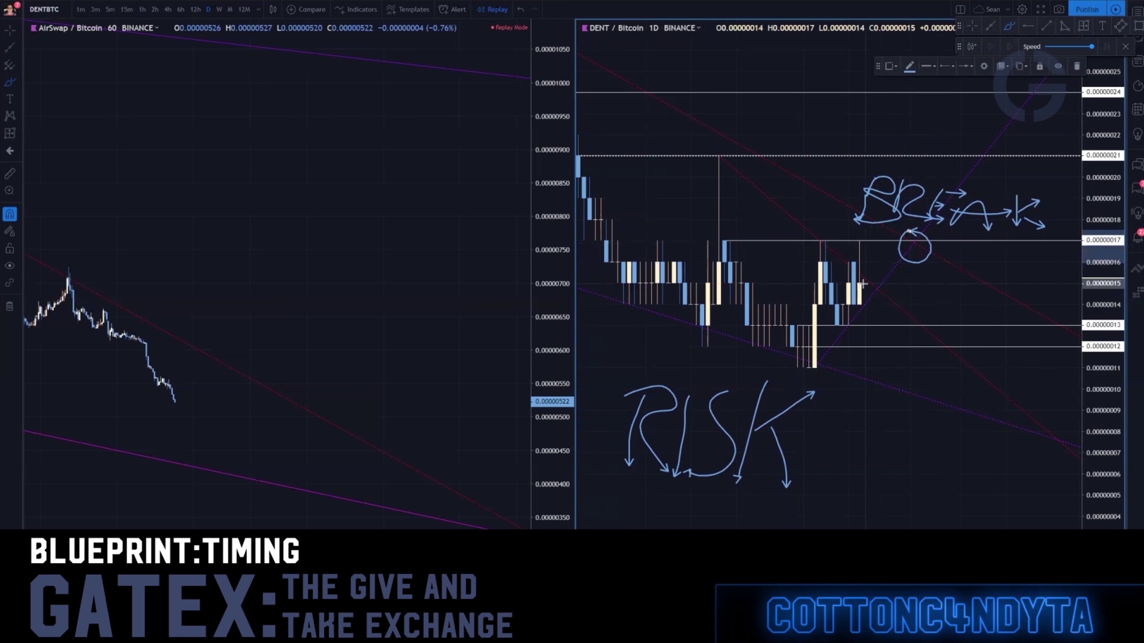
{"action": "left_click_drag", "start_coordinate": [862, 284], "coordinate": [891, 243]}
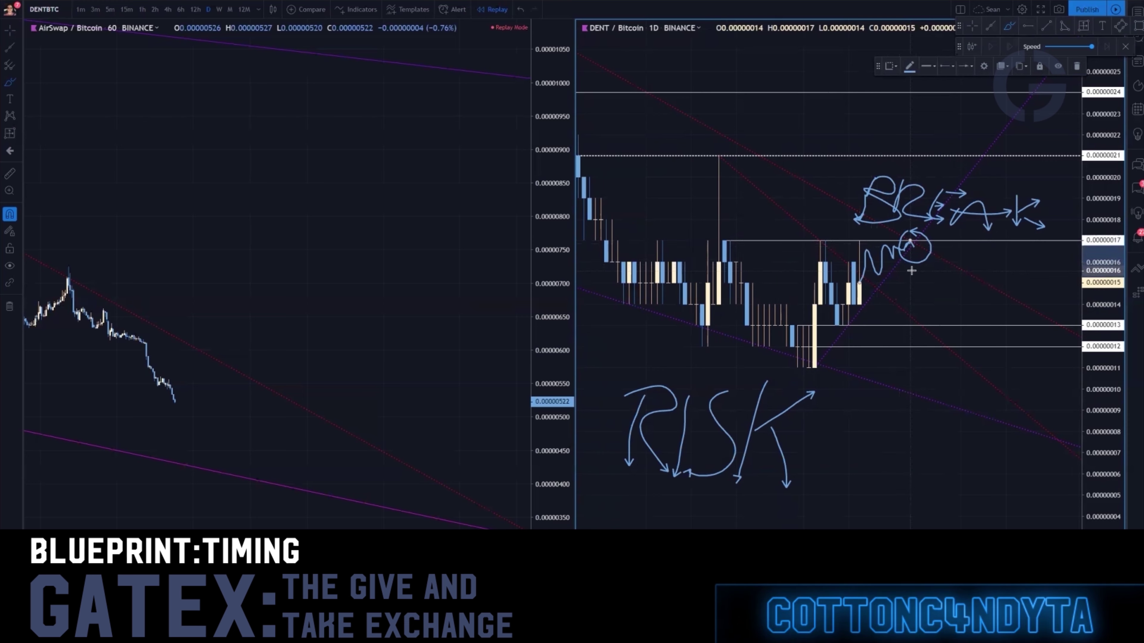
Step: Brush a second loop around the trend-line crossing at 0.00000017, and measure the upside from 0.00000017 to about 0.00000023
{"action": "mouse_move", "coordinate": [914, 228]}
{"action": "left_mouse_down"}
{"action": "mouse_move", "coordinate": [939, 246]}
{"action": "mouse_move", "coordinate": [894, 261]}
{"action": "mouse_move", "coordinate": [916, 236]}
{"action": "left_mouse_up"}
{"action": "left_click", "coordinate": [905, 240]}
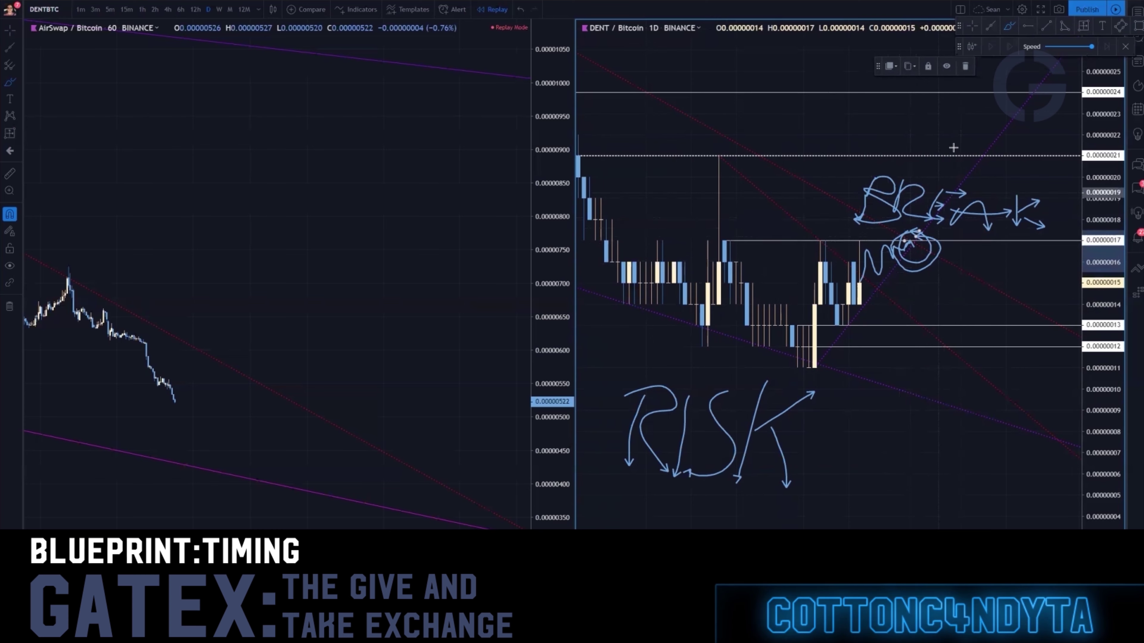
{"action": "left_click", "coordinate": [1081, 25]}
{"action": "left_click", "coordinate": [842, 239]}
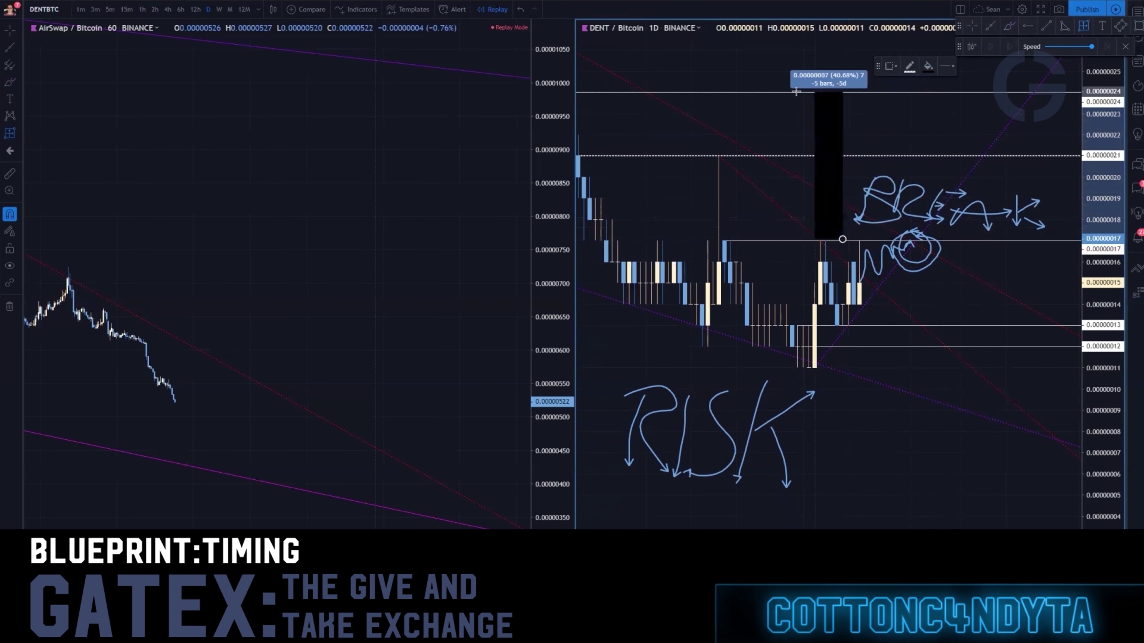
{"action": "left_click", "coordinate": [764, 93]}
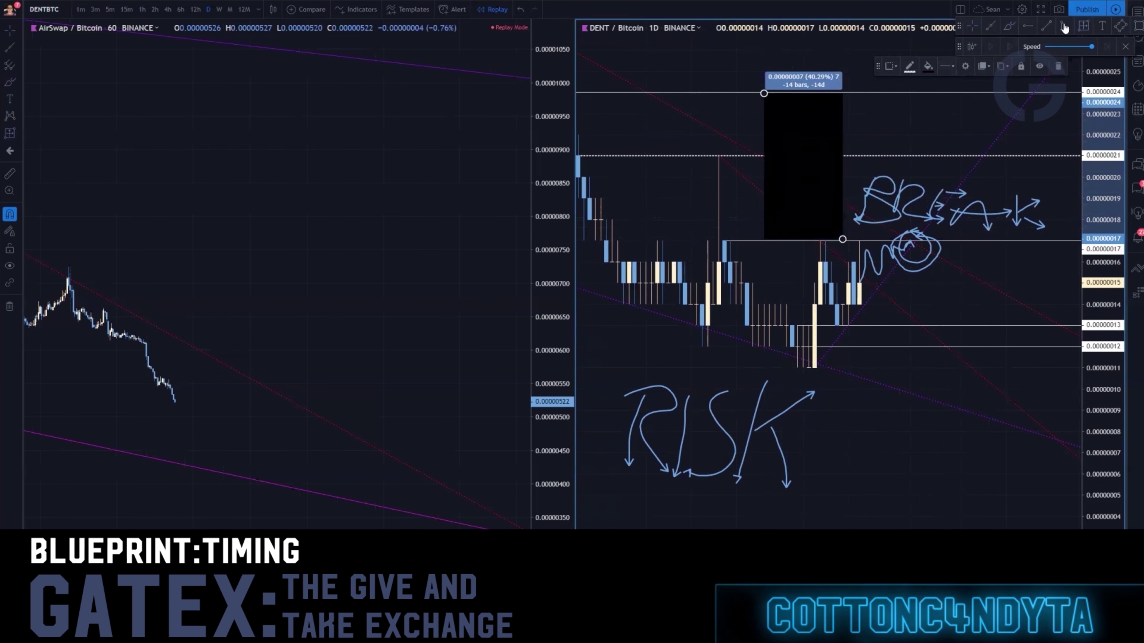
{"action": "left_click_drag", "start_coordinate": [763, 93], "coordinate": [758, 112]}
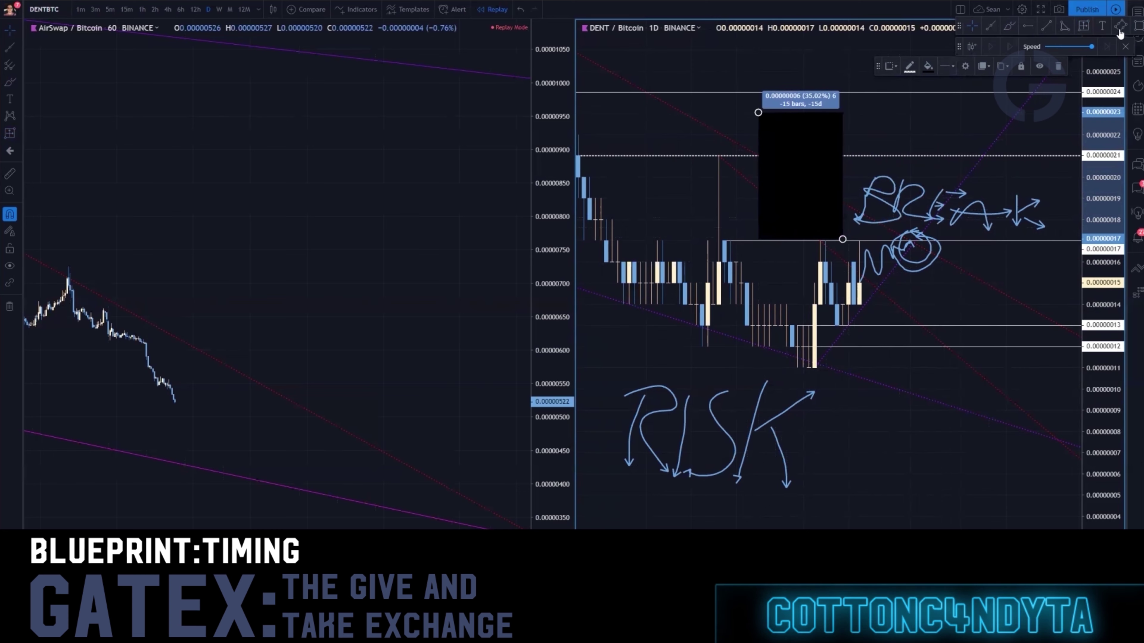
Step: Measure the downside from 0.00000017 to 0.00000016, extend the ranges down to 0.00000015 and 0.00000014, and delete both ranges
{"action": "left_click", "coordinate": [1083, 25]}
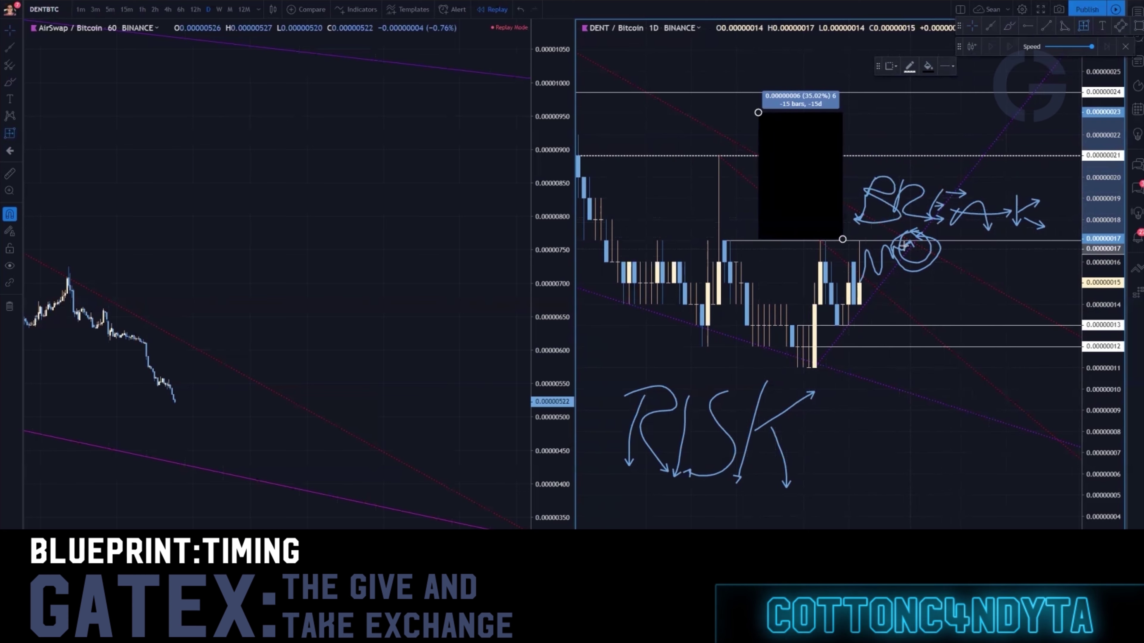
{"action": "left_click", "coordinate": [881, 240]}
{"action": "left_click", "coordinate": [854, 261]}
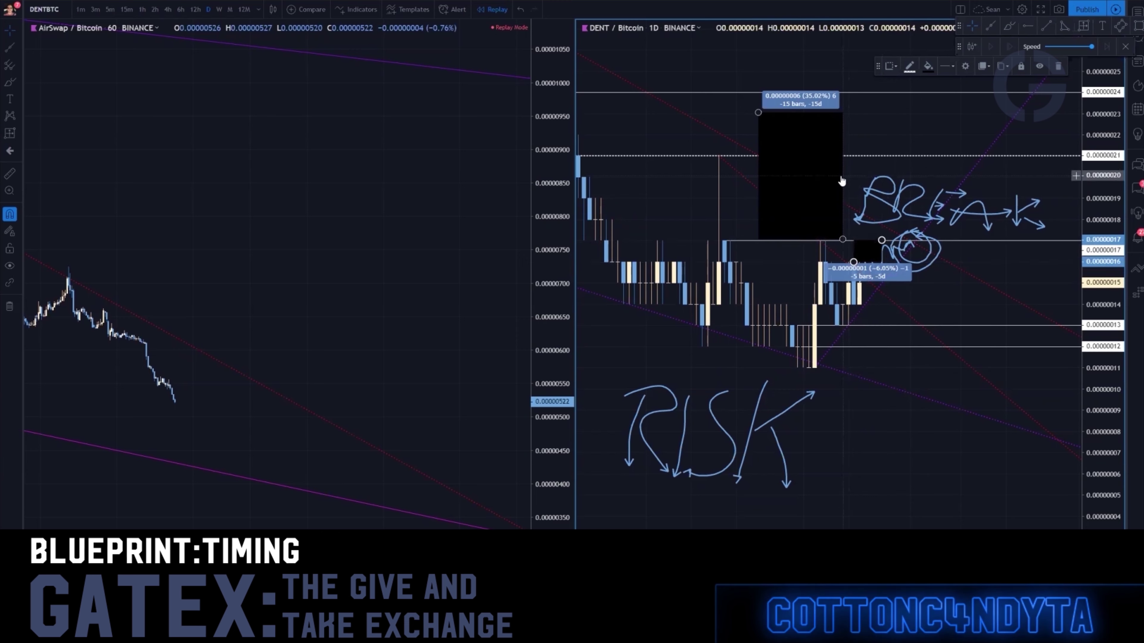
{"action": "left_click_drag", "start_coordinate": [842, 238], "coordinate": [854, 305]}
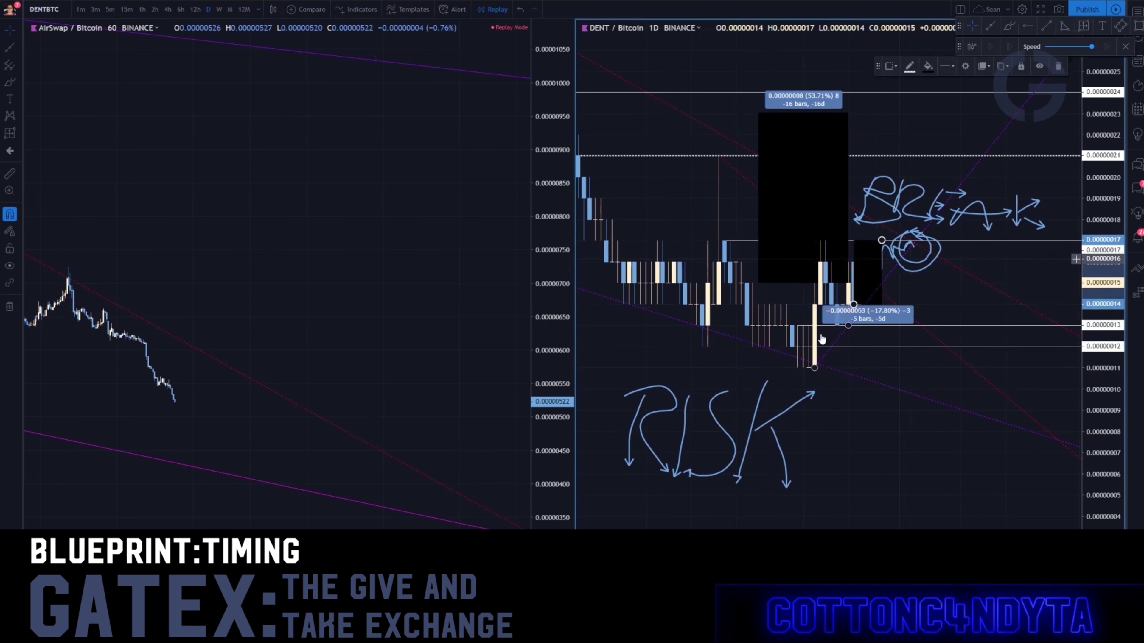
{"action": "left_click", "coordinate": [859, 295]}
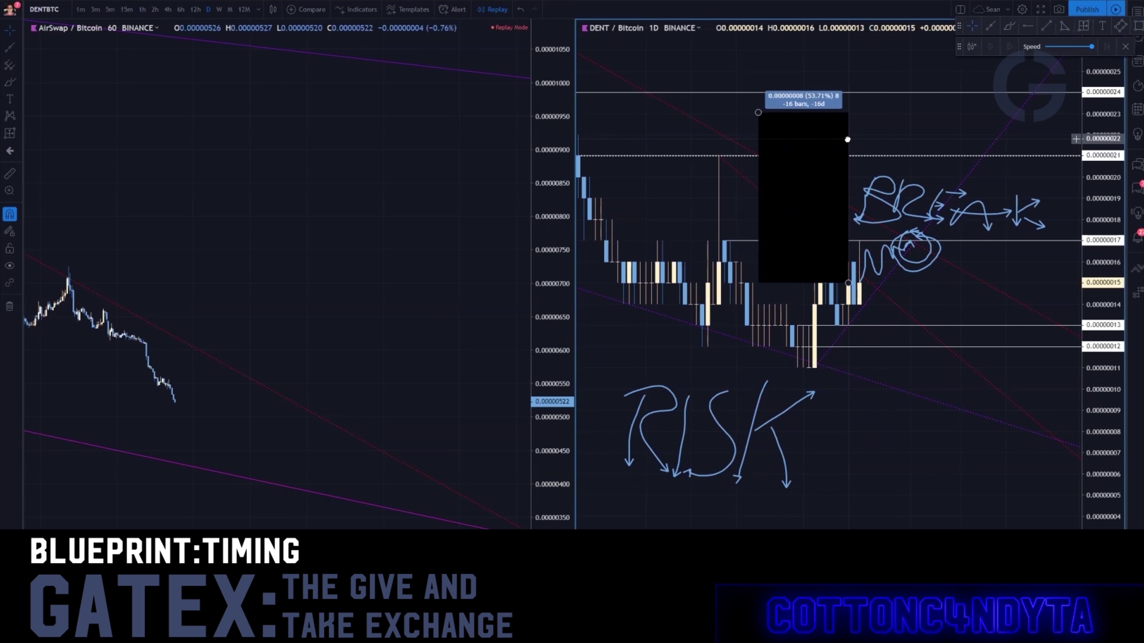
{"action": "left_click", "coordinate": [846, 139]}
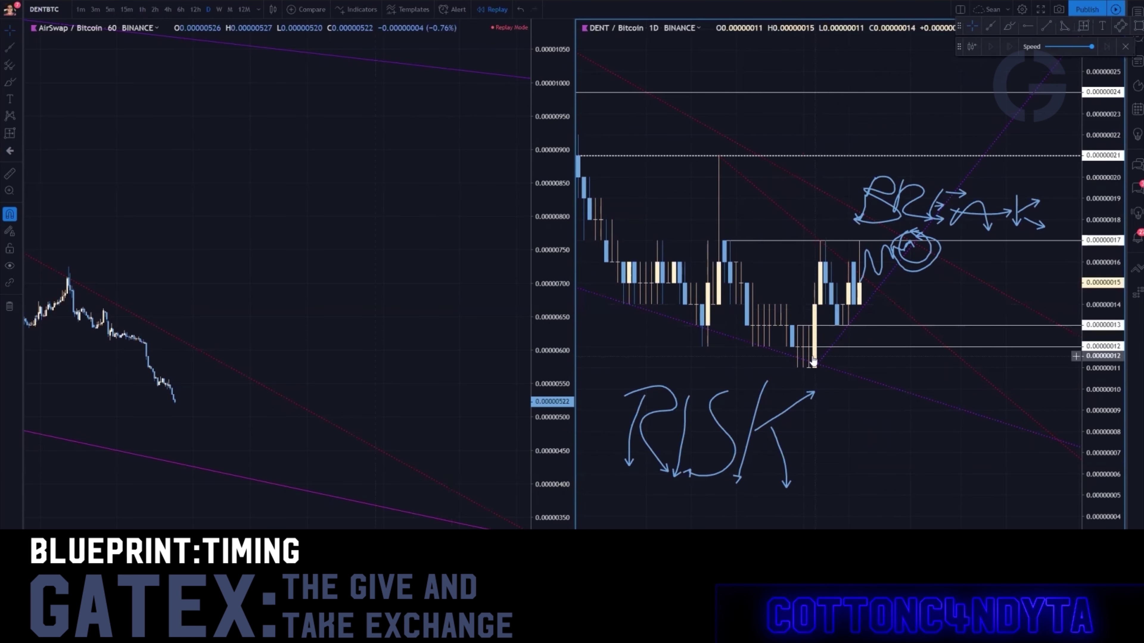
Step: Try brushing a circle around the 0.00000011 lows and arrows just above the 0.00000013 and 0.00000024 levels, undoing these strokes
{"action": "left_click", "coordinate": [1009, 26]}
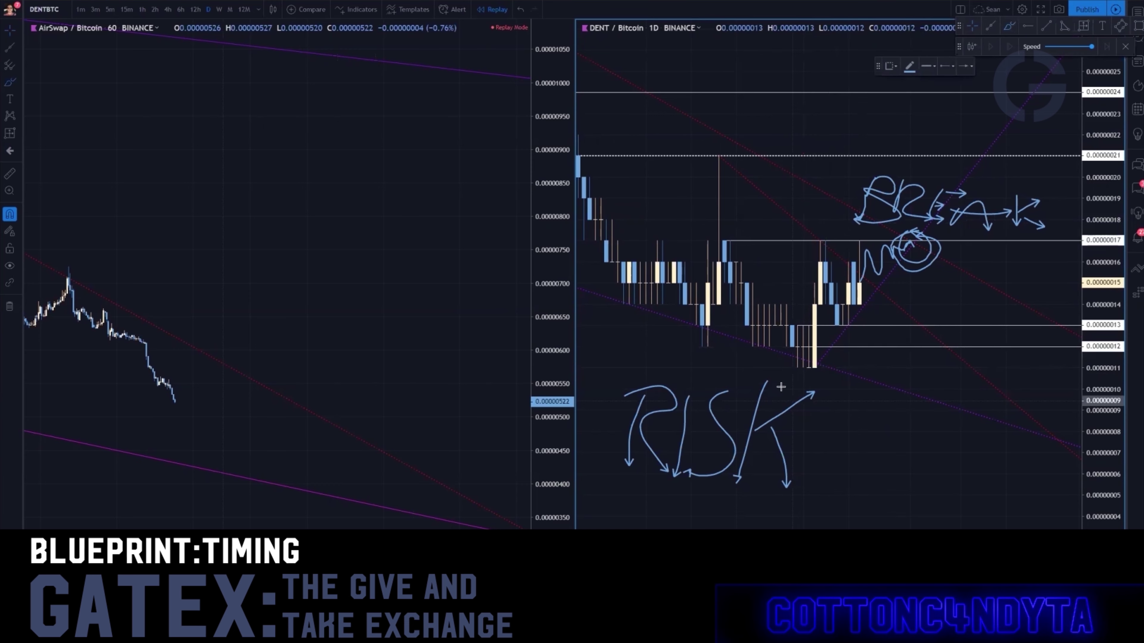
{"action": "left_click_drag", "start_coordinate": [821, 337], "coordinate": [817, 336]}
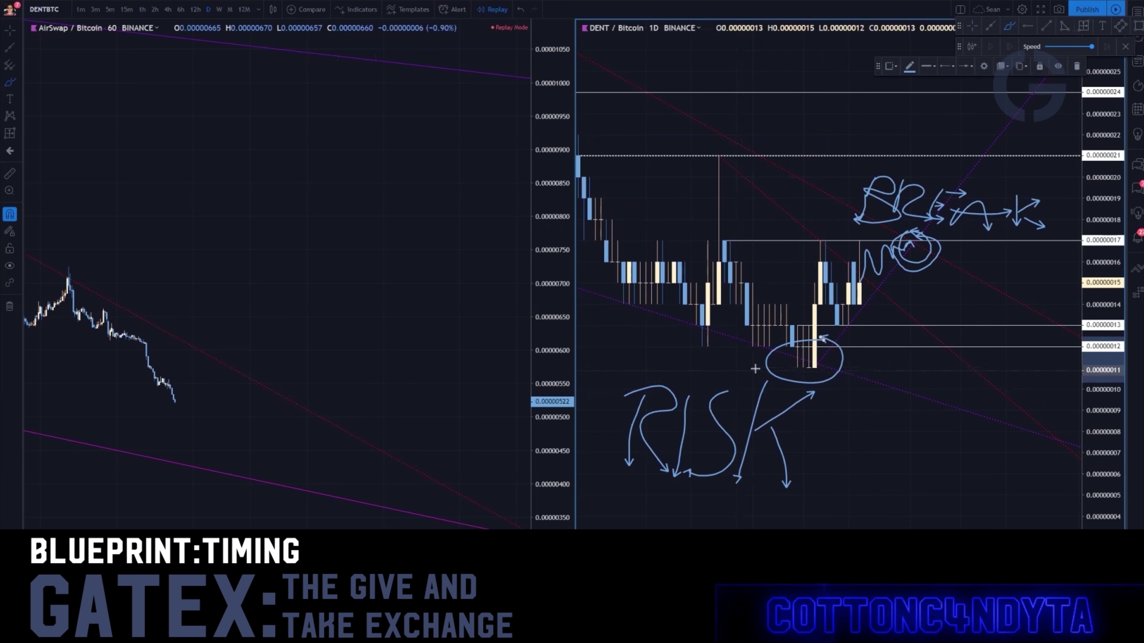
{"action": "left_click_drag", "start_coordinate": [810, 323], "coordinate": [921, 317]}
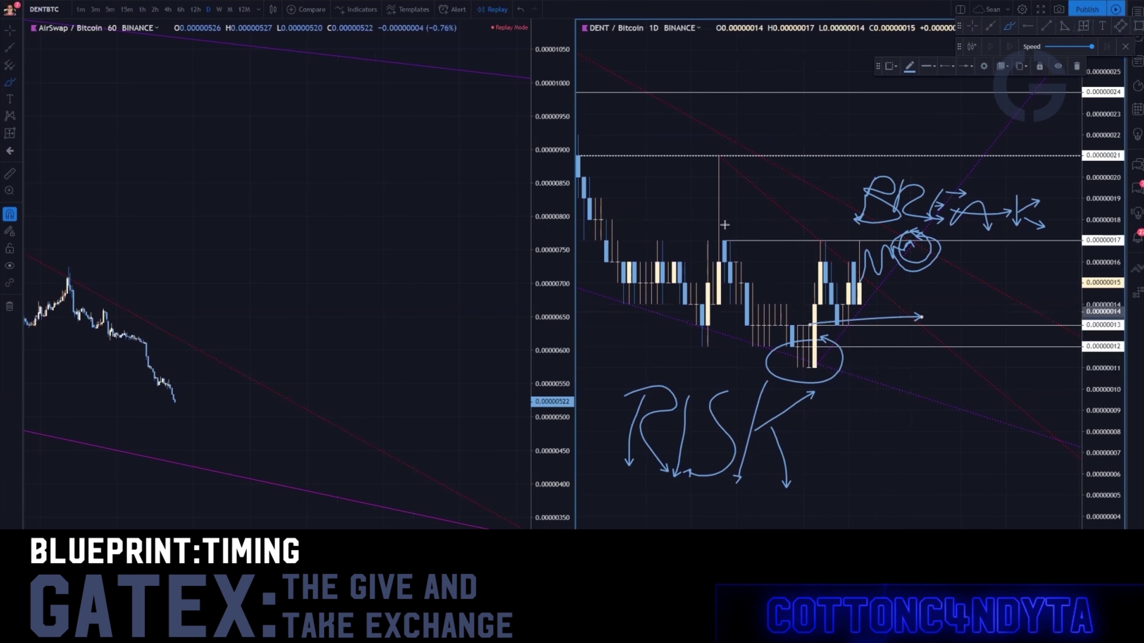
{"action": "left_click_drag", "start_coordinate": [726, 98], "coordinate": [798, 83]}
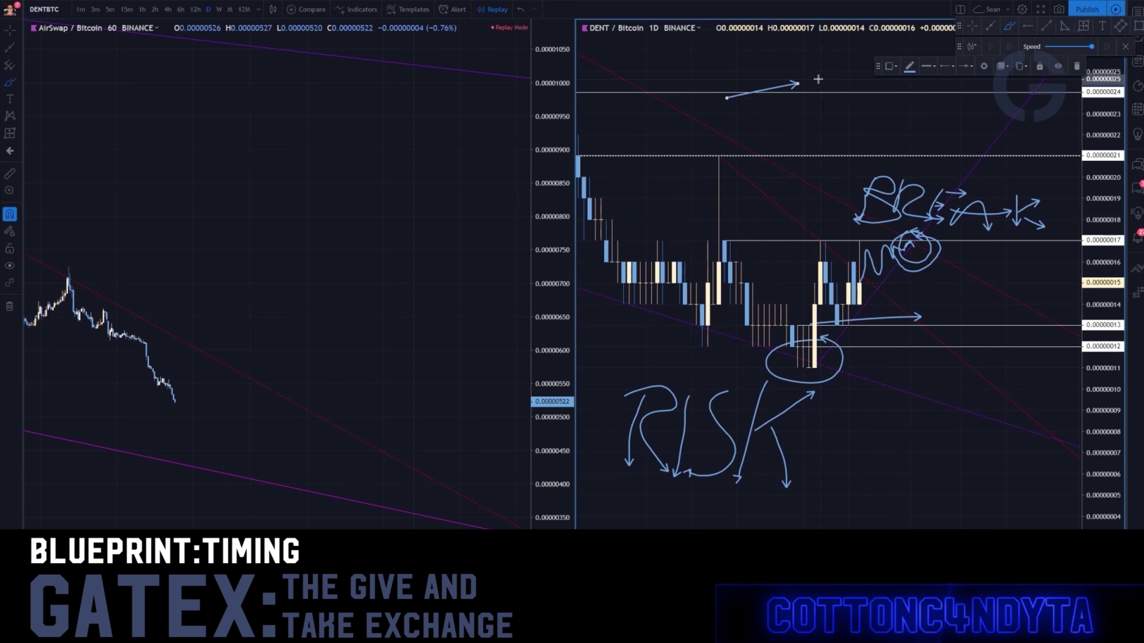
{"action": "key", "text": "ctrl+z"}
{"action": "key", "text": "ctrl+z"}
{"action": "key", "text": "ctrl+z"}
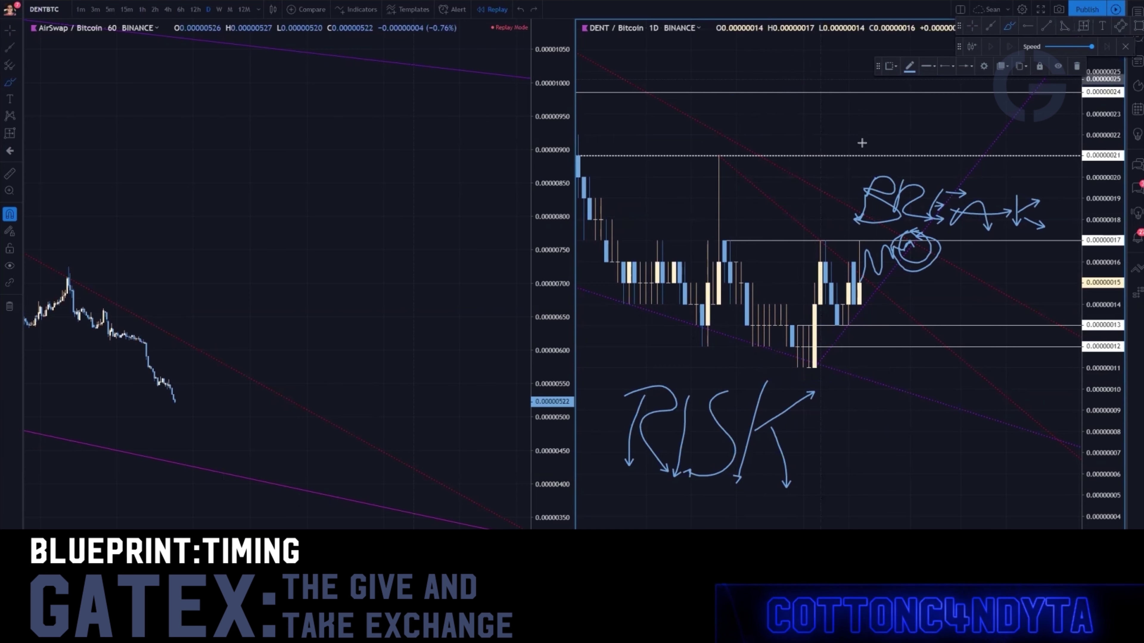
Step: Undo further back through both range measurements, the zigzag path and the circles at the 0.00000017 crossing
{"action": "key", "text": "ctrl+z"}
{"action": "key", "text": "ctrl+z"}
{"action": "key", "text": "ctrl+z"}
{"action": "key", "text": "ctrl+z"}
{"action": "key", "text": "ctrl+z"}
{"action": "key", "text": "ctrl+z"}
{"action": "key", "text": "ctrl+z"}
{"action": "key", "text": "ctrl+z"}
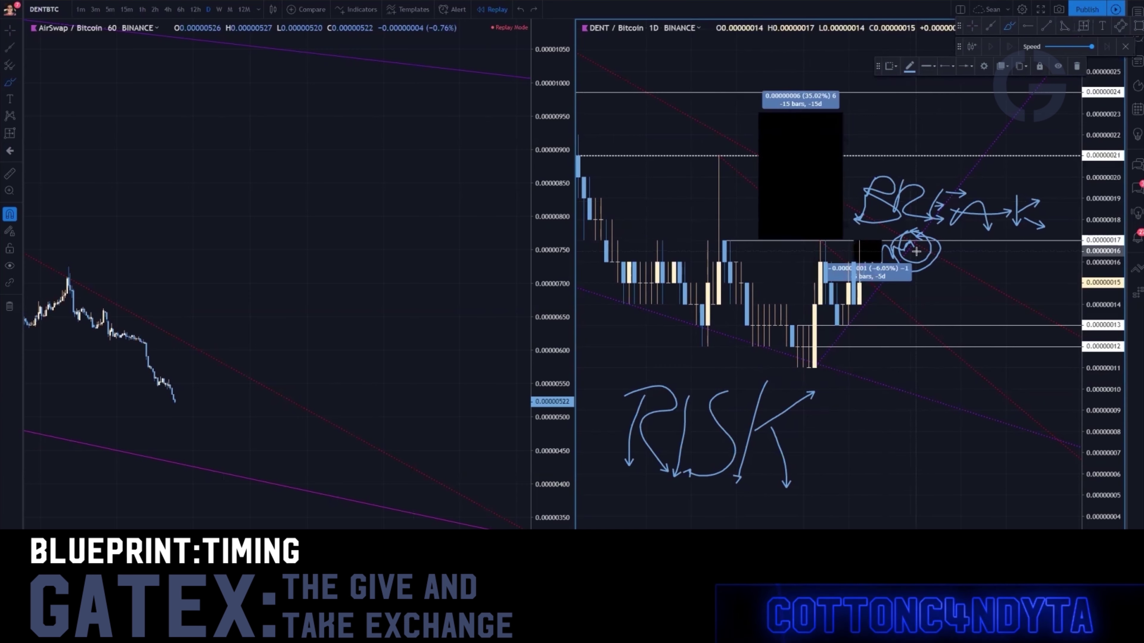
Step: Brush an oval just below the 0.00000017 level, and try a path dropping from it to about 0.00000014, undoing the path
{"action": "mouse_move", "coordinate": [907, 235]}
{"action": "left_mouse_down"}
{"action": "mouse_move", "coordinate": [888, 240]}
{"action": "mouse_move", "coordinate": [898, 262]}
{"action": "mouse_move", "coordinate": [906, 236]}
{"action": "left_mouse_up"}
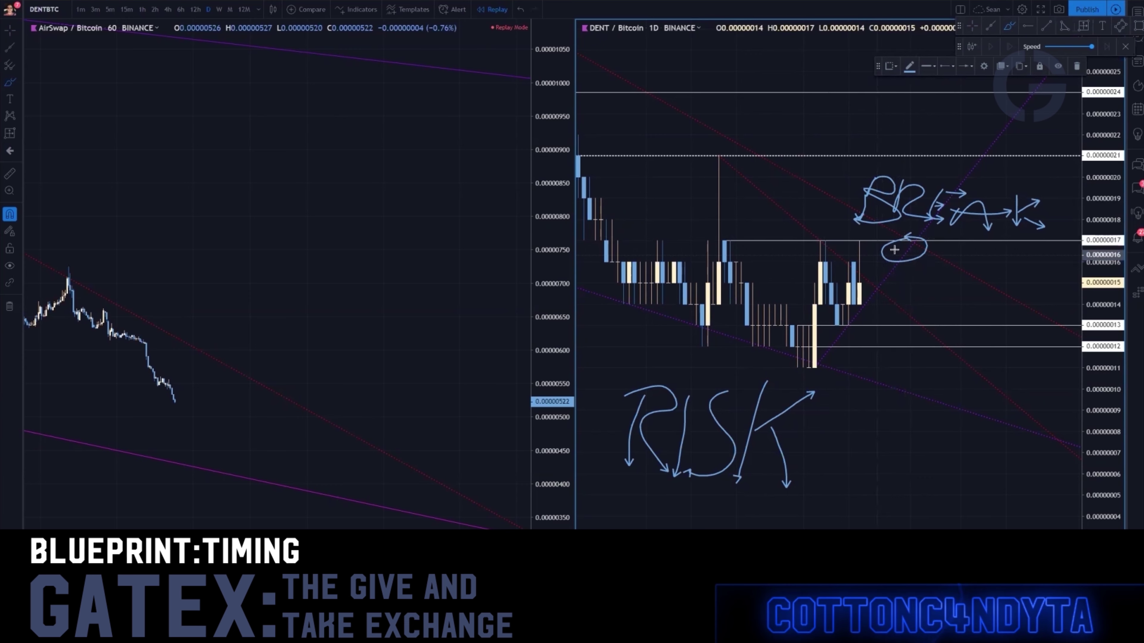
{"action": "mouse_move", "coordinate": [894, 250]}
{"action": "left_mouse_down"}
{"action": "mouse_move", "coordinate": [882, 243]}
{"action": "mouse_move", "coordinate": [930, 268]}
{"action": "mouse_move", "coordinate": [927, 298]}
{"action": "left_mouse_up"}
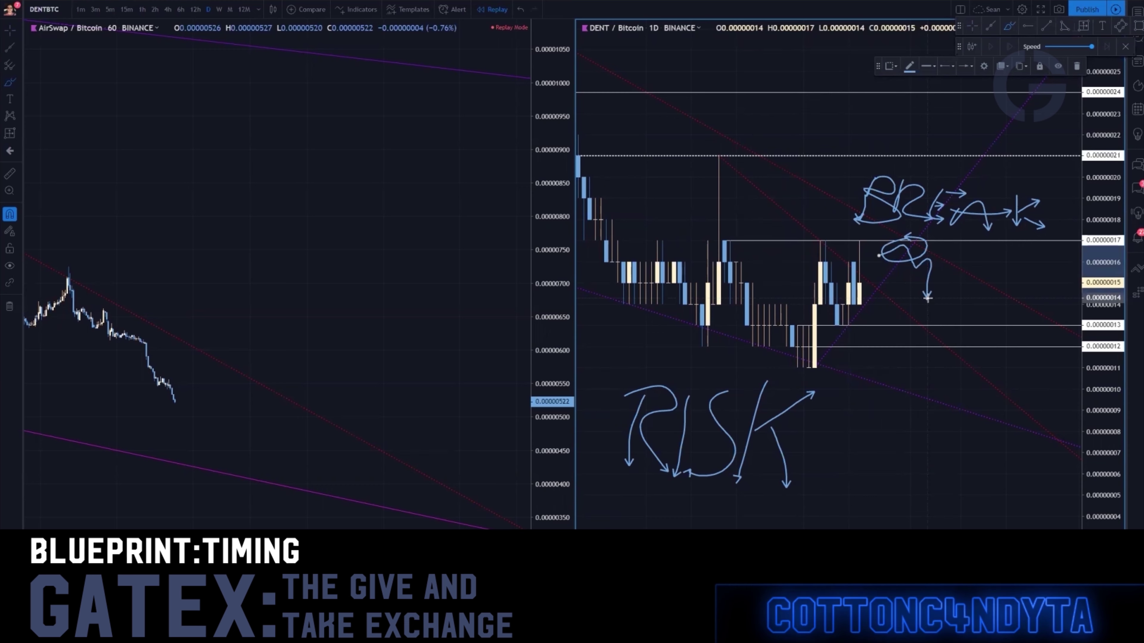
{"action": "key", "text": "ctrl+z"}
{"action": "key", "text": "ctrl+z"}
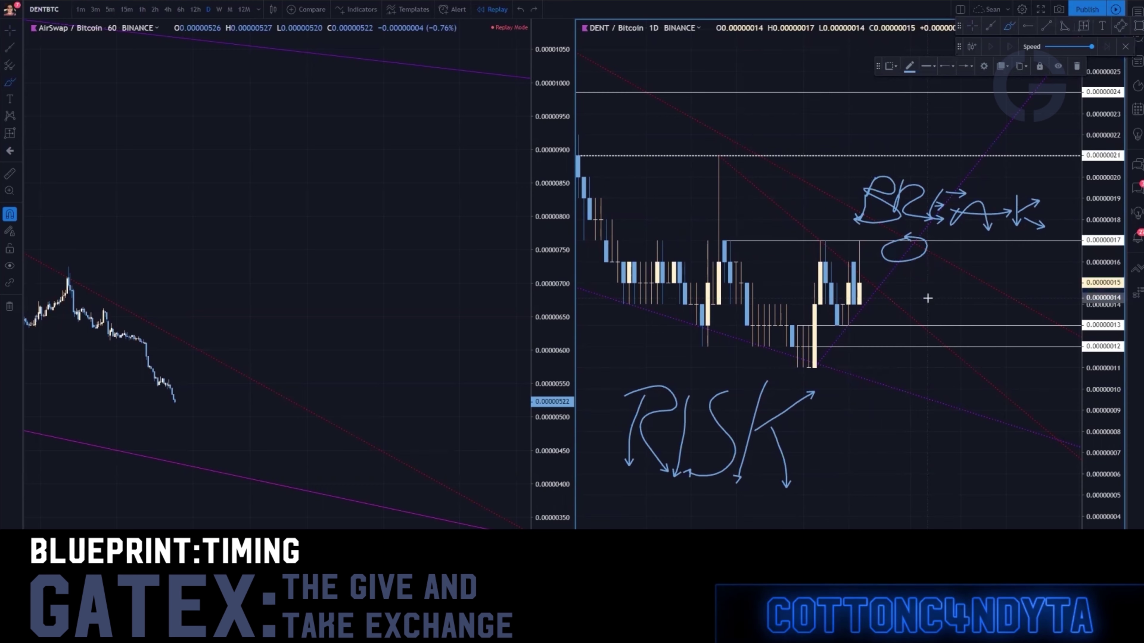
Step: Try a brushed curve from the oval at 0.00000017 down to RISK with an arrowhead at its end, undoing both strokes
{"action": "mouse_move", "coordinate": [870, 255]}
{"action": "left_mouse_down"}
{"action": "mouse_move", "coordinate": [903, 266]}
{"action": "mouse_move", "coordinate": [921, 240]}
{"action": "mouse_move", "coordinate": [708, 322]}
{"action": "left_mouse_up"}
{"action": "mouse_move", "coordinate": [707, 369]}
{"action": "left_mouse_down"}
{"action": "mouse_move", "coordinate": [692, 360]}
{"action": "mouse_move", "coordinate": [701, 384]}
{"action": "mouse_move", "coordinate": [760, 351]}
{"action": "left_mouse_up"}
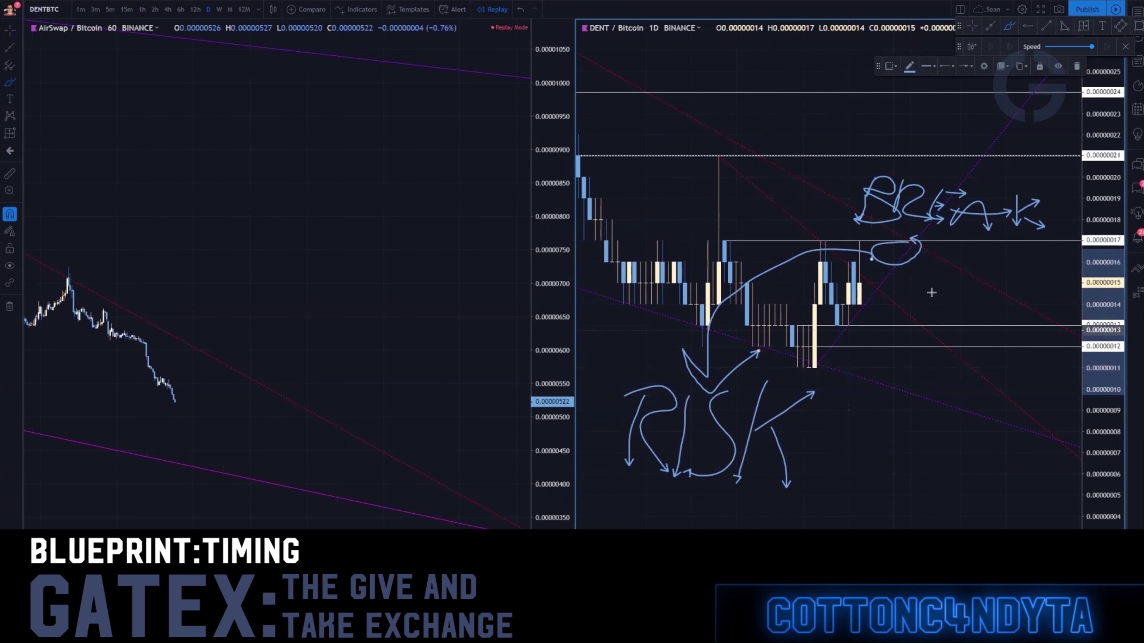
{"action": "key", "text": "ctrl+z"}
{"action": "key", "text": "ctrl+z"}
Step: Try brushed circles around the trend-line crossing at 0.00000017 and the 0.00000011 lows, undoing each of them
{"action": "mouse_move", "coordinate": [917, 238]}
{"action": "left_mouse_down"}
{"action": "mouse_move", "coordinate": [887, 247]}
{"action": "mouse_move", "coordinate": [921, 237]}
{"action": "left_mouse_up"}
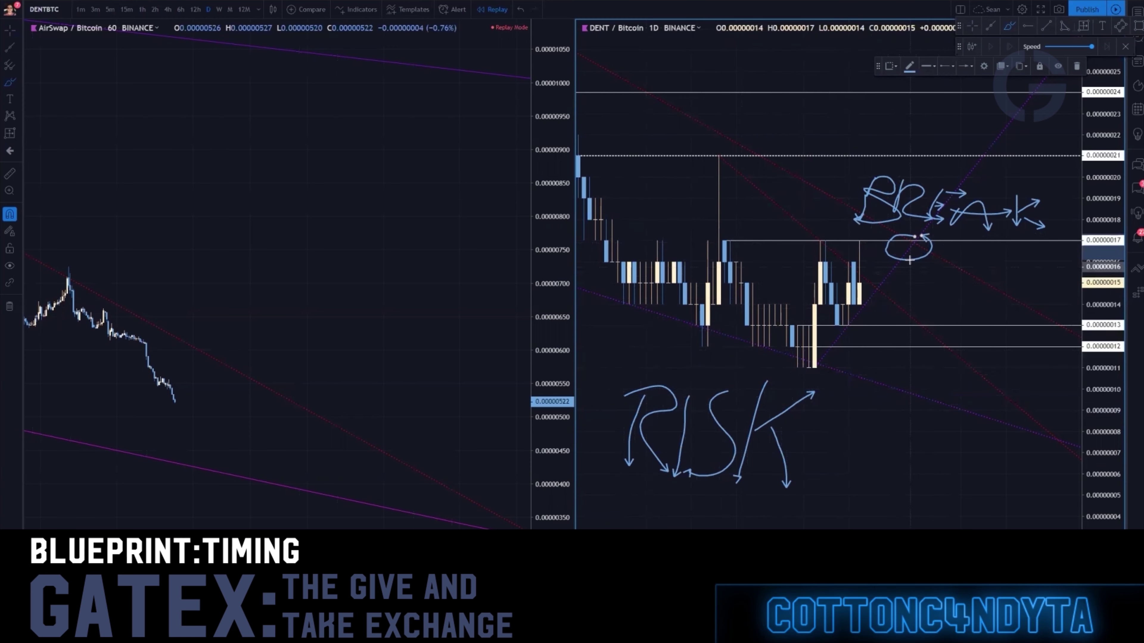
{"action": "key", "text": "ctrl+z"}
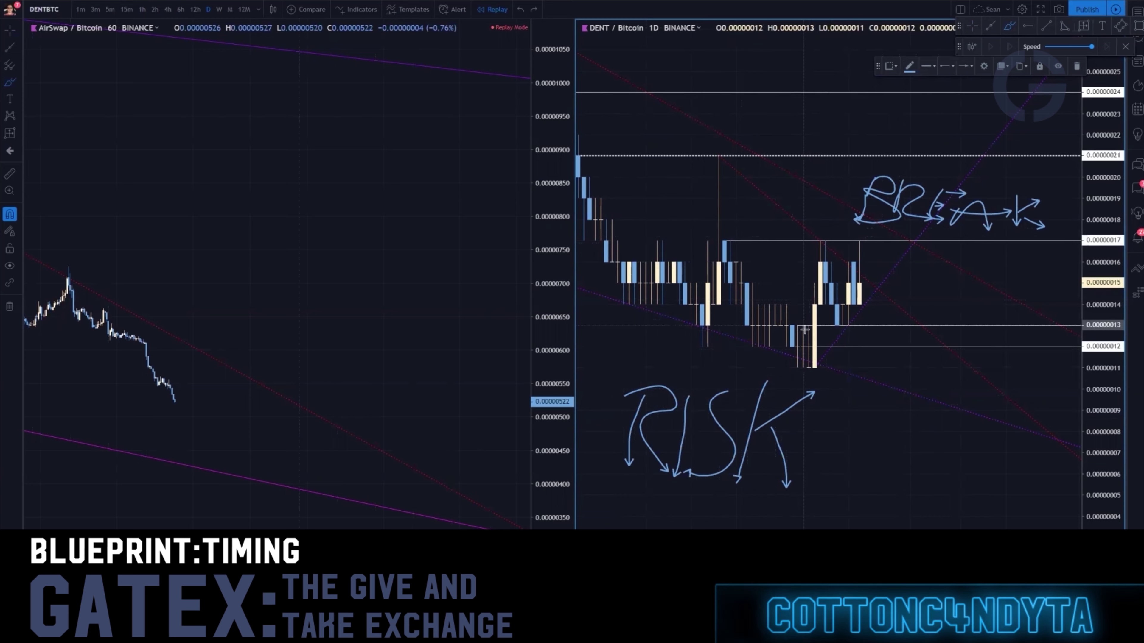
{"action": "mouse_move", "coordinate": [920, 236]}
{"action": "left_mouse_down"}
{"action": "mouse_move", "coordinate": [904, 244]}
{"action": "mouse_move", "coordinate": [928, 235]}
{"action": "left_mouse_up"}
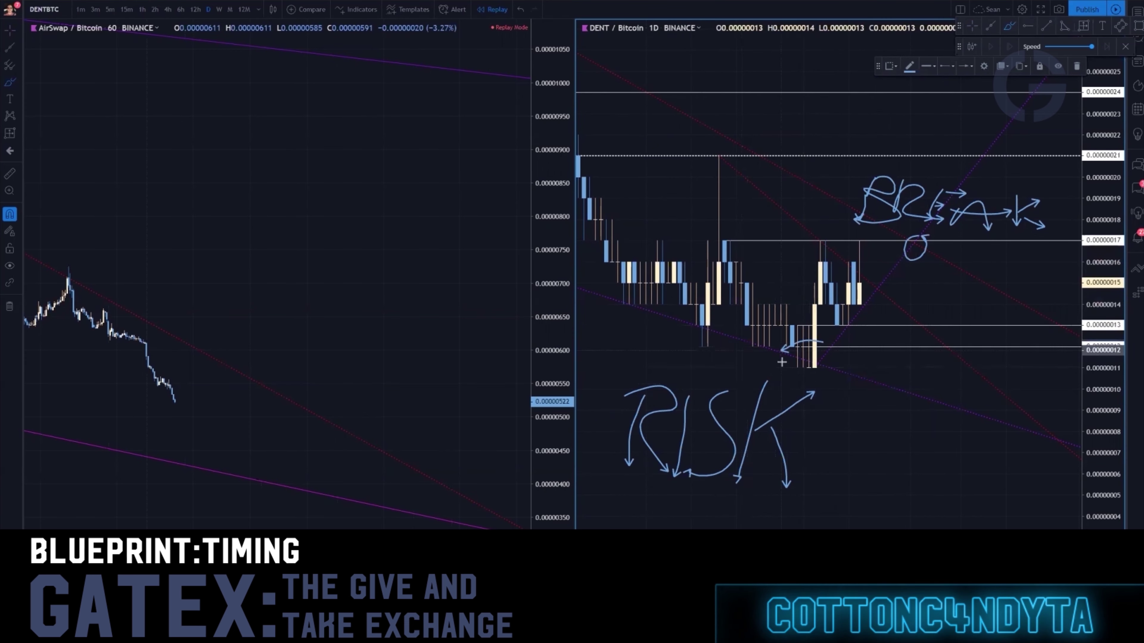
{"action": "mouse_move", "coordinate": [805, 340]}
{"action": "left_mouse_down"}
{"action": "mouse_move", "coordinate": [831, 365]}
{"action": "mouse_move", "coordinate": [821, 344]}
{"action": "left_mouse_up"}
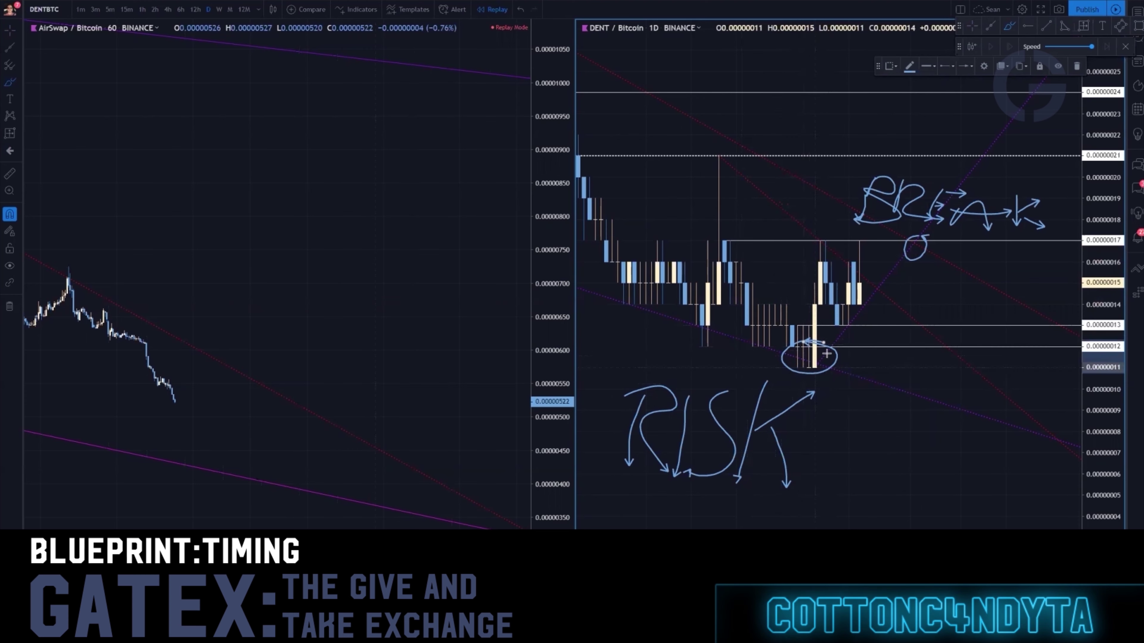
{"action": "key", "text": "ctrl+z"}
{"action": "key", "text": "ctrl+z"}
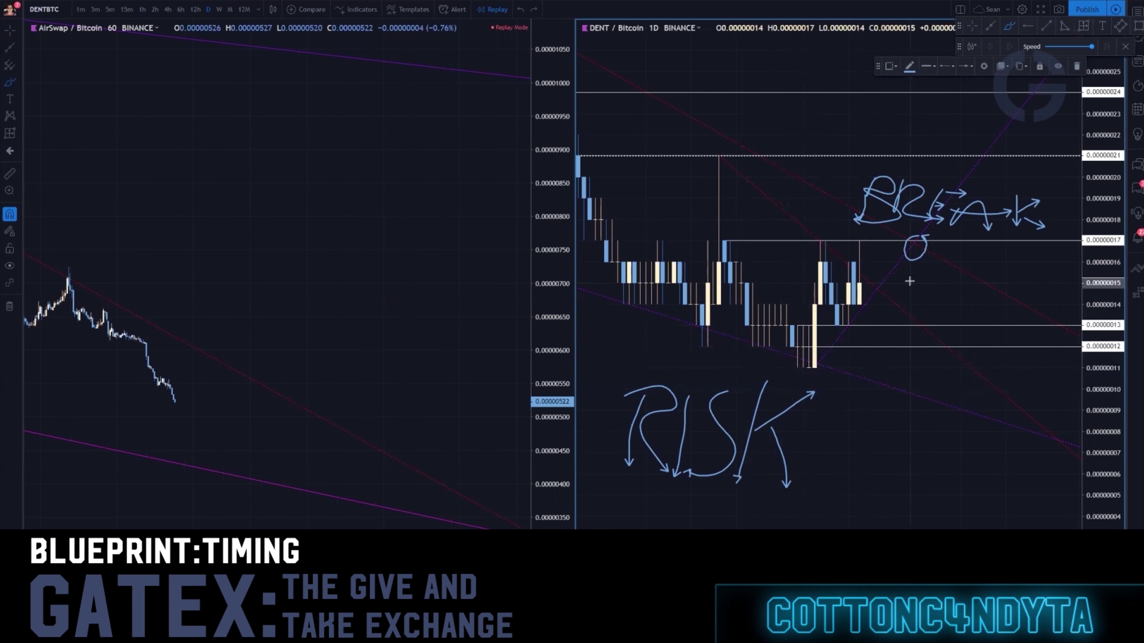
Step: Rewind the DENTBTC replay to just after the rally off the 0.00000011 lows, and advance it to the rebound candle closing at 0.00000015
{"action": "left_click", "coordinate": [971, 47]}
{"action": "left_click", "coordinate": [829, 316]}
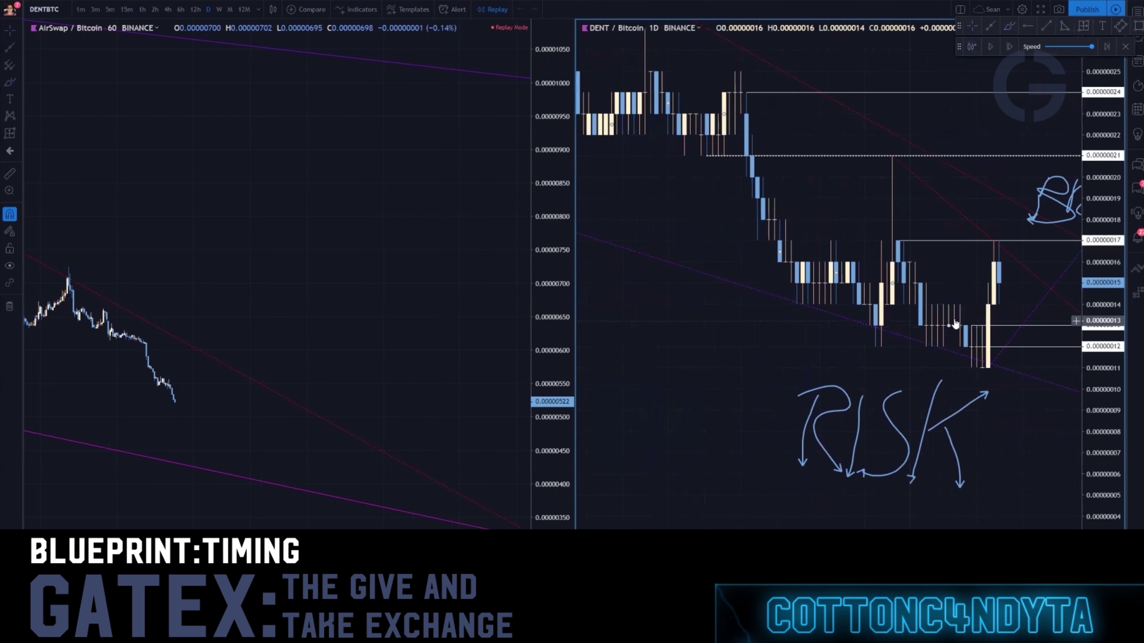
{"action": "left_click_drag", "start_coordinate": [1074, 260], "coordinate": [887, 257]}
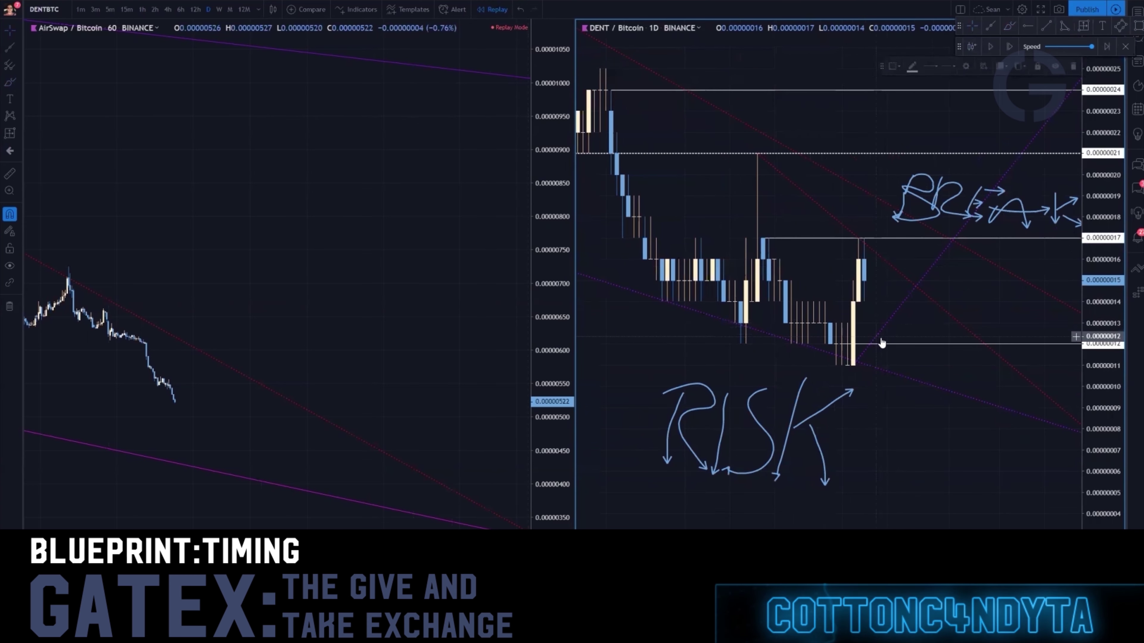
{"action": "left_click_drag", "start_coordinate": [911, 364], "coordinate": [856, 360]}
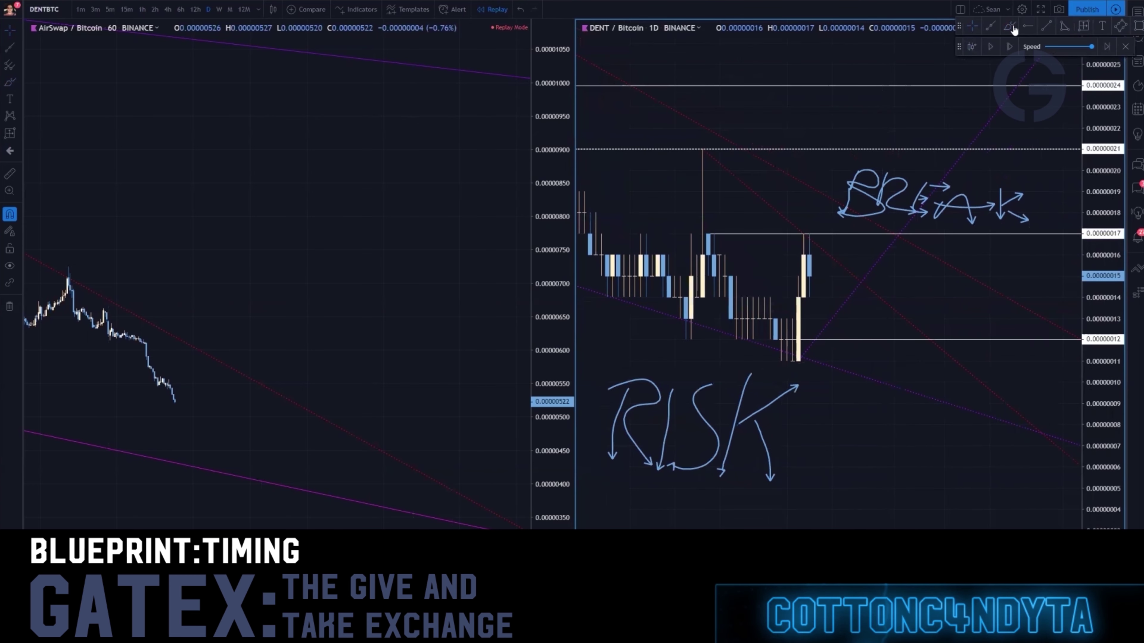
{"action": "left_click", "coordinate": [1010, 47]}
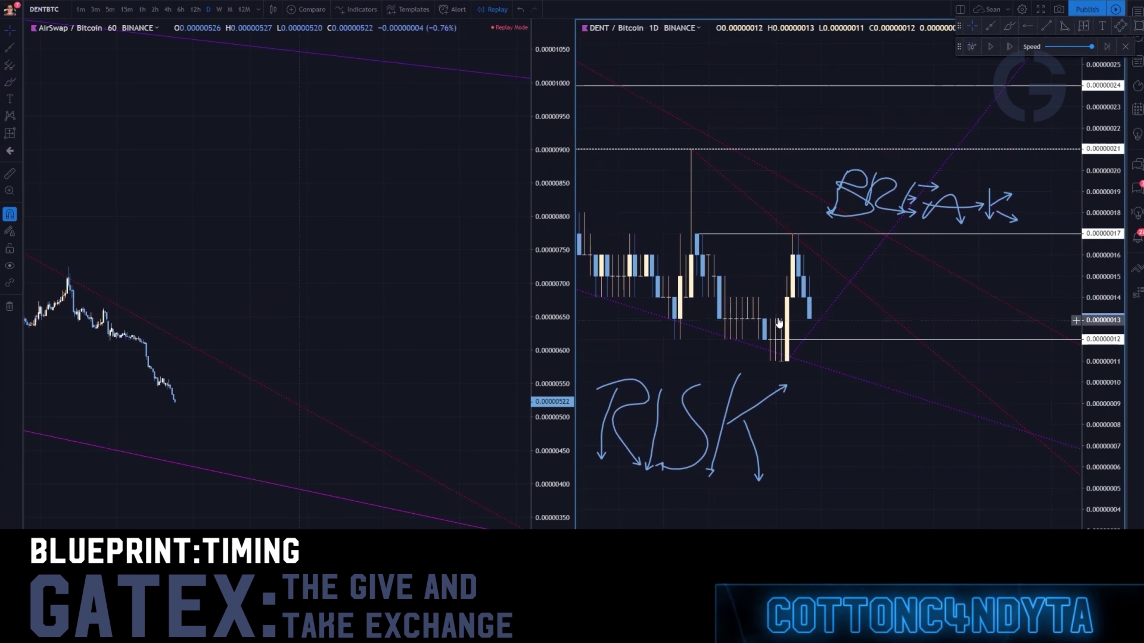
{"action": "left_click", "coordinate": [1009, 46]}
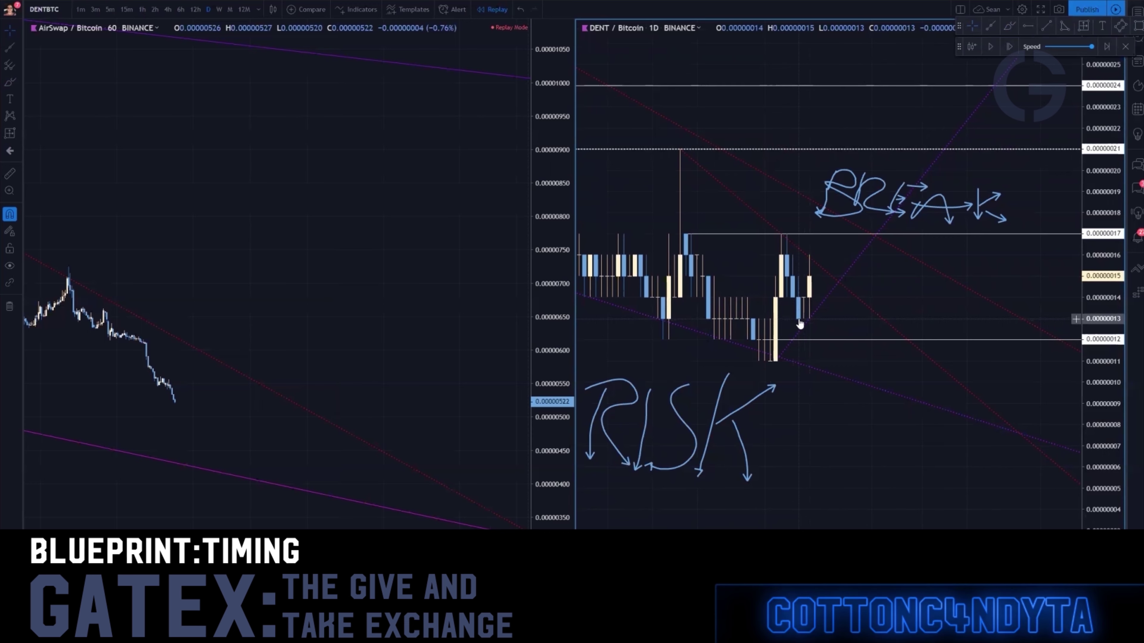
Step: Brush an arrow along the 0.00000013 level, a circle and arrow at the 0.00000017 crossing, and a zigzag path into it
{"action": "left_click", "coordinate": [1007, 35]}
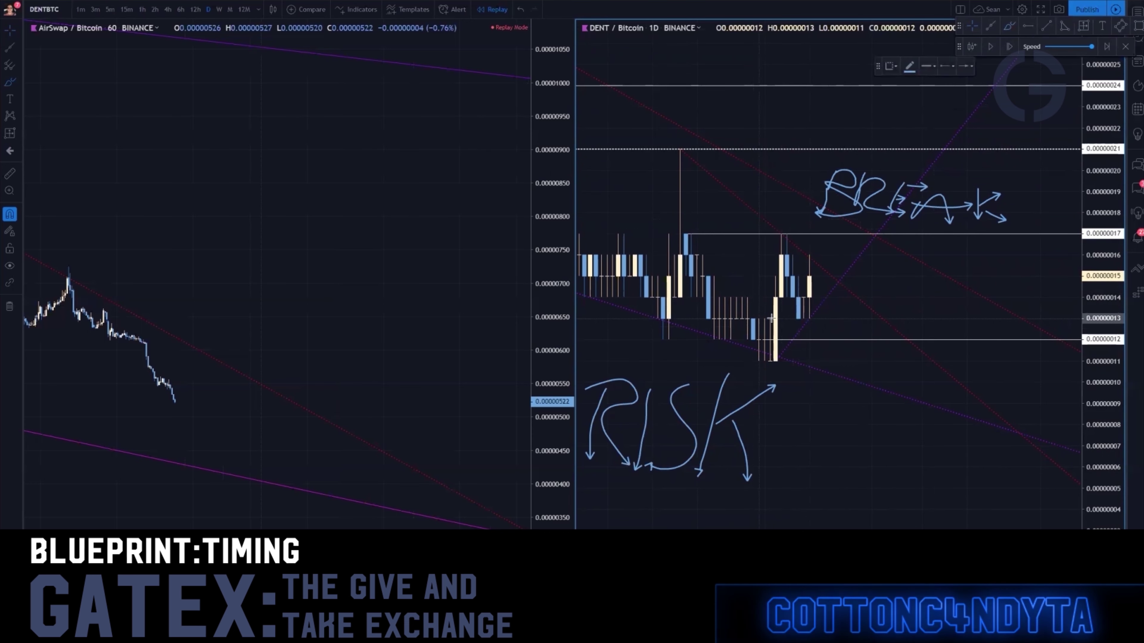
{"action": "left_click_drag", "start_coordinate": [759, 318], "coordinate": [872, 318]}
{"action": "mouse_move", "coordinate": [867, 234]}
{"action": "left_mouse_down"}
{"action": "mouse_move", "coordinate": [937, 238]}
{"action": "mouse_move", "coordinate": [869, 260]}
{"action": "mouse_move", "coordinate": [883, 221]}
{"action": "left_mouse_up"}
{"action": "left_click_drag", "start_coordinate": [801, 300], "coordinate": [871, 237]}
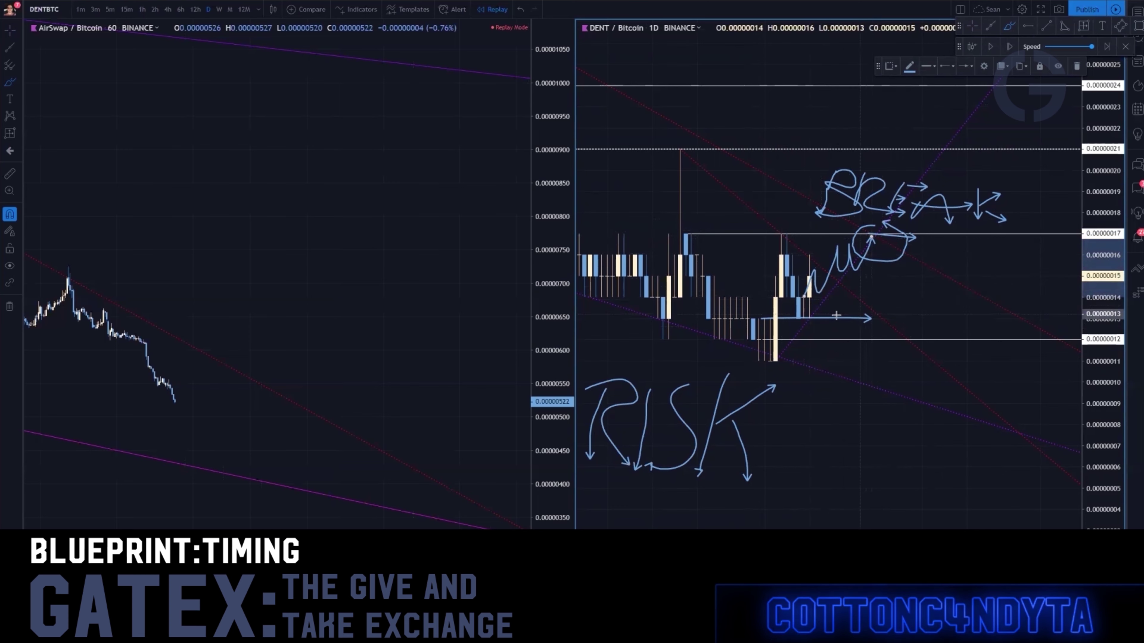
{"action": "left_click_drag", "start_coordinate": [804, 296], "coordinate": [827, 282]}
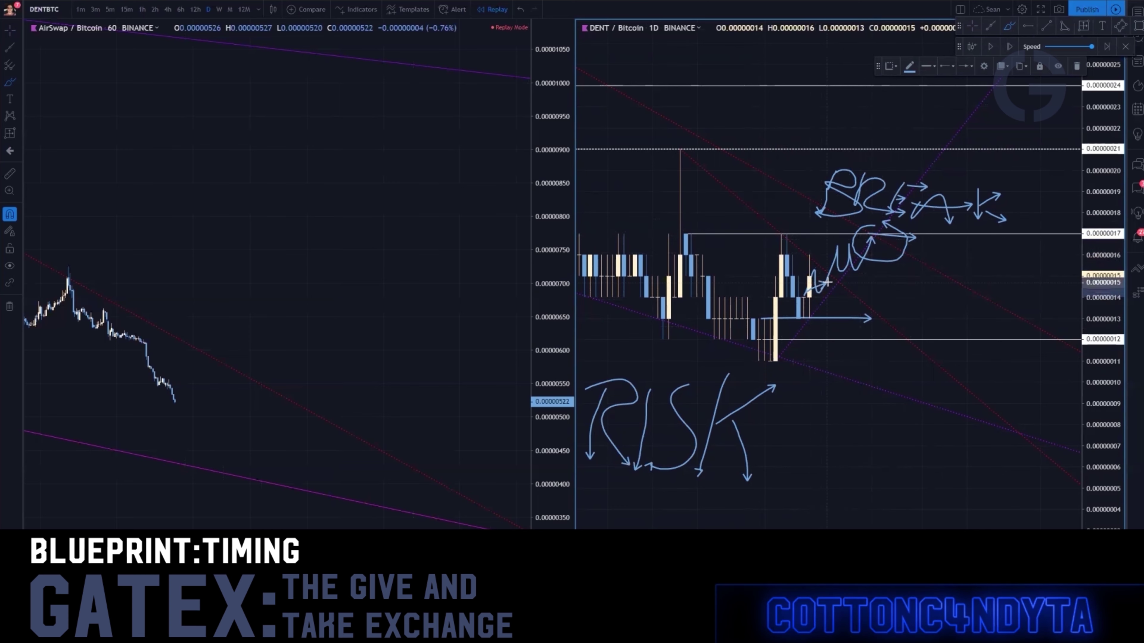
Step: Undo the zigzag path, circle and arrow at 0.00000017, and brush a smaller circle around the trend-line crossing there
{"action": "key", "text": "ctrl+z"}
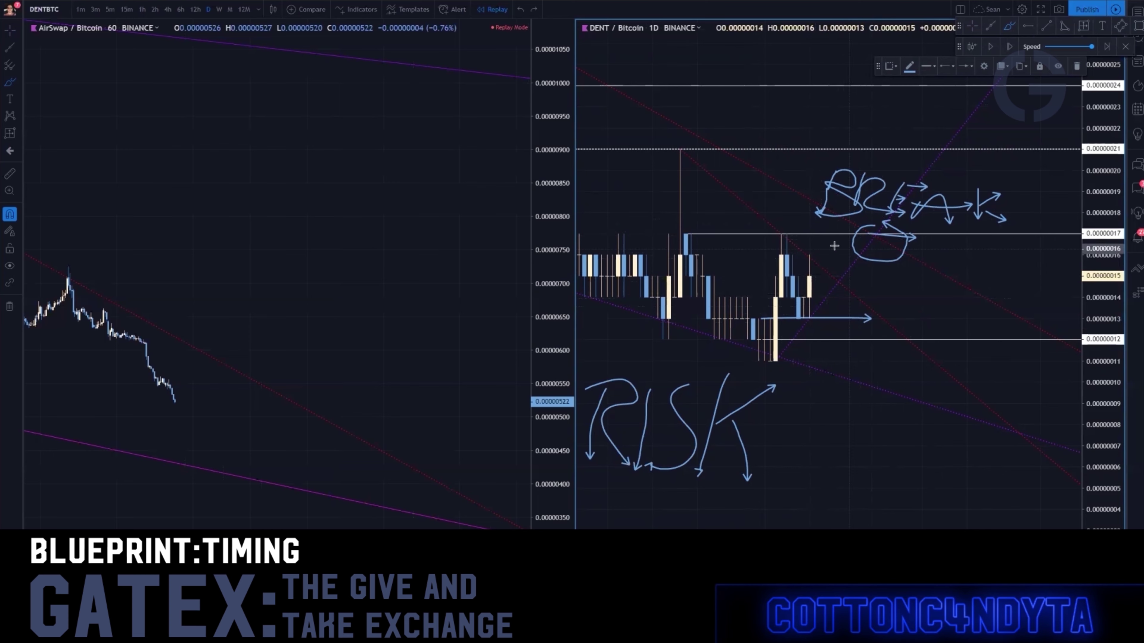
{"action": "key", "text": "ctrl+z"}
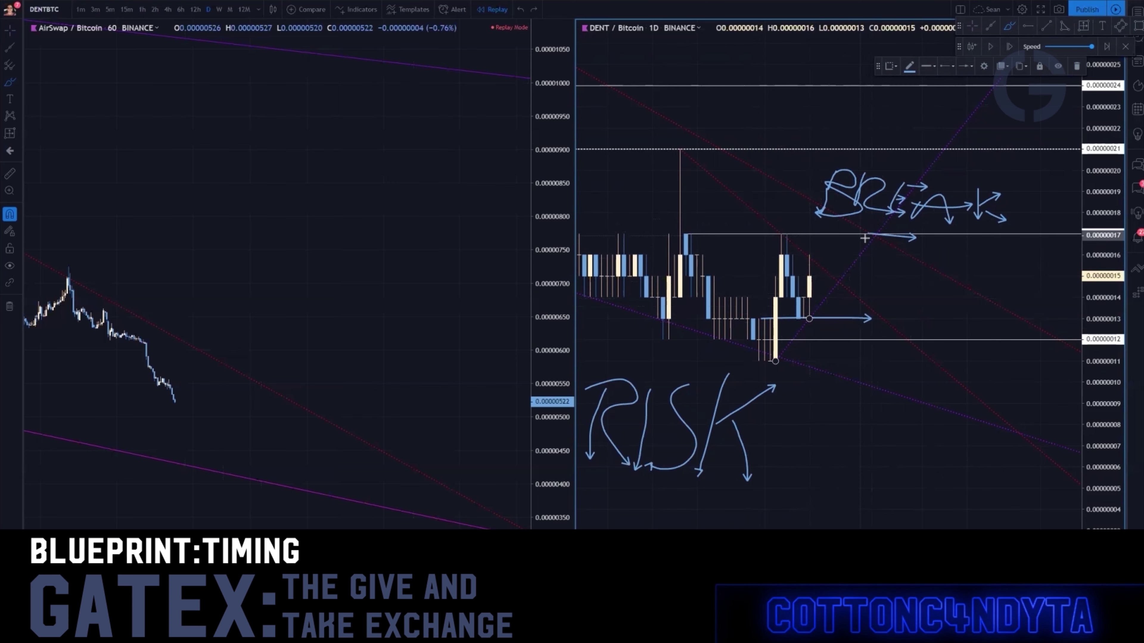
{"action": "mouse_move", "coordinate": [854, 240]}
{"action": "left_mouse_down"}
{"action": "mouse_move", "coordinate": [871, 248]}
{"action": "mouse_move", "coordinate": [877, 230]}
{"action": "left_mouse_up"}
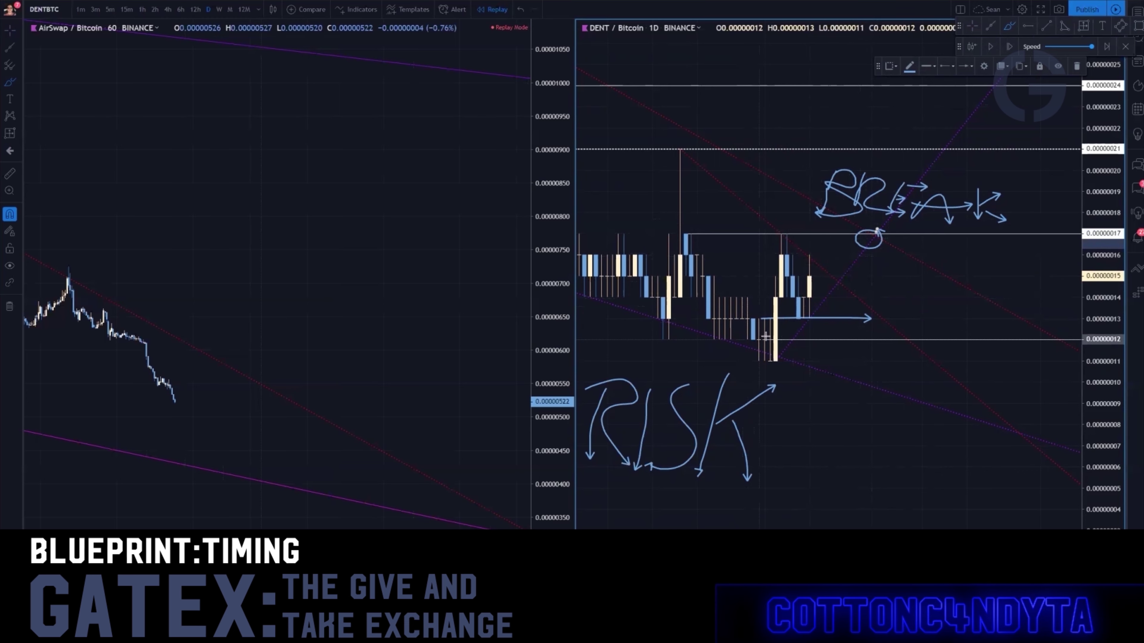
Step: Brush a circle around the 0.00000011 lows, and try a smaller circle and scribble up to 0.00000017 above it, undoing both
{"action": "mouse_move", "coordinate": [761, 339]}
{"action": "left_mouse_down"}
{"action": "mouse_move", "coordinate": [757, 368]}
{"action": "mouse_move", "coordinate": [753, 312]}
{"action": "left_mouse_up"}
{"action": "mouse_move", "coordinate": [761, 239]}
{"action": "left_mouse_down"}
{"action": "mouse_move", "coordinate": [846, 265]}
{"action": "mouse_move", "coordinate": [752, 281]}
{"action": "mouse_move", "coordinate": [821, 308]}
{"action": "left_mouse_up"}
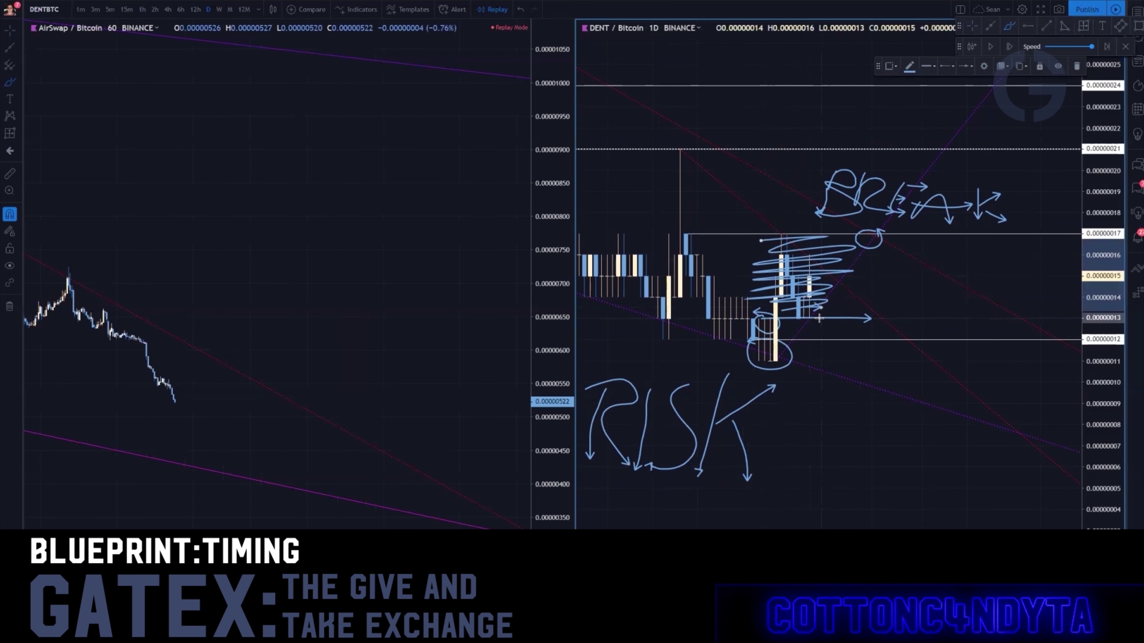
{"action": "key", "text": "ctrl+z"}
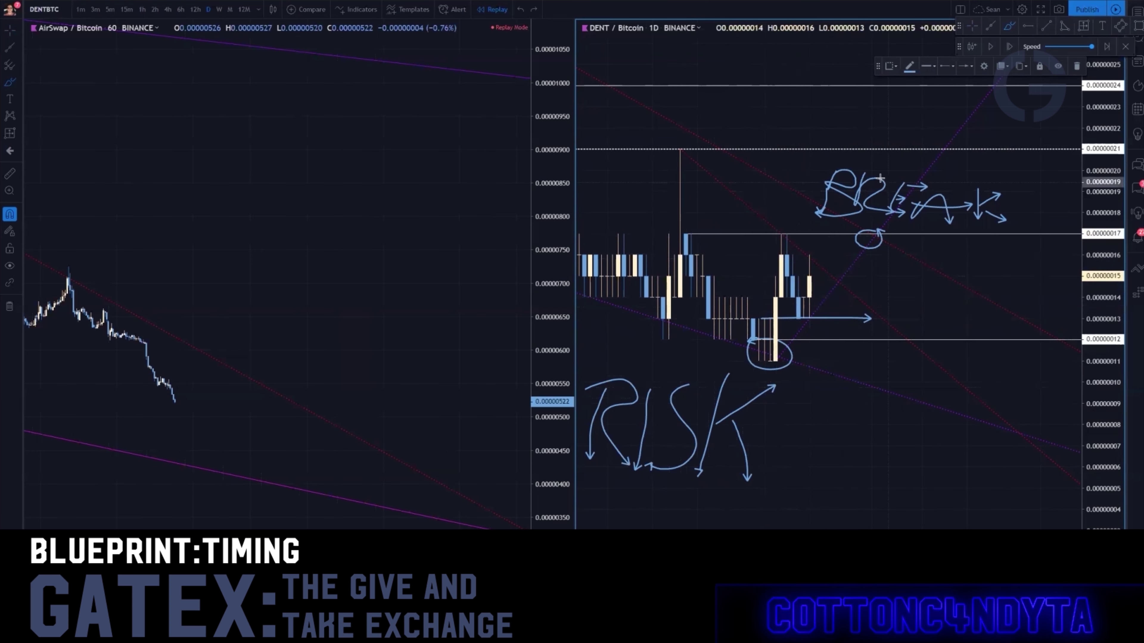
Step: Undo the circle around the lows, the circle at the 0.00000017 trend-line crossing and the arrow along 0.00000013
{"action": "key", "text": "ctrl+z"}
{"action": "key", "text": "ctrl+z"}
{"action": "key", "text": "ctrl+z"}
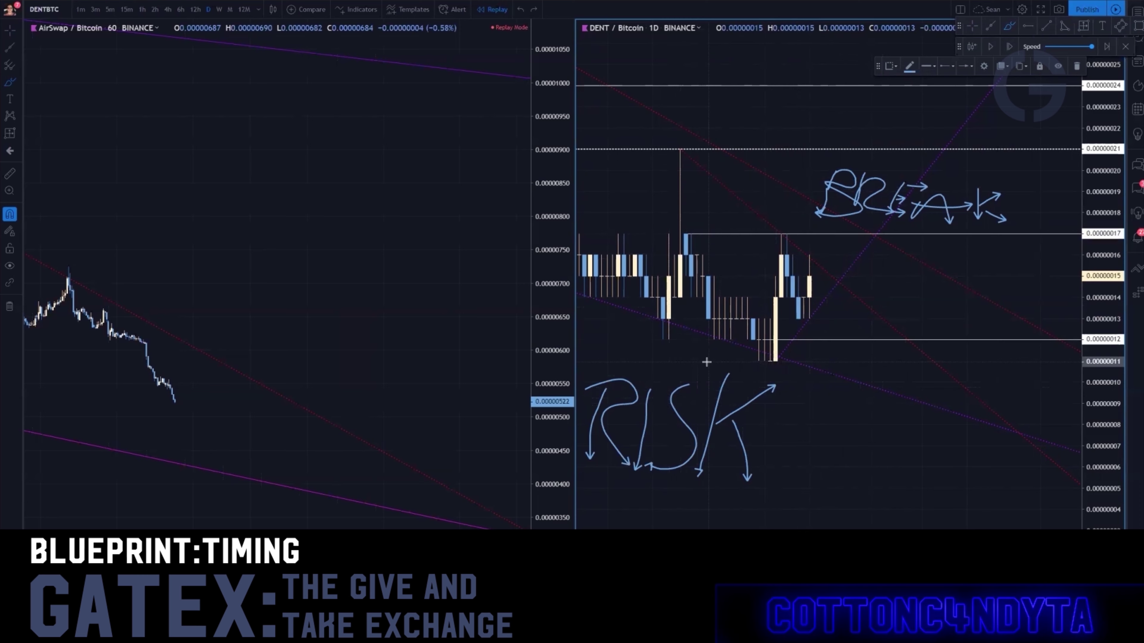
Step: Advance the DENTBTC replay to the candle whose upper wick reaches 0.00000017
{"action": "left_click", "coordinate": [969, 27]}
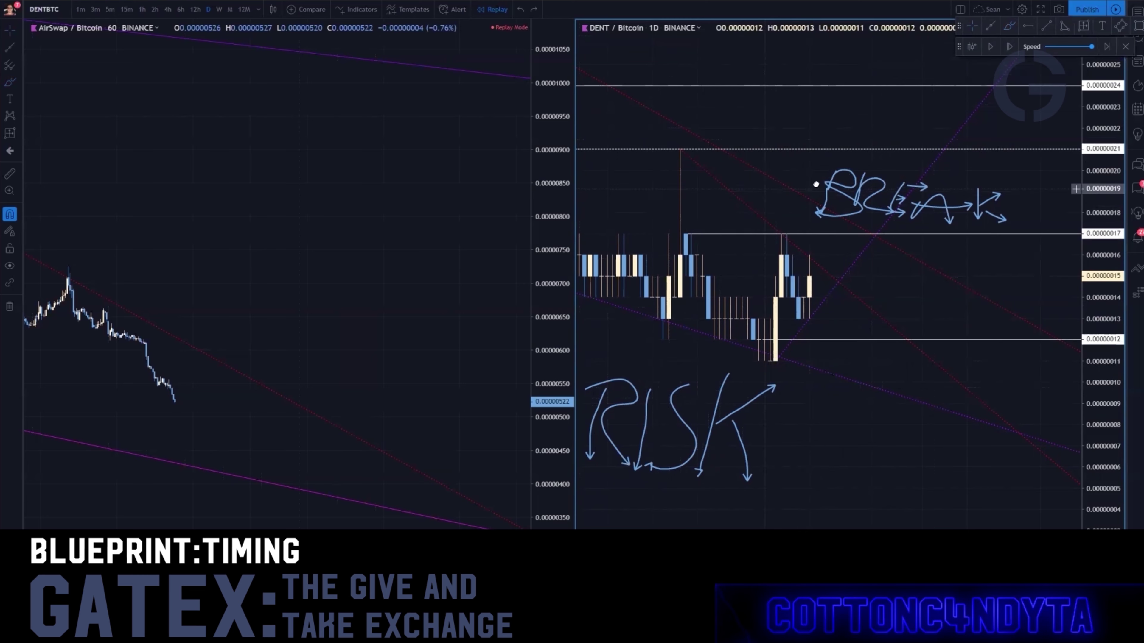
{"action": "left_click_drag", "start_coordinate": [815, 183], "coordinate": [867, 179]}
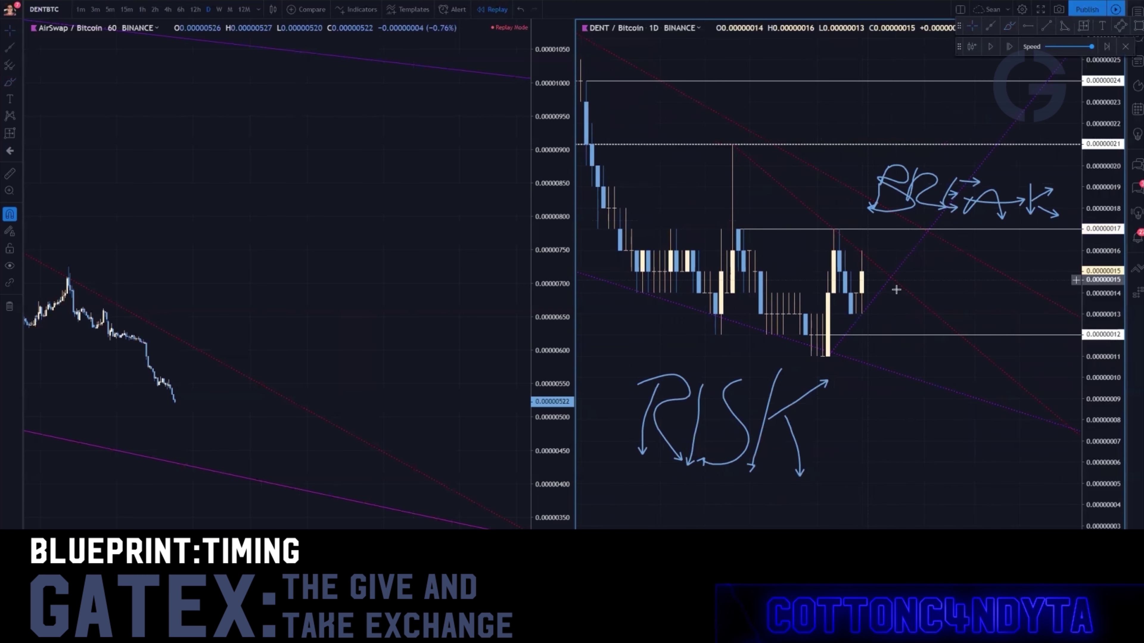
{"action": "left_click", "coordinate": [1009, 47]}
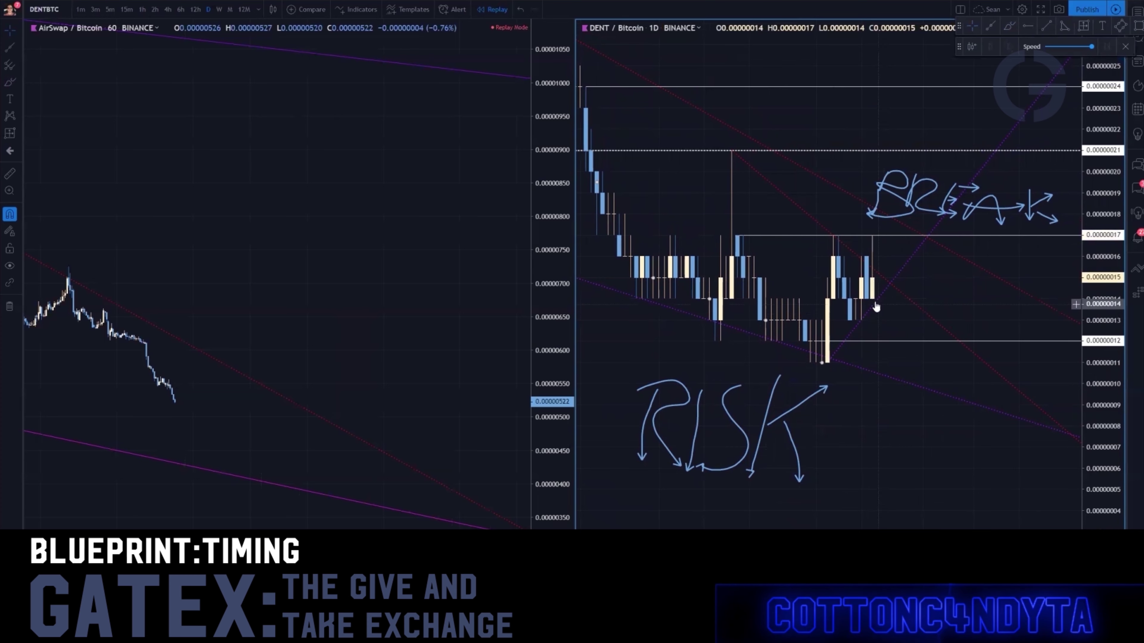
Step: Move the end of the steeper red trend line to the latest wick high at 0.00000017, and remove that line
{"action": "left_click_drag", "start_coordinate": [875, 303], "coordinate": [849, 299]}
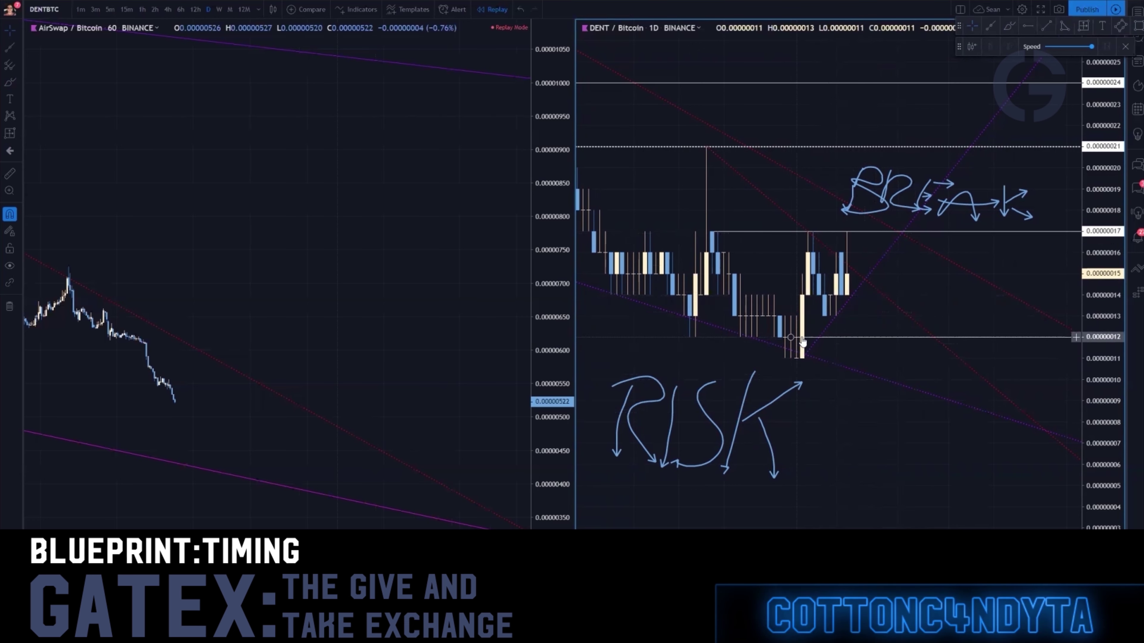
{"action": "left_click", "coordinate": [807, 232]}
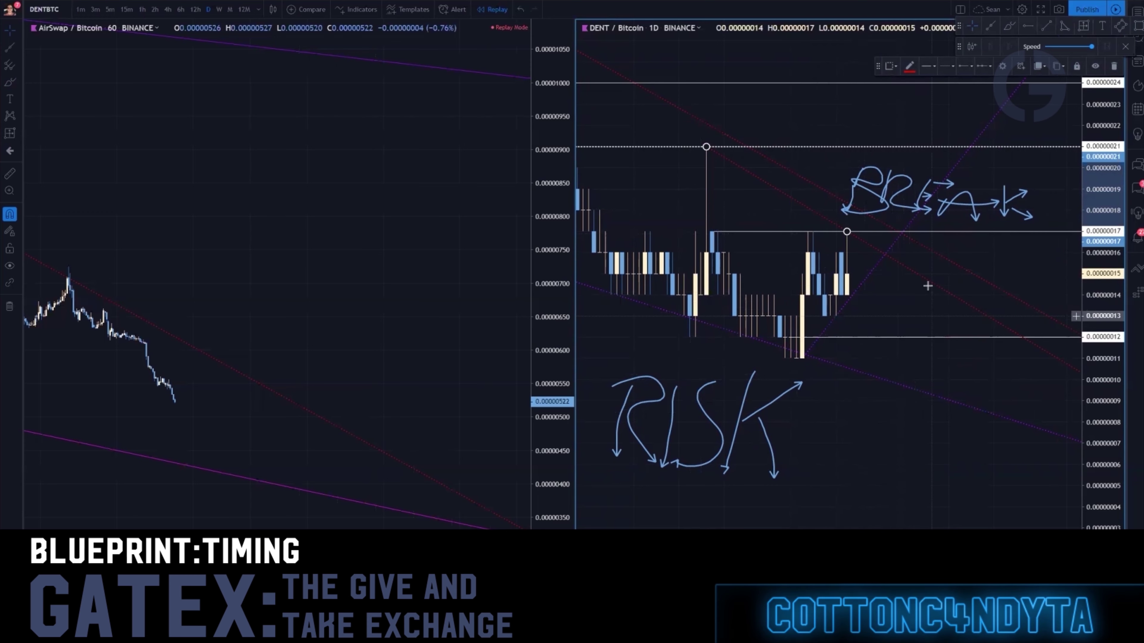
{"action": "mouse_move", "coordinate": [965, 283]}
{"action": "left_mouse_down"}
{"action": "mouse_move", "coordinate": [825, 306]}
{"action": "mouse_move", "coordinate": [797, 286]}
{"action": "mouse_move", "coordinate": [922, 297]}
{"action": "left_mouse_up"}
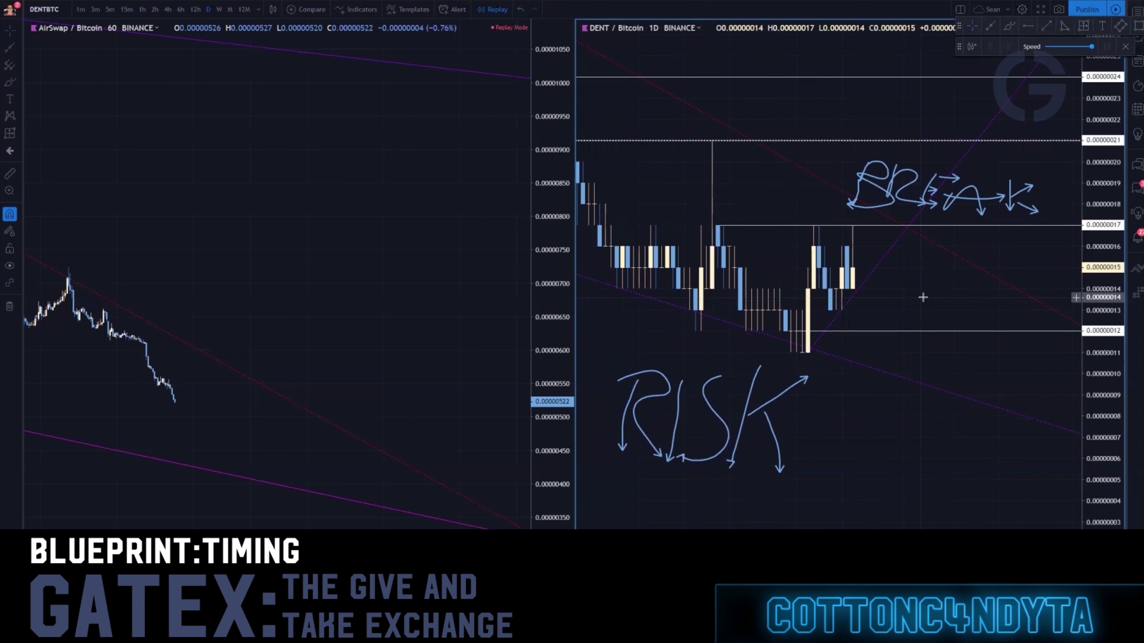
Step: Try a brushed path from the latest candle through 0.00000017 and up past 0.00000024, and undo it
{"action": "left_click", "coordinate": [1004, 28]}
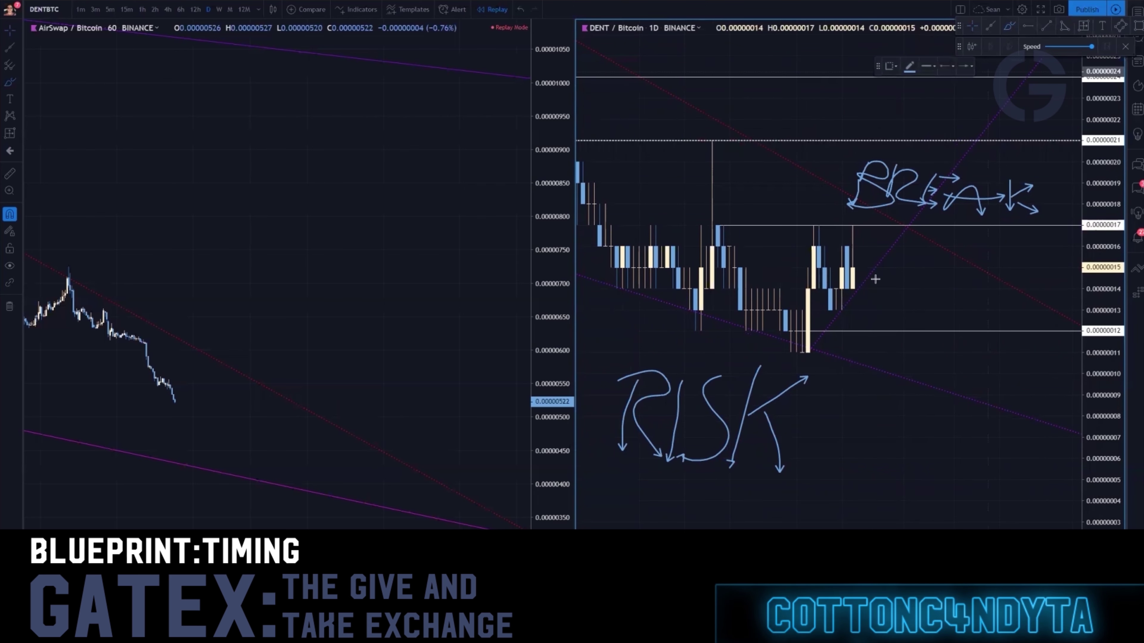
{"action": "mouse_move", "coordinate": [848, 287]}
{"action": "left_mouse_down"}
{"action": "mouse_move", "coordinate": [865, 225]}
{"action": "mouse_move", "coordinate": [867, 270]}
{"action": "left_mouse_up"}
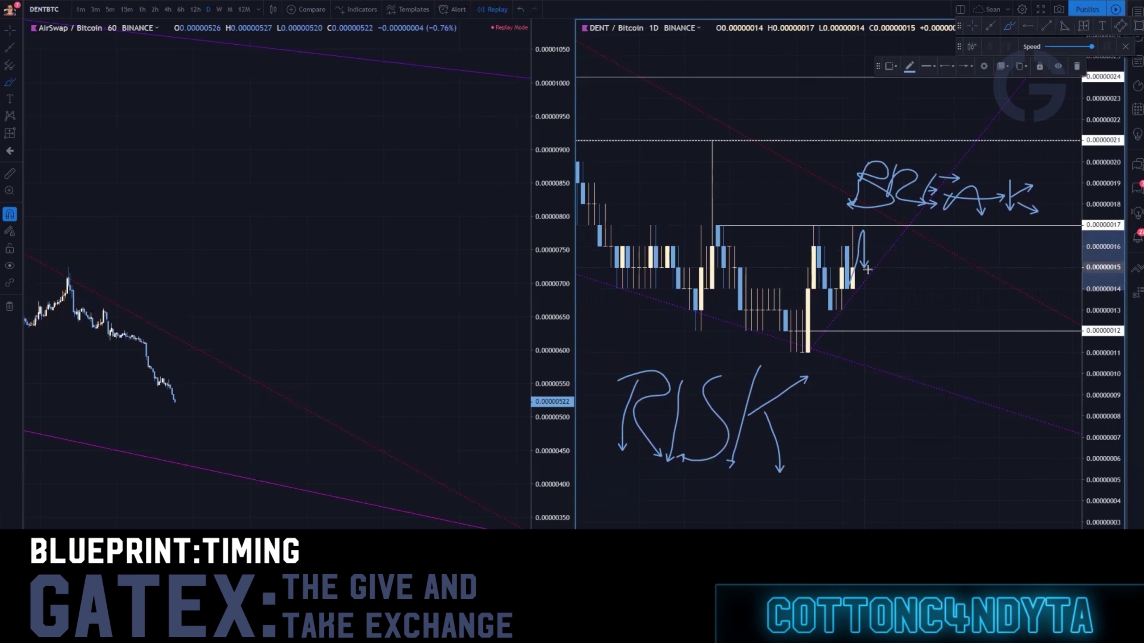
{"action": "left_click_drag", "start_coordinate": [961, 93], "coordinate": [964, 37]}
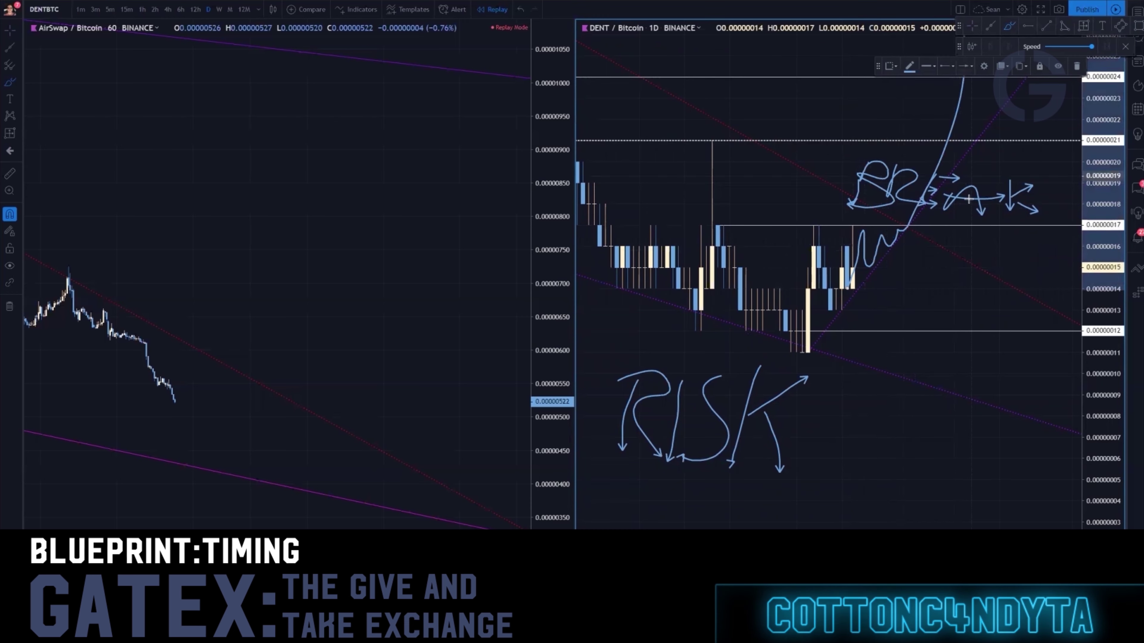
{"action": "key", "text": "ctrl+z"}
{"action": "key", "text": "ctrl+z"}
{"action": "key", "text": "ctrl+z"}
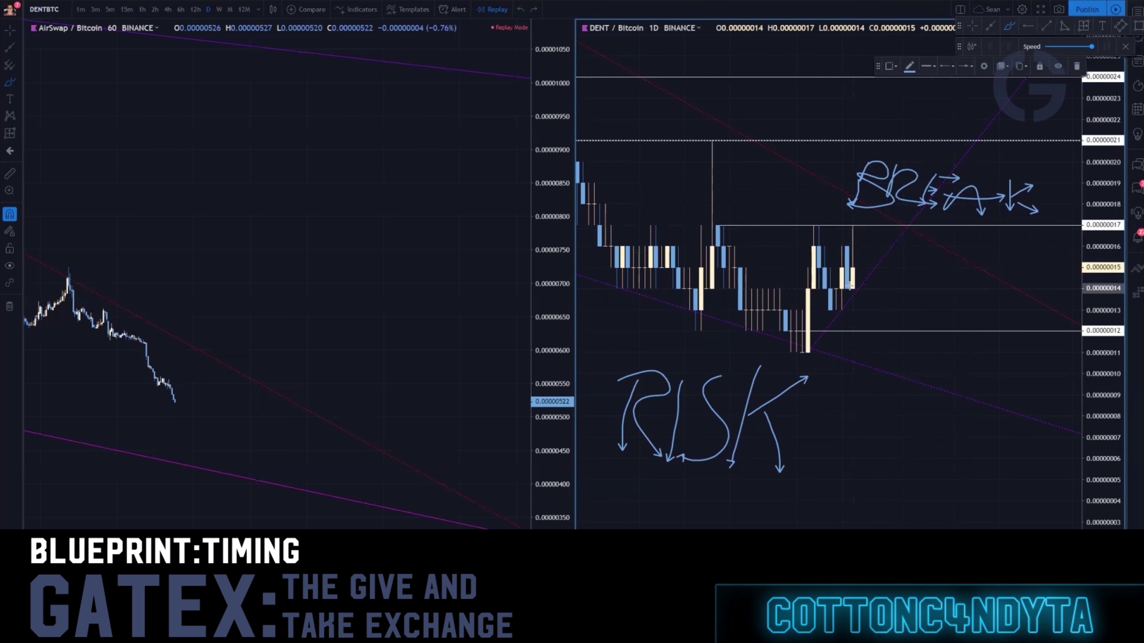
Step: Circle the earlier 0.00000017 candle high twice, and try a circle at 0.00000012 and a rise-and-fall path, undoing those two
{"action": "mouse_move", "coordinate": [723, 212]}
{"action": "left_mouse_down"}
{"action": "mouse_move", "coordinate": [702, 245]}
{"action": "mouse_move", "coordinate": [739, 207]}
{"action": "left_mouse_up"}
{"action": "mouse_move", "coordinate": [799, 330]}
{"action": "left_mouse_down"}
{"action": "mouse_move", "coordinate": [869, 243]}
{"action": "mouse_move", "coordinate": [909, 323]}
{"action": "left_mouse_up"}
{"action": "left_click_drag", "start_coordinate": [833, 311], "coordinate": [835, 317]}
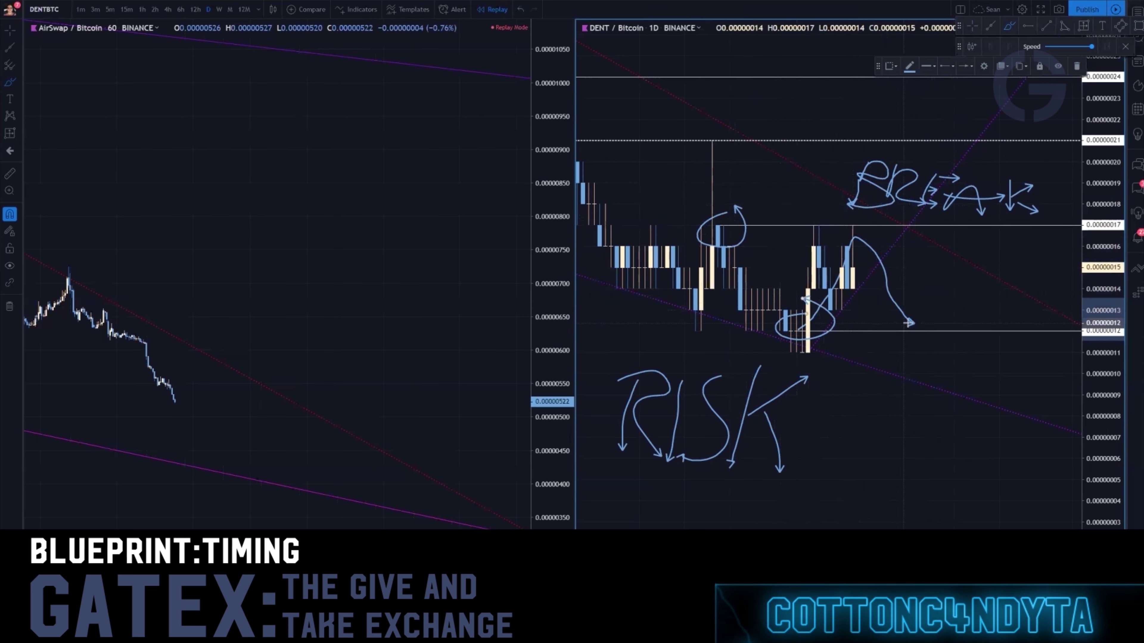
{"action": "mouse_move", "coordinate": [910, 322]}
{"action": "left_mouse_down"}
{"action": "mouse_move", "coordinate": [960, 229]}
{"action": "mouse_move", "coordinate": [970, 288]}
{"action": "mouse_move", "coordinate": [1007, 281]}
{"action": "left_mouse_up"}
{"action": "key", "text": "ctrl+z"}
{"action": "key", "text": "ctrl+z"}
{"action": "key", "text": "ctrl+z"}
{"action": "key", "text": "ctrl+z"}
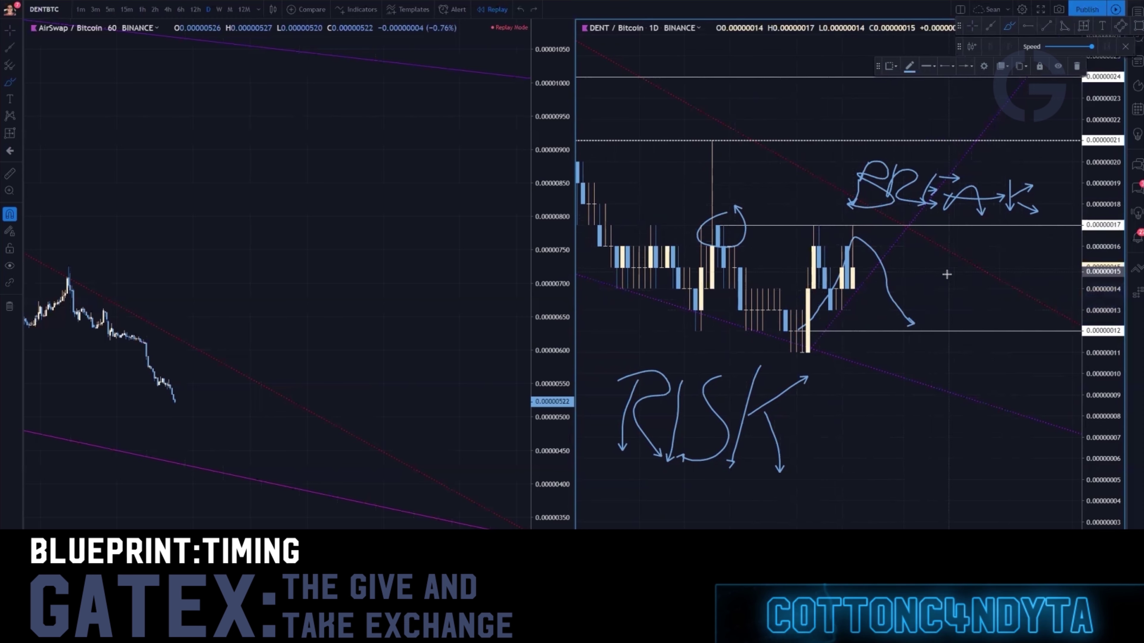
{"action": "mouse_move", "coordinate": [733, 215]}
{"action": "left_mouse_down"}
{"action": "mouse_move", "coordinate": [738, 239]}
{"action": "mouse_move", "coordinate": [713, 210]}
{"action": "left_mouse_up"}
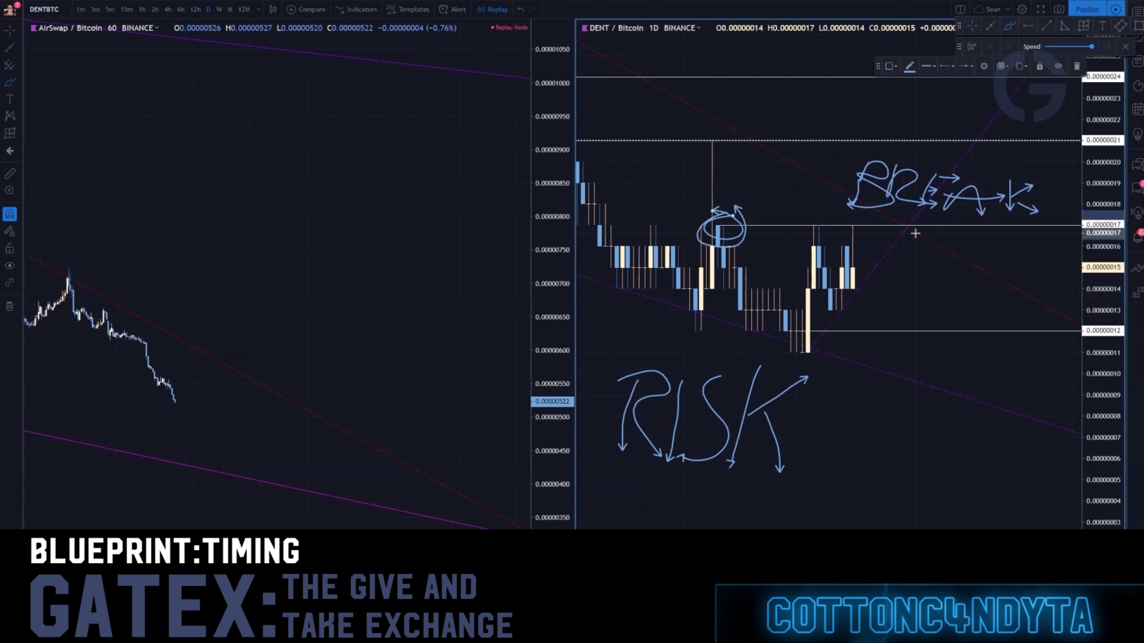
Step: Try a brushed path and circle at the 0.00000017 trend-line crossing plus an arrow along the descending line, undoing all of them
{"action": "mouse_move", "coordinate": [852, 286]}
{"action": "left_mouse_down"}
{"action": "mouse_move", "coordinate": [866, 235]}
{"action": "mouse_move", "coordinate": [921, 232]}
{"action": "left_mouse_up"}
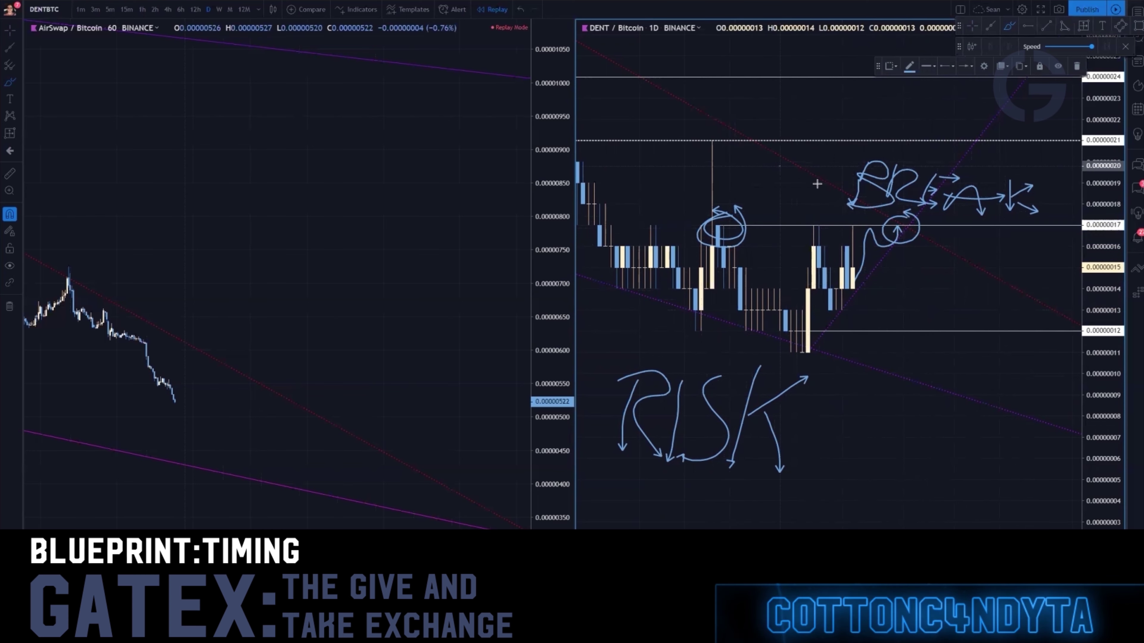
{"action": "left_click_drag", "start_coordinate": [780, 167], "coordinate": [851, 205]}
{"action": "key", "text": "ctrl+z"}
{"action": "key", "text": "ctrl+z"}
{"action": "key", "text": "ctrl+z"}
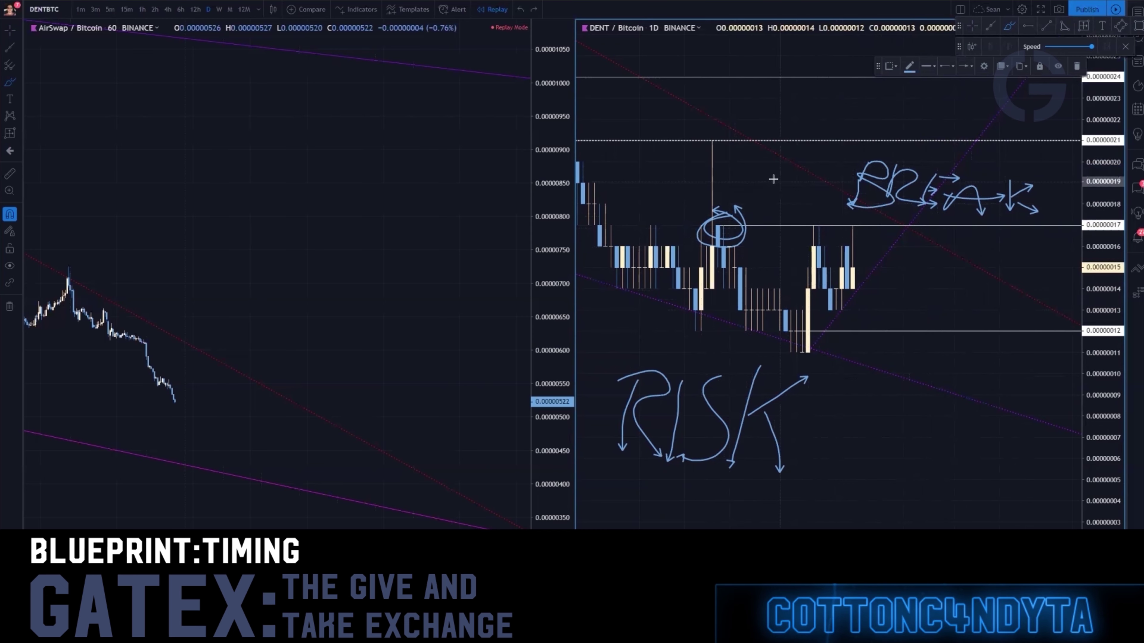
Step: Try two arrows pointing at the 0.00000017 trend-line crossing with a circle around it, and undo them
{"action": "left_click_drag", "start_coordinate": [776, 181], "coordinate": [896, 224]}
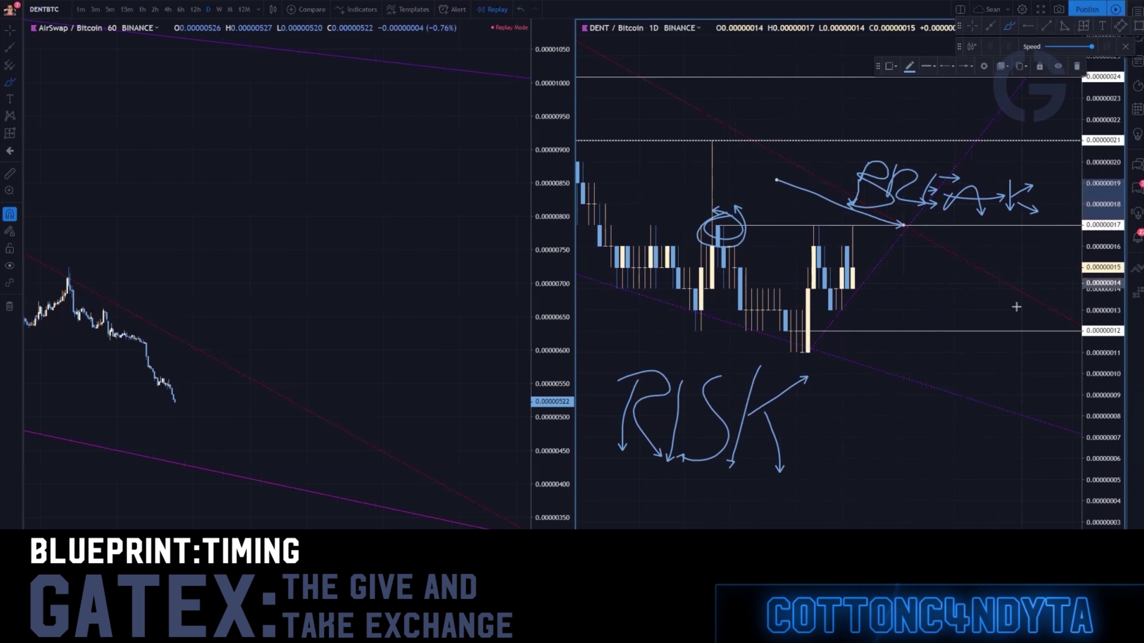
{"action": "mouse_move", "coordinate": [931, 313]}
{"action": "left_mouse_down"}
{"action": "mouse_move", "coordinate": [909, 230]}
{"action": "mouse_move", "coordinate": [881, 215]}
{"action": "left_mouse_up"}
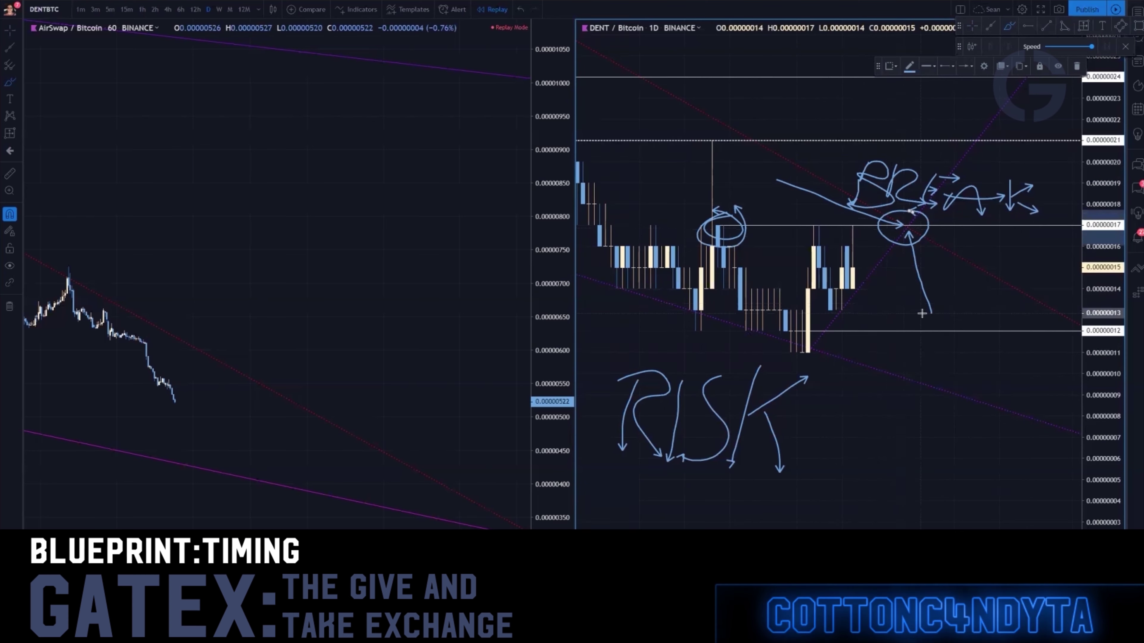
{"action": "key", "text": "ctrl+z"}
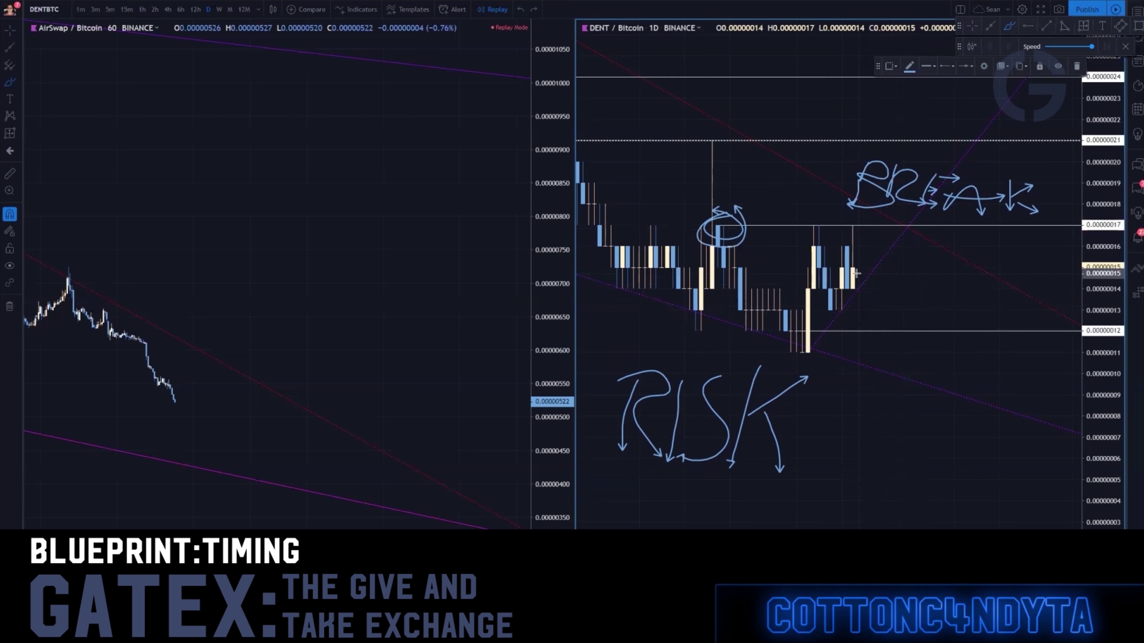
Step: Try a choppy path towards 0.00000012 and a small circle at the 0.00000017 crossing, undoing both and the earlier high's circles
{"action": "mouse_move", "coordinate": [857, 283]}
{"action": "left_mouse_down"}
{"action": "mouse_move", "coordinate": [900, 270]}
{"action": "mouse_move", "coordinate": [944, 313]}
{"action": "mouse_move", "coordinate": [968, 256]}
{"action": "mouse_move", "coordinate": [988, 326]}
{"action": "mouse_move", "coordinate": [1031, 308]}
{"action": "mouse_move", "coordinate": [1077, 311]}
{"action": "mouse_move", "coordinate": [1080, 185]}
{"action": "left_mouse_up"}
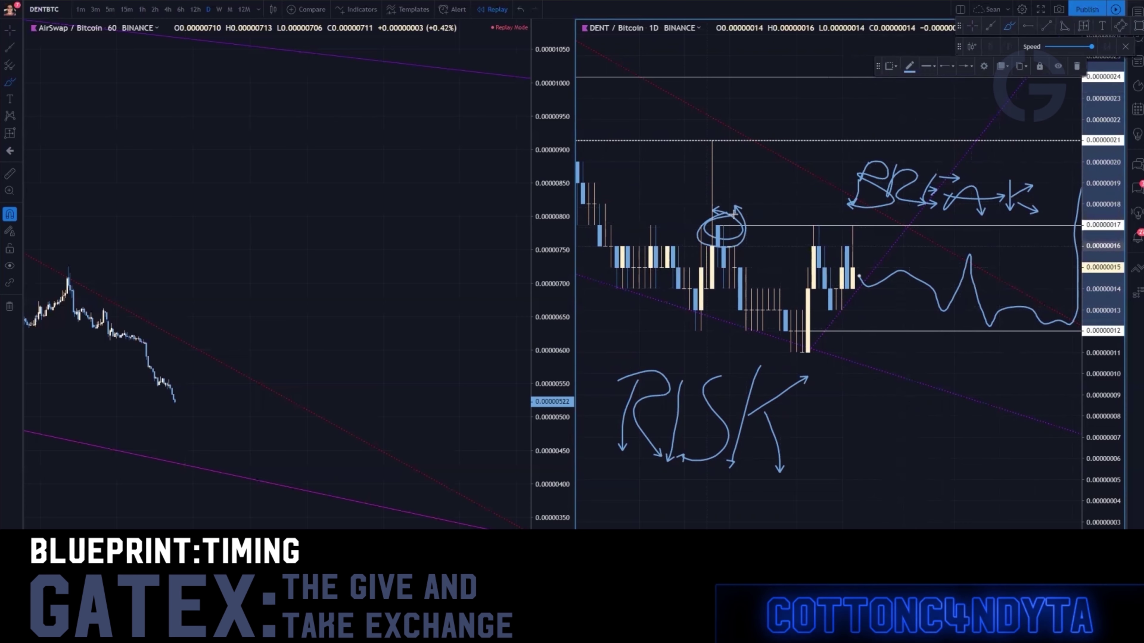
{"action": "key", "text": "ctrl+z"}
{"action": "key", "text": "ctrl+z"}
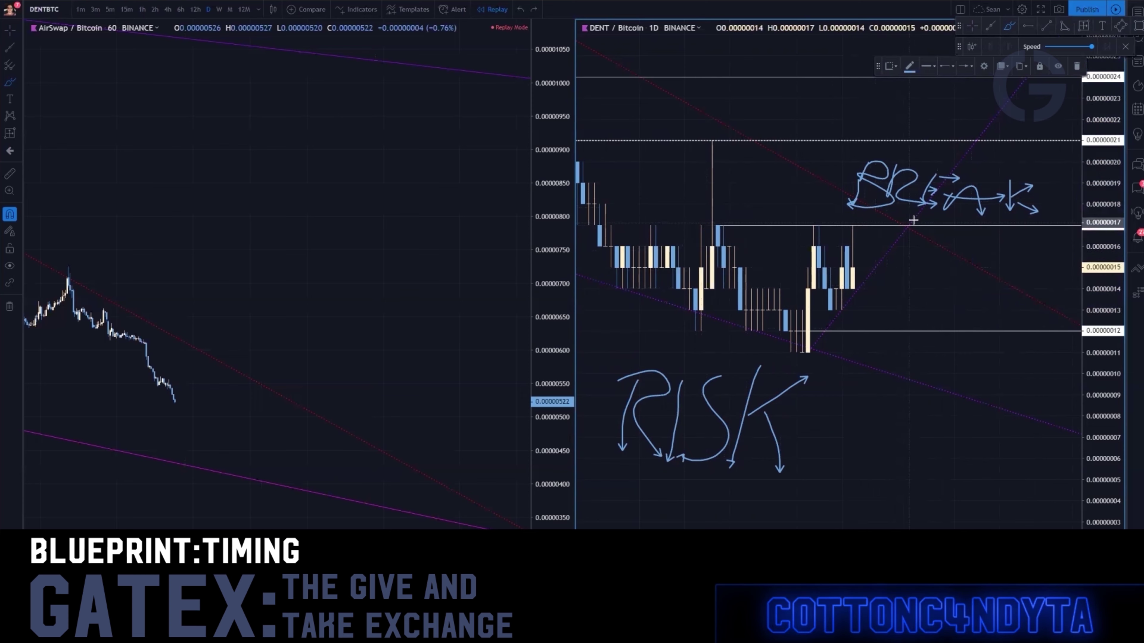
{"action": "mouse_move", "coordinate": [911, 222]}
{"action": "left_mouse_down"}
{"action": "mouse_move", "coordinate": [893, 237]}
{"action": "mouse_move", "coordinate": [910, 217]}
{"action": "left_mouse_up"}
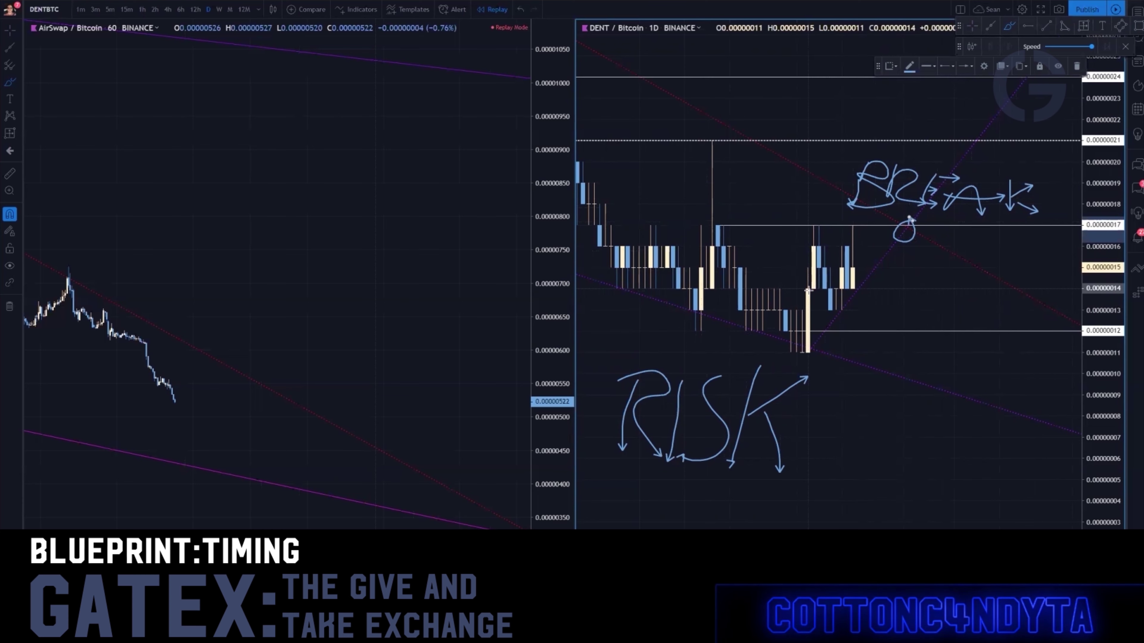
{"action": "key", "text": "ctrl+z"}
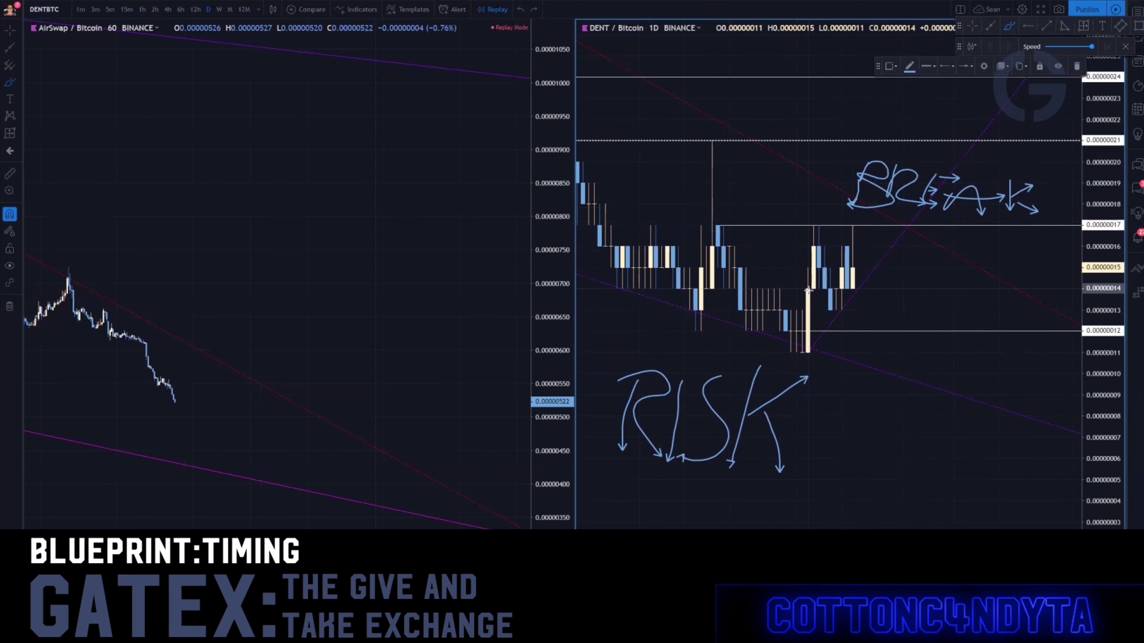